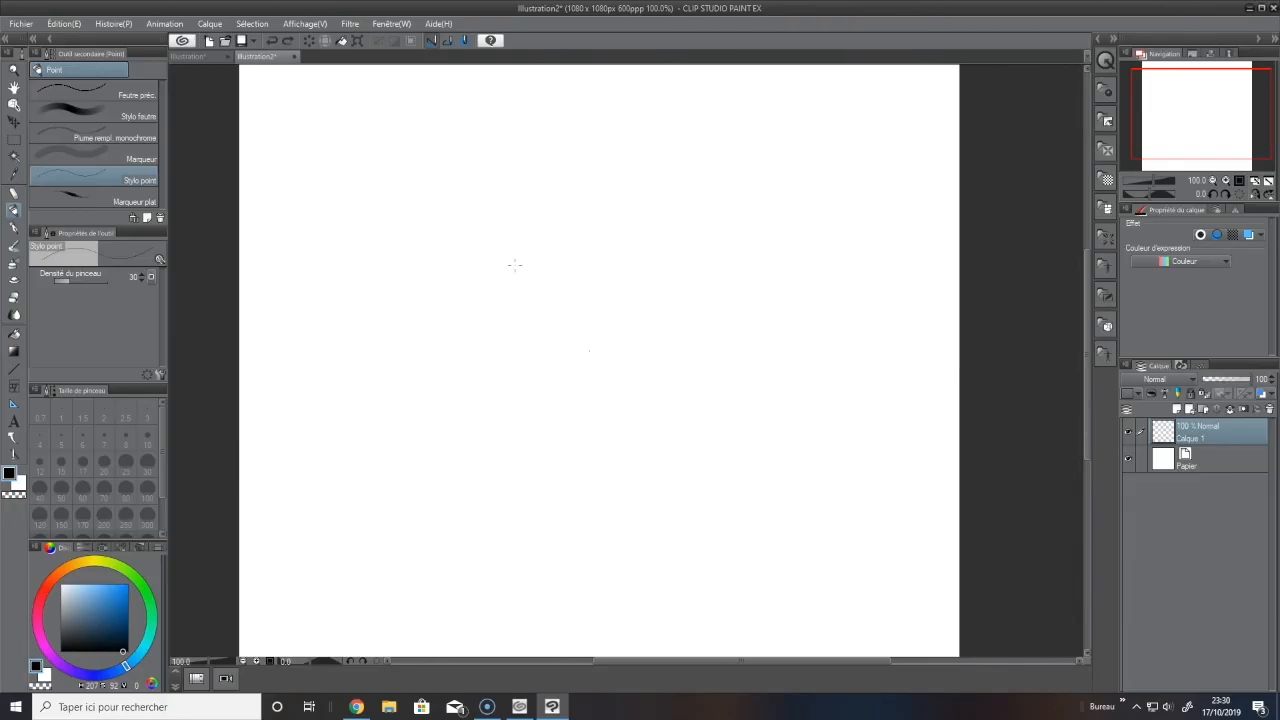
drag(516, 265, 501, 358)
mouse_move(501, 359)
mouse_down()
mouse_move(643, 289)
mouse_move(629, 310)
mouse_up()
mouse_move(626, 313)
mouse_down()
mouse_move(622, 282)
mouse_move(479, 260)
mouse_move(605, 362)
mouse_move(417, 419)
mouse_move(559, 344)
mouse_up()
click(506, 393)
drag(488, 183, 550, 157)
click(471, 209)
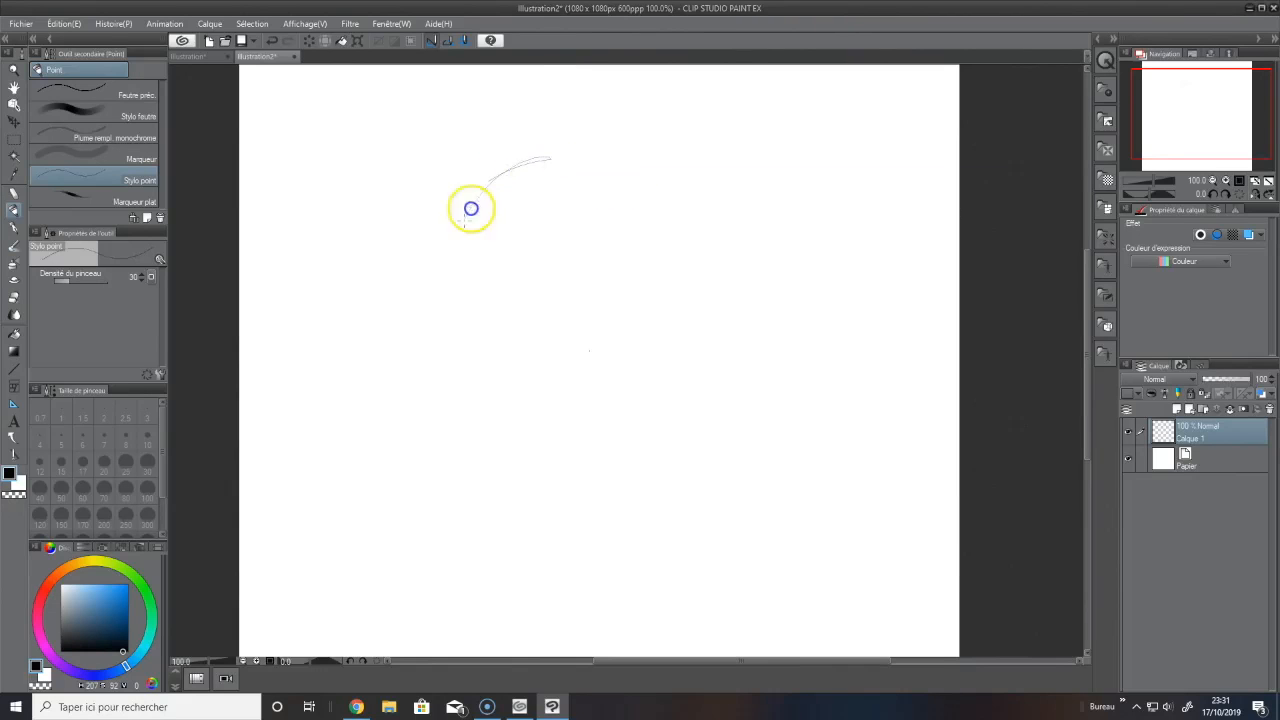
drag(471, 209, 548, 369)
mouse_move(526, 157)
mouse_down()
mouse_move(657, 371)
mouse_move(593, 392)
mouse_up()
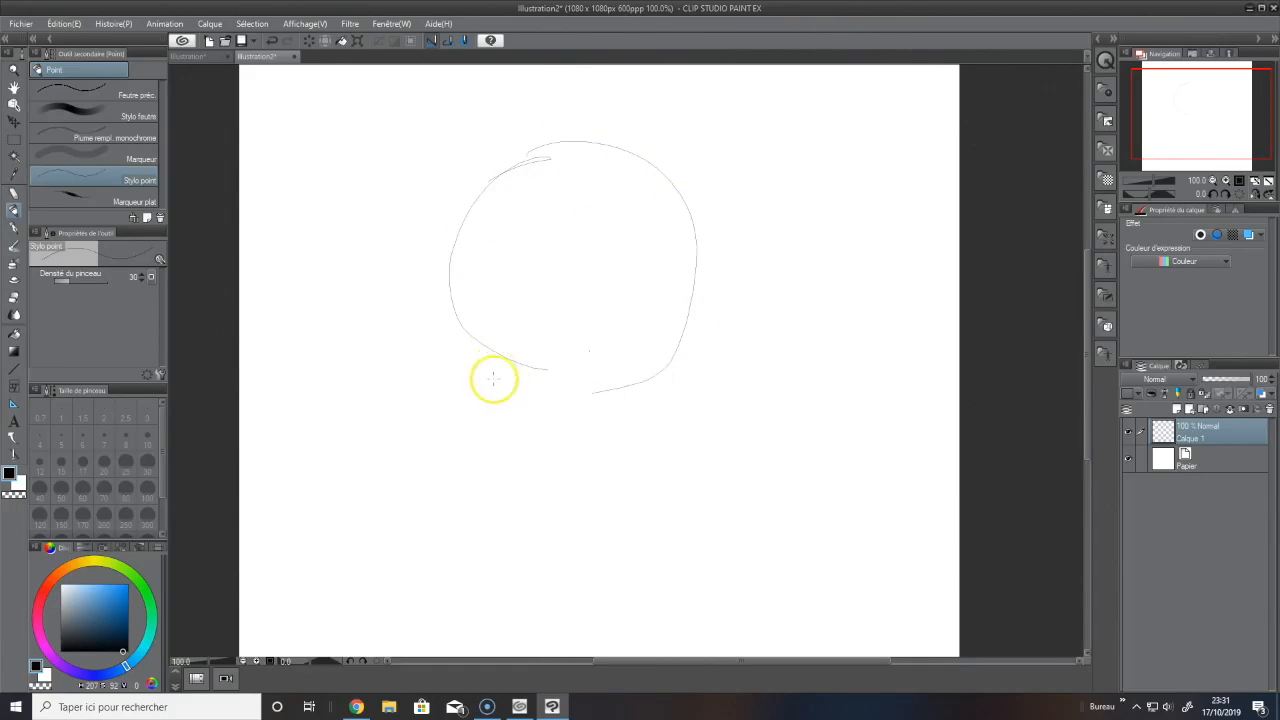
key(ctrl+z)
key(ctrl+z)
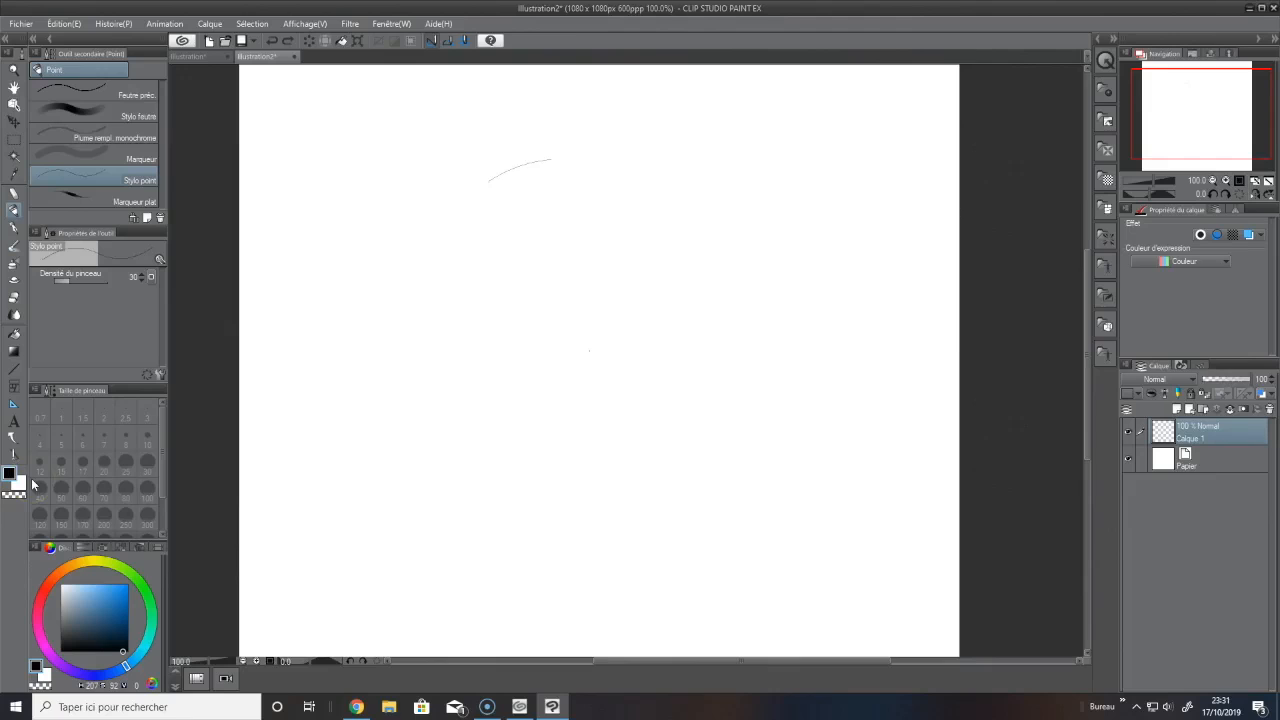
mouse_move(513, 148)
mouse_down()
mouse_move(660, 162)
mouse_move(678, 317)
mouse_move(535, 372)
mouse_up()
mouse_move(520, 137)
mouse_down()
mouse_move(489, 337)
mouse_move(530, 372)
mouse_up()
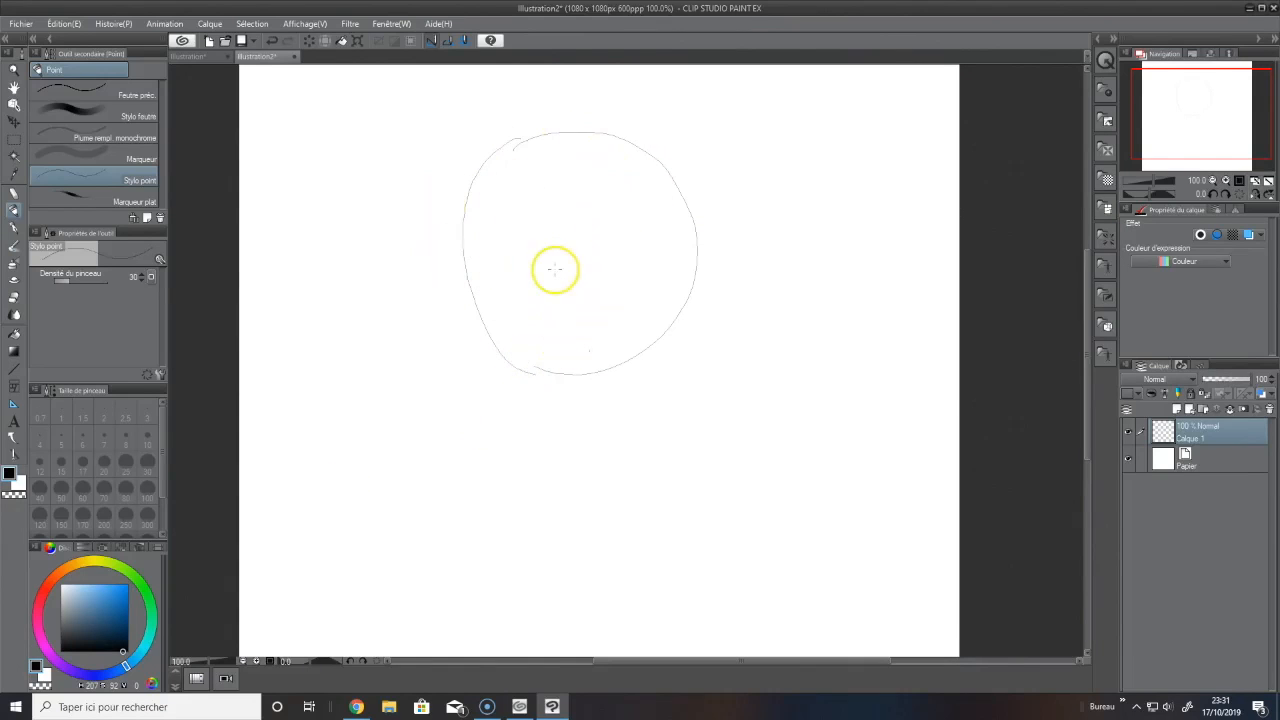
key(ctrl+z)
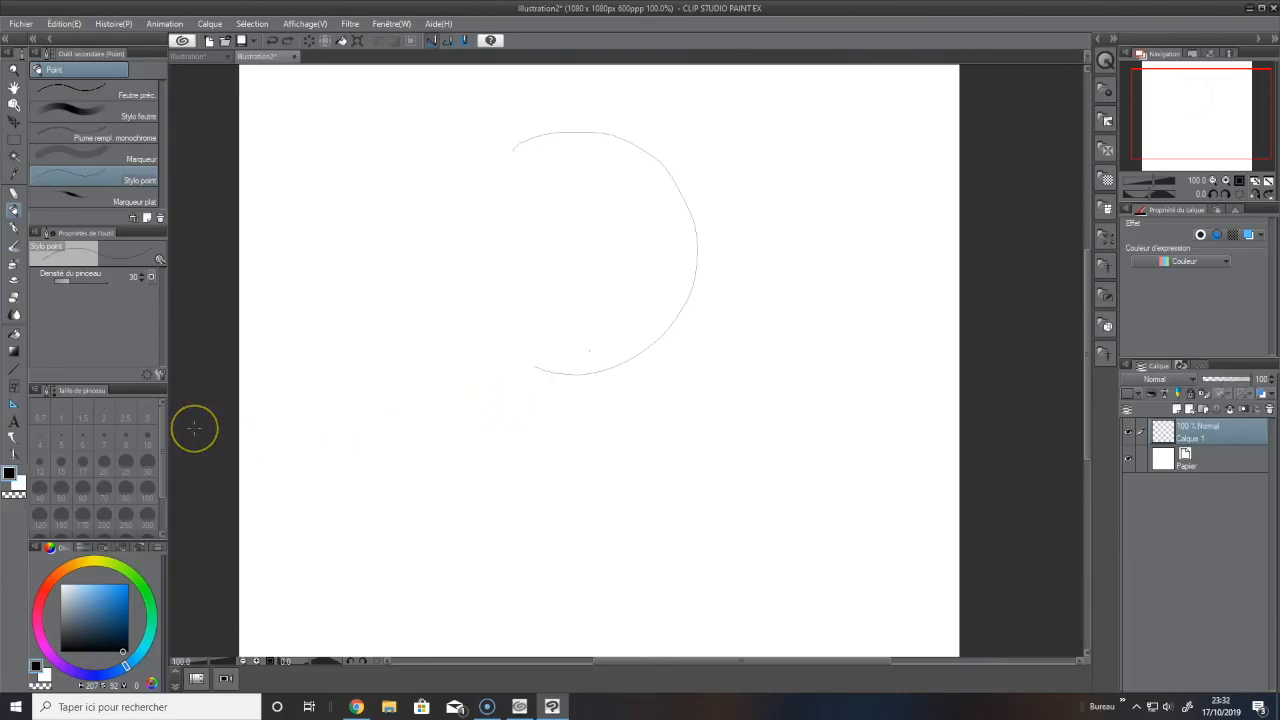
key(ctrl+z)
mouse_move(552, 122)
mouse_down()
mouse_move(471, 349)
mouse_move(690, 314)
mouse_move(638, 130)
mouse_move(684, 332)
mouse_up()
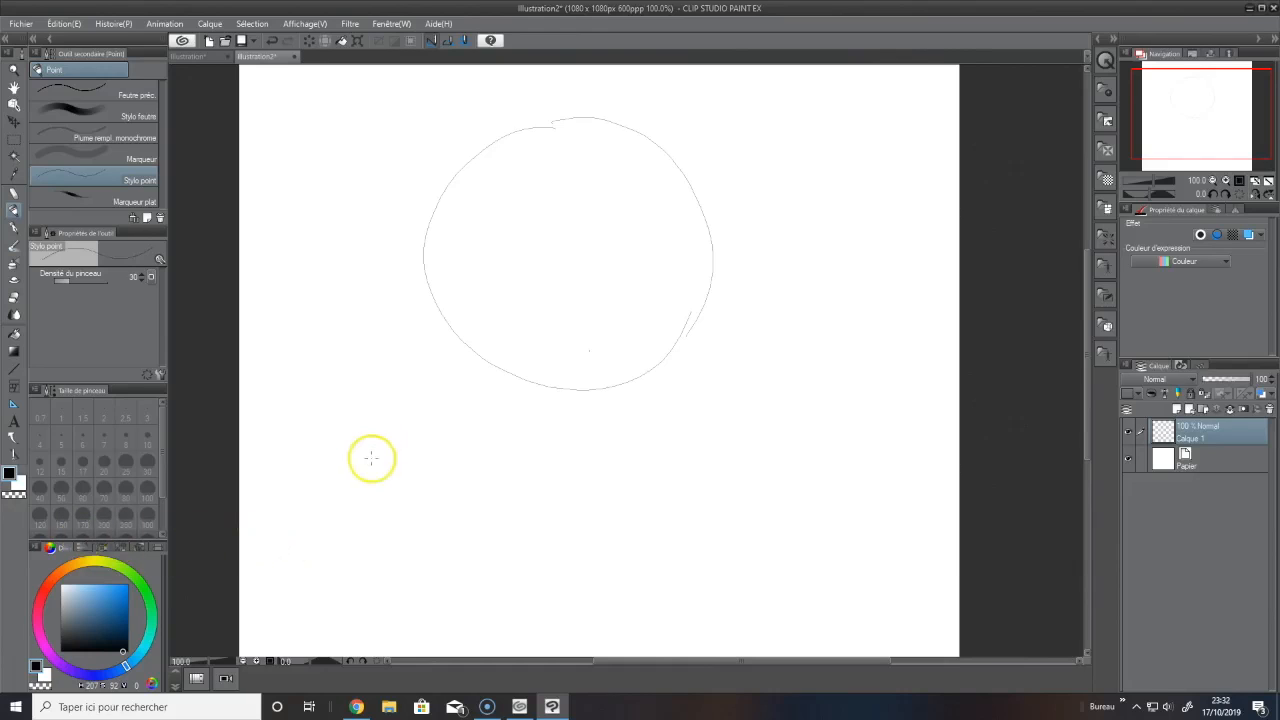
key(ctrl+z)
key(ctrl+z)
key(ctrl+z)
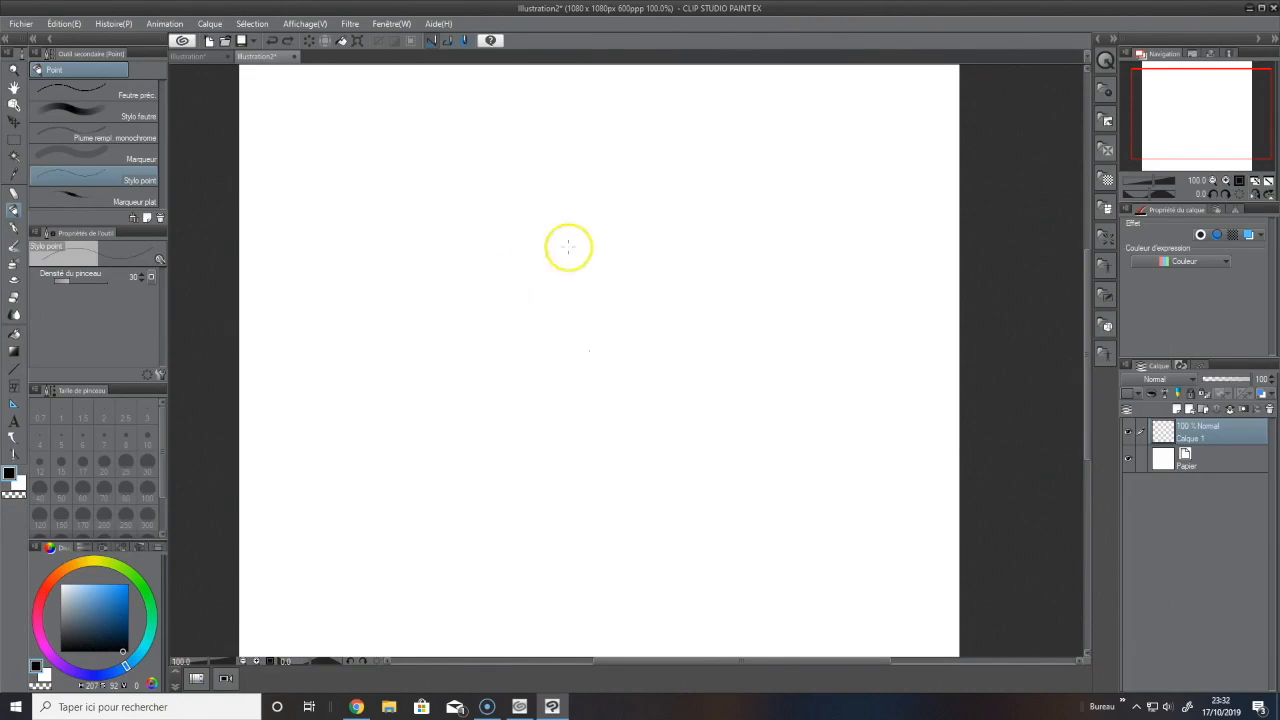
Sketch the head circle, a horizontal guideline touching its base, and a second parallel guideline a short distance below
mouse_move(574, 201)
mouse_down()
mouse_move(521, 213)
mouse_move(508, 363)
mouse_move(560, 194)
mouse_move(634, 208)
mouse_move(664, 331)
mouse_move(604, 400)
mouse_up()
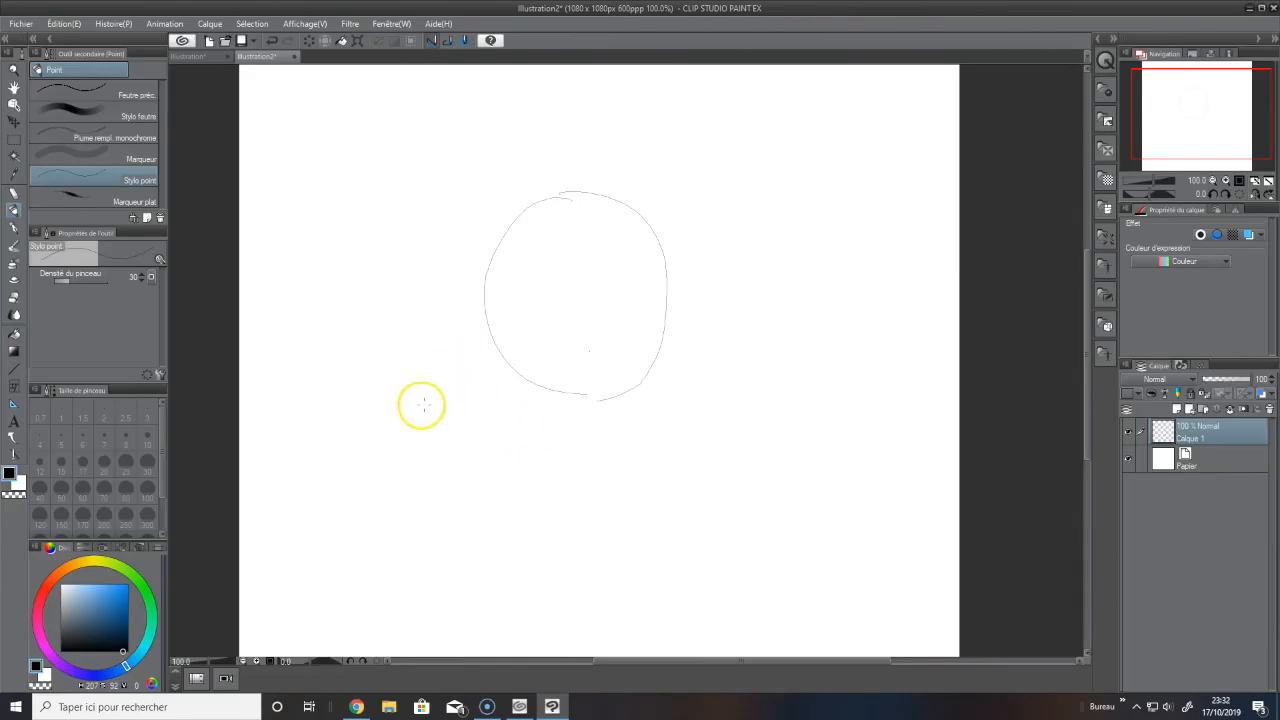
drag(420, 397, 826, 383)
drag(441, 402, 798, 393)
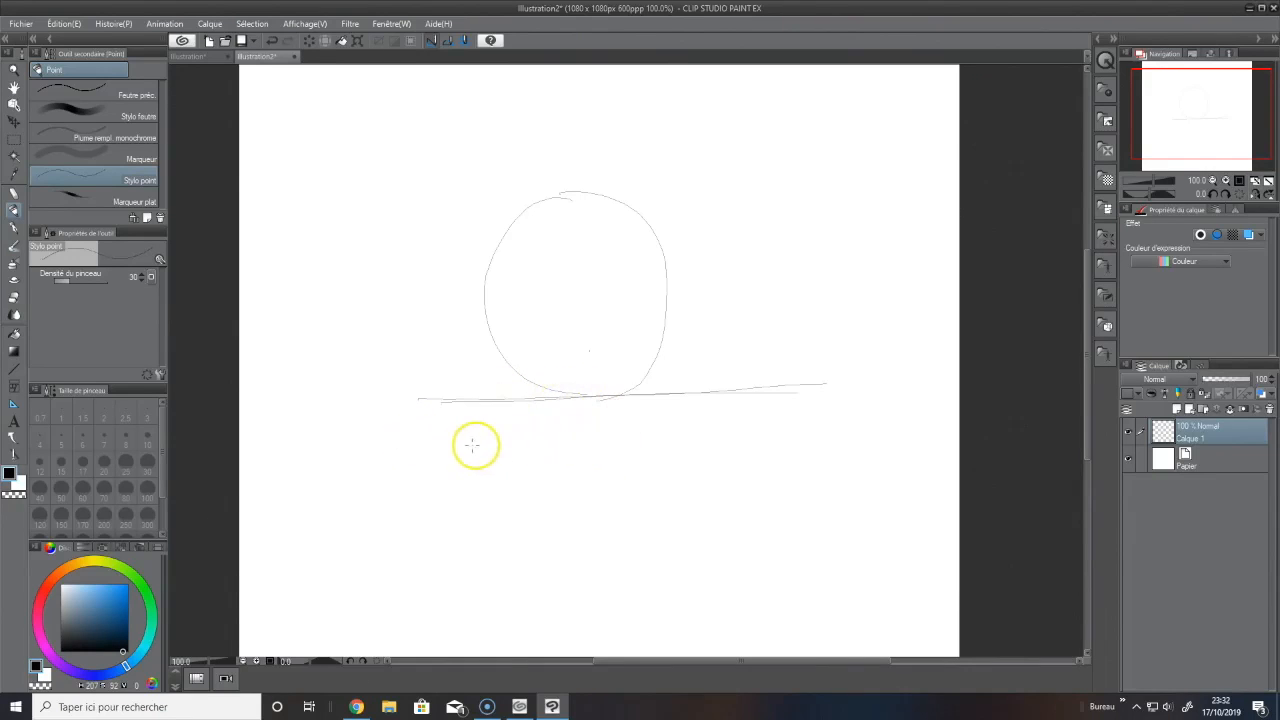
drag(468, 440, 780, 437)
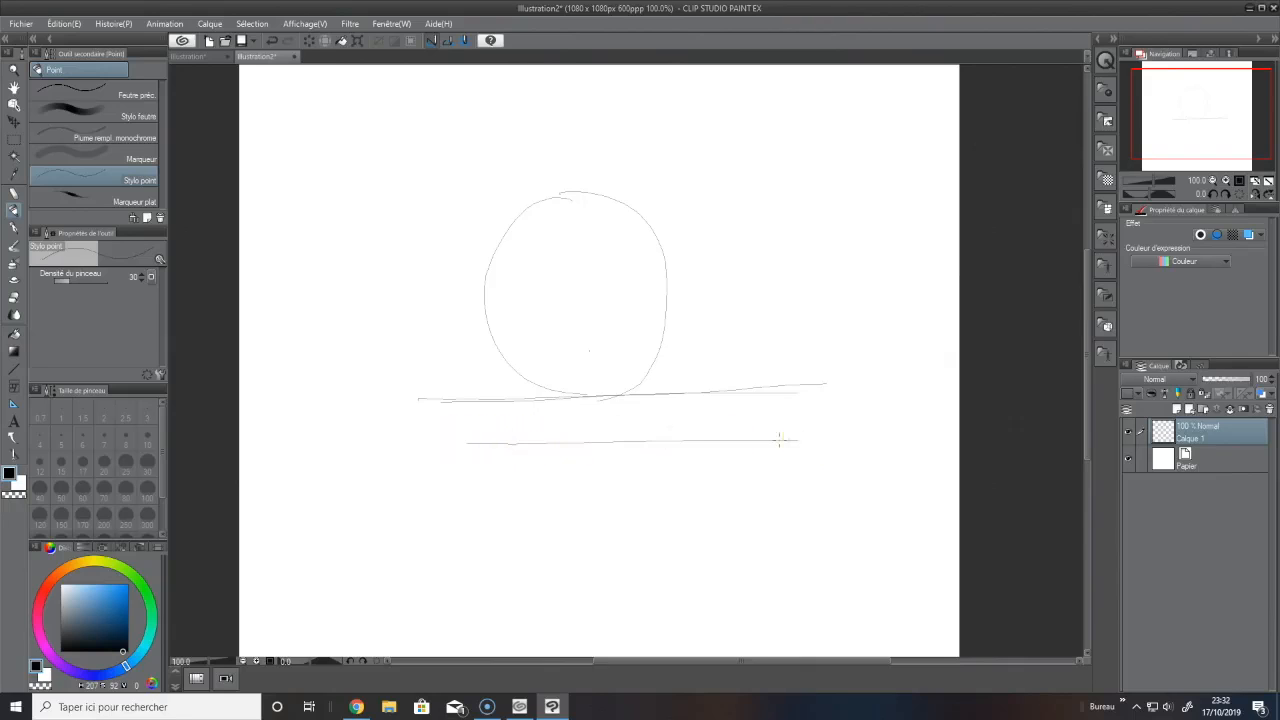
drag(451, 446, 776, 434)
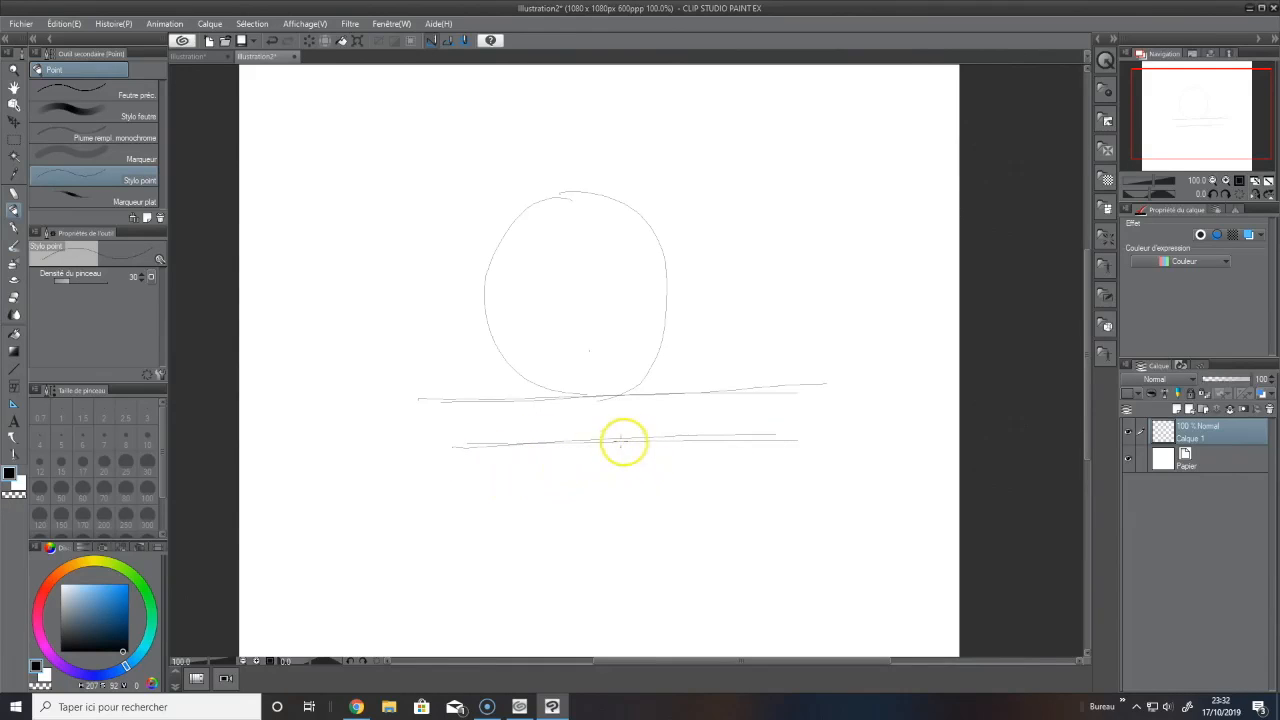
Draw a slightly slanted vertical centre axis through the head and darken a short chin mark where it crosses the lower guideline
mouse_move(582, 441)
mouse_down()
mouse_move(600, 440)
mouse_move(586, 440)
mouse_up()
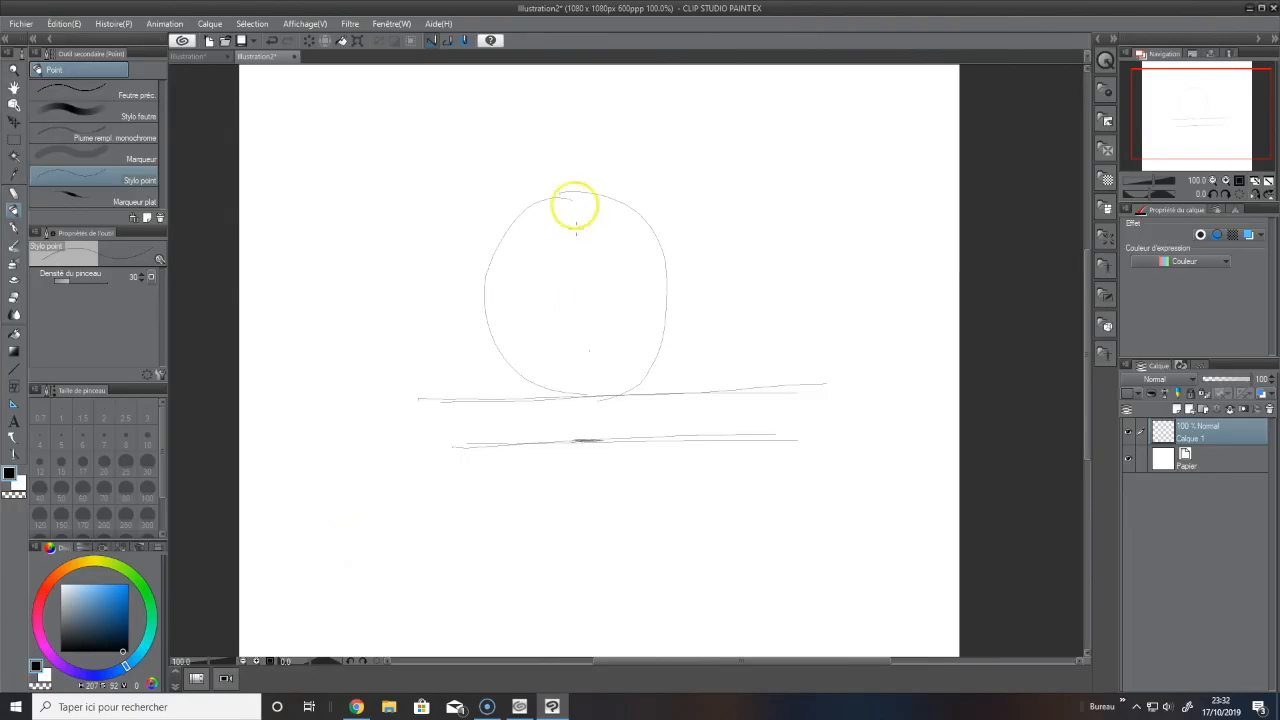
drag(560, 150, 582, 487)
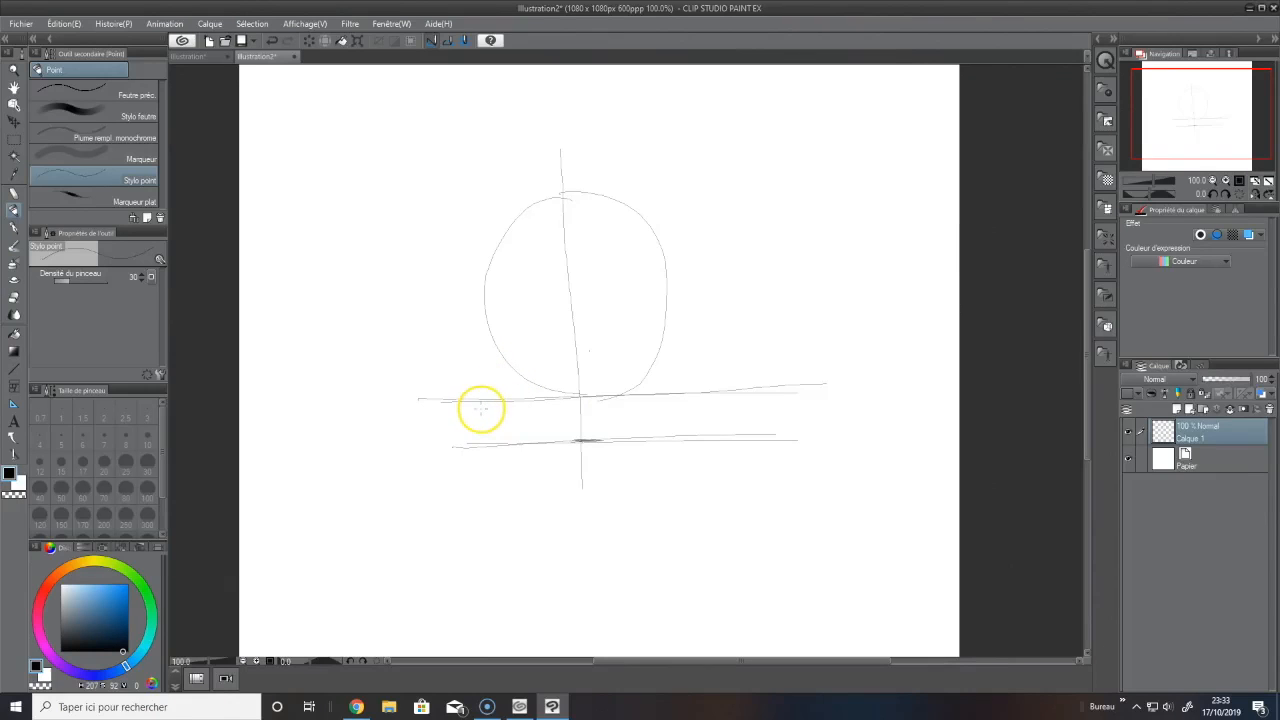
click(575, 441)
click(579, 443)
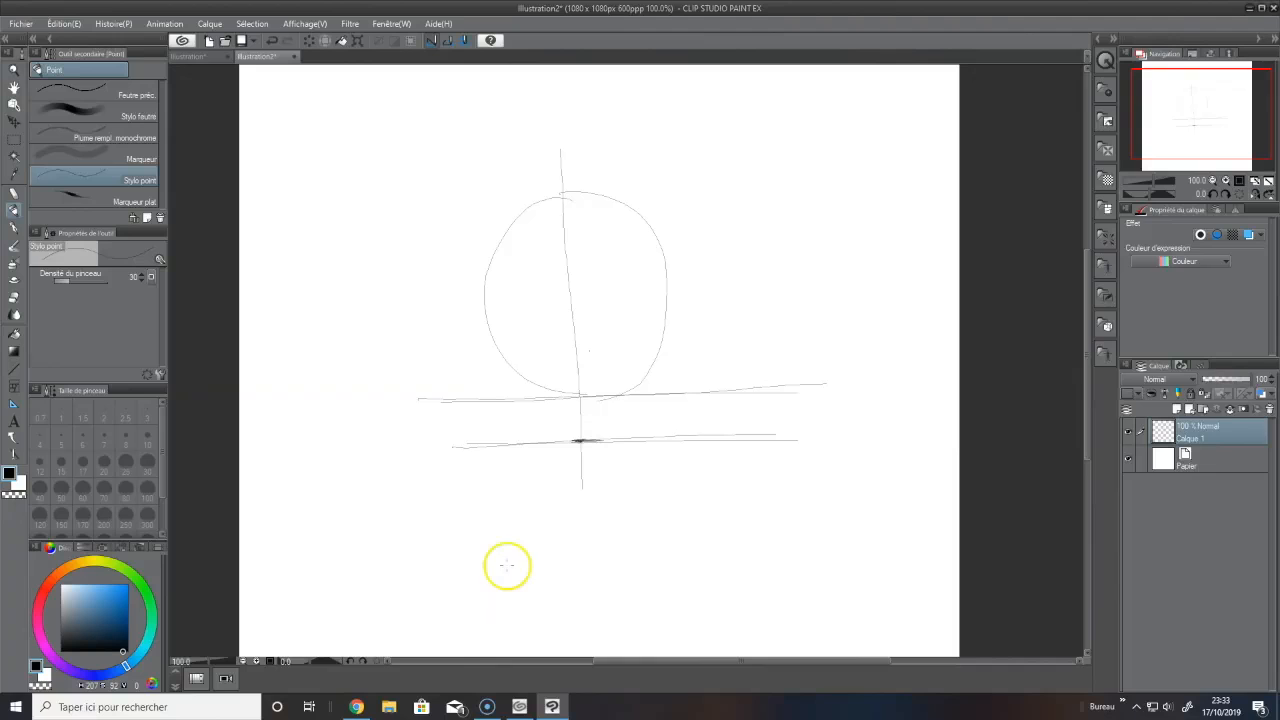
mouse_move(486, 307)
mouse_down()
mouse_move(523, 409)
mouse_move(487, 321)
mouse_move(529, 415)
mouse_move(574, 440)
mouse_up()
mouse_move(665, 305)
mouse_down()
mouse_move(645, 392)
mouse_move(586, 440)
mouse_up()
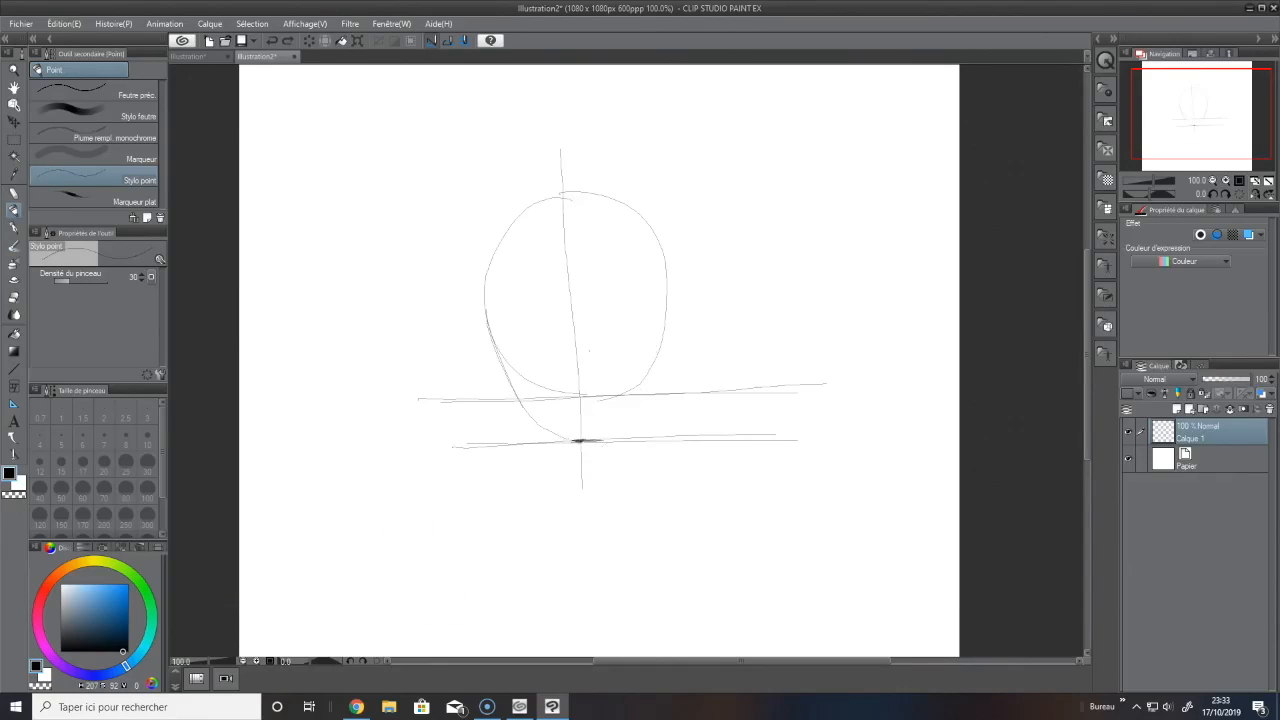
click(650, 360)
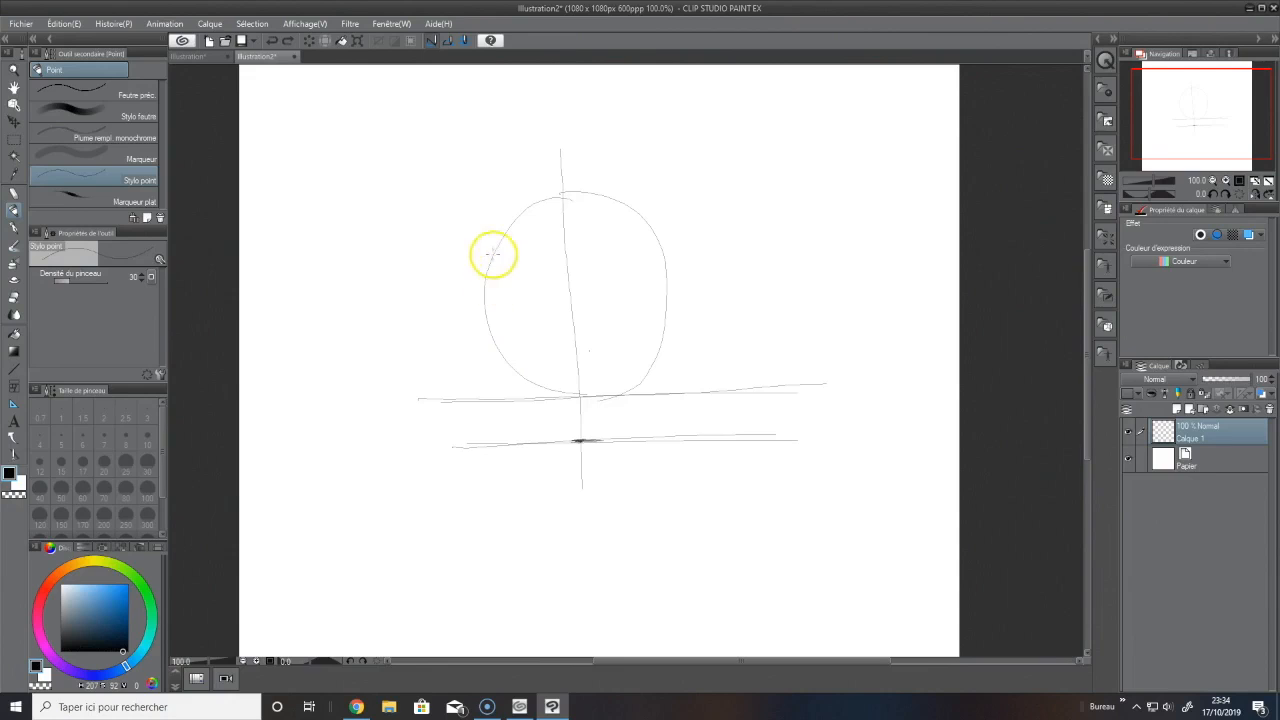
Flatten both sides of the head circle with short, nearly vertical doubled strokes for the temples and cheeks
drag(494, 274, 502, 355)
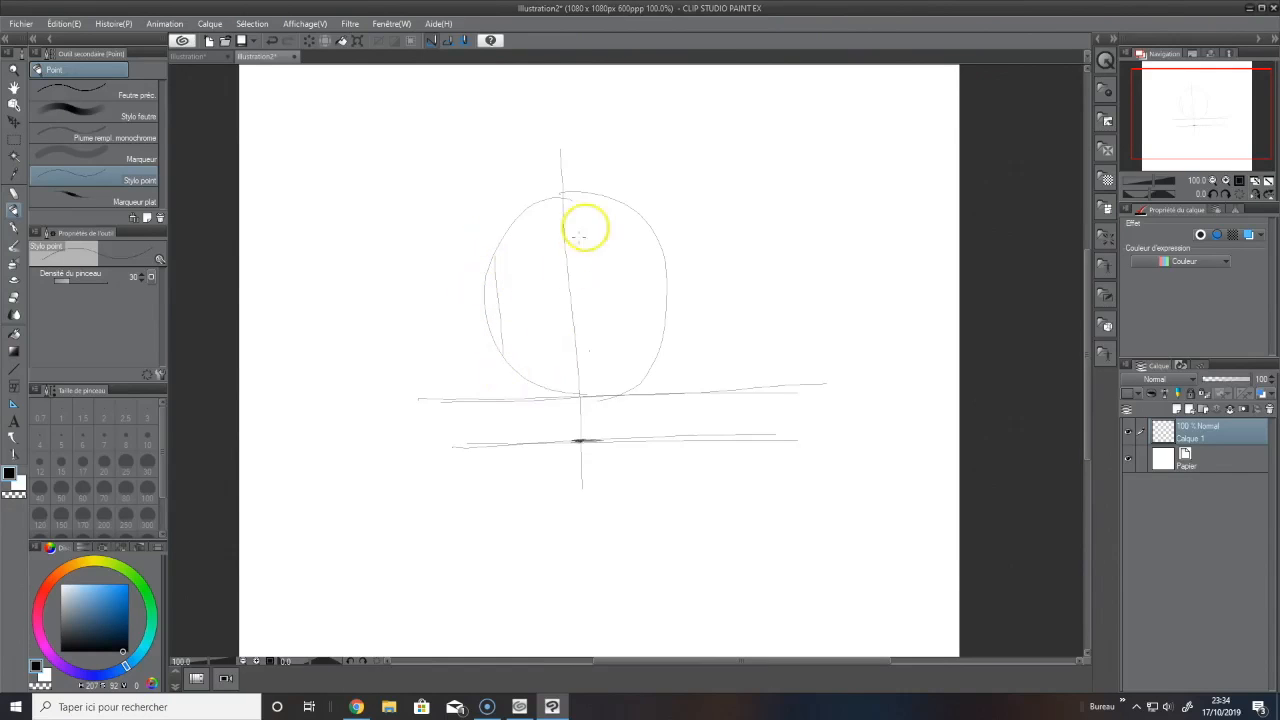
drag(494, 258, 501, 350)
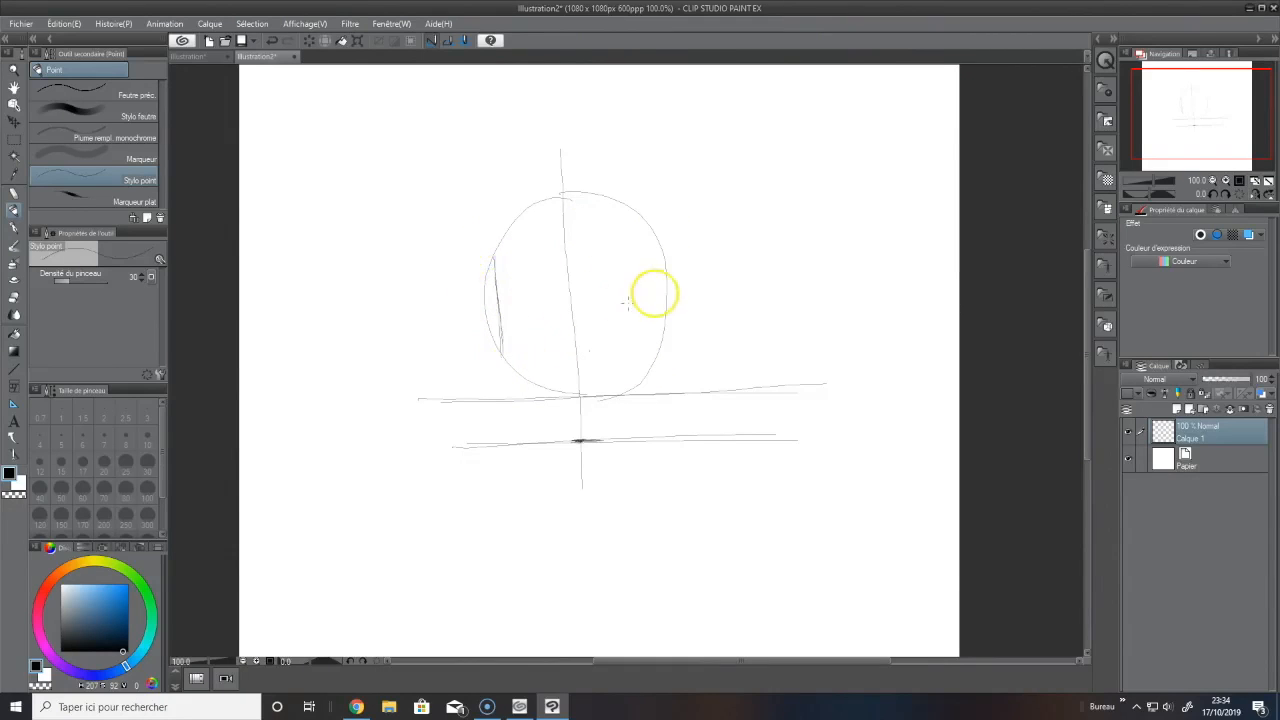
drag(663, 261, 658, 350)
drag(665, 257, 659, 346)
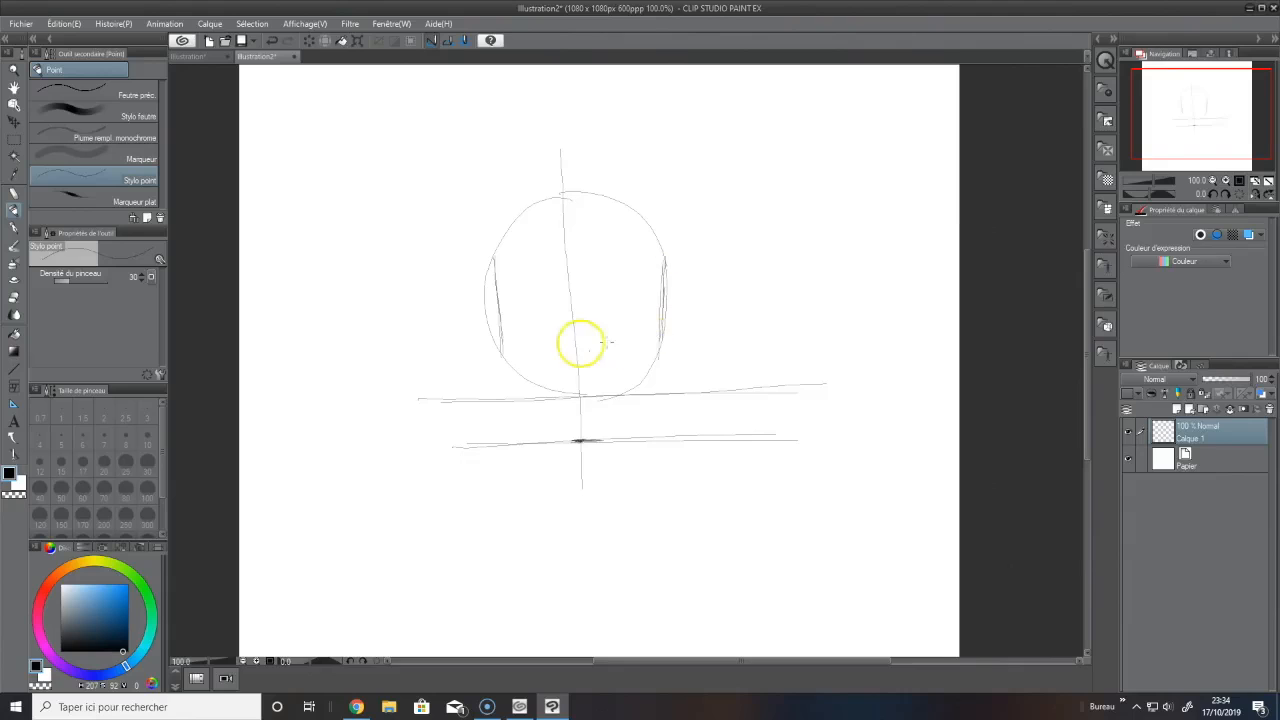
Draw the jaw lines from both cheeks down to the chin mark and blend them into the side contours
mouse_move(495, 257)
mouse_down()
mouse_move(504, 358)
mouse_move(580, 440)
mouse_up()
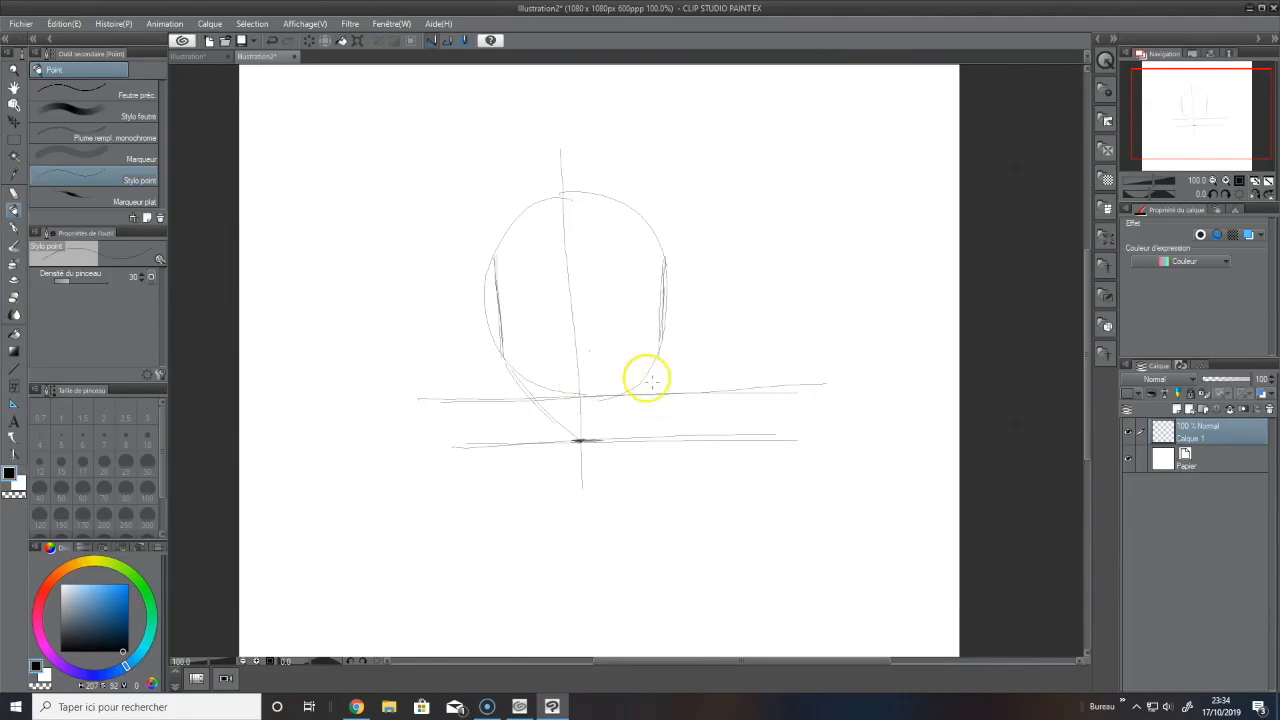
drag(657, 357, 608, 429)
drag(646, 374, 586, 442)
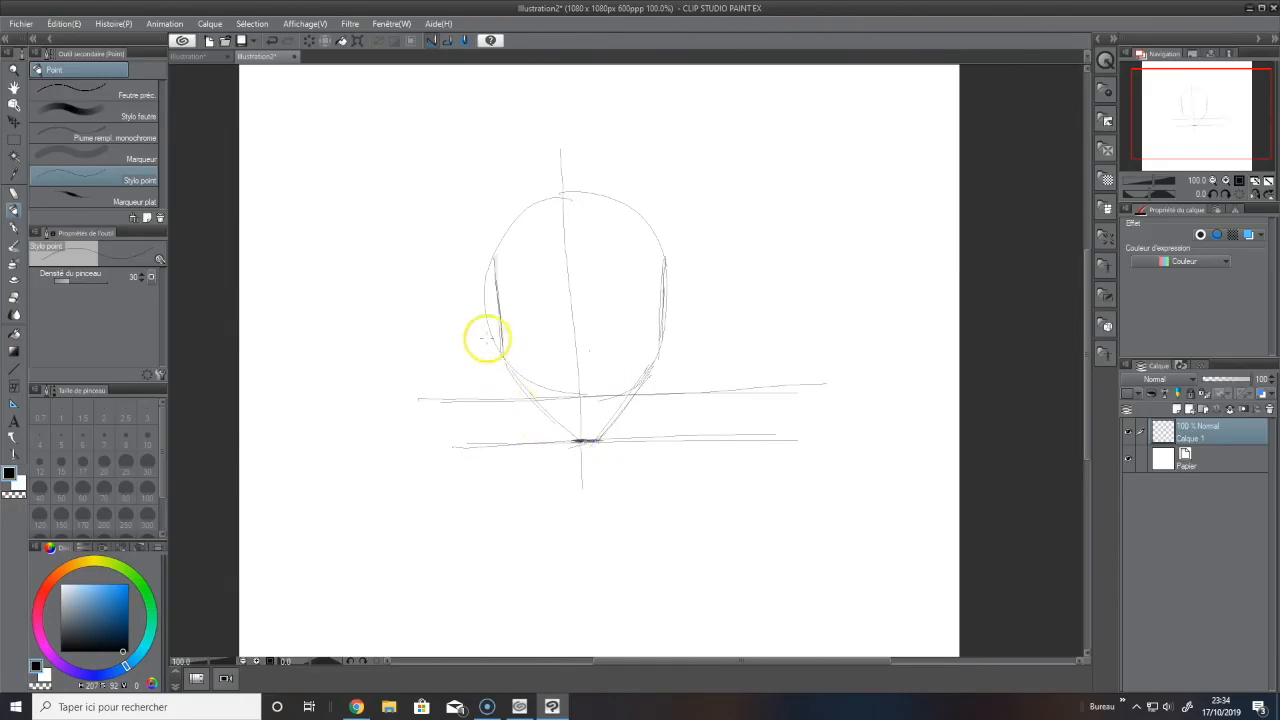
drag(491, 279, 511, 364)
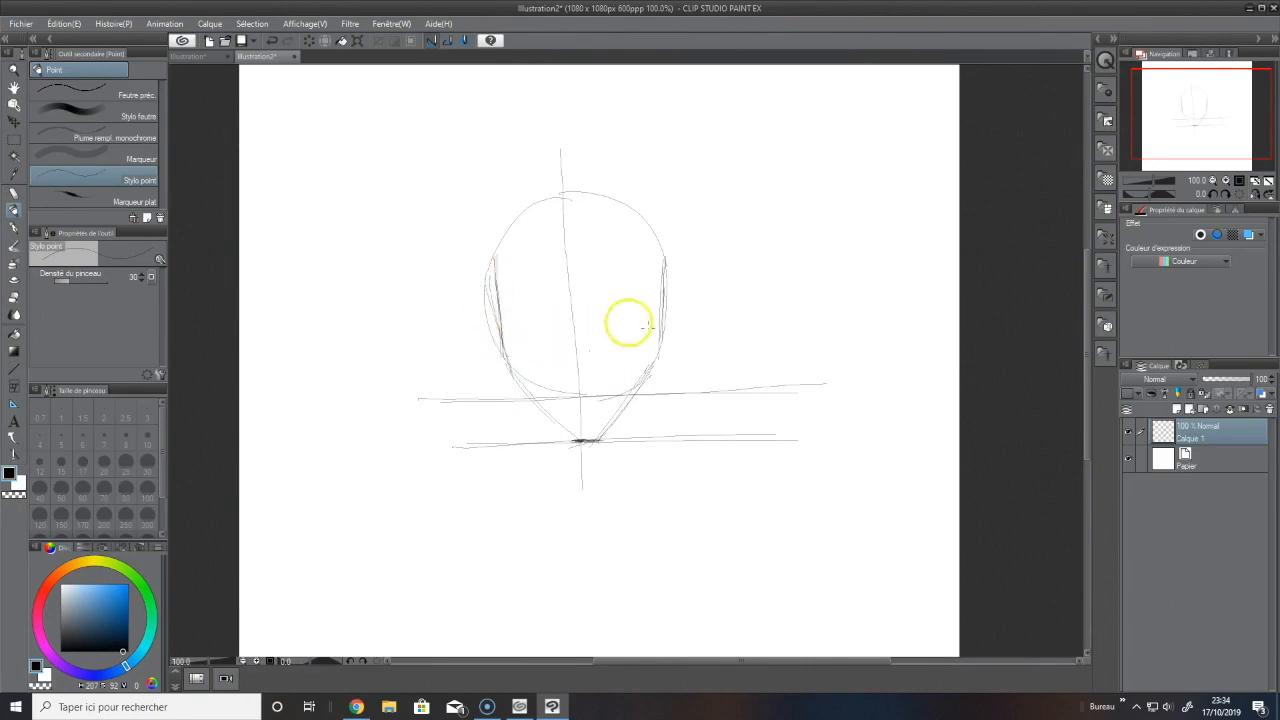
mouse_move(666, 280)
mouse_down()
mouse_move(658, 368)
mouse_move(651, 357)
mouse_up()
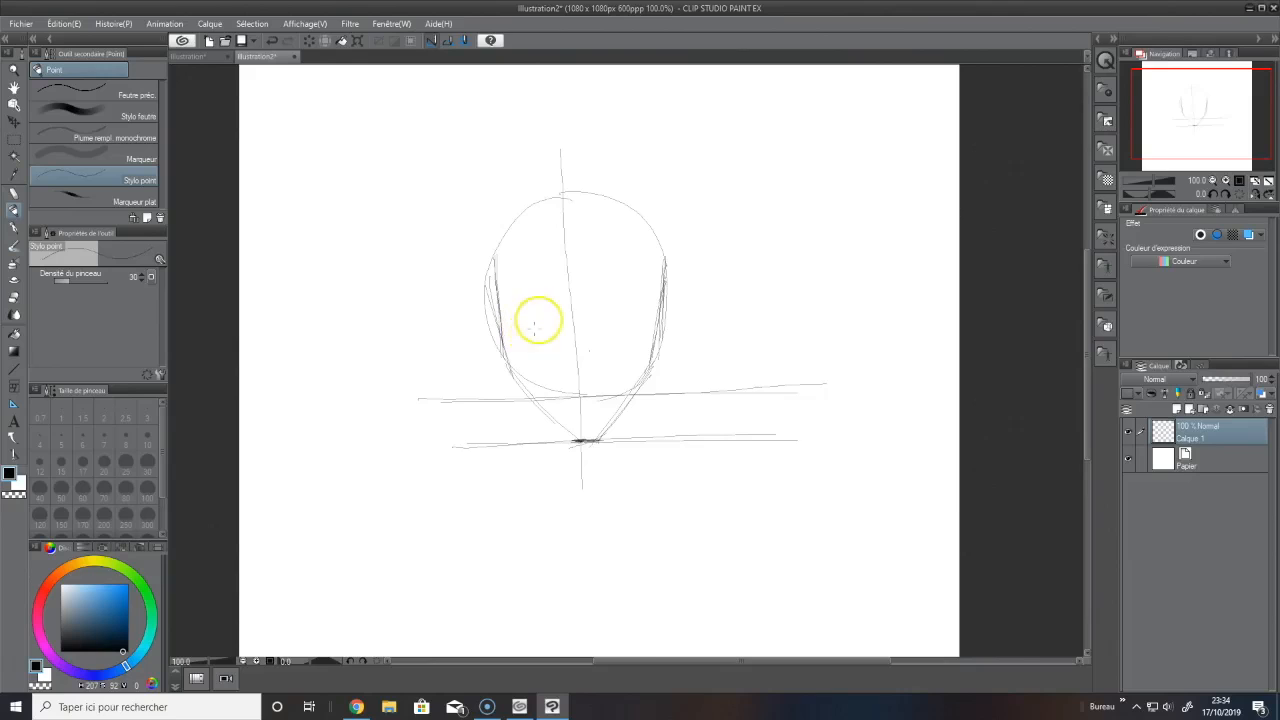
drag(529, 260, 527, 280)
mouse_move(623, 262)
mouse_down()
mouse_move(606, 272)
mouse_move(621, 284)
mouse_up()
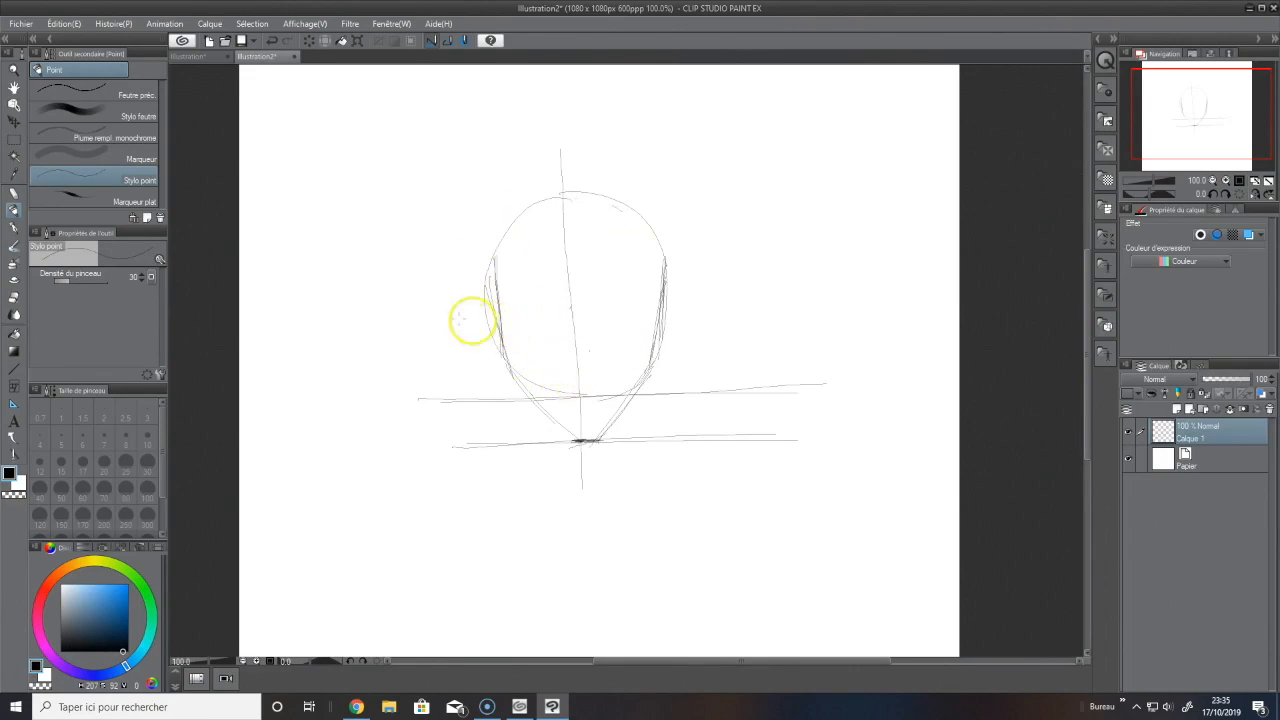
drag(400, 317, 814, 300)
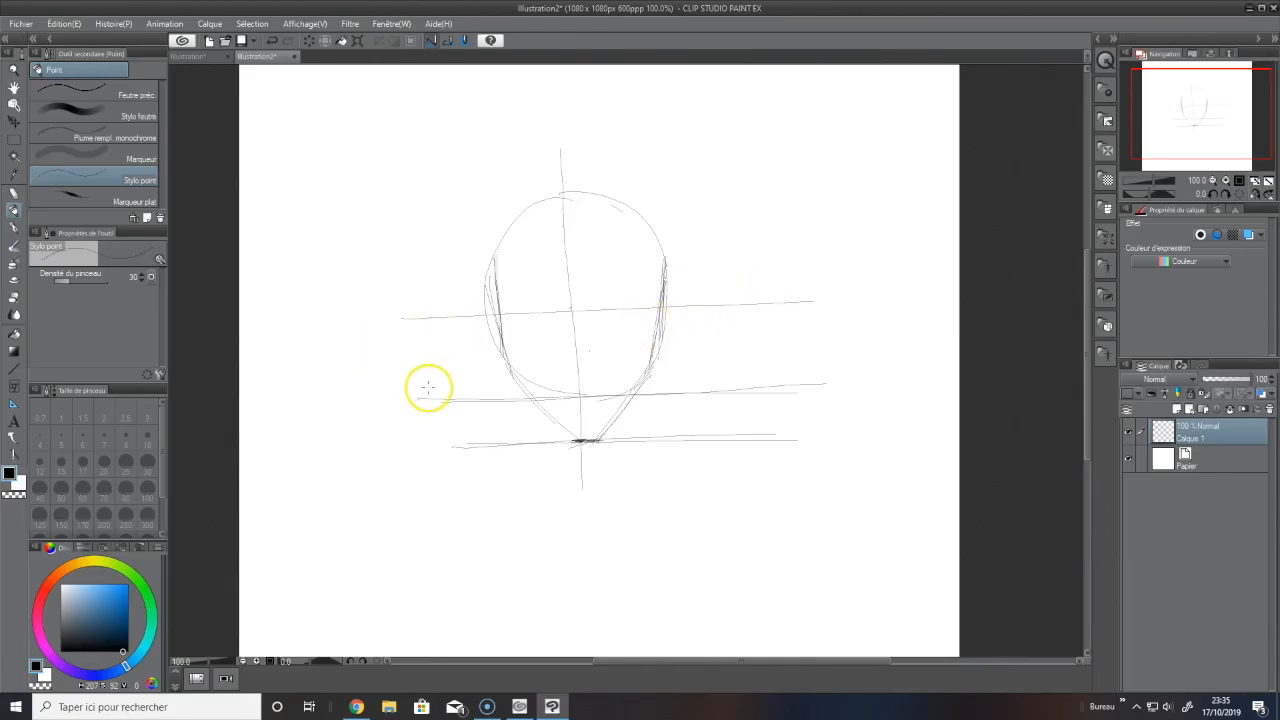
key(ctrl+z)
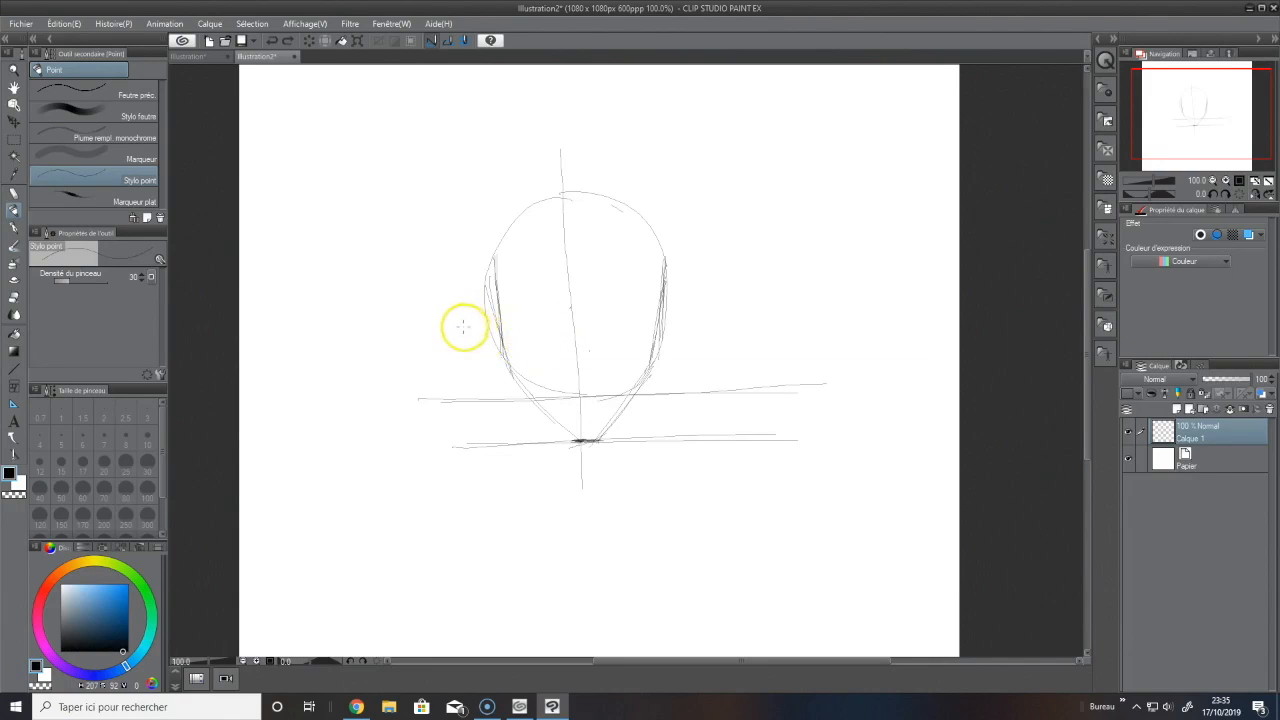
Draw a horizontal eye line across the lower half of the head circle and sketch both tall eyes with round pupils on it
mouse_move(451, 326)
mouse_down()
mouse_move(749, 315)
mouse_move(713, 318)
mouse_up()
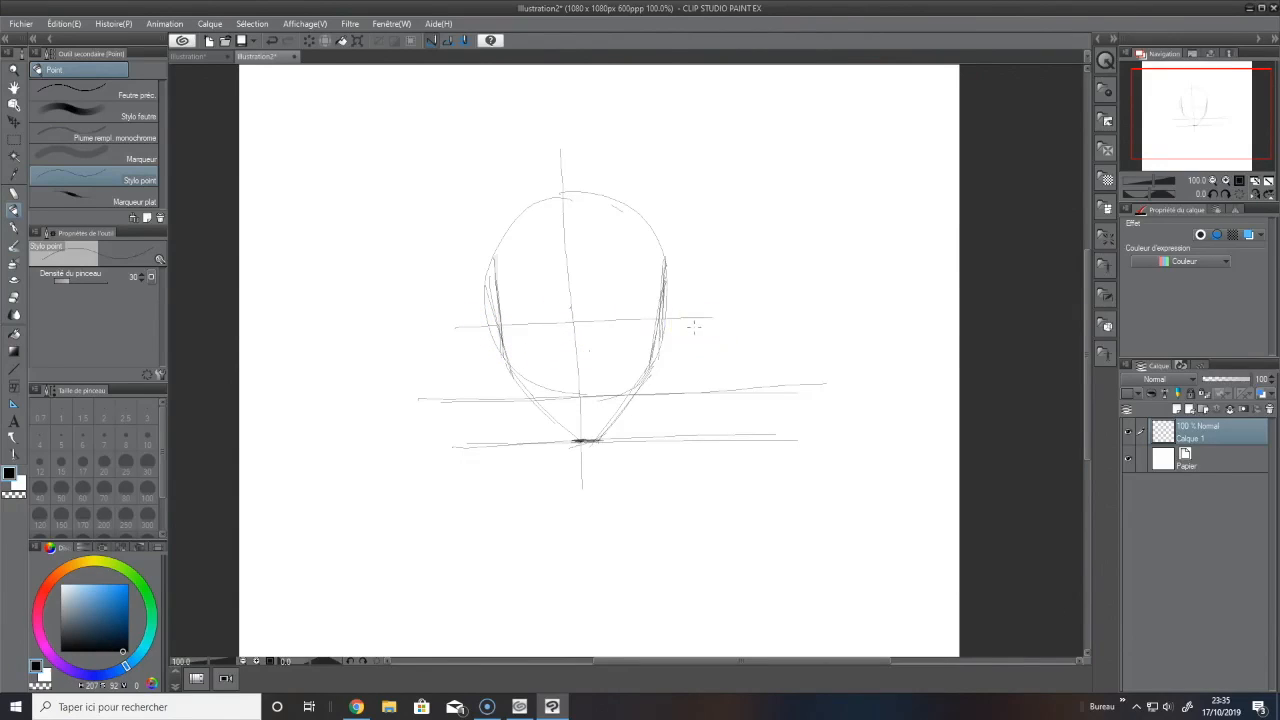
click(569, 308)
drag(542, 316, 545, 317)
click(608, 313)
click(554, 302)
drag(540, 349, 565, 346)
drag(600, 283, 623, 287)
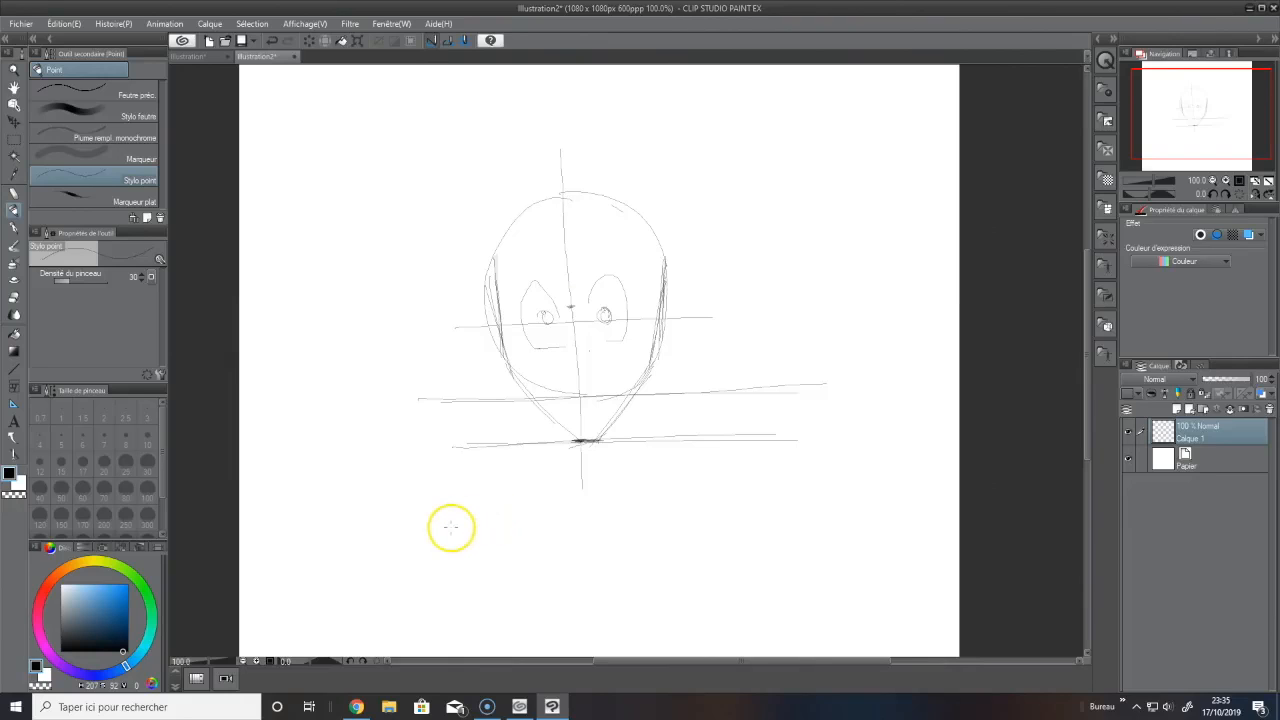
click(607, 319)
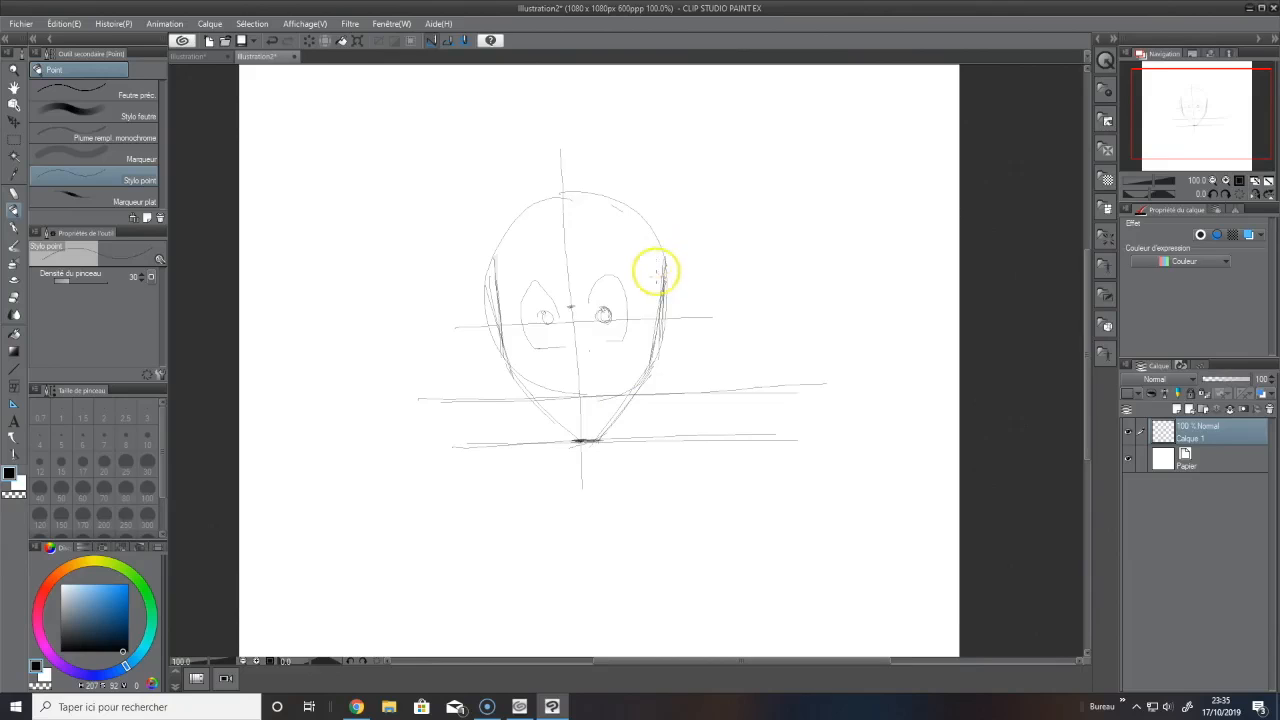
Darken the right-hand cheek contour and add doubled horizontal lower-lid lines under both eyes
drag(662, 245, 646, 374)
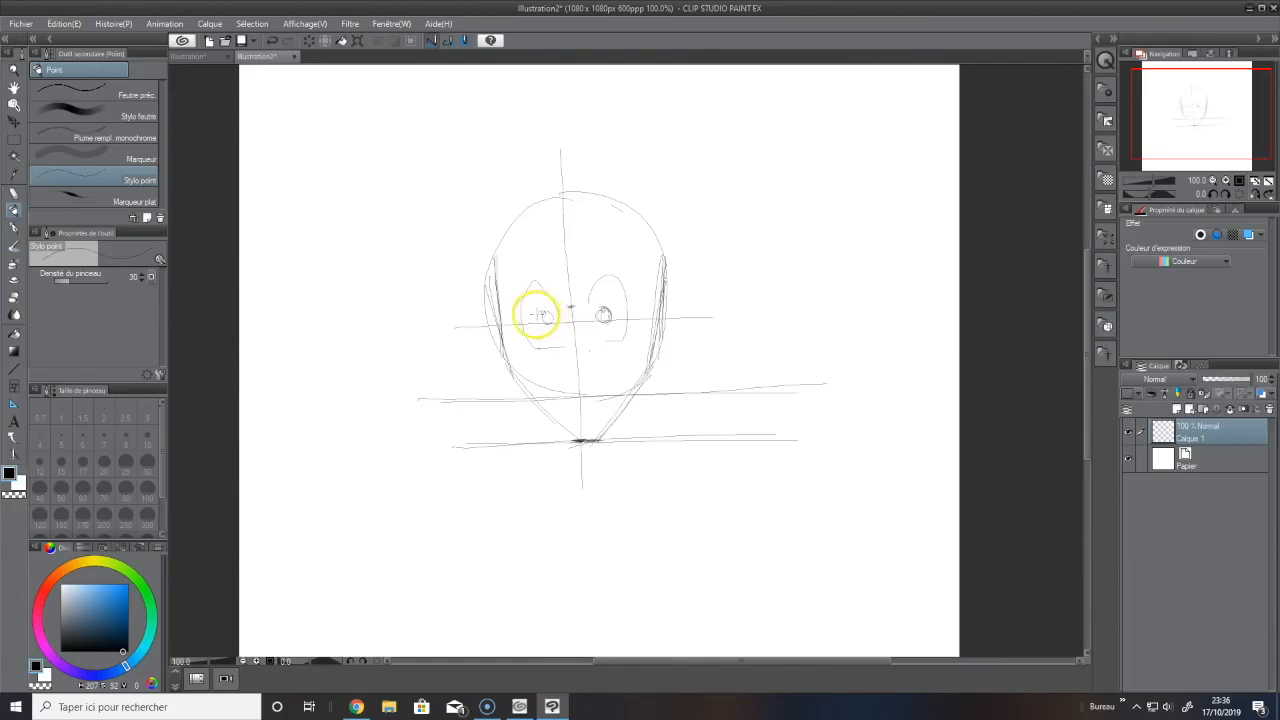
drag(533, 314, 603, 316)
drag(602, 336, 624, 334)
drag(525, 336, 554, 339)
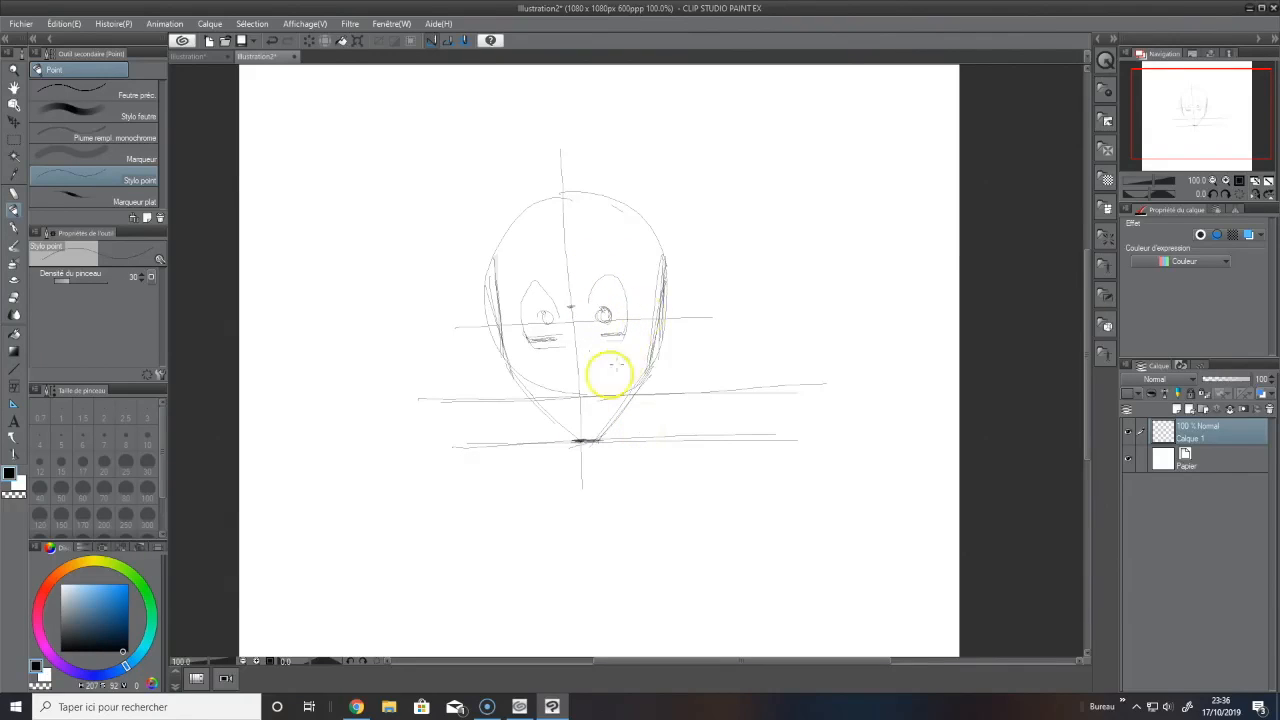
drag(537, 348, 620, 337)
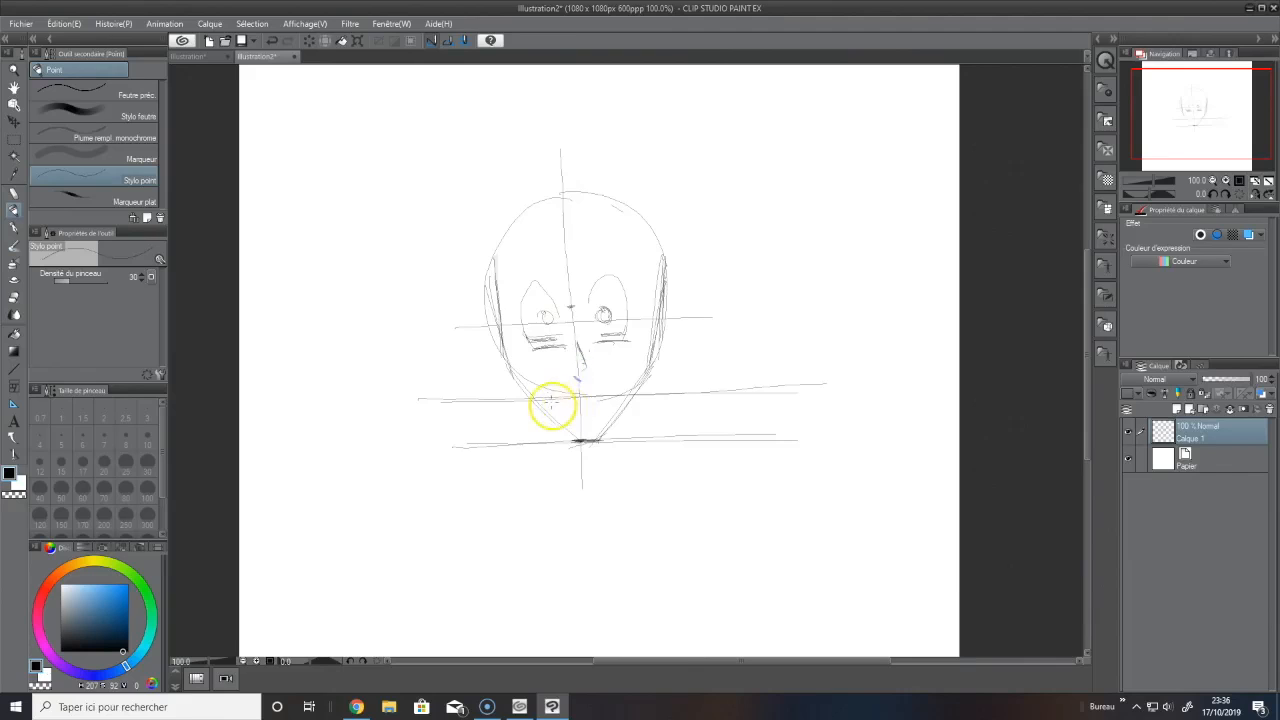
Sketch a slightly curved mouth near the bottom of the head circle and undo the two ear outlines
drag(560, 391, 598, 390)
drag(604, 387, 571, 393)
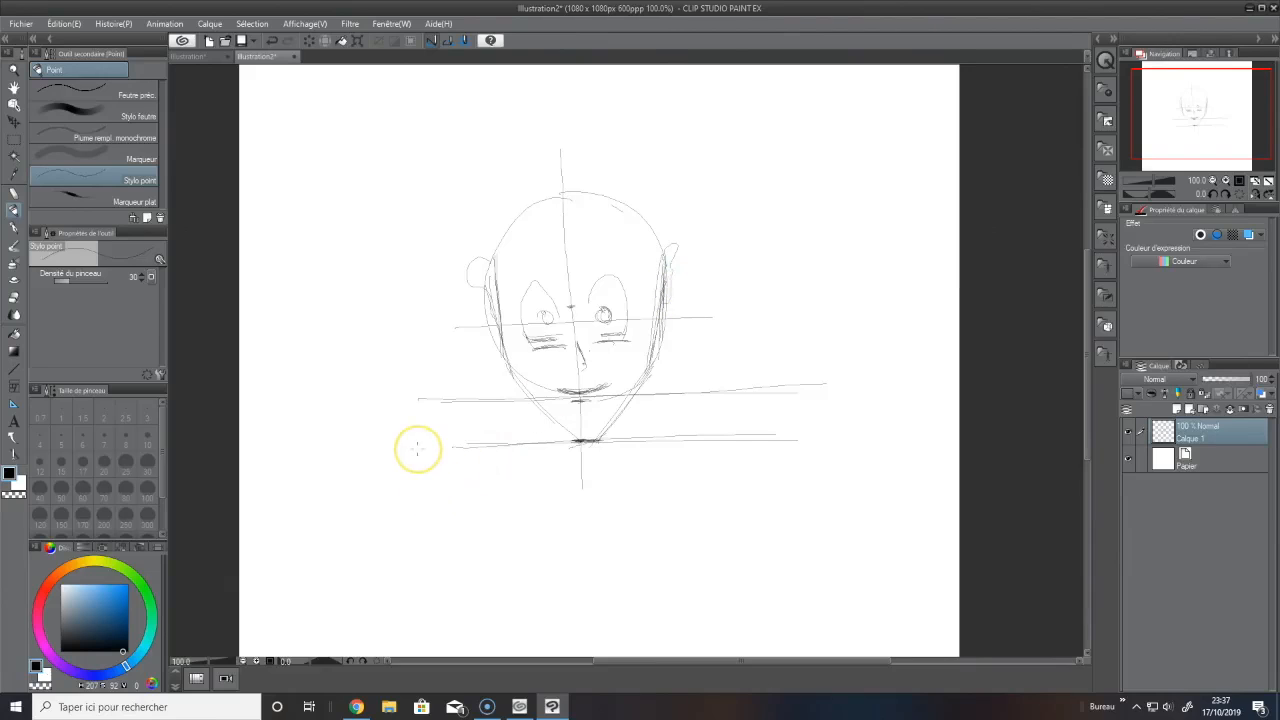
key(ctrl+z)
key(ctrl+z)
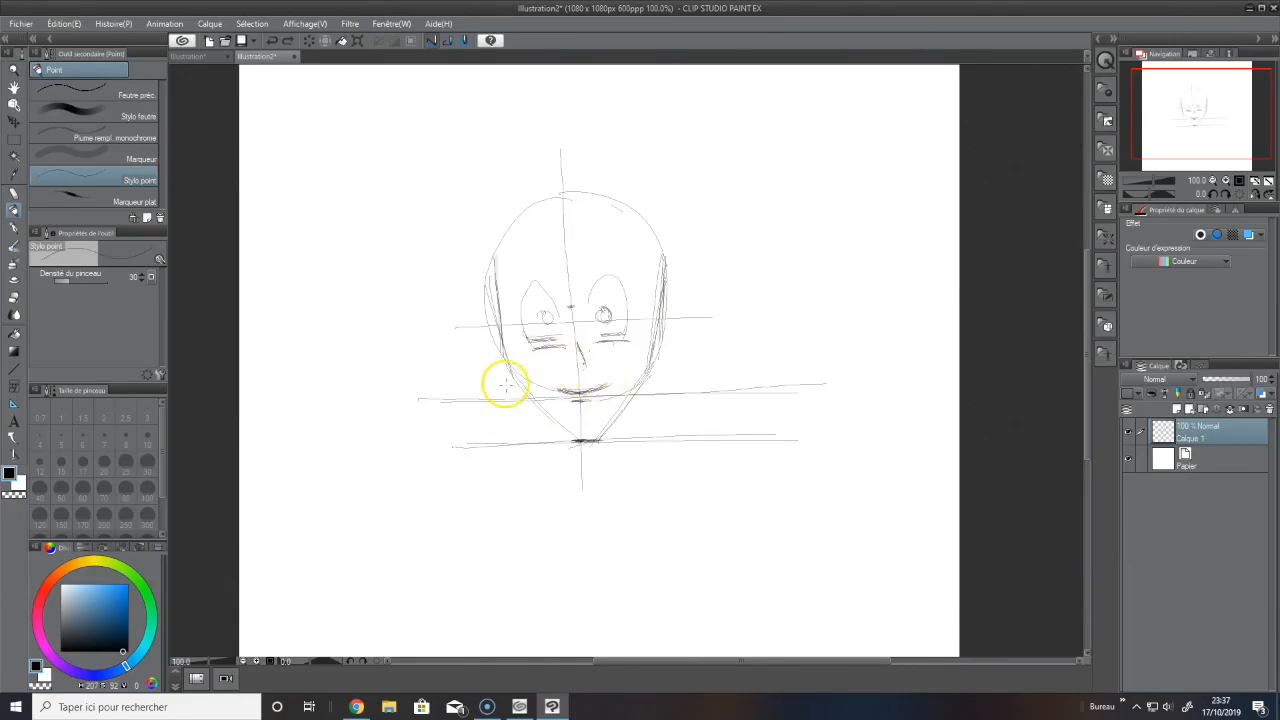
drag(647, 364, 648, 382)
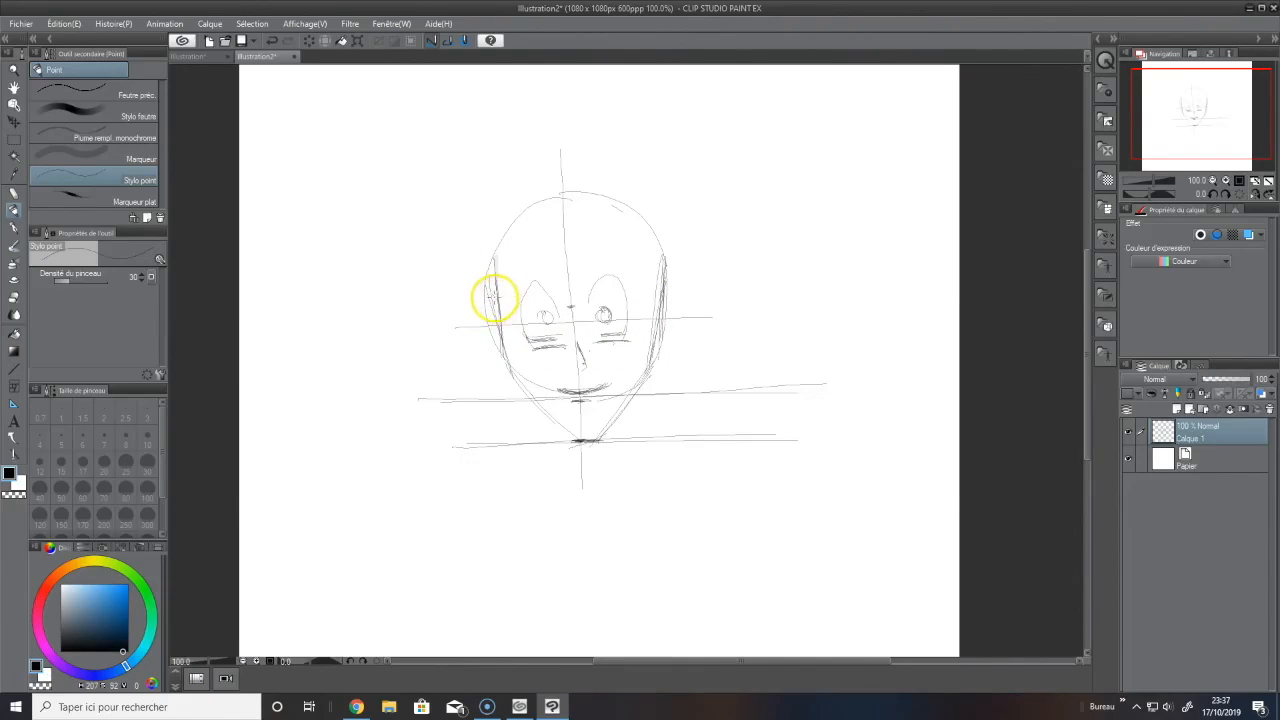
Sketch an ear on each side of the head, running from brow height down to just below the eye line
mouse_move(500, 305)
mouse_down()
mouse_move(545, 305)
mouse_move(515, 323)
mouse_move(482, 284)
mouse_move(476, 316)
mouse_up()
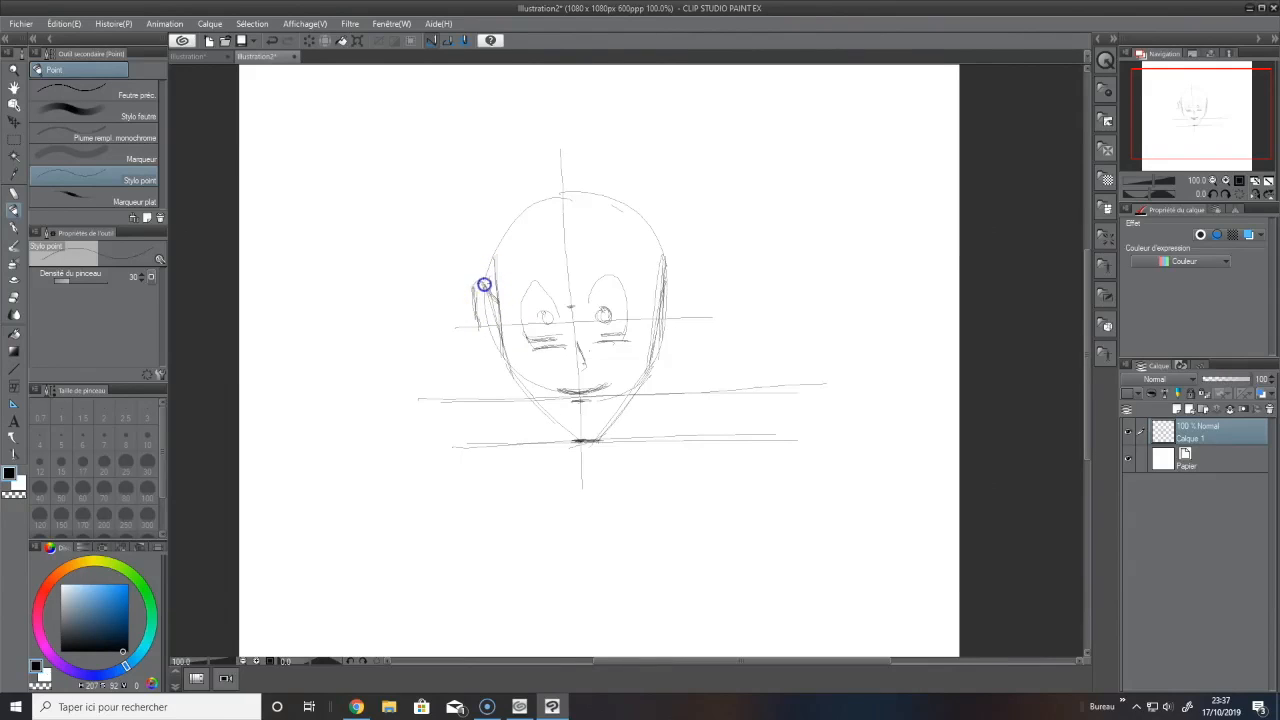
mouse_move(475, 287)
mouse_down()
mouse_move(480, 346)
mouse_move(497, 343)
mouse_up()
drag(656, 288, 667, 282)
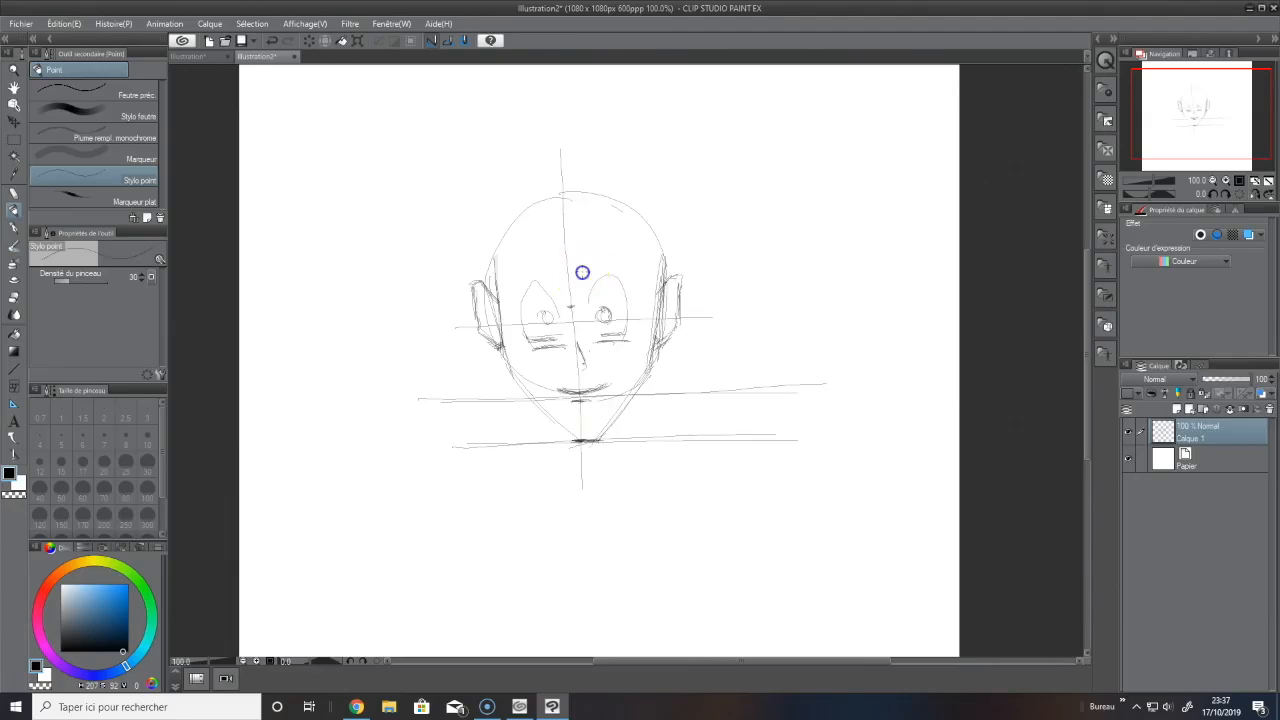
Draw a curved eyebrow above each eye and darken the round pupils
mouse_move(588, 270)
mouse_down()
mouse_move(633, 263)
mouse_move(585, 278)
mouse_move(629, 276)
mouse_move(583, 273)
mouse_up()
click(554, 273)
click(538, 315)
click(601, 314)
click(527, 458)
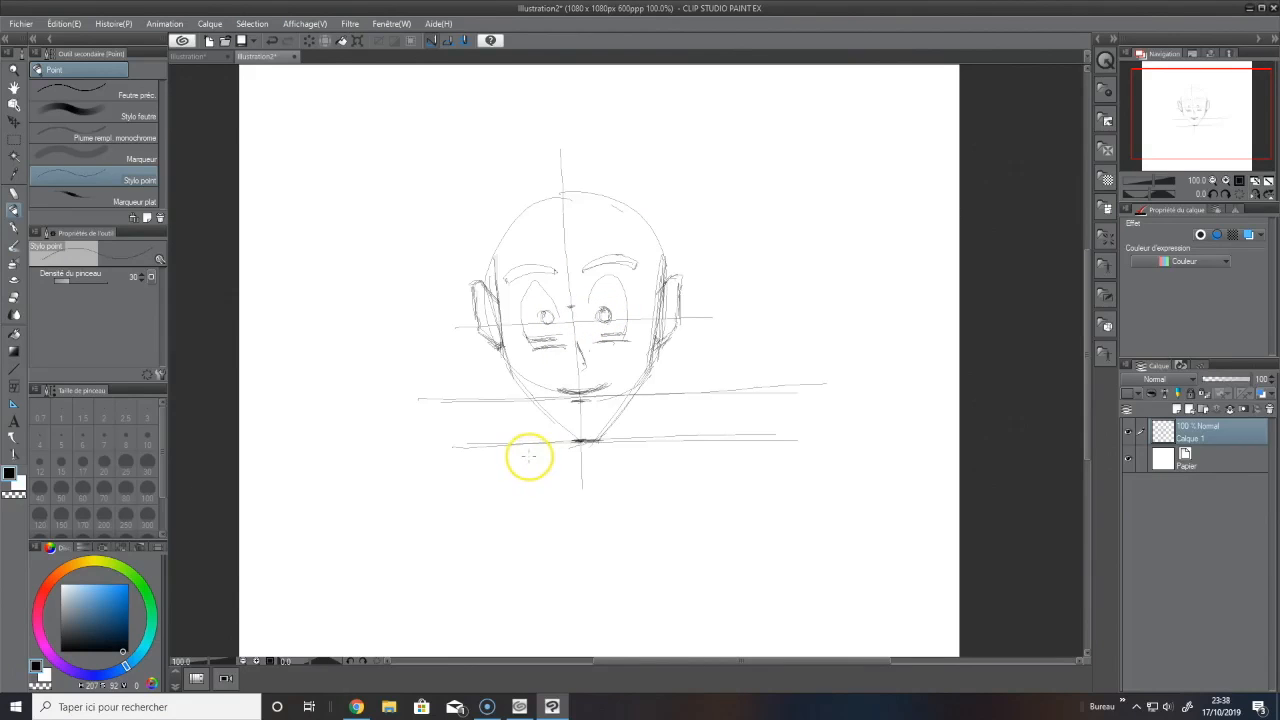
drag(560, 387, 603, 385)
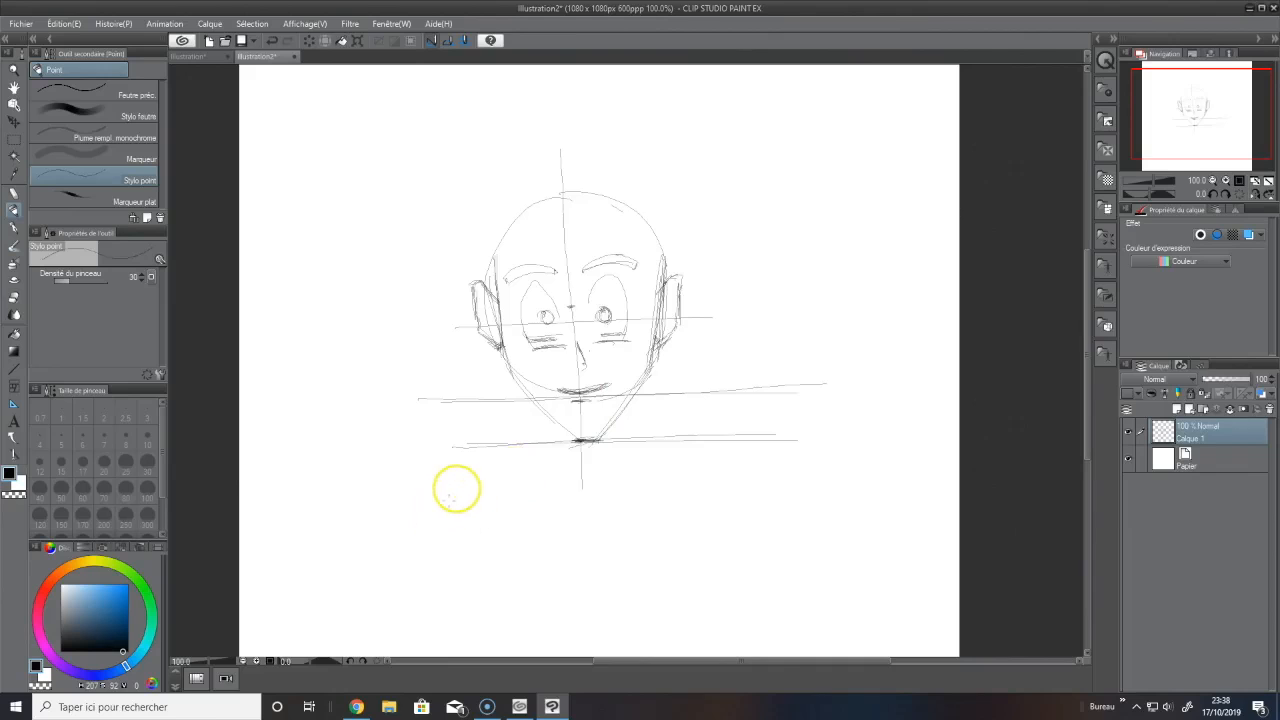
click(493, 521)
click(584, 453)
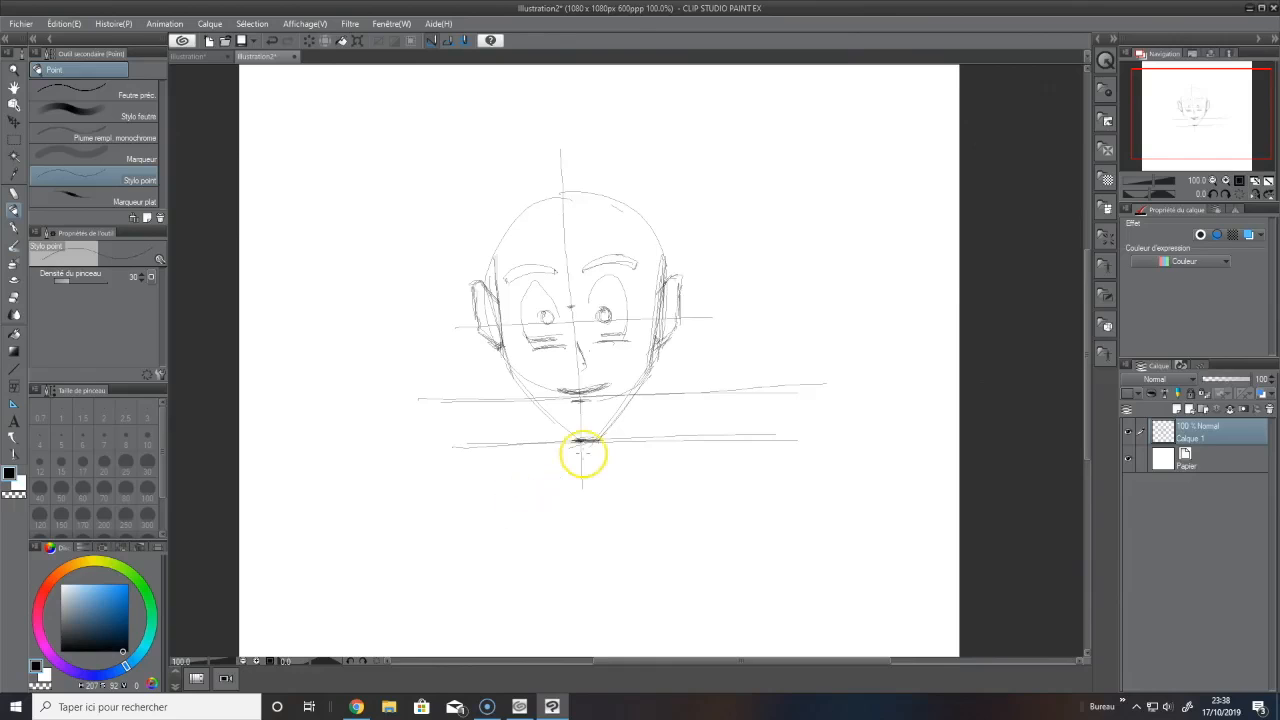
drag(584, 453, 539, 445)
drag(628, 422, 598, 442)
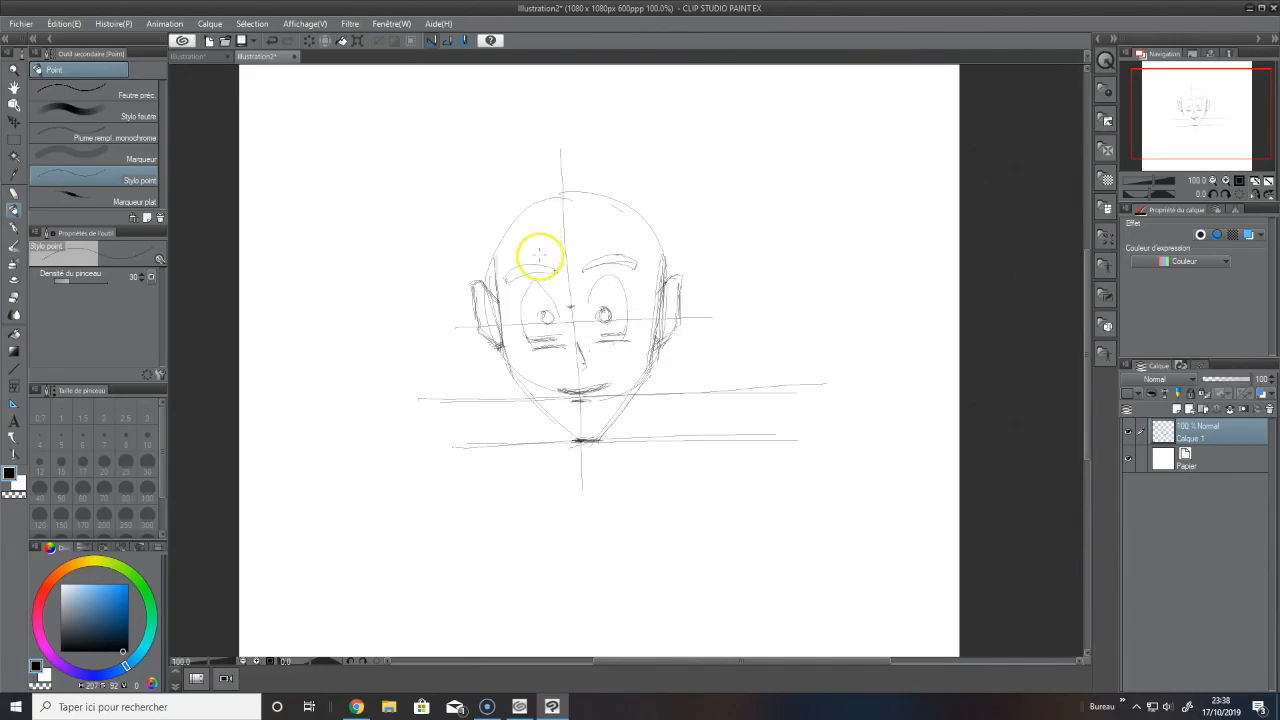
Sketch pointed fringe locks falling across the forehead down to the eyebrows and the upper edges of the eyes
mouse_move(540, 232)
mouse_down()
mouse_move(540, 290)
mouse_move(584, 234)
mouse_up()
click(581, 380)
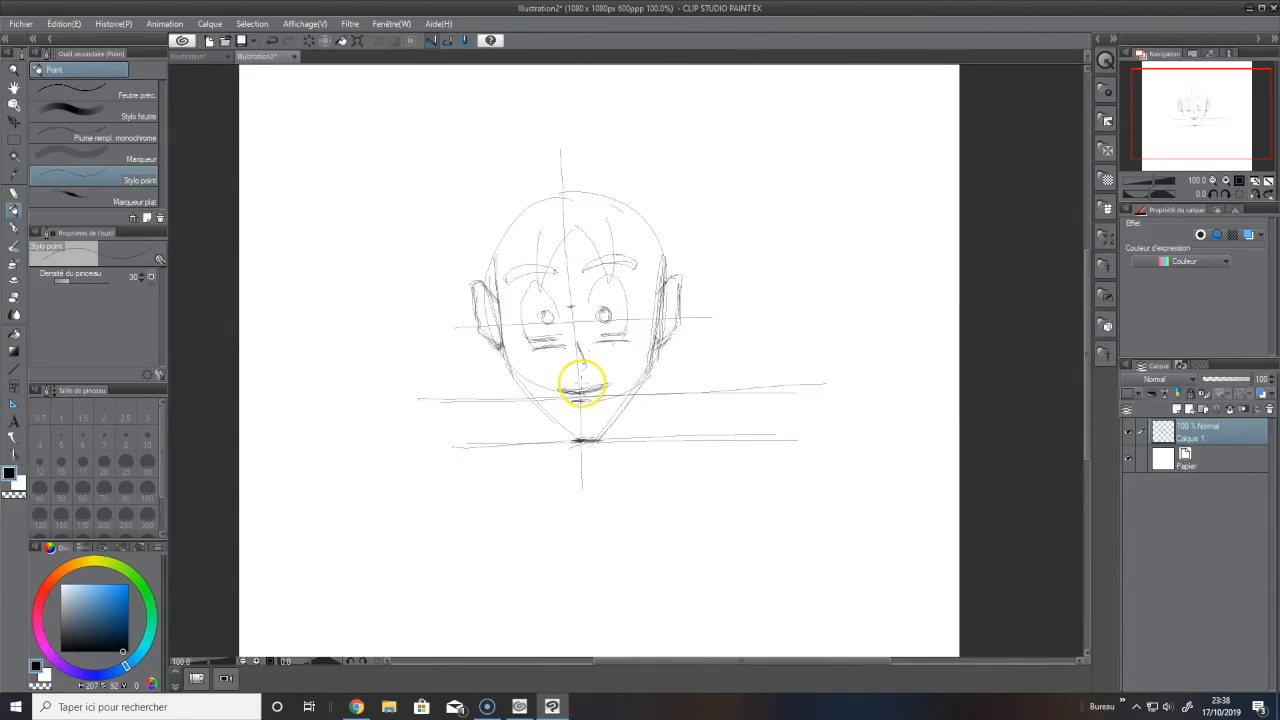
click(534, 237)
click(611, 228)
Erase the top arc of the head circle with the hard eraser and mark the hair volume around it with short dashes
click(14, 296)
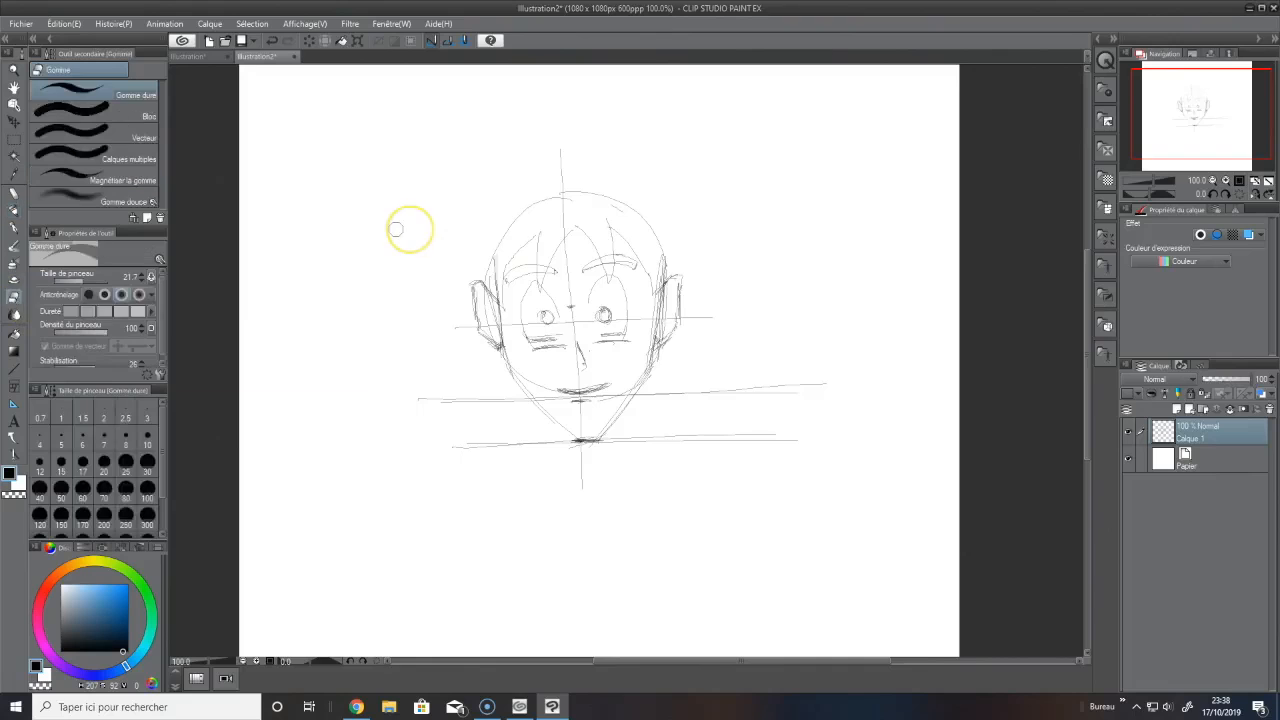
mouse_move(514, 220)
mouse_down()
mouse_move(495, 246)
mouse_move(554, 195)
mouse_move(623, 200)
mouse_up()
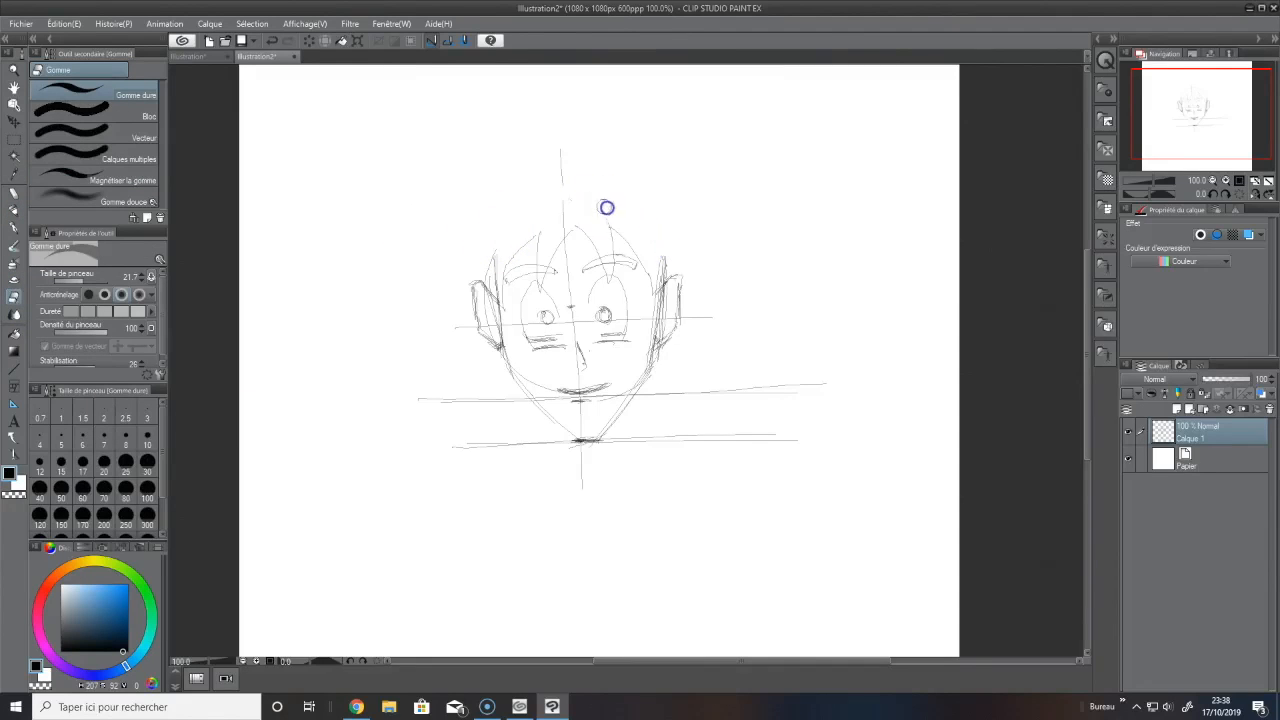
click(14, 212)
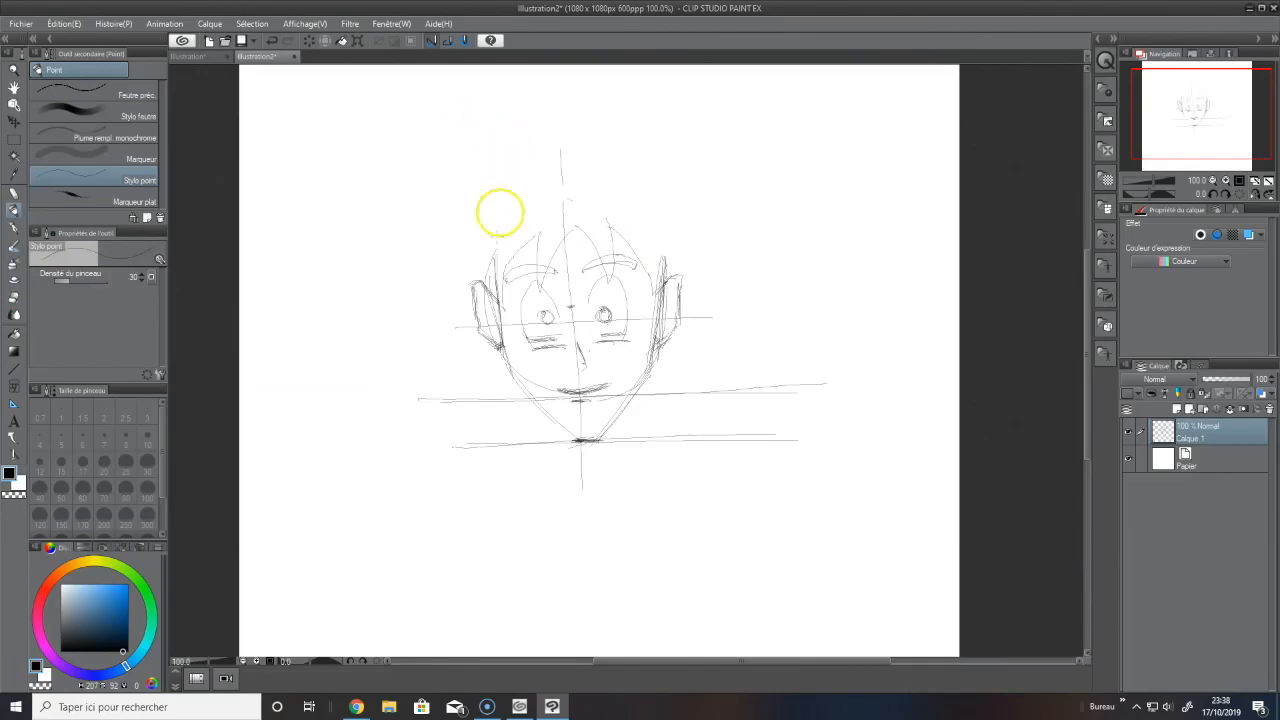
drag(696, 208, 682, 162)
drag(654, 137, 640, 130)
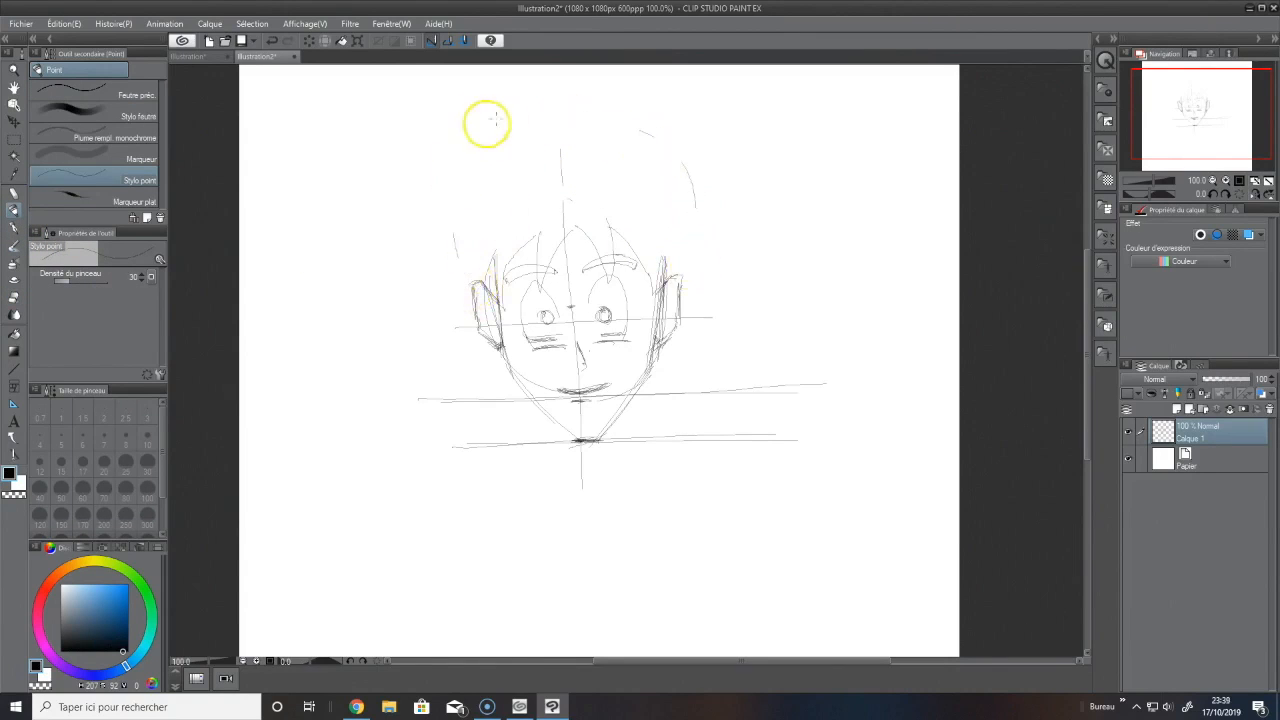
drag(532, 136, 609, 135)
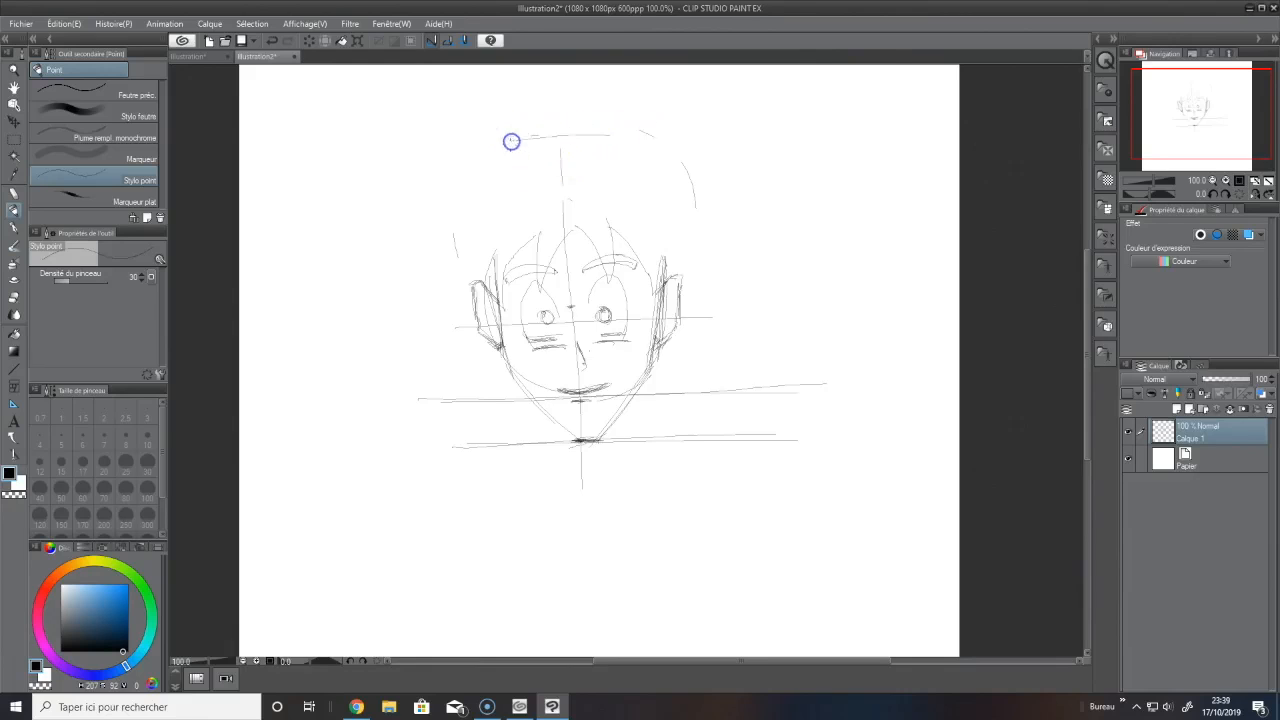
drag(460, 237, 451, 194)
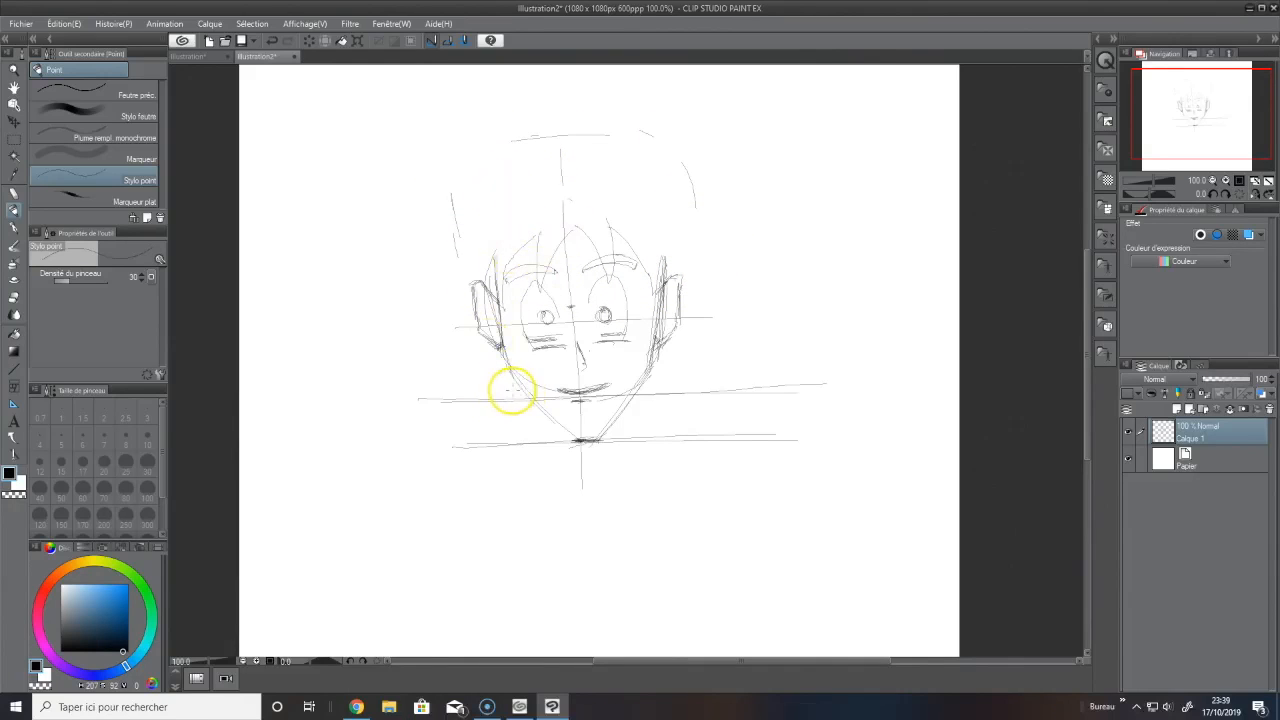
Draw the spiky hair outline around the head, with large curved points on both sides and a tall one above
mouse_move(512, 388)
mouse_down()
mouse_move(383, 342)
mouse_move(441, 338)
mouse_move(545, 394)
mouse_move(354, 292)
mouse_move(438, 281)
mouse_up()
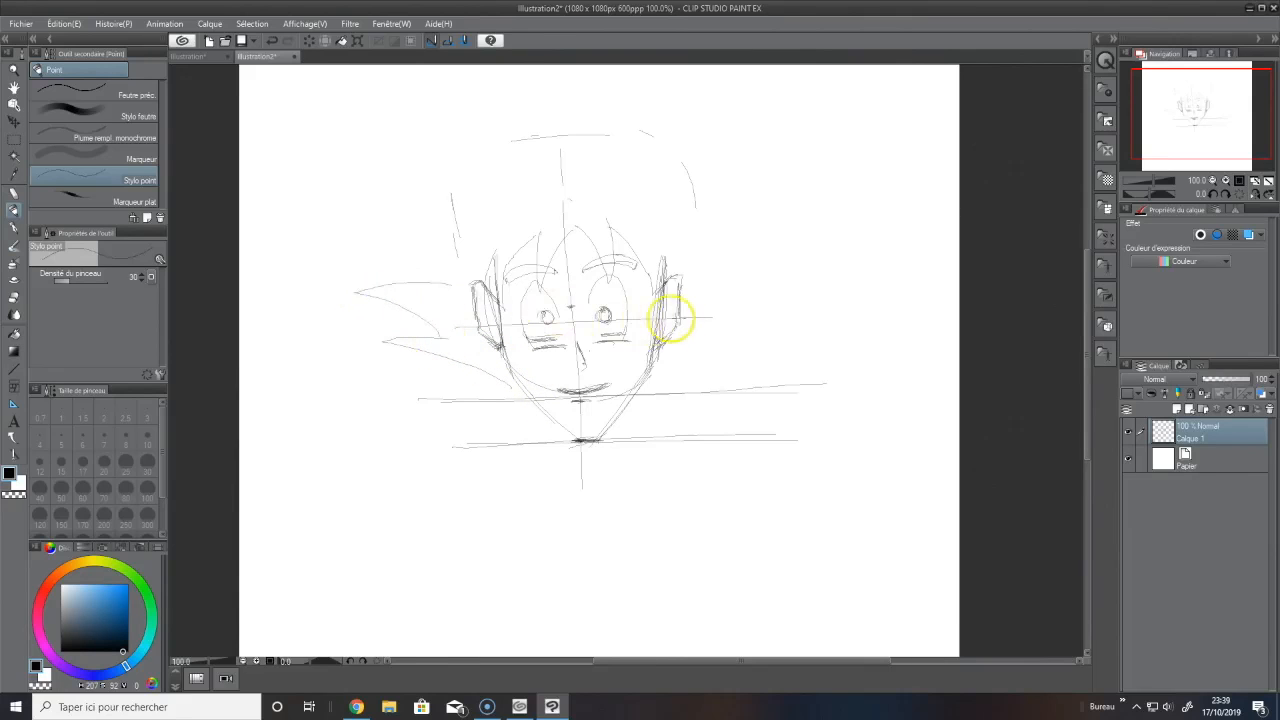
mouse_move(367, 176)
mouse_down()
mouse_move(466, 203)
mouse_move(486, 186)
mouse_move(420, 85)
mouse_move(465, 86)
mouse_move(601, 143)
mouse_move(737, 252)
mouse_move(697, 255)
mouse_move(611, 175)
mouse_move(689, 229)
mouse_move(803, 247)
mouse_move(718, 277)
mouse_move(784, 317)
mouse_move(693, 326)
mouse_move(745, 364)
mouse_move(649, 383)
mouse_up()
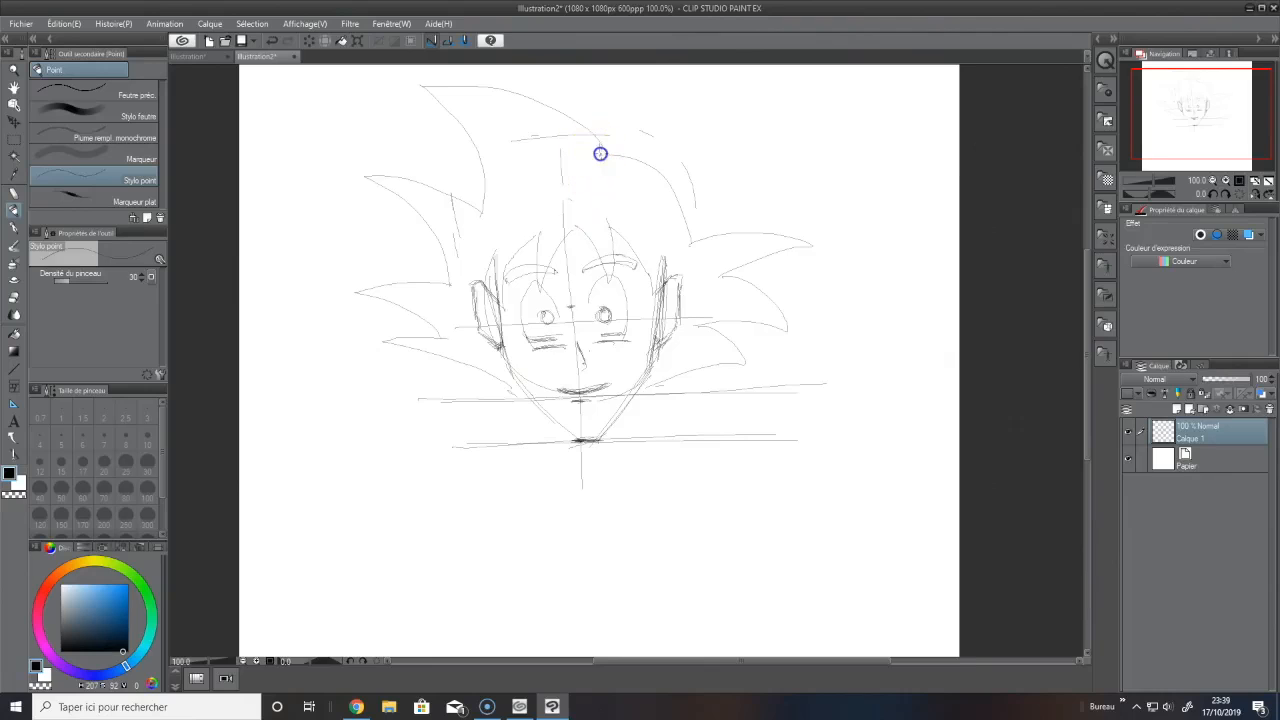
mouse_move(600, 153)
mouse_down()
mouse_move(517, 95)
mouse_move(451, 83)
mouse_move(486, 194)
mouse_up()
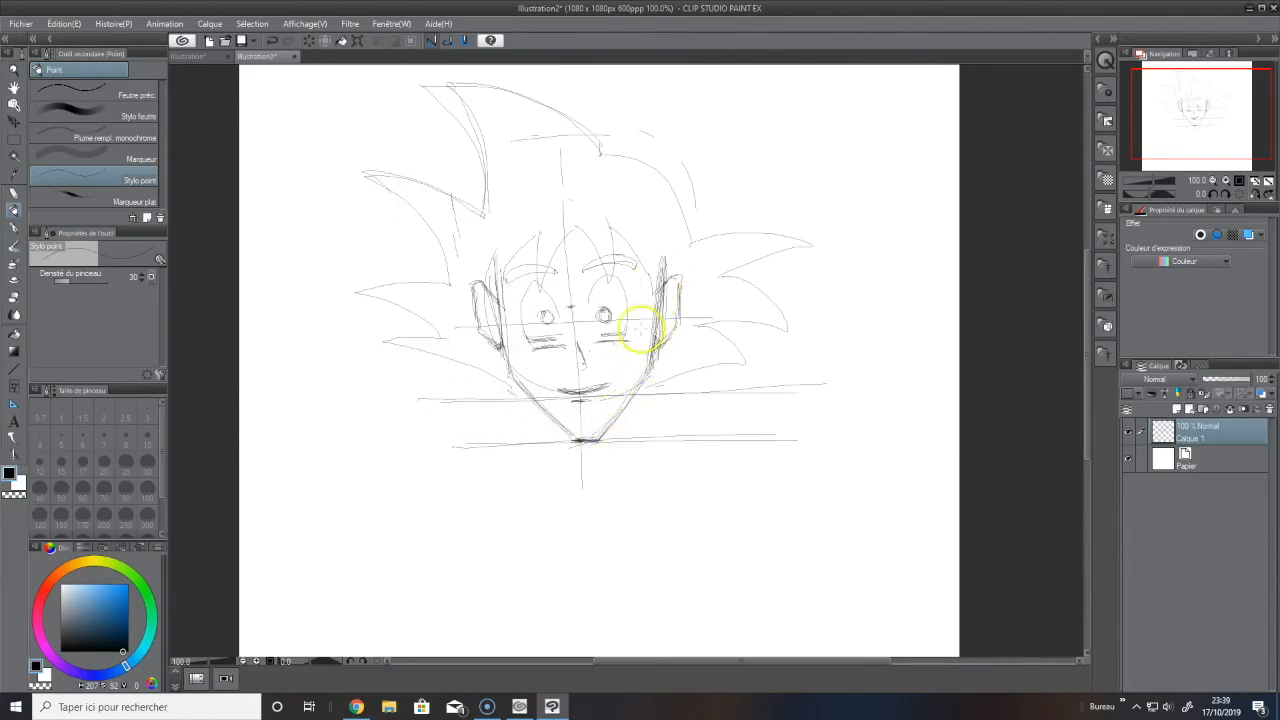
Darken the left-hand ear outline and both jaw lines down to the chin
drag(479, 334, 490, 344)
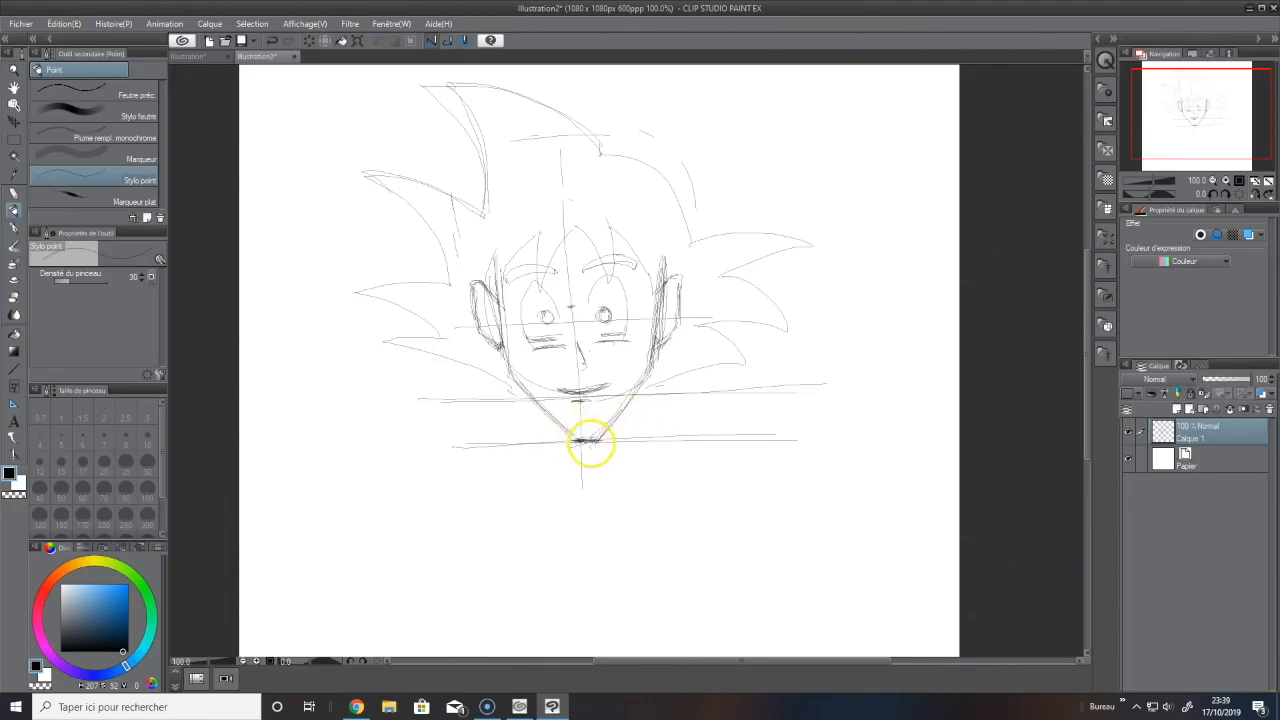
drag(534, 416, 572, 446)
drag(634, 405, 603, 438)
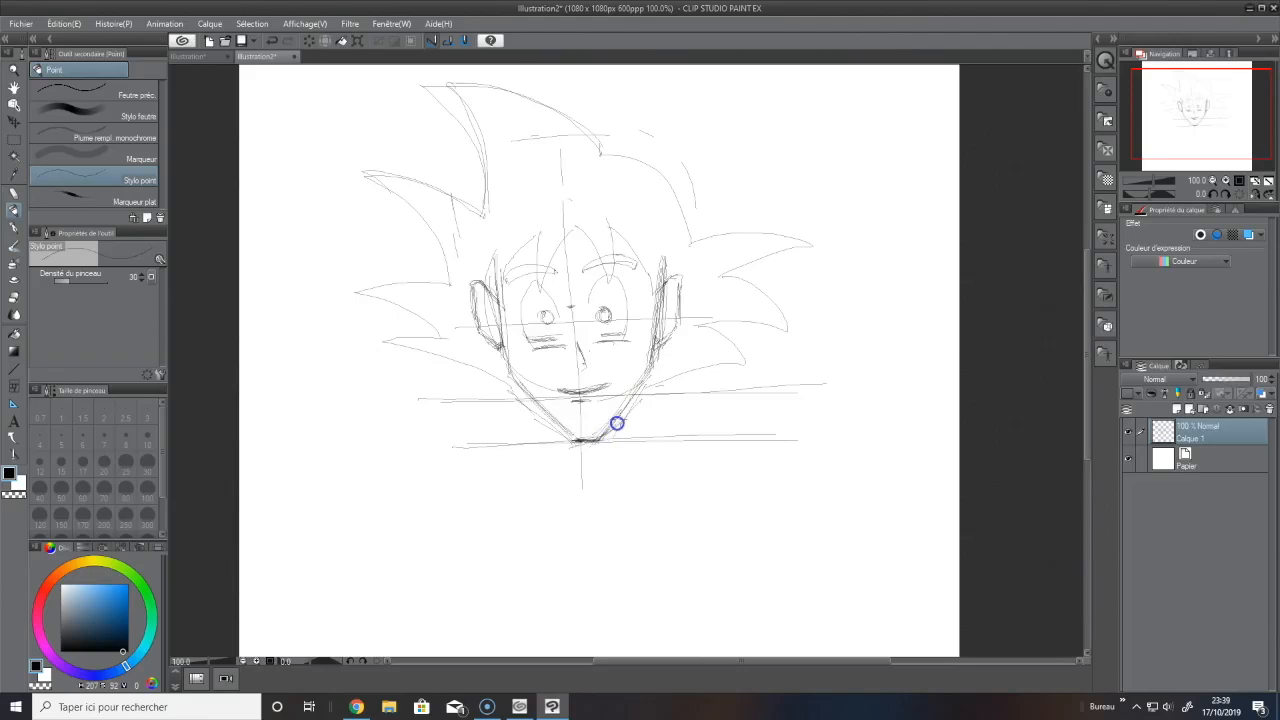
Clean up both jaw lines with the hard eraser and redraw them from the cheeks to the chin mark
click(14, 296)
drag(524, 387, 566, 431)
drag(636, 390, 609, 426)
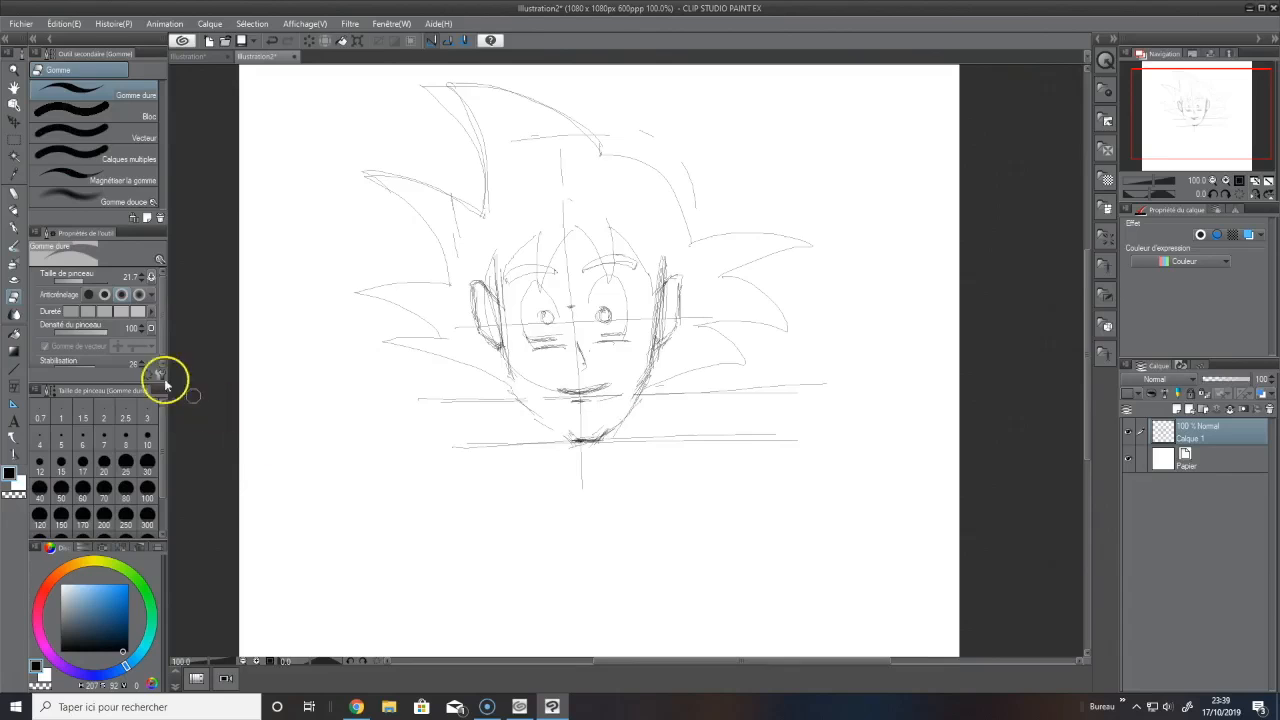
click(14, 210)
drag(512, 386, 566, 437)
drag(636, 404, 607, 425)
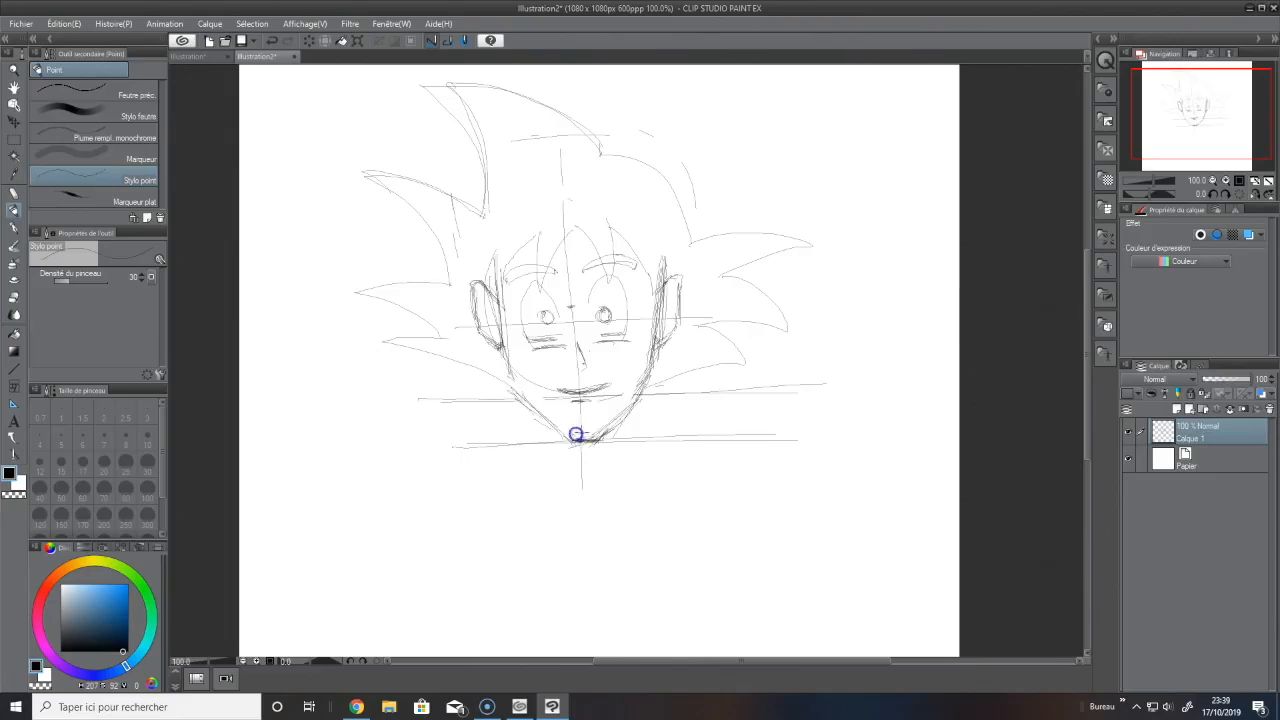
Erase the chin and lower jaw lines and redraw them, ending in a short flat chin slightly above the lowest guideline
click(14, 297)
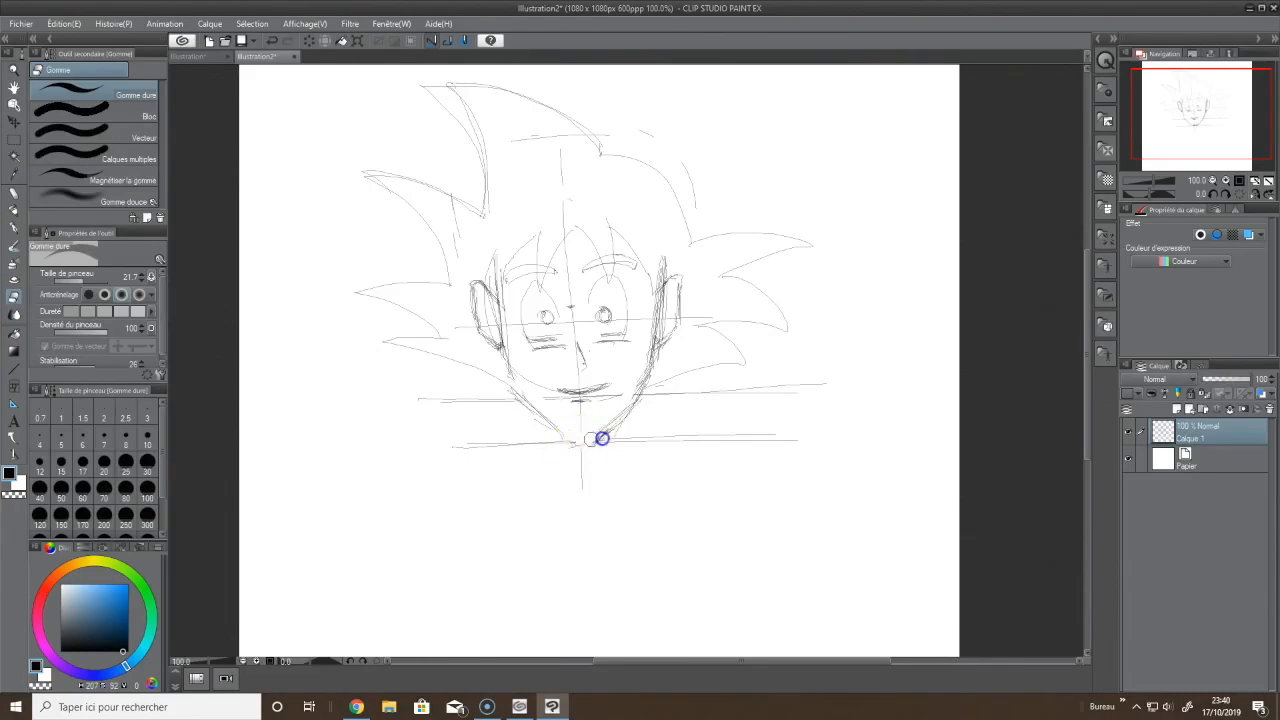
drag(605, 425, 605, 443)
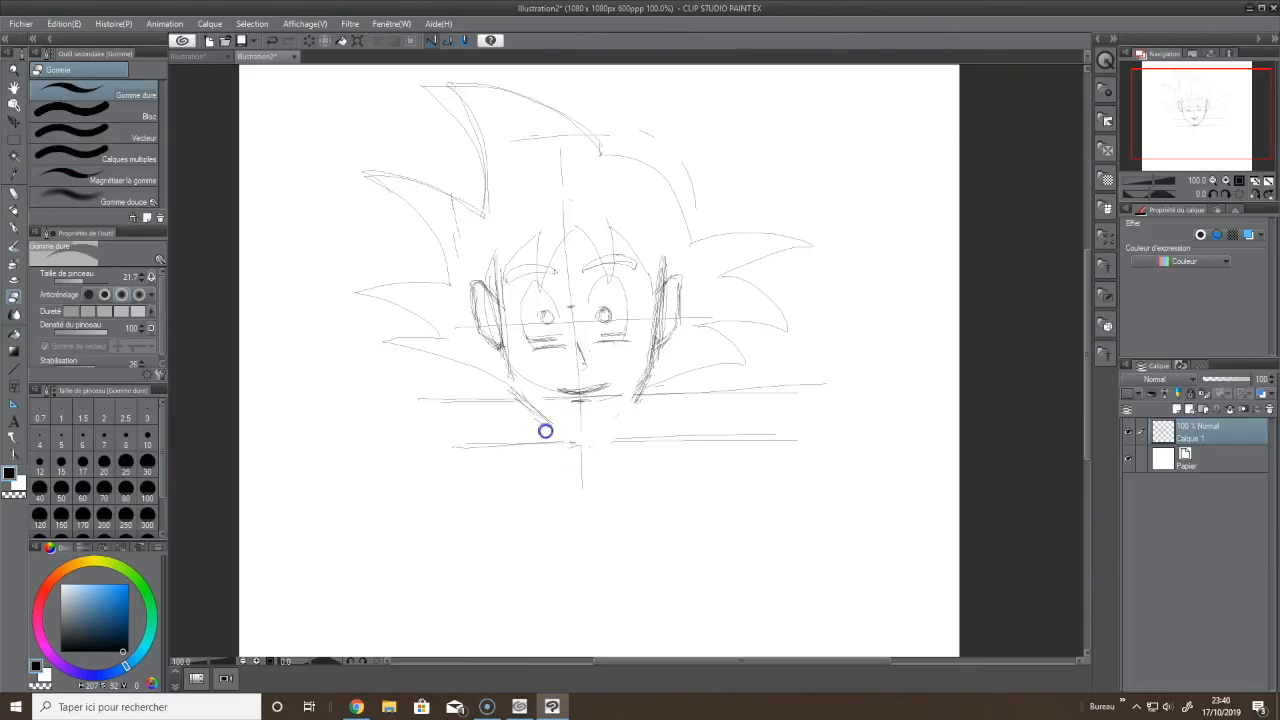
click(14, 209)
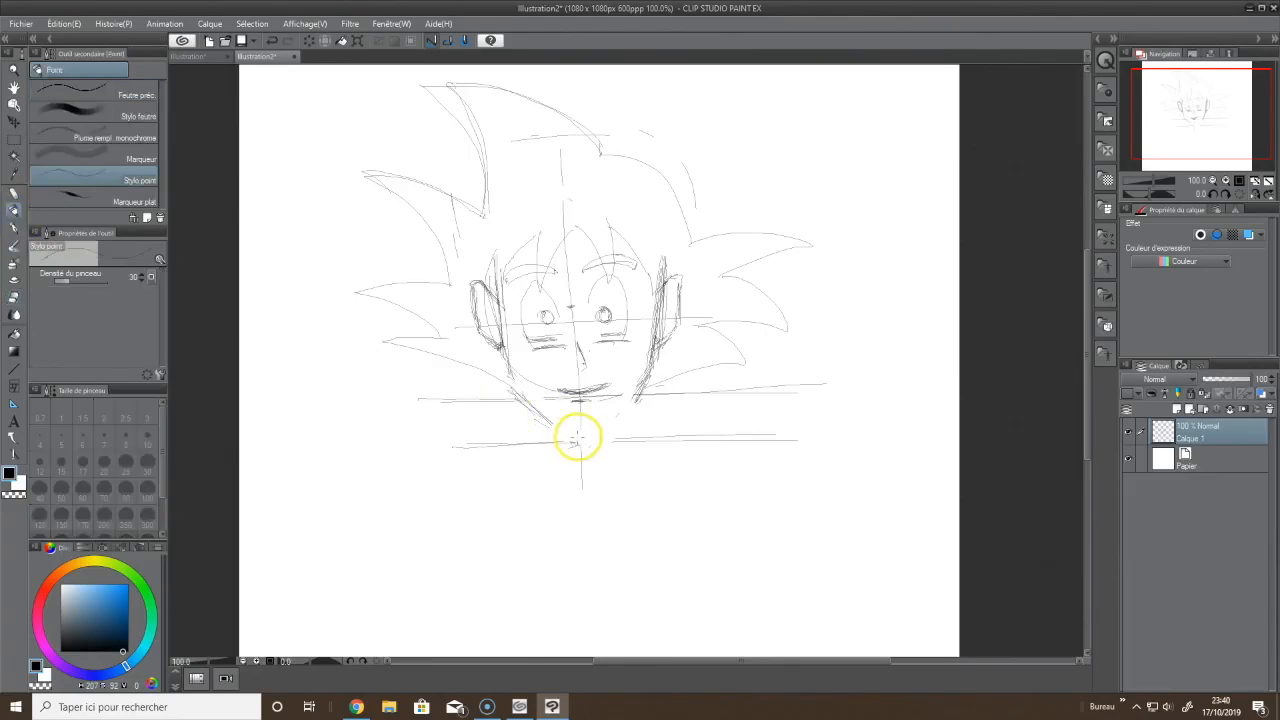
mouse_move(637, 389)
mouse_down()
mouse_move(600, 436)
mouse_move(546, 426)
mouse_up()
drag(523, 398, 570, 436)
mouse_move(589, 436)
mouse_down()
mouse_move(577, 429)
mouse_move(598, 433)
mouse_up()
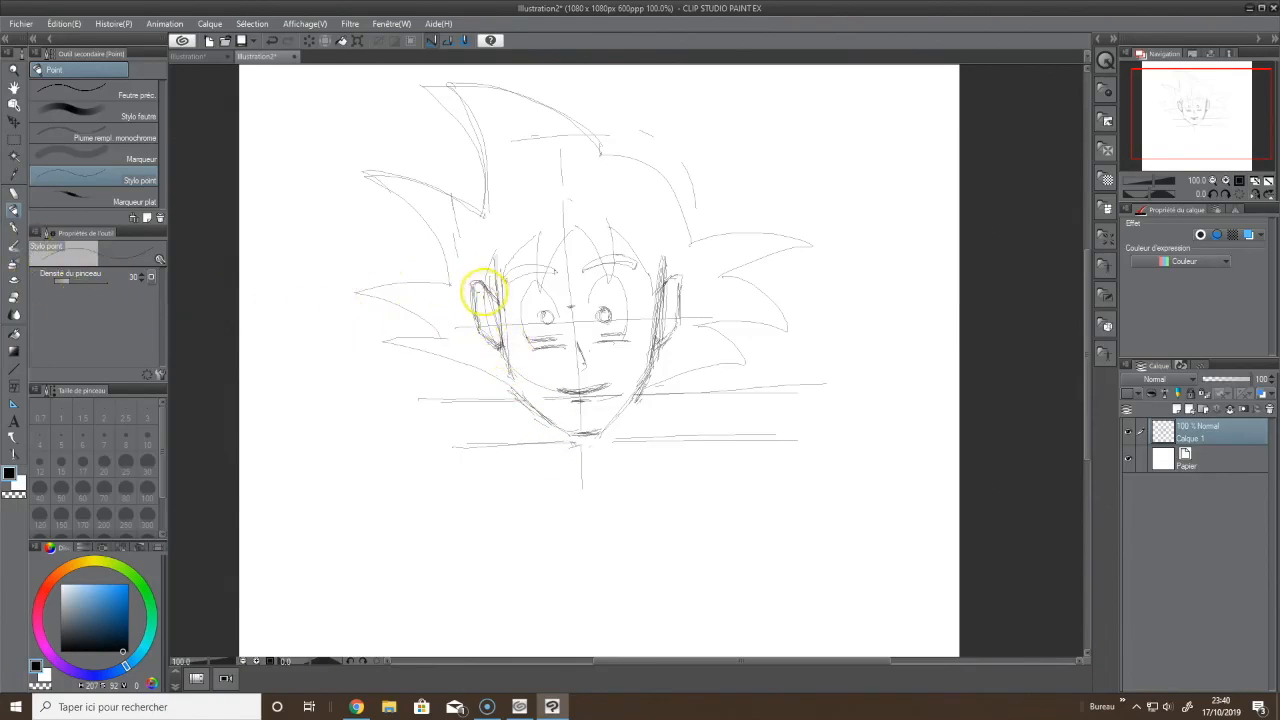
Rework both ears, rounding and darkening their outlines and adding small inner-ear strokes
drag(680, 280, 666, 294)
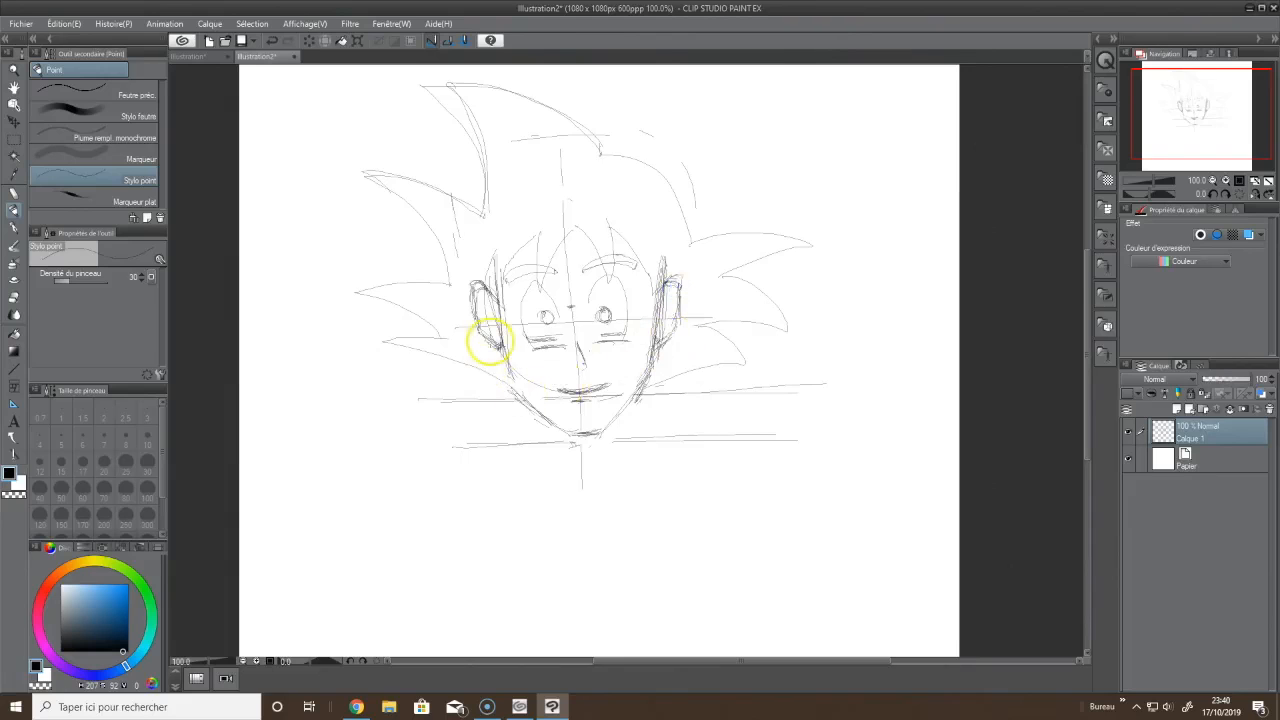
click(15, 296)
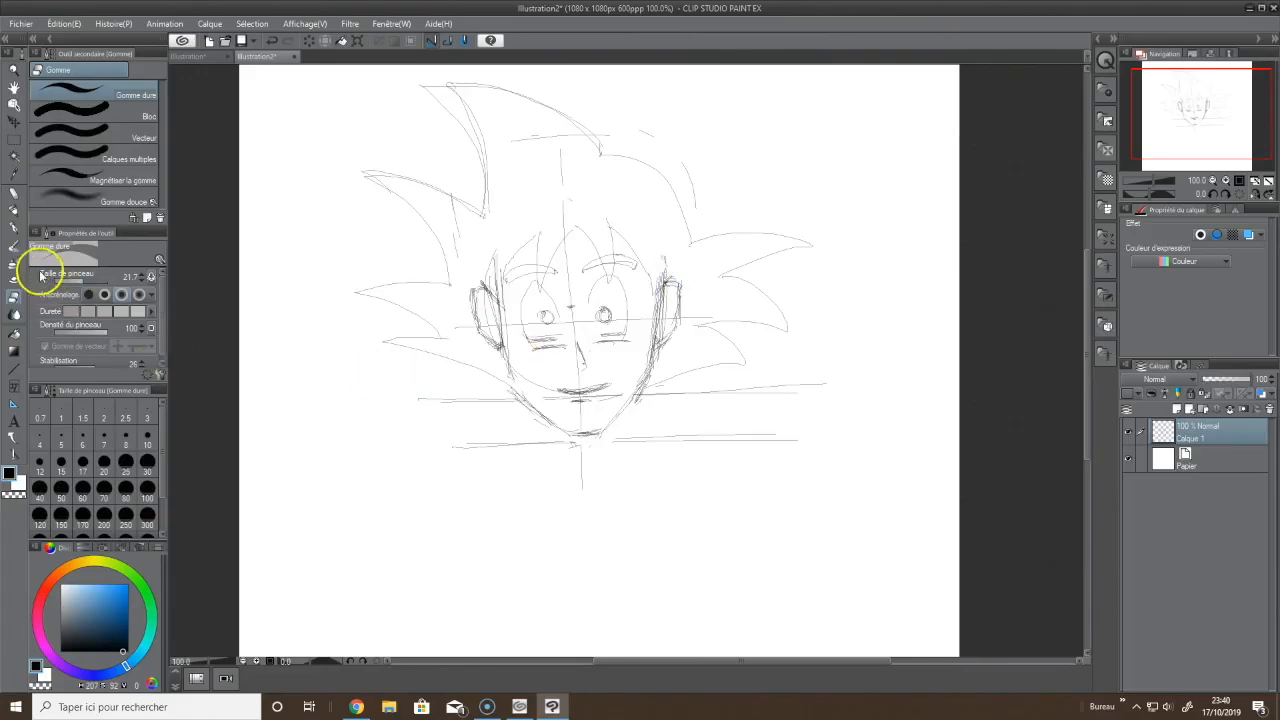
click(15, 212)
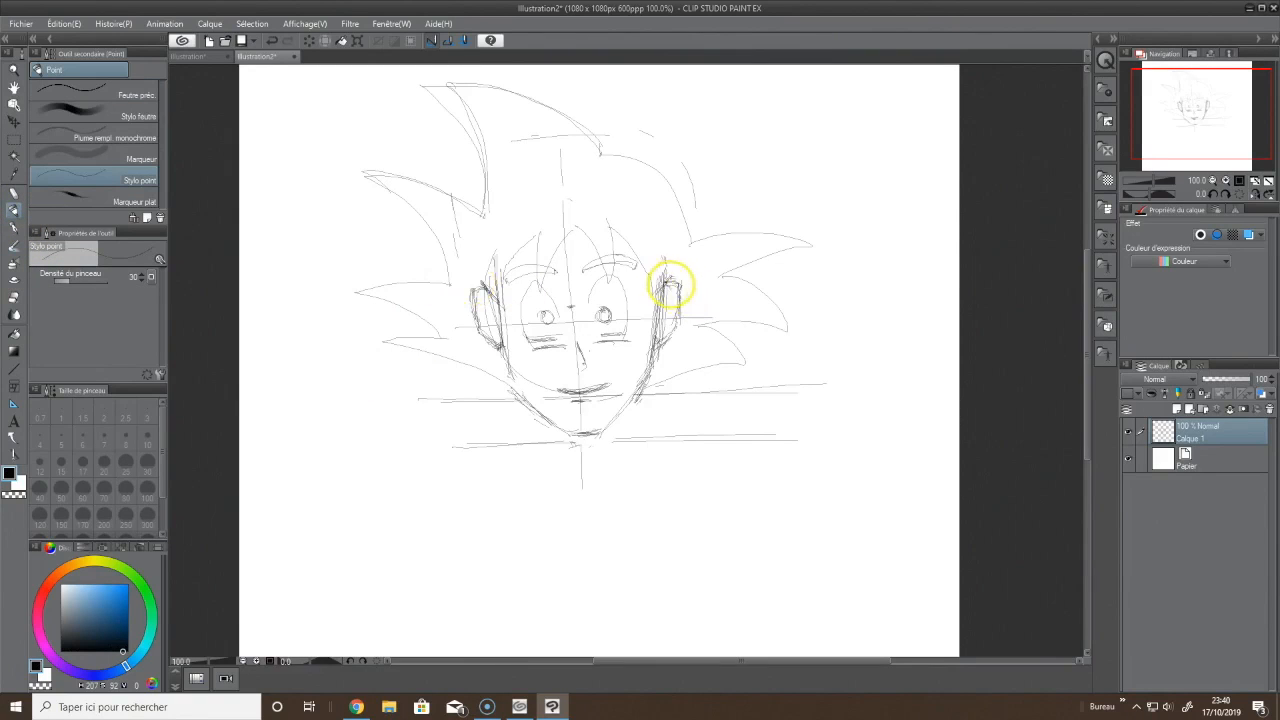
click(676, 290)
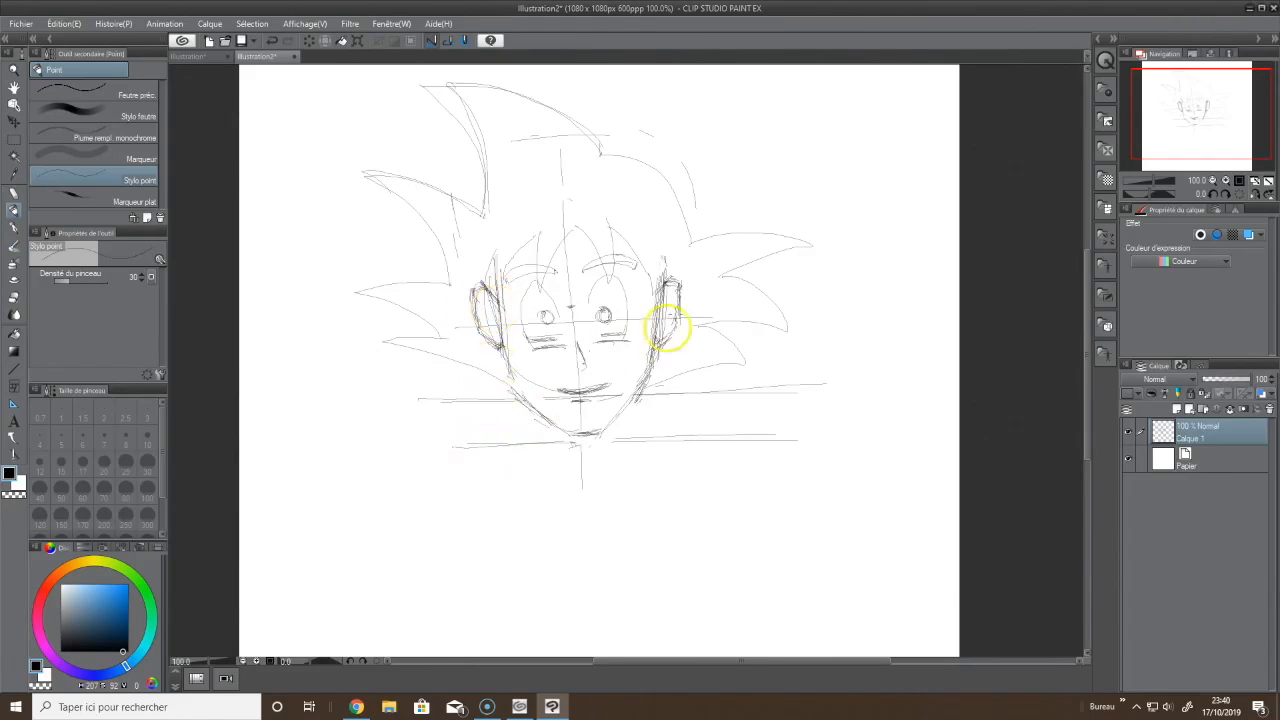
click(676, 280)
drag(656, 345, 666, 337)
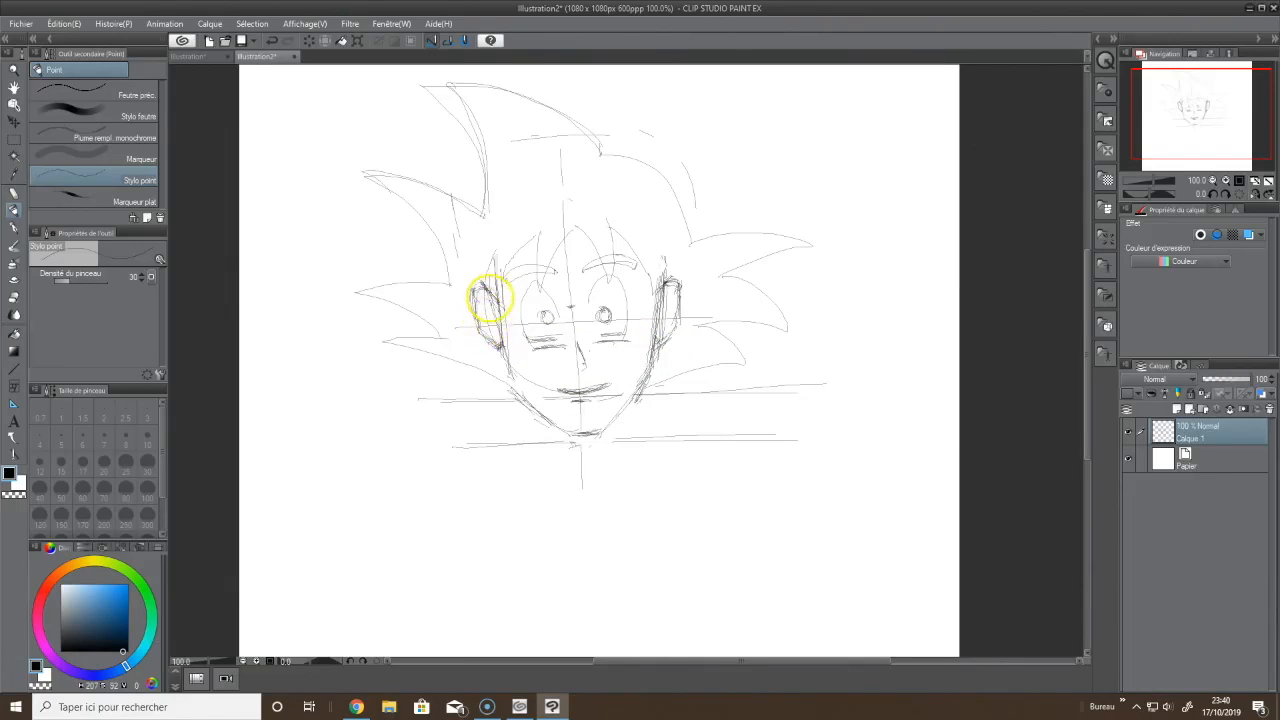
drag(487, 302, 481, 300)
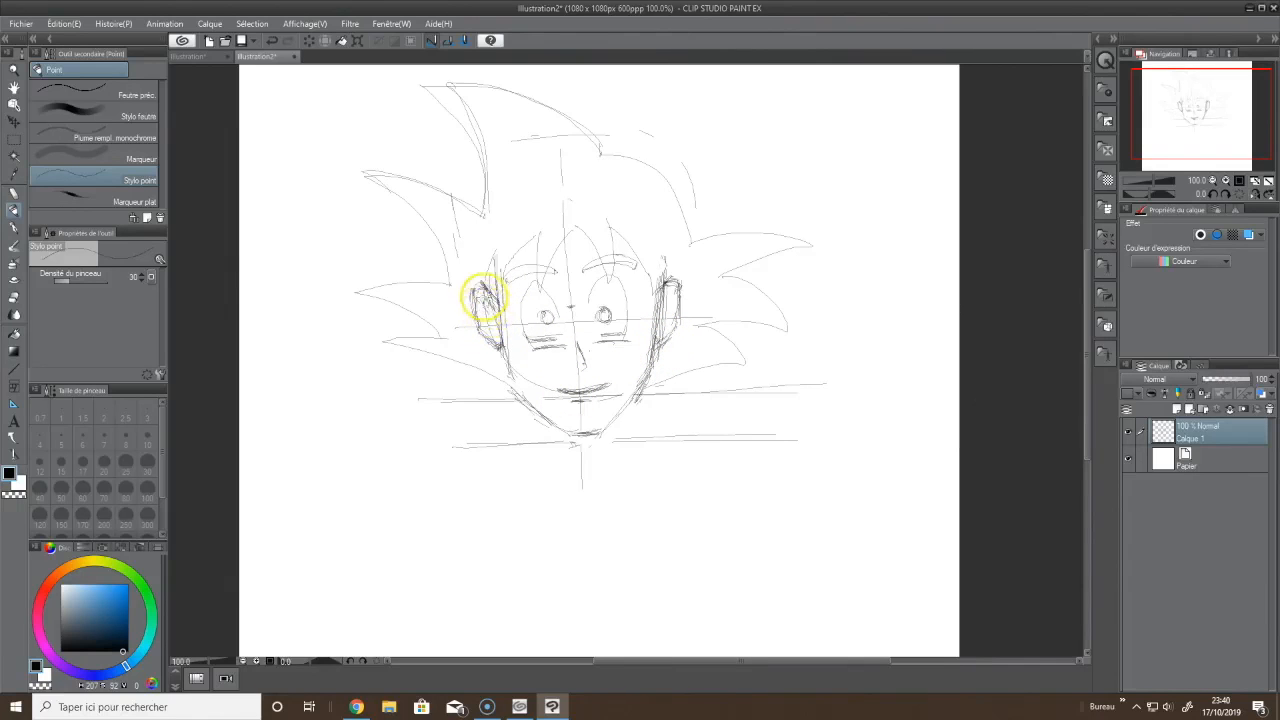
drag(668, 286, 667, 302)
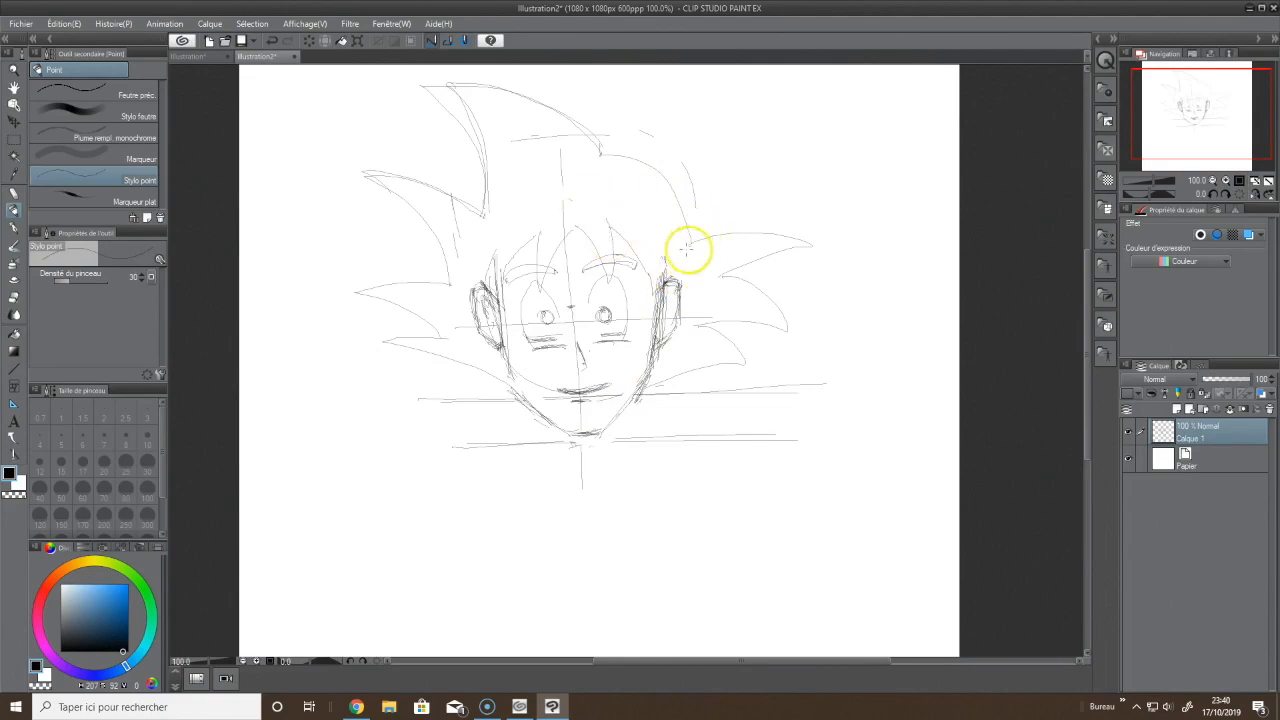
Double the hair contour on the right side of the crown and reinforce the jaw lines and chin
drag(606, 157, 683, 212)
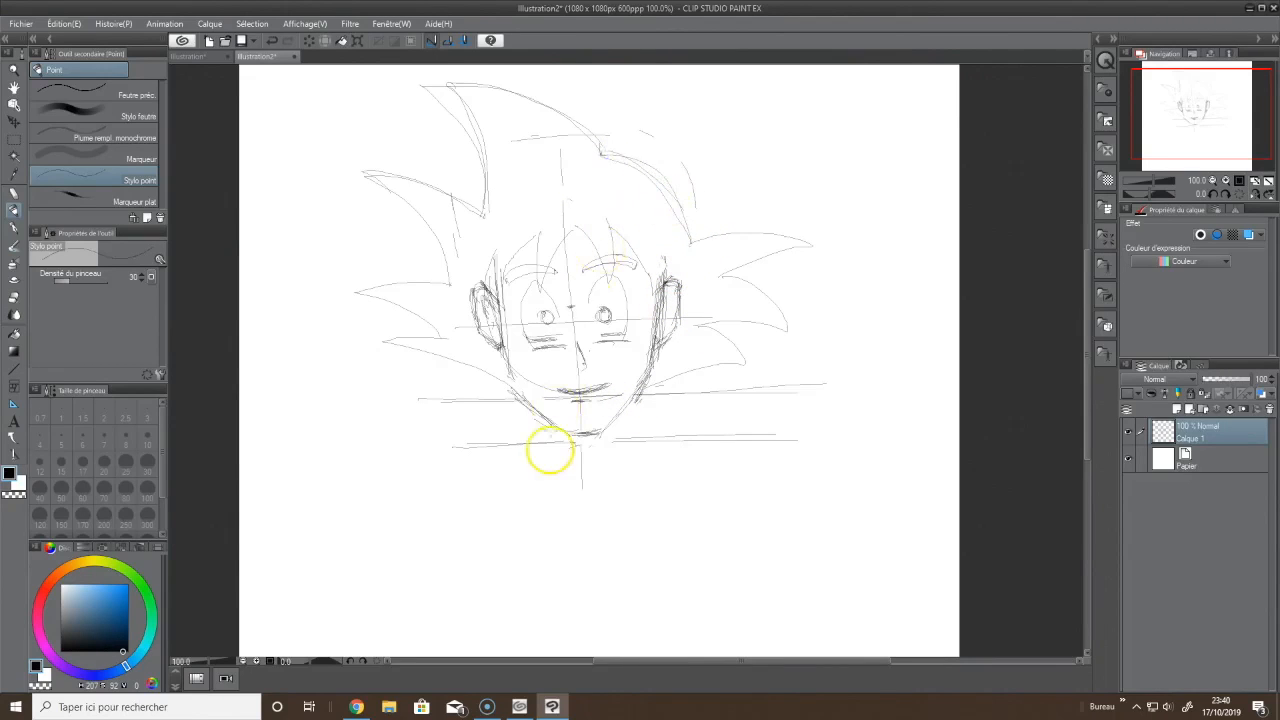
drag(602, 434, 637, 396)
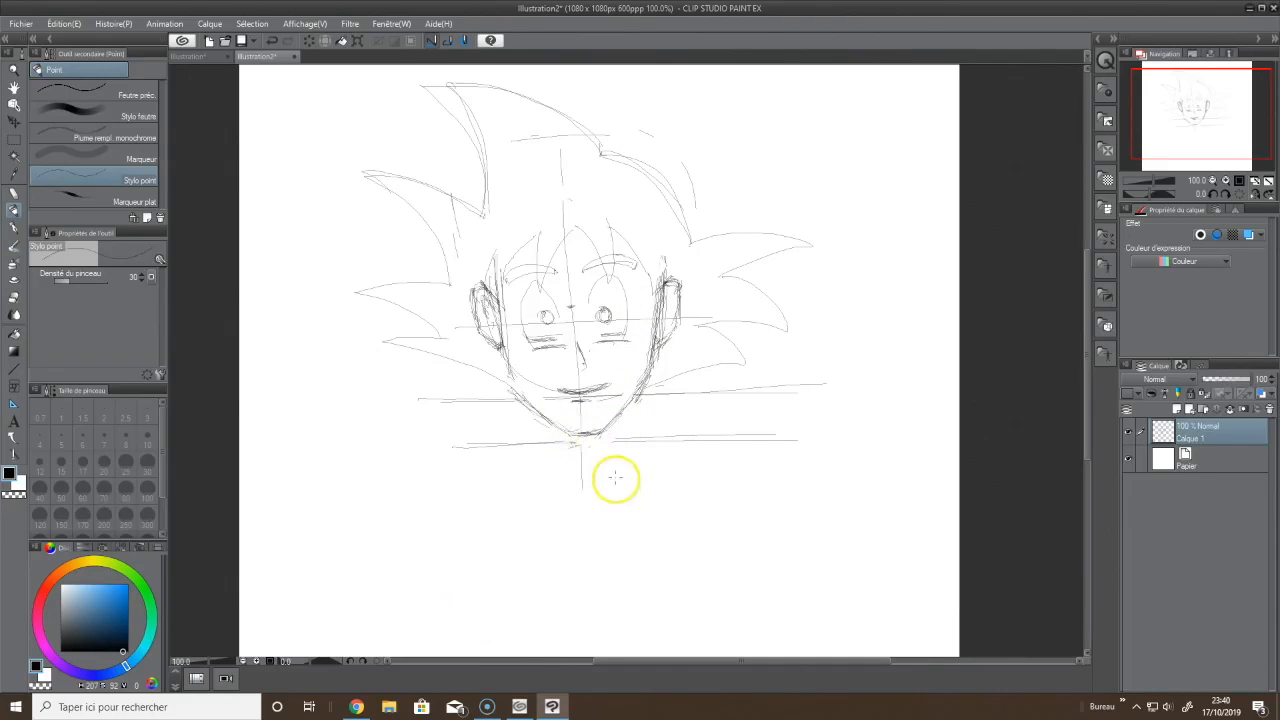
drag(564, 428, 590, 435)
drag(590, 295, 621, 283)
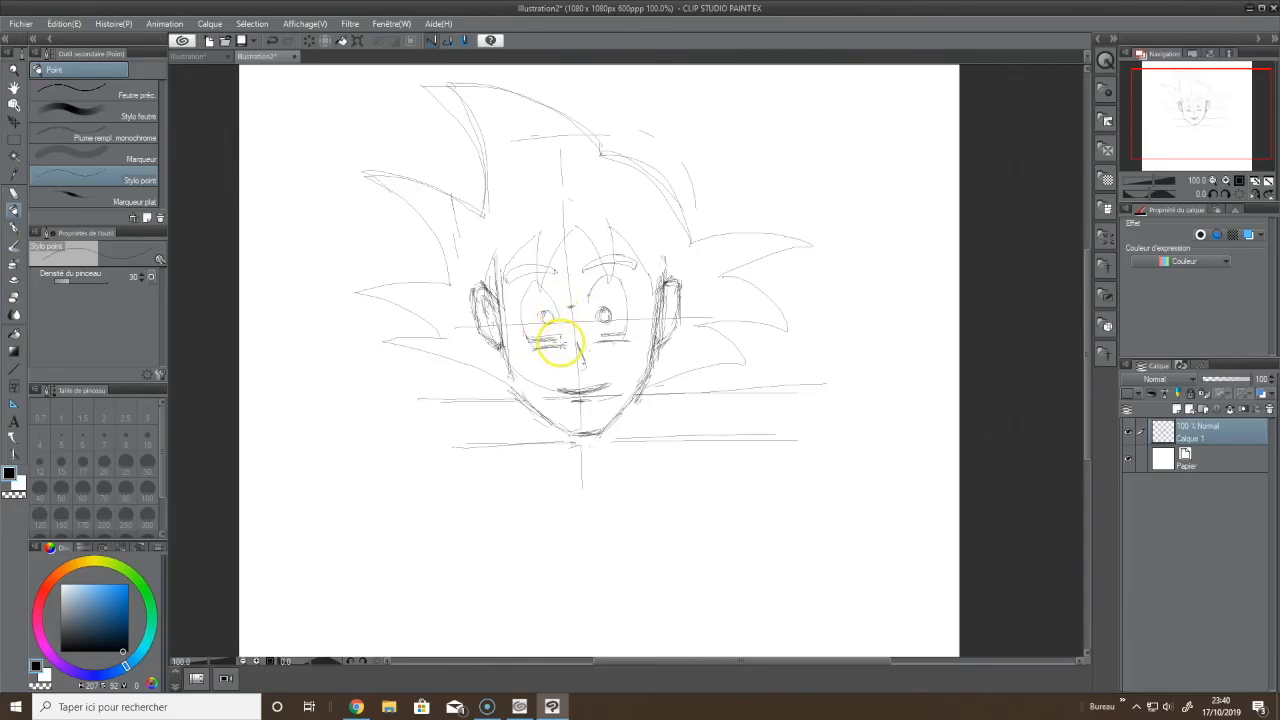
drag(530, 404, 584, 448)
drag(631, 400, 598, 440)
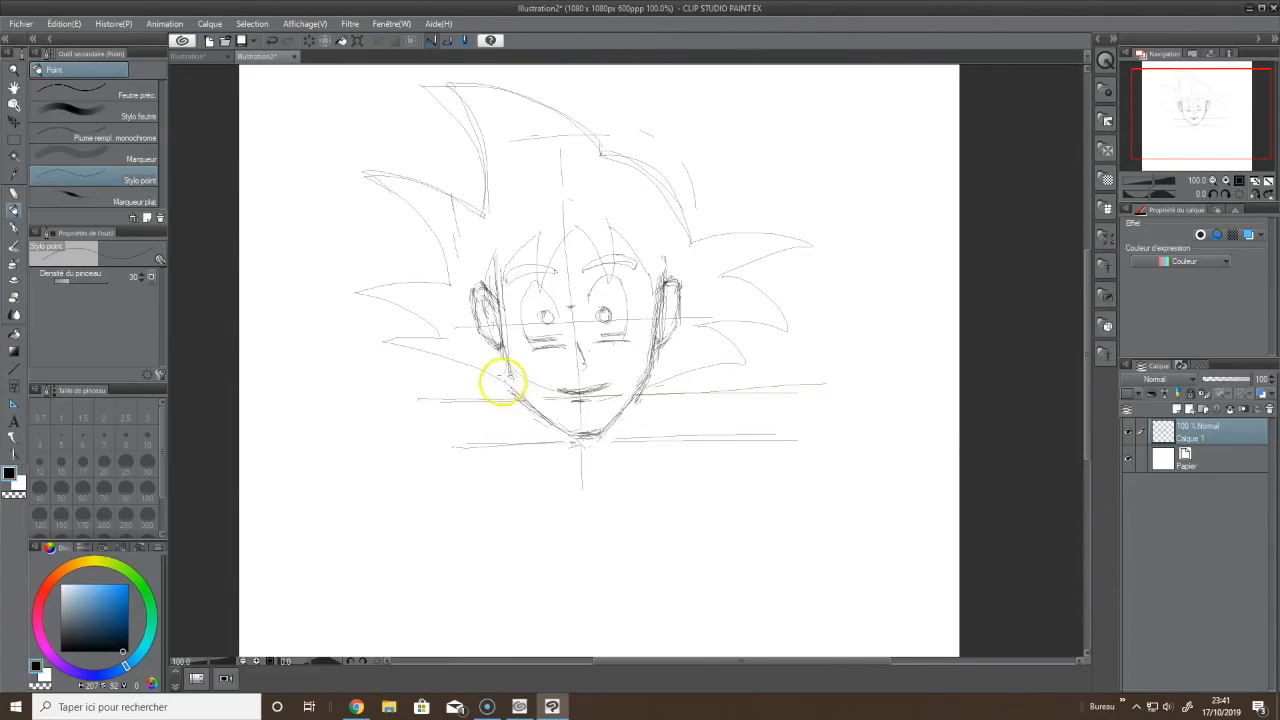
Sketch both sides of the neck below the jaw and a V-shaped throat line converging beneath the chin
drag(502, 398, 502, 462)
drag(643, 397, 654, 457)
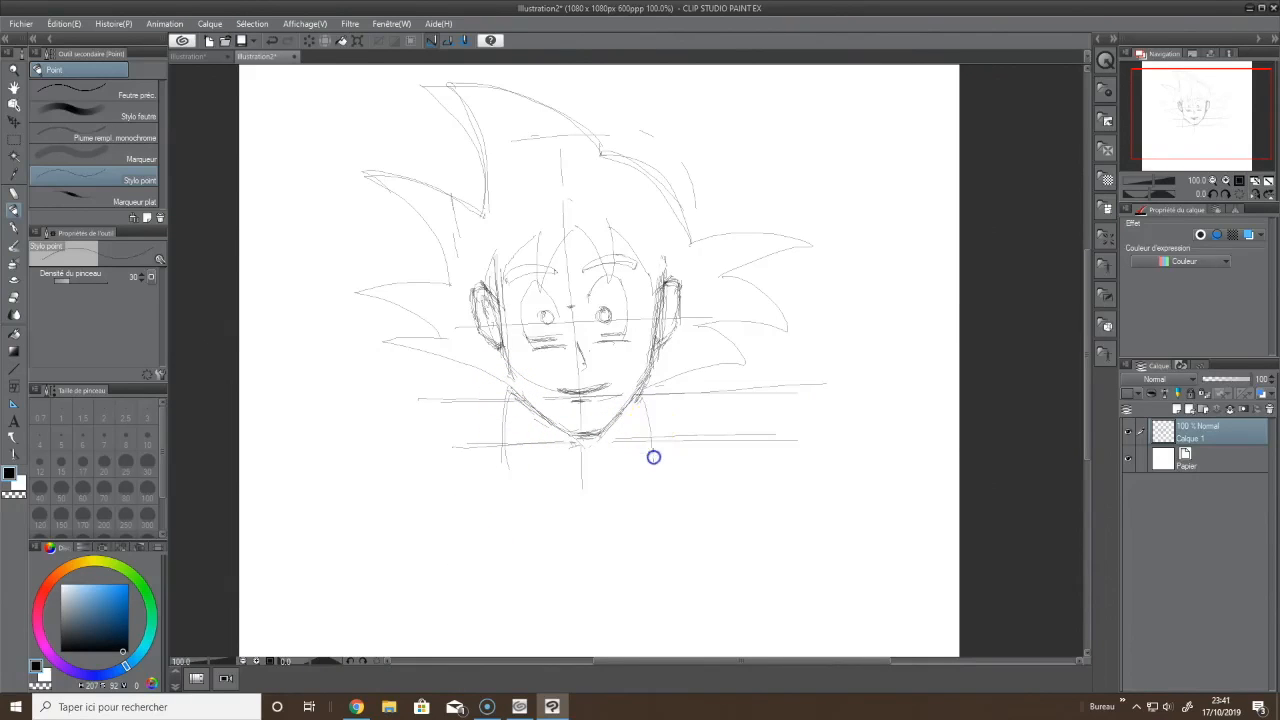
drag(640, 408, 653, 462)
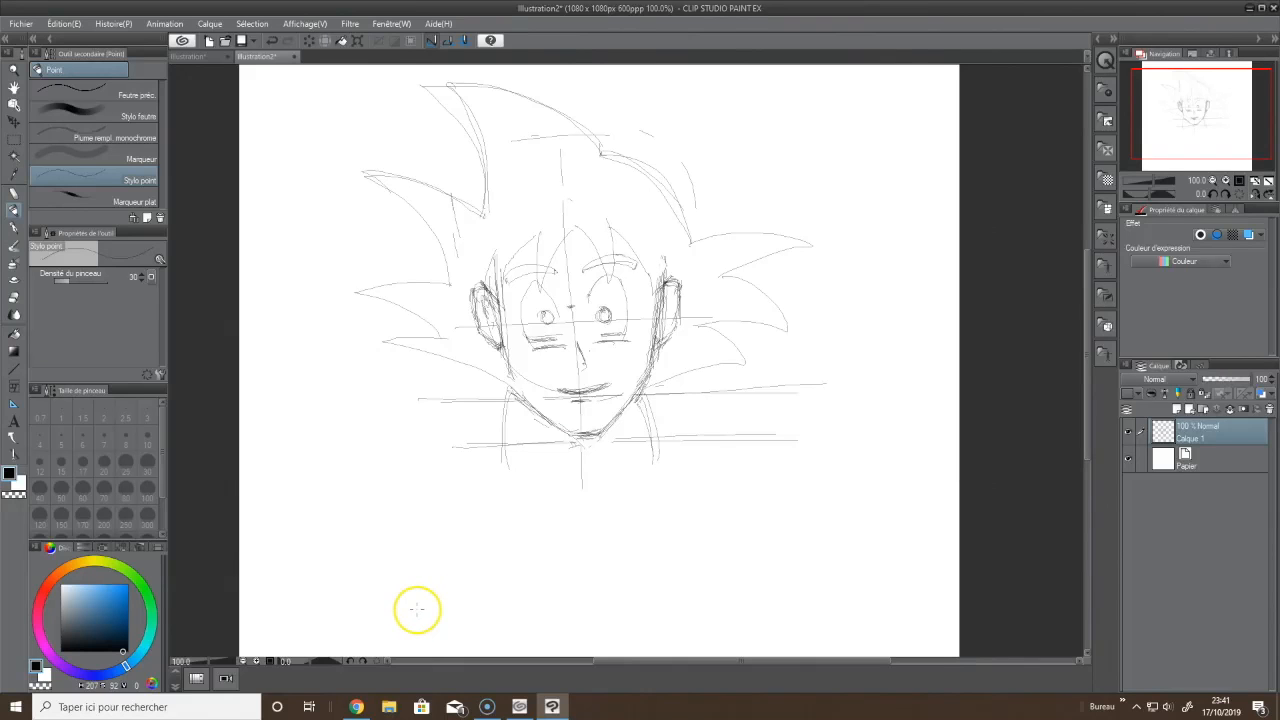
drag(542, 443, 567, 505)
drag(608, 457, 593, 512)
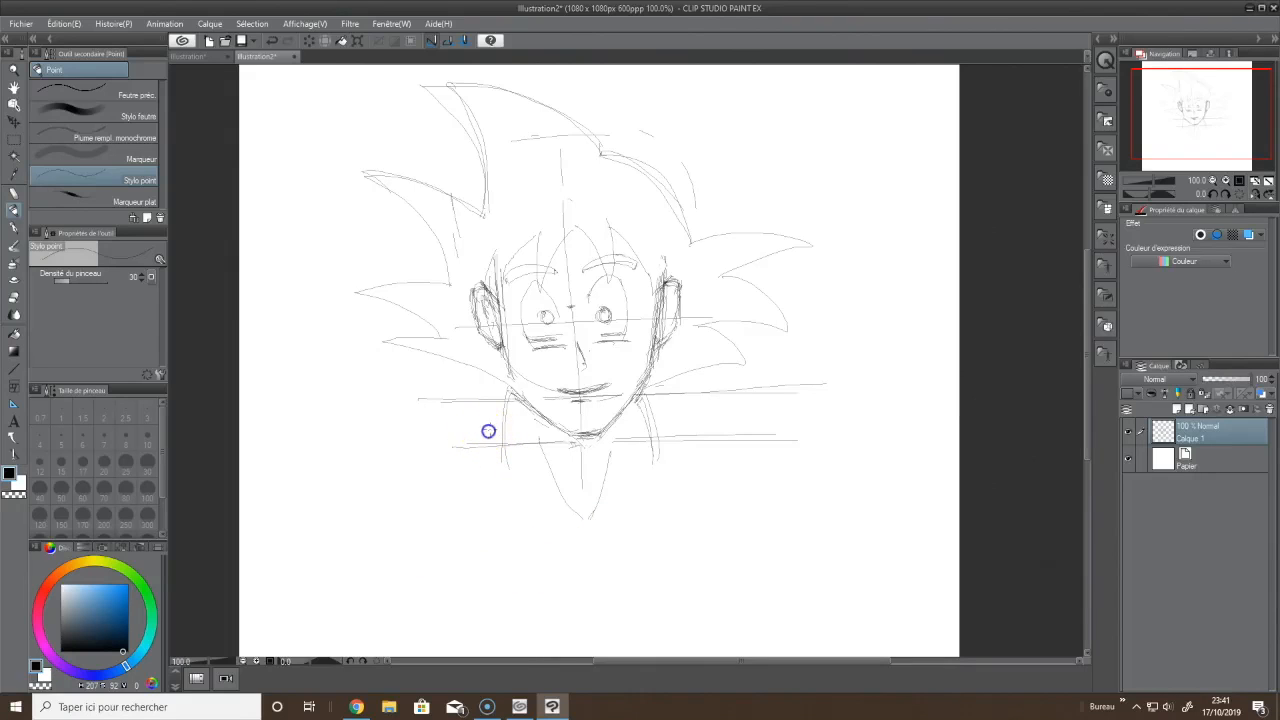
Sketch the shoulder slopes beside the neck and a wide, deep rounded collar running from both shoulders down to mid-chest
drag(488, 431, 451, 445)
mouse_move(662, 424)
mouse_down()
mouse_move(732, 436)
mouse_move(700, 423)
mouse_up()
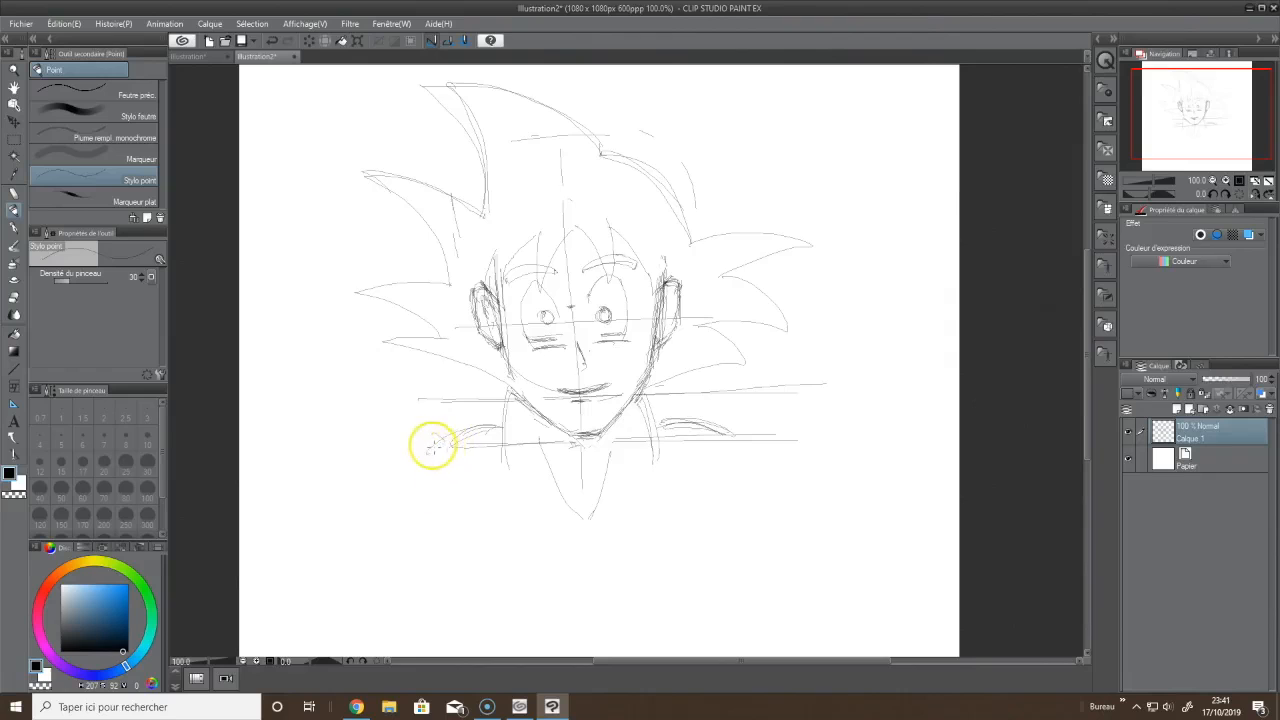
drag(428, 437, 441, 488)
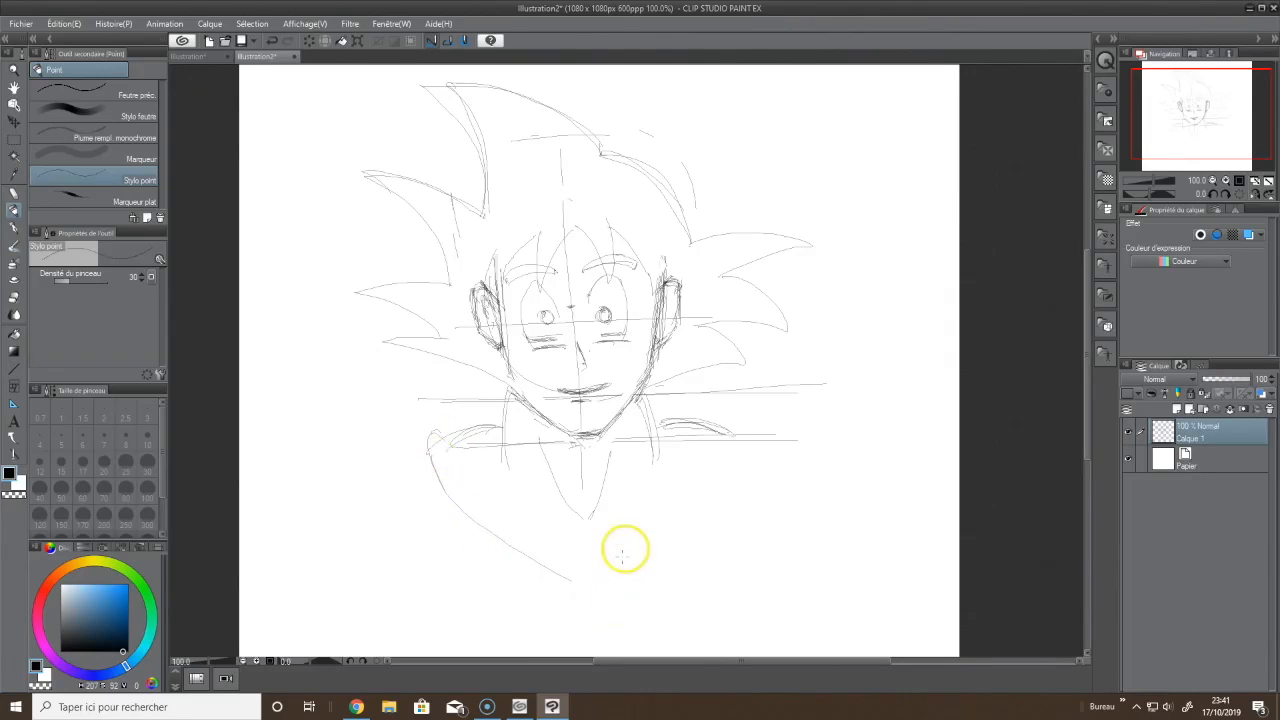
mouse_move(704, 425)
mouse_down()
mouse_move(723, 422)
mouse_move(731, 457)
mouse_move(689, 543)
mouse_move(586, 591)
mouse_up()
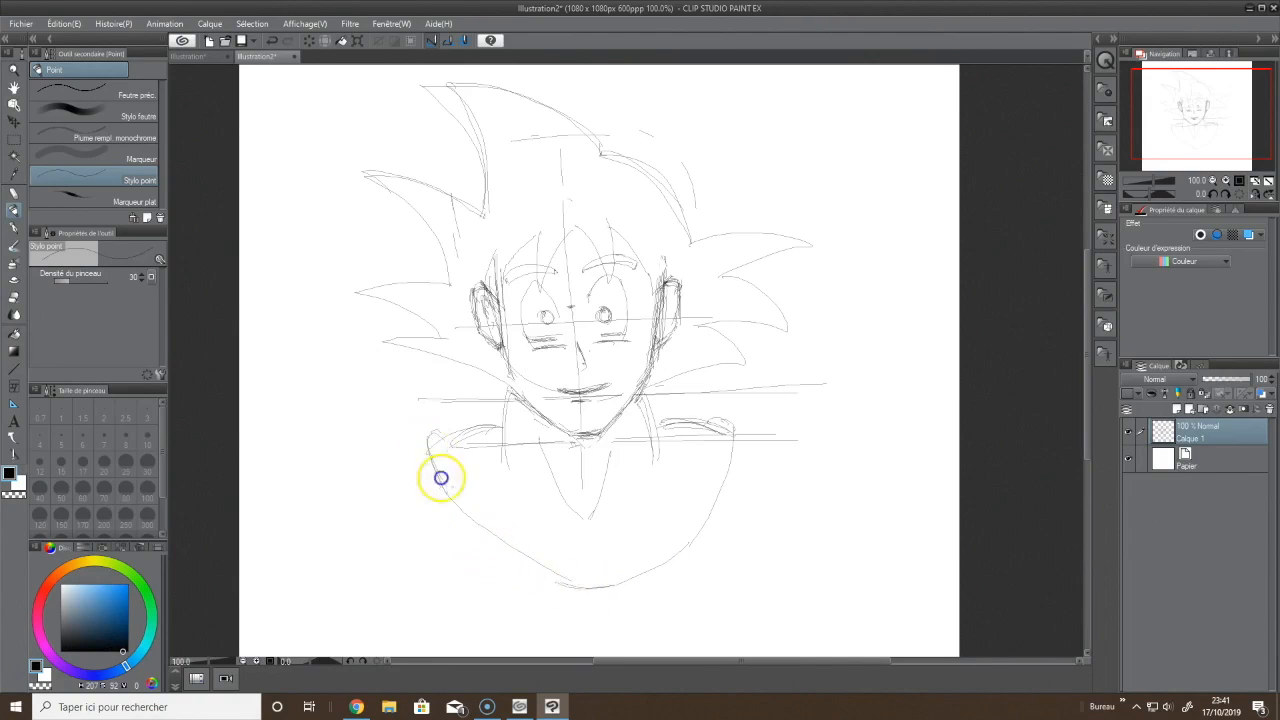
mouse_move(563, 579)
mouse_down()
mouse_move(550, 572)
mouse_move(583, 588)
mouse_up()
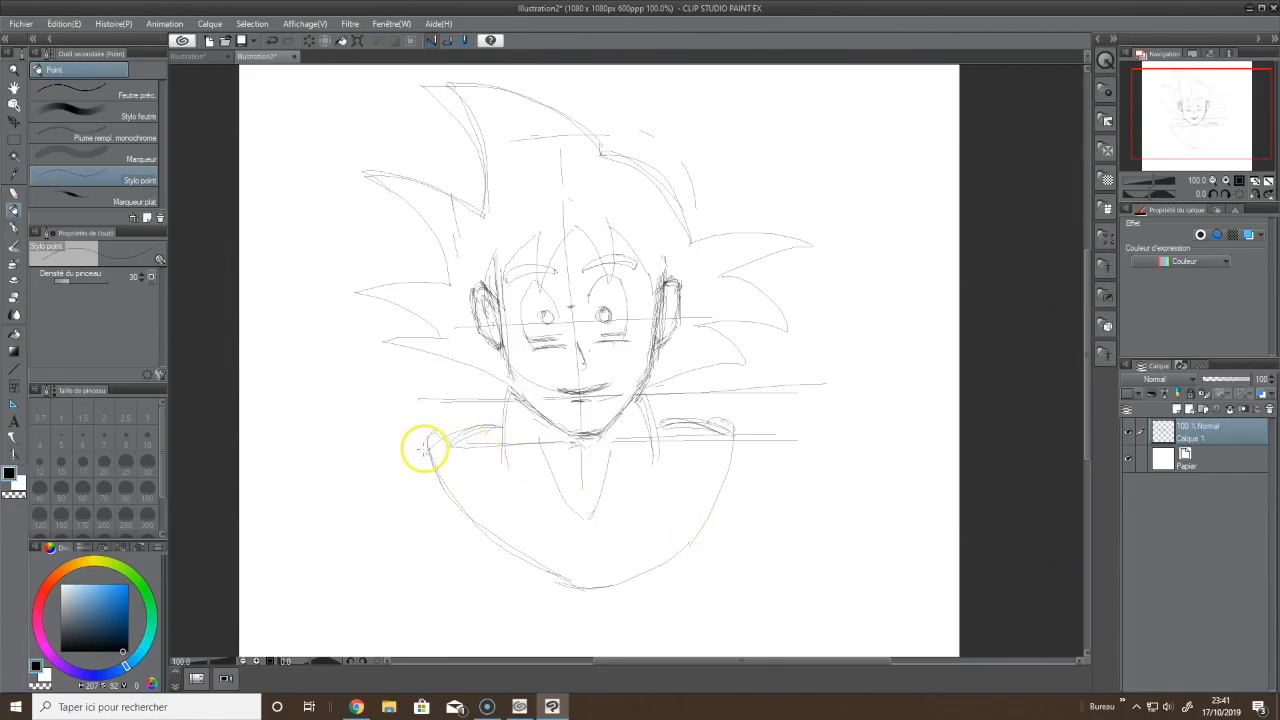
Sketch the shoulder on the left side of the canvas with its short sleeve and the upper arm beneath it
drag(429, 451, 441, 434)
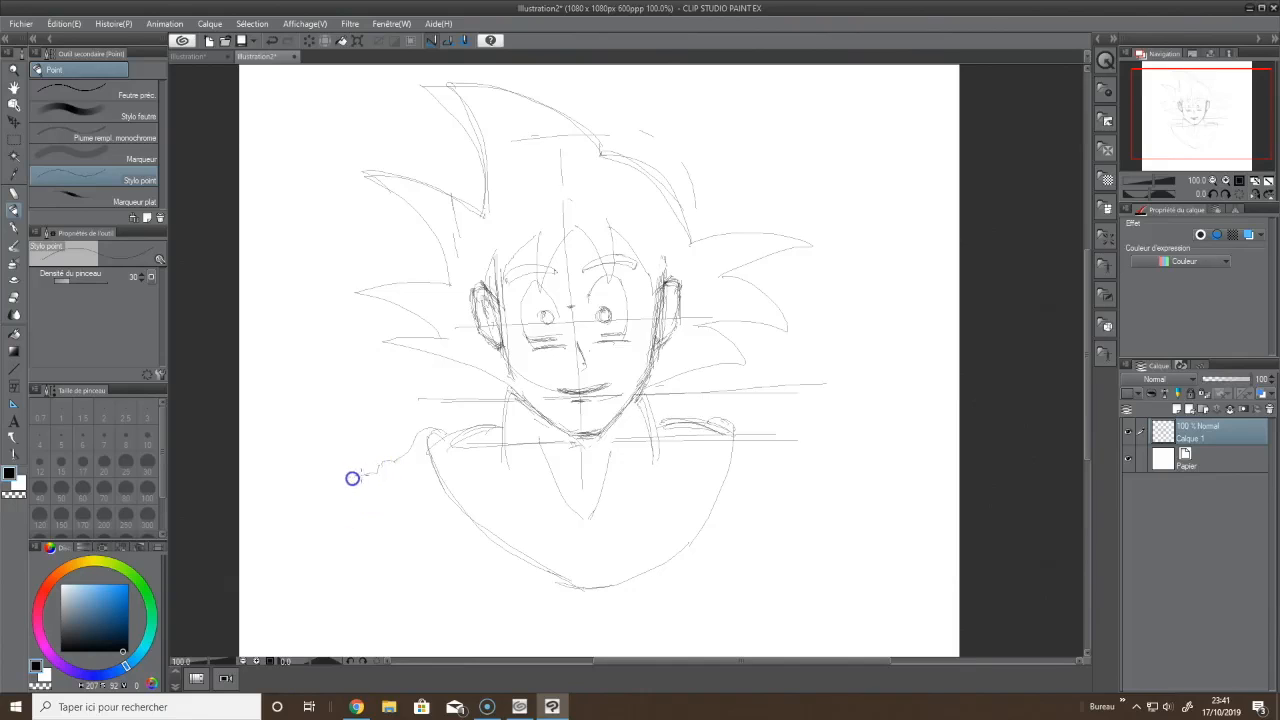
mouse_move(337, 509)
mouse_down()
mouse_move(326, 593)
mouse_move(343, 620)
mouse_move(300, 555)
mouse_move(297, 573)
mouse_move(333, 598)
mouse_move(350, 591)
mouse_move(374, 640)
mouse_move(367, 628)
mouse_move(414, 651)
mouse_up()
drag(312, 582, 301, 613)
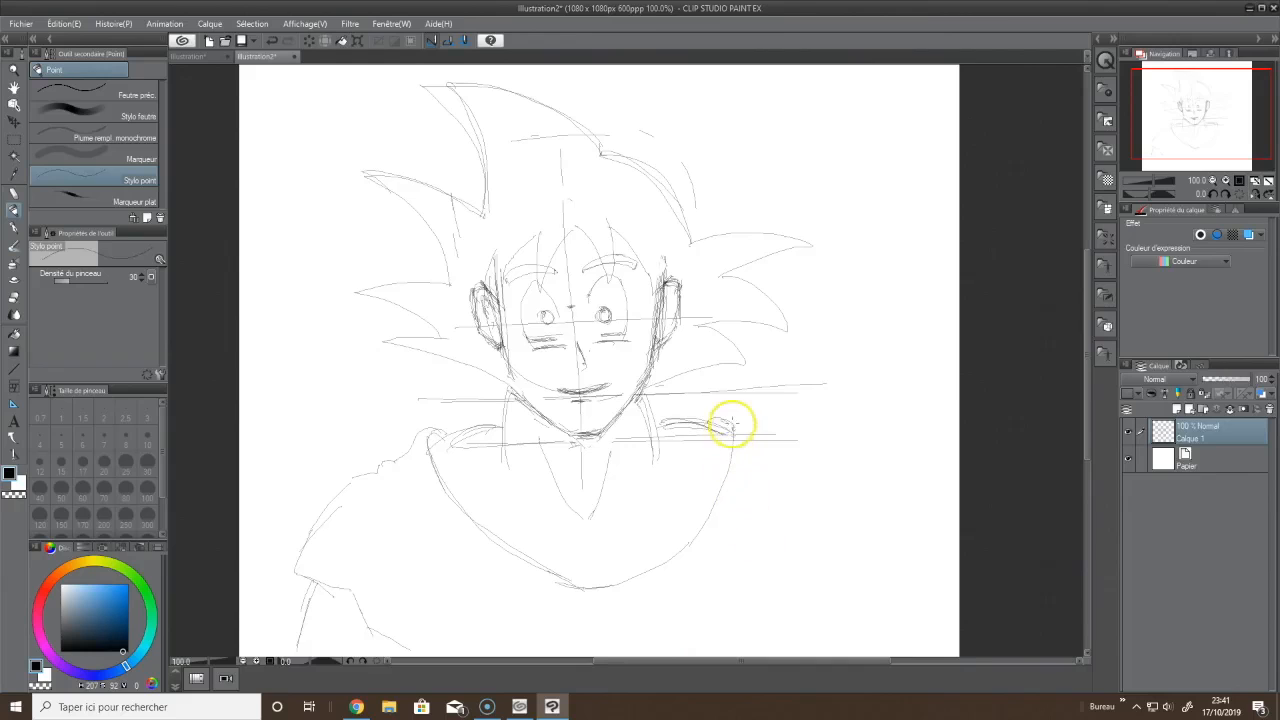
Sketch the opposite shoulder with its short sleeve and upper arm, and add slanted garment lines down both sides of the chest
mouse_move(731, 423)
mouse_down()
mouse_move(650, 418)
mouse_move(726, 433)
mouse_up()
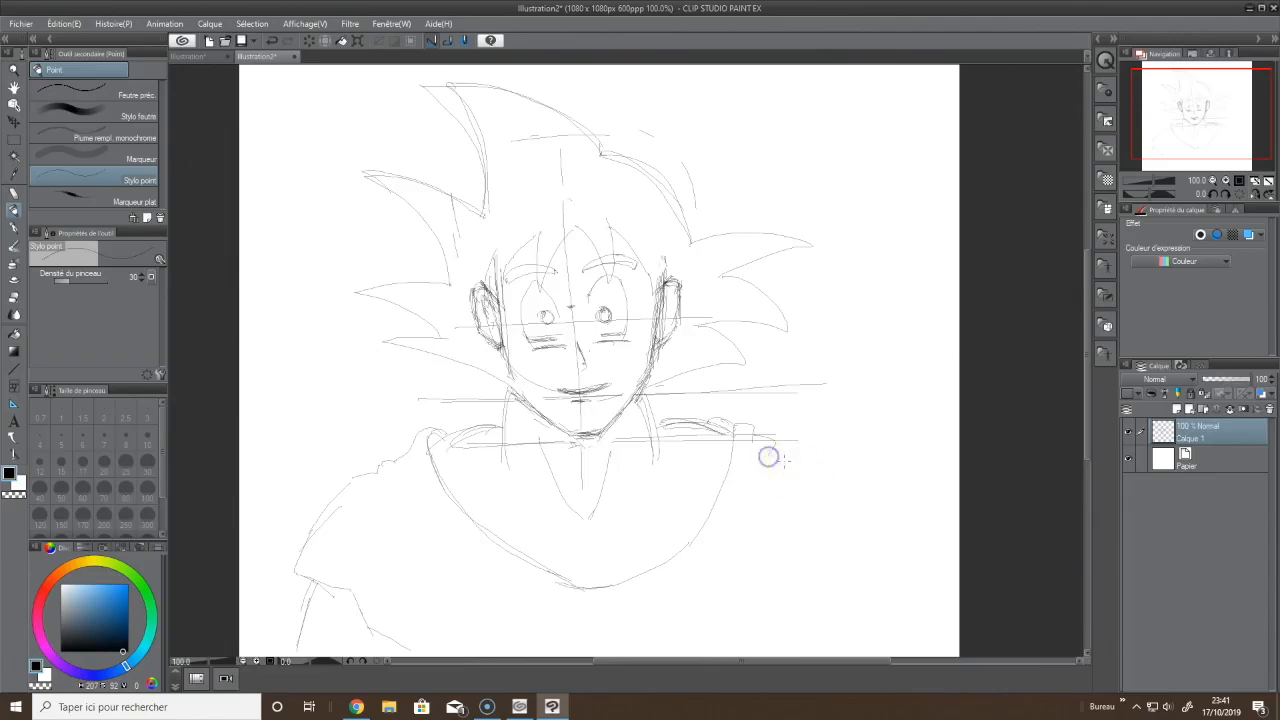
mouse_move(805, 480)
mouse_down()
mouse_move(877, 547)
mouse_move(843, 586)
mouse_move(820, 650)
mouse_up()
drag(880, 556, 815, 578)
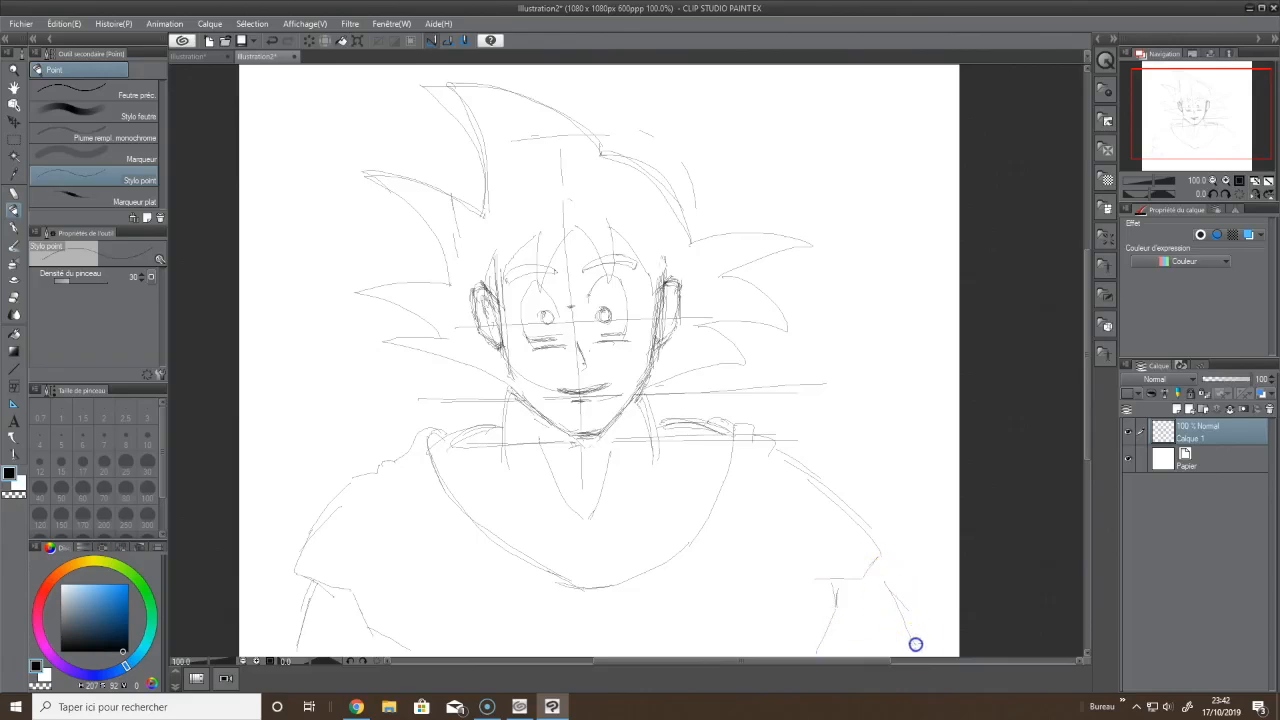
drag(915, 644, 910, 652)
drag(437, 553, 488, 652)
drag(756, 537, 725, 633)
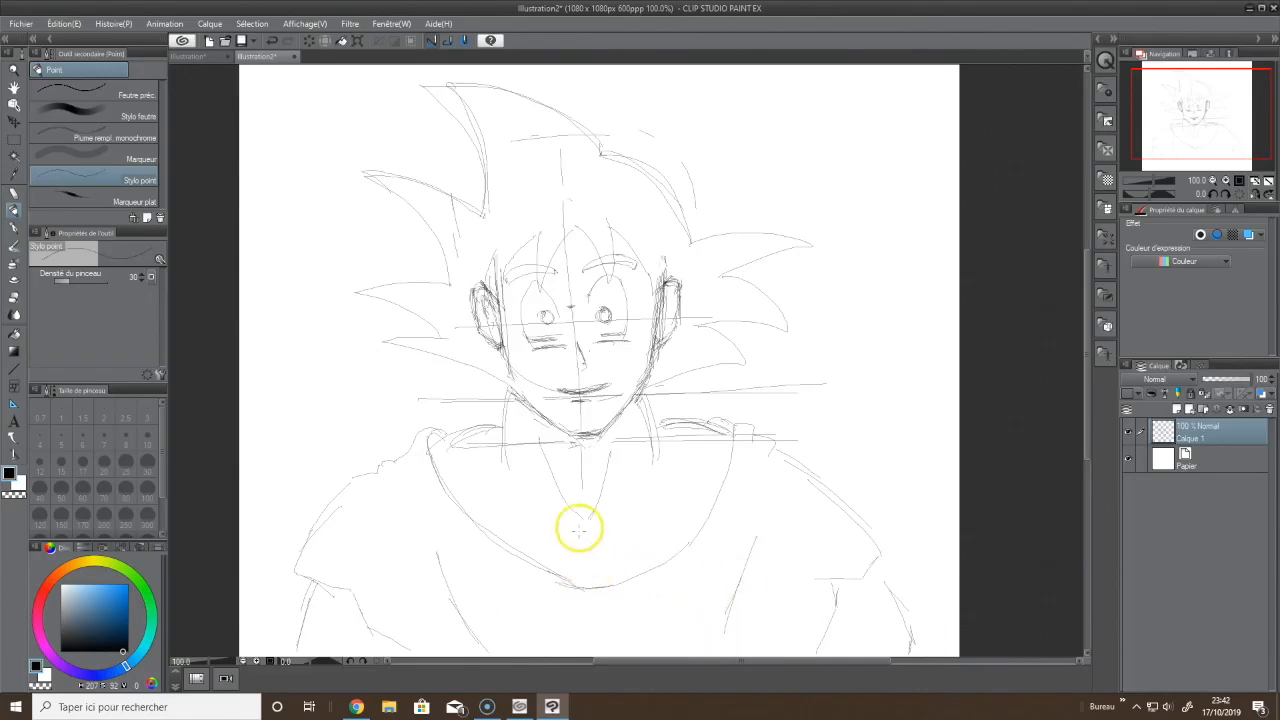
Draw the curved pectoral lines inside the collar, add short neck-muscle strokes and reinforce the neck and shoulder slopes
mouse_move(587, 585)
mouse_down()
mouse_move(611, 529)
mouse_move(645, 523)
mouse_move(590, 541)
mouse_move(675, 524)
mouse_move(592, 536)
mouse_move(701, 526)
mouse_move(588, 588)
mouse_move(579, 536)
mouse_move(583, 551)
mouse_move(548, 524)
mouse_move(531, 528)
mouse_move(599, 554)
mouse_move(603, 529)
mouse_move(685, 526)
mouse_up()
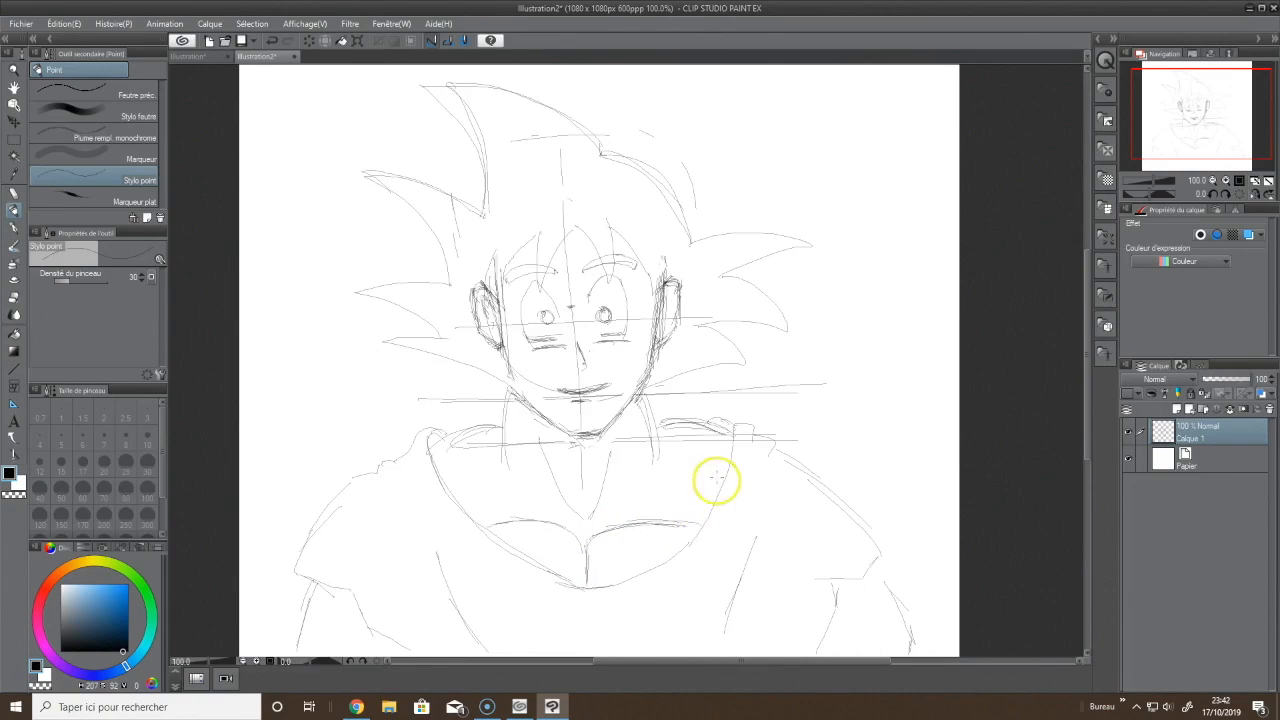
drag(738, 439, 736, 432)
drag(553, 462, 584, 550)
drag(626, 476, 648, 510)
mouse_move(487, 437)
mouse_down()
mouse_move(511, 391)
mouse_move(504, 462)
mouse_move(434, 450)
mouse_up()
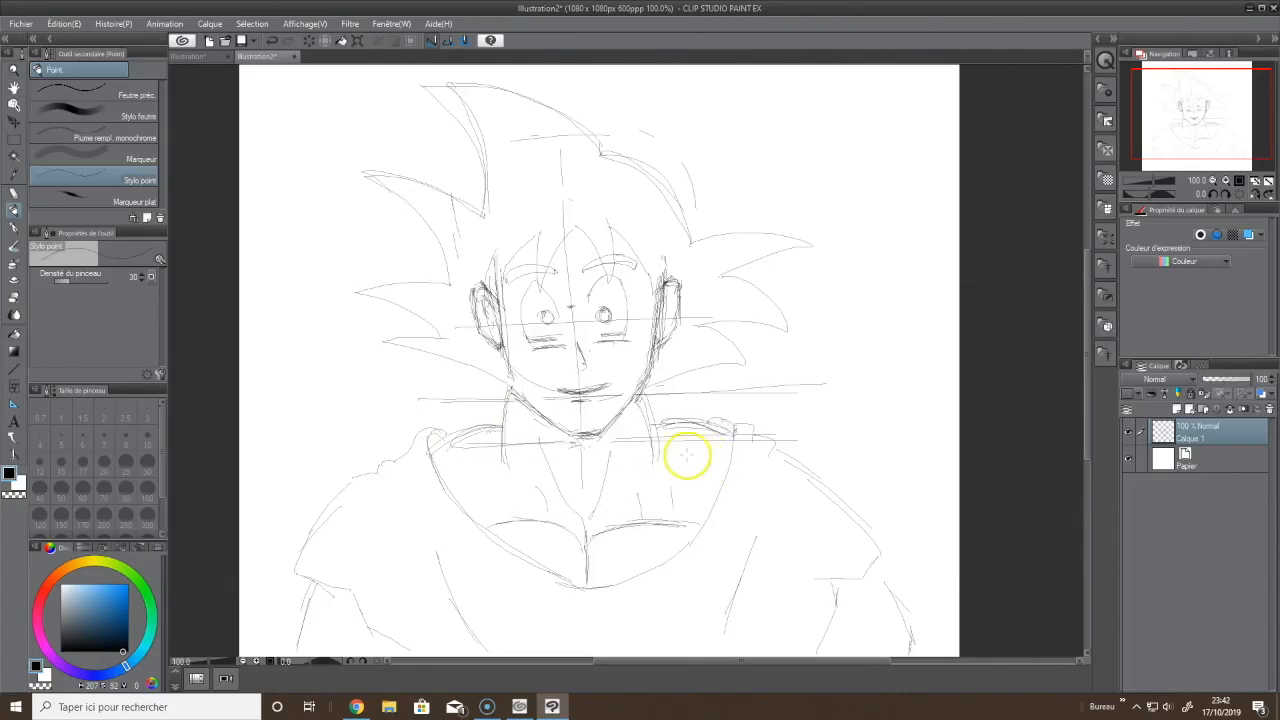
mouse_move(636, 408)
mouse_down()
mouse_move(652, 442)
mouse_move(742, 434)
mouse_up()
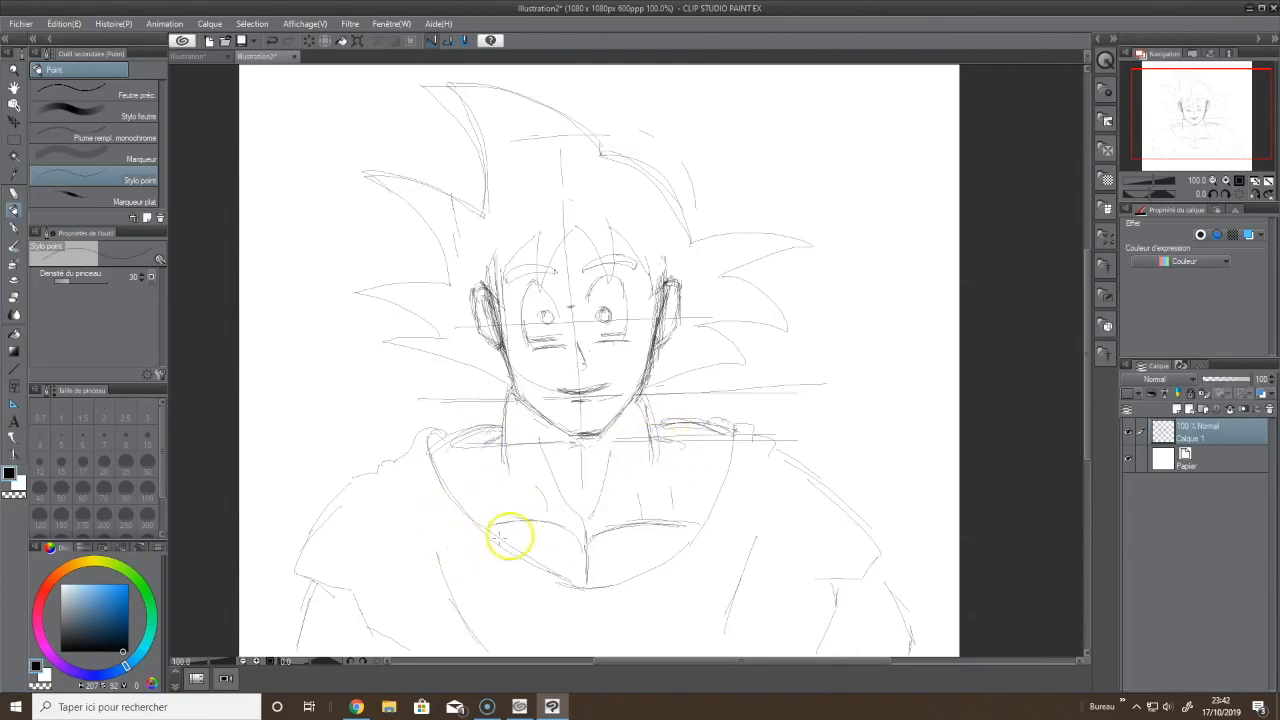
Double the hair contour from the right side of the crown through the upper right spike
mouse_move(602, 146)
mouse_down()
mouse_move(654, 175)
mouse_move(687, 244)
mouse_move(818, 240)
mouse_up()
mouse_move(734, 230)
mouse_down()
mouse_move(805, 243)
mouse_move(730, 268)
mouse_up()
drag(766, 257, 772, 267)
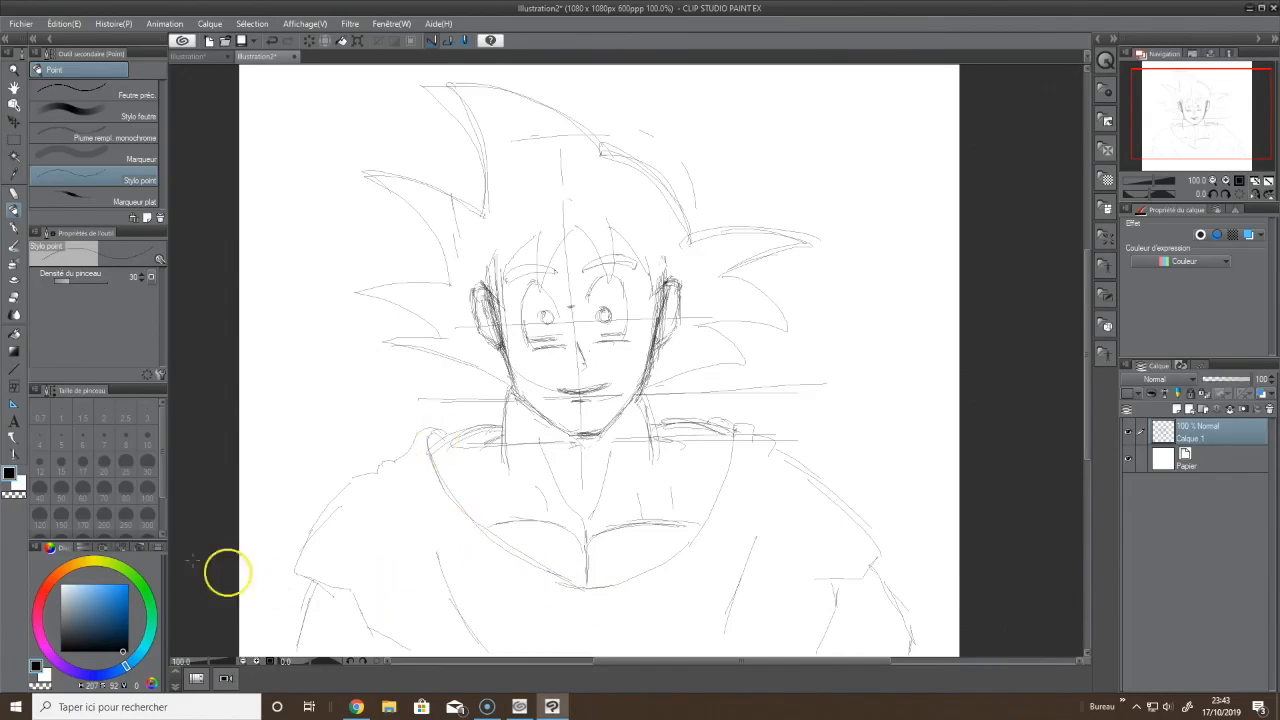
Erase the bottom of the collar with the hard eraser and redraw its left curve reaching lower on the chest
click(14, 297)
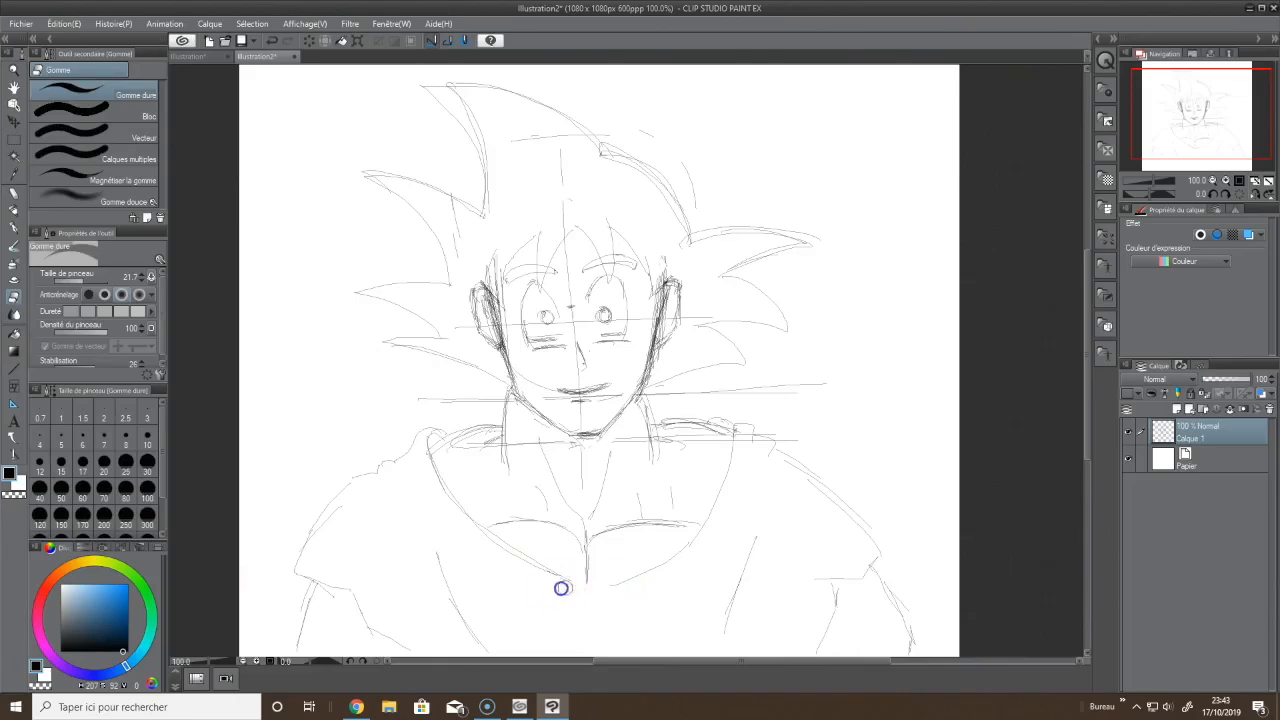
drag(610, 585, 641, 580)
mouse_move(516, 578)
mouse_down()
mouse_move(570, 582)
mouse_move(531, 571)
mouse_up()
click(14, 210)
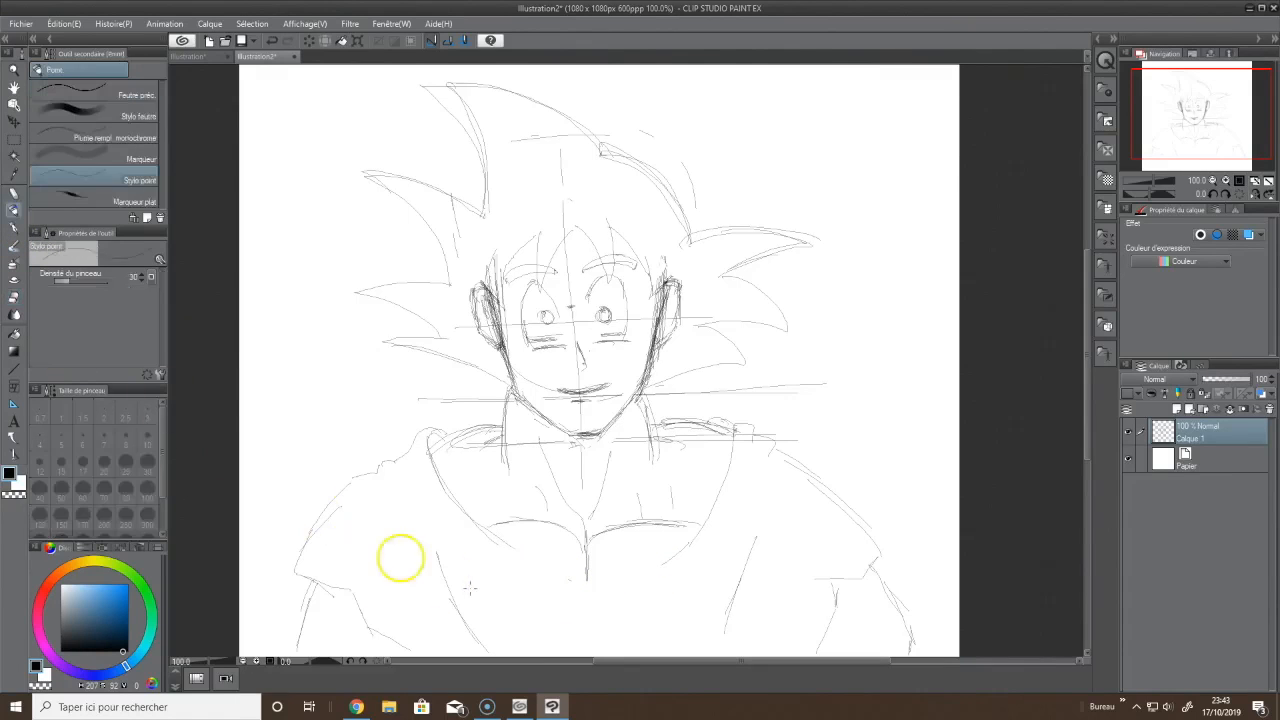
mouse_move(489, 537)
mouse_down()
mouse_move(555, 616)
mouse_move(528, 577)
mouse_move(595, 621)
mouse_up()
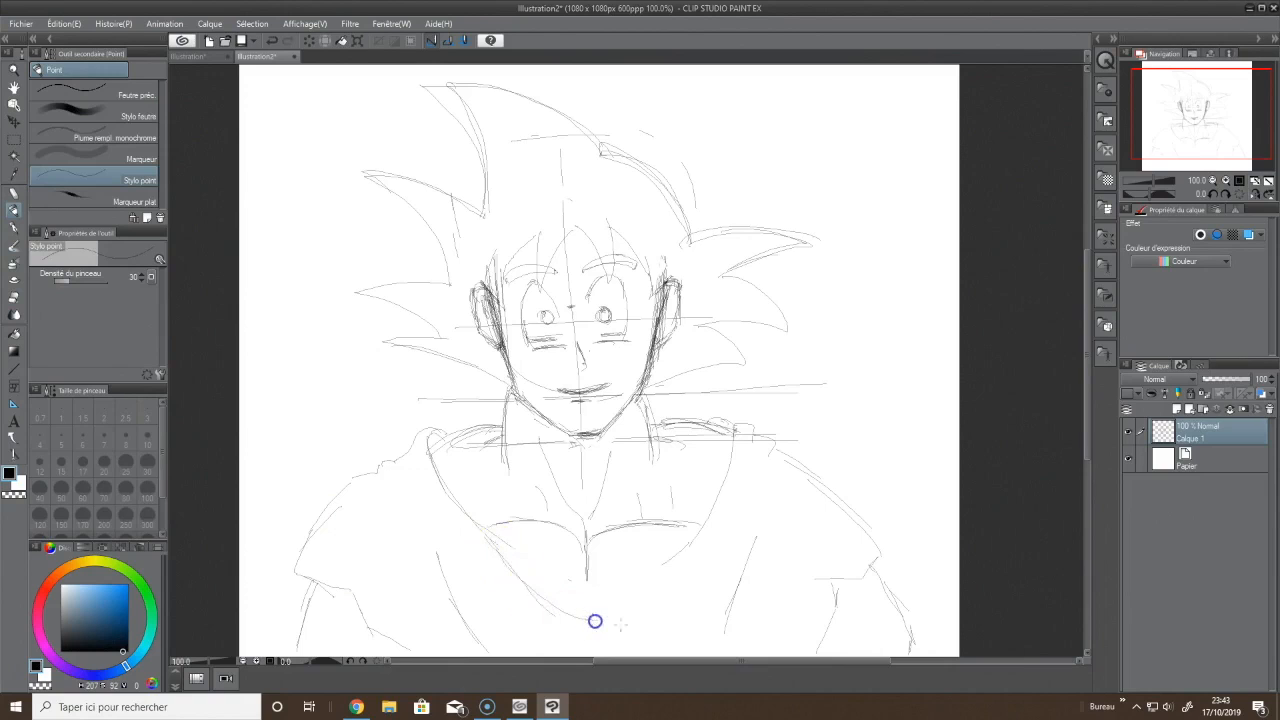
Complete the lowered collar's right curve, add the undershirt line across the chest and erase the centre line below it
mouse_move(688, 540)
mouse_down()
mouse_move(616, 614)
mouse_move(641, 599)
mouse_move(592, 618)
mouse_up()
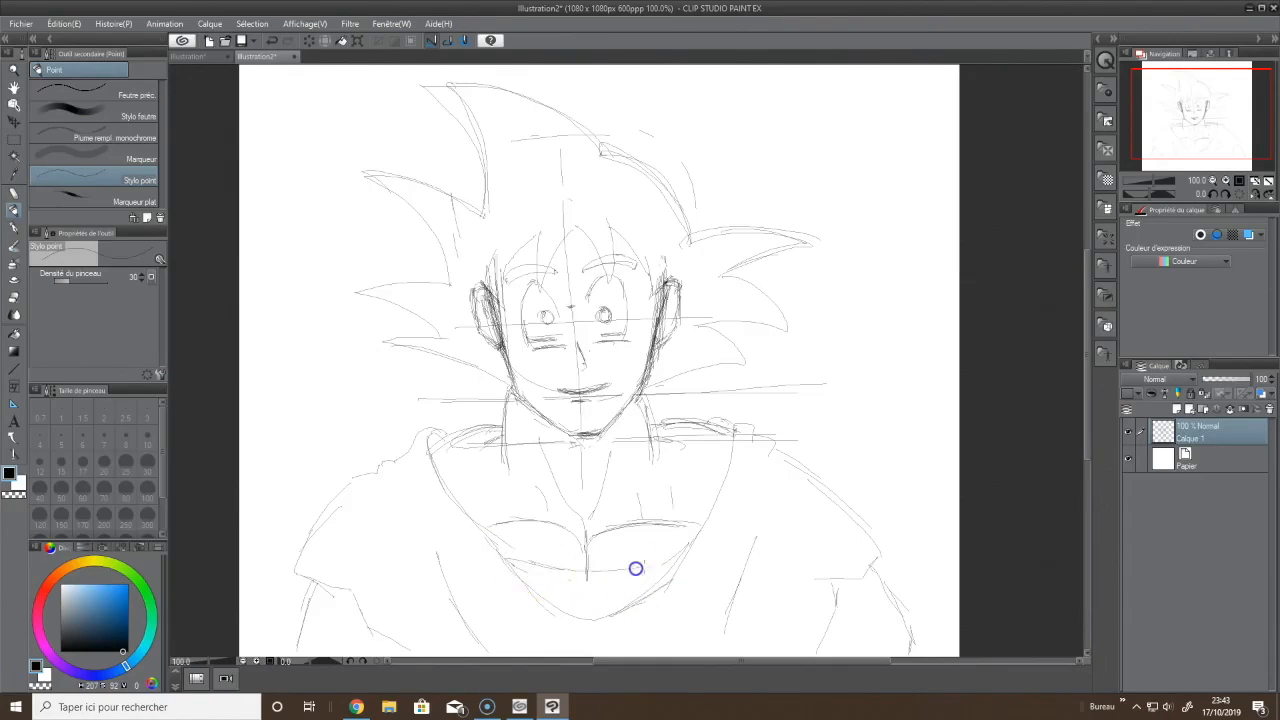
mouse_move(636, 568)
mouse_down()
mouse_move(548, 569)
mouse_move(674, 560)
mouse_up()
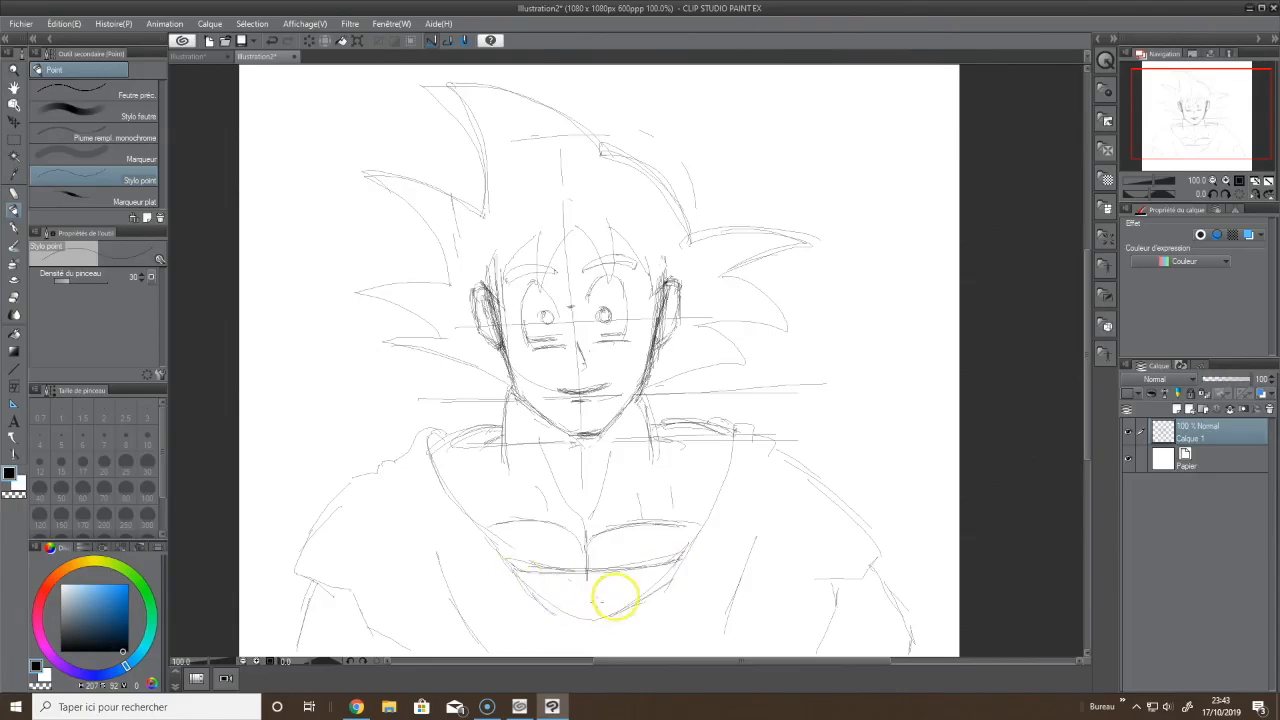
click(15, 299)
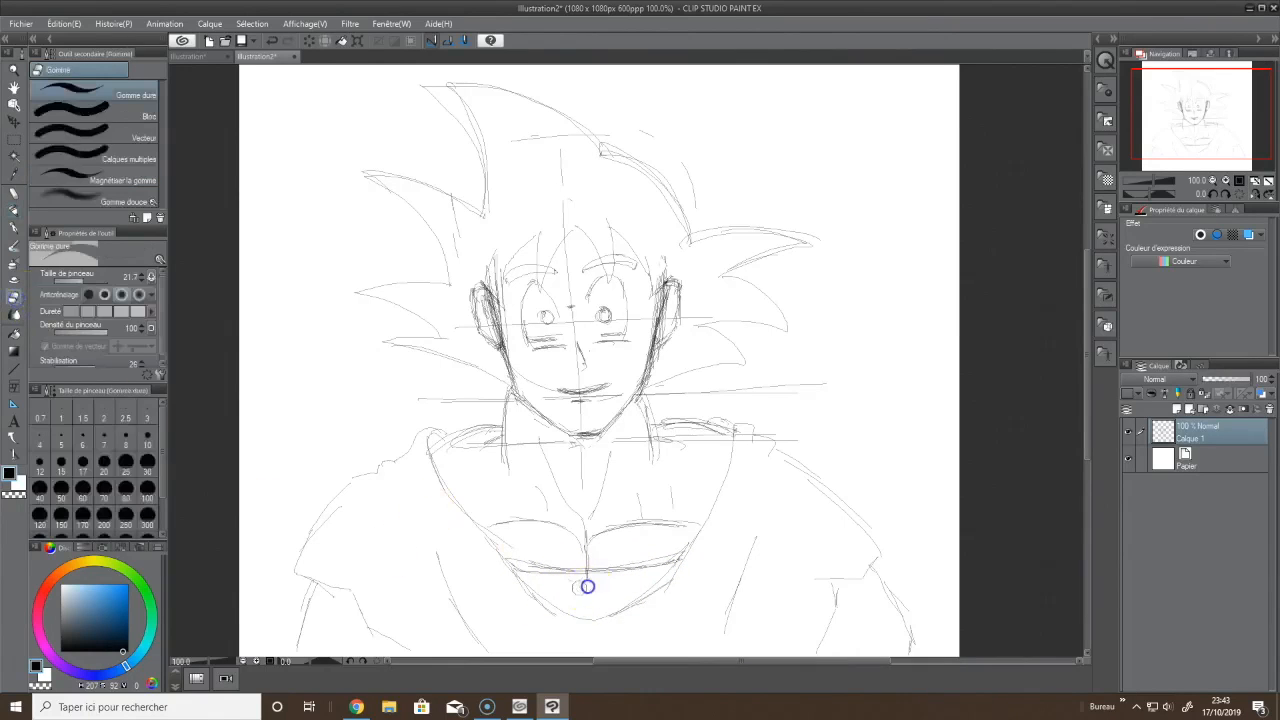
mouse_move(582, 582)
mouse_down()
mouse_move(481, 552)
mouse_move(488, 596)
mouse_move(454, 516)
mouse_move(500, 575)
mouse_move(459, 519)
mouse_move(393, 496)
mouse_move(528, 620)
mouse_move(550, 623)
mouse_move(515, 627)
mouse_up()
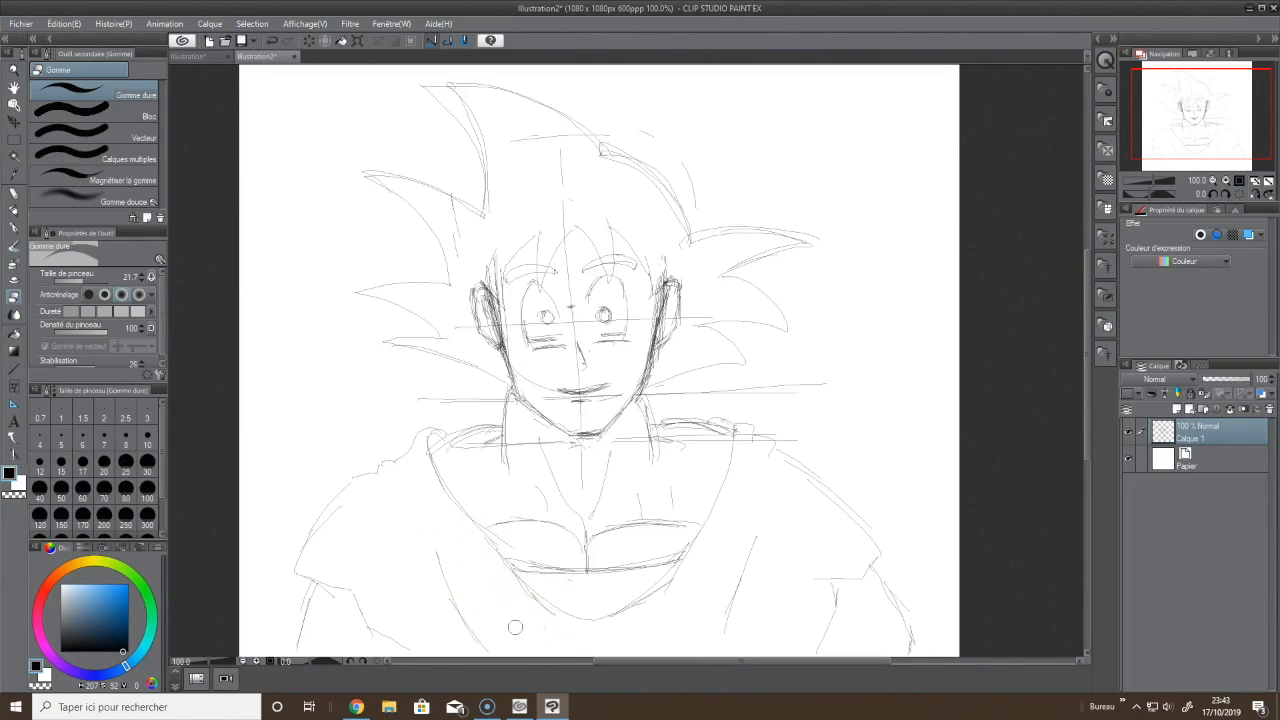
Reinforce the collar's curves and the undershirt edge with extra Stylo point strokes
click(14, 212)
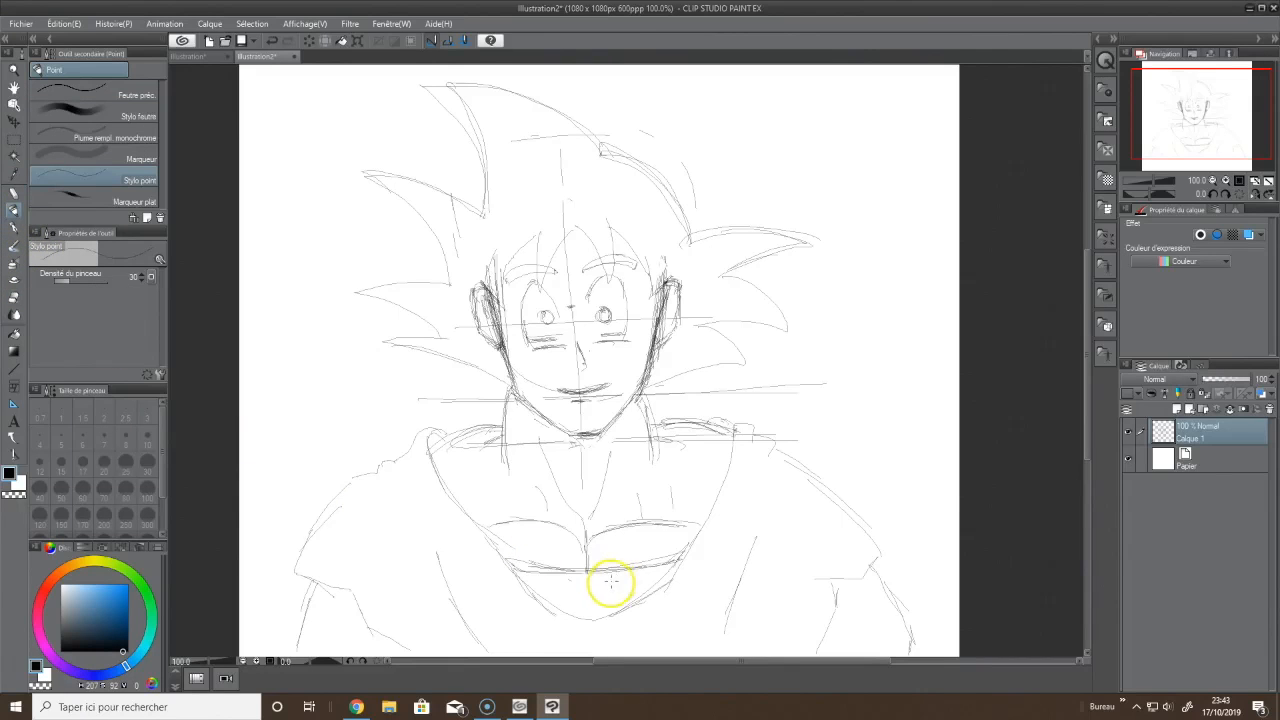
mouse_move(732, 429)
mouse_down()
mouse_move(672, 584)
mouse_move(680, 565)
mouse_move(643, 607)
mouse_move(520, 578)
mouse_move(460, 502)
mouse_move(555, 586)
mouse_move(666, 576)
mouse_move(516, 665)
mouse_move(574, 596)
mouse_move(492, 558)
mouse_up()
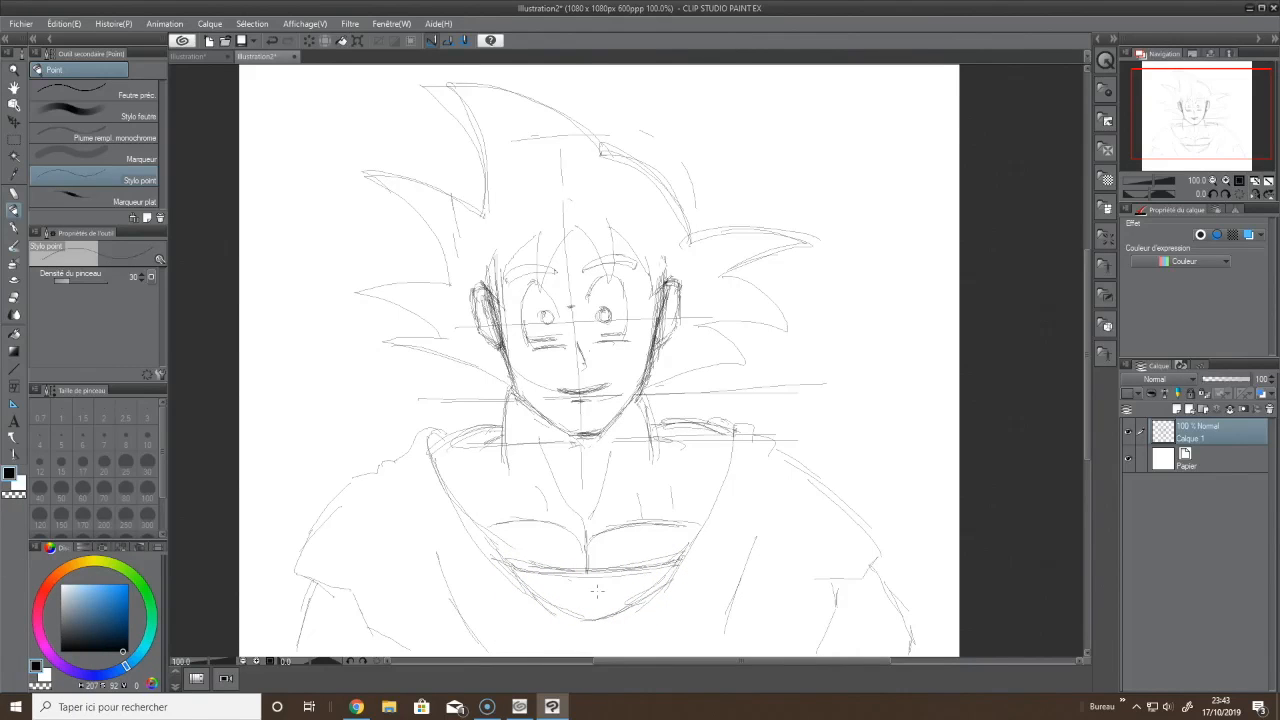
mouse_move(597, 591)
mouse_down()
mouse_move(523, 563)
mouse_move(643, 578)
mouse_up()
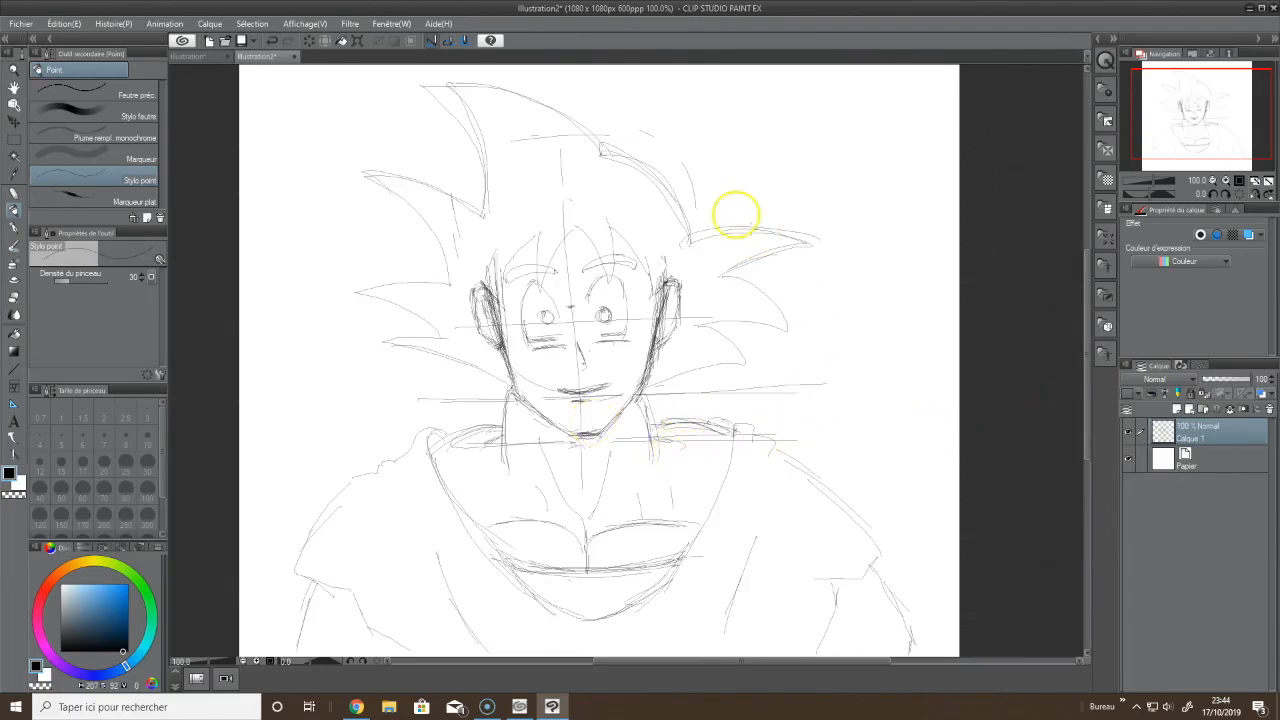
Lower the sketch layer's opacity to 34% and add a new raster layer above it
click(1250, 381)
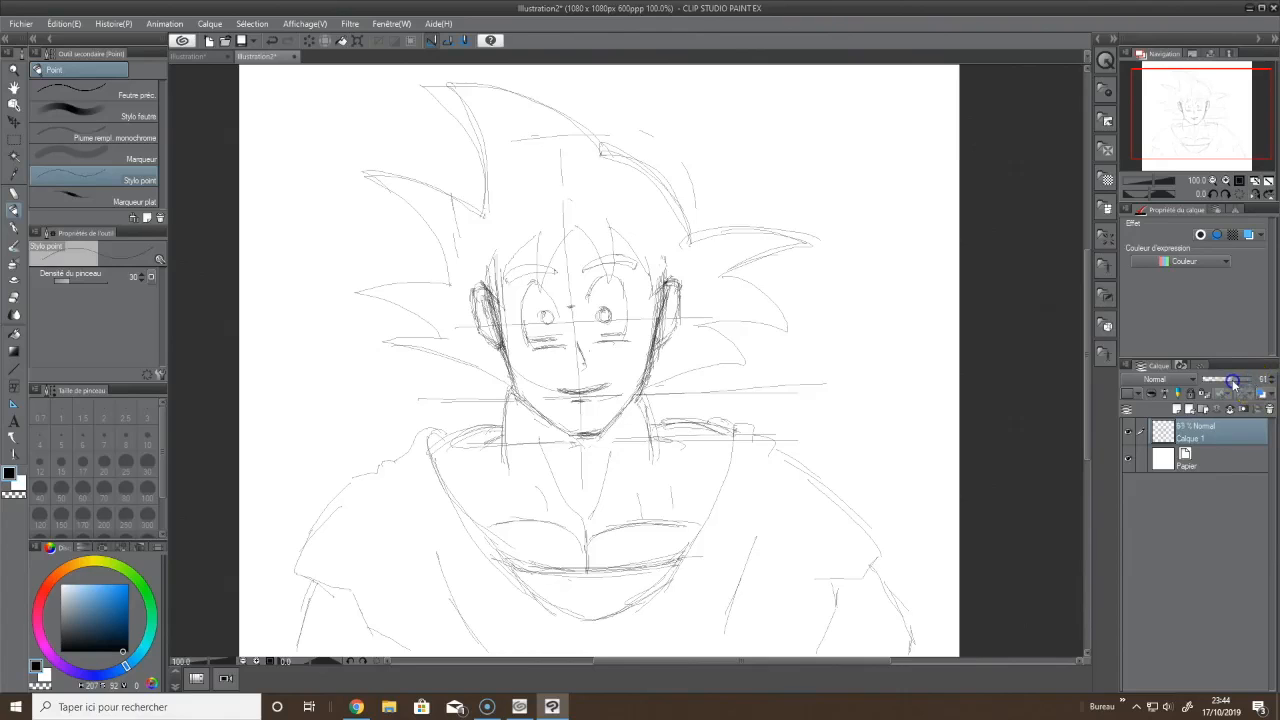
drag(1234, 383, 1223, 385)
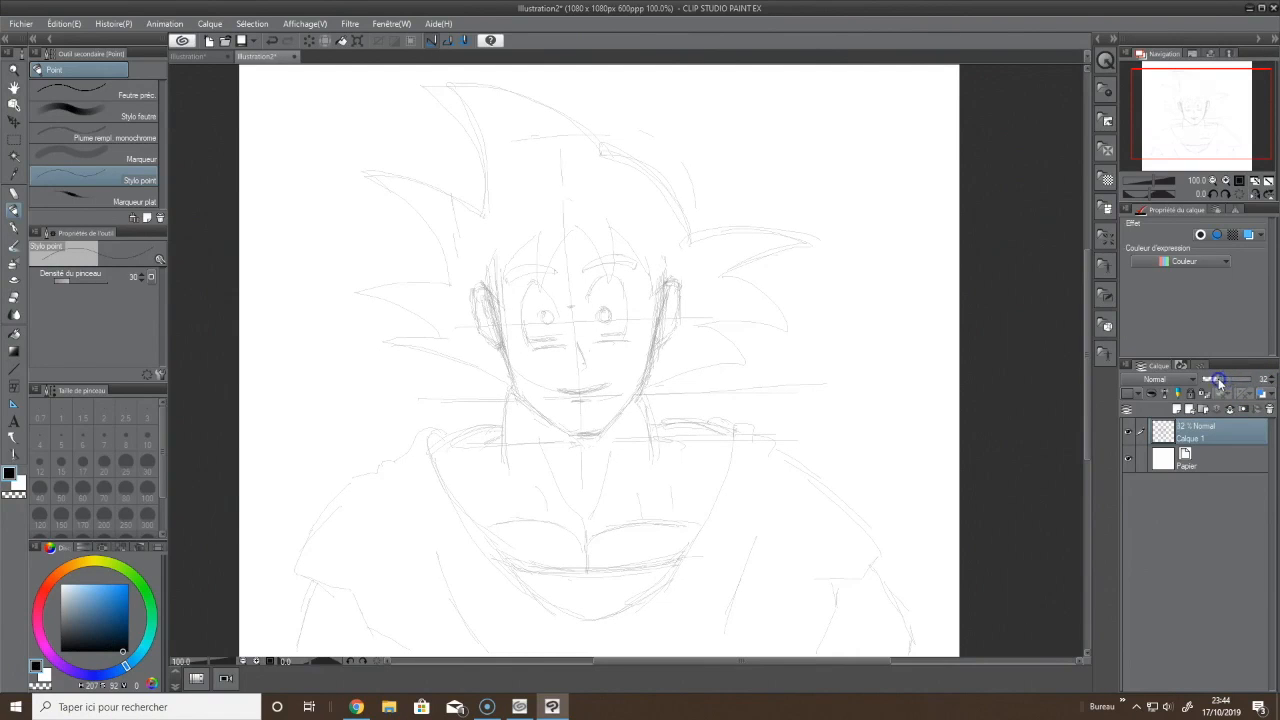
click(1225, 381)
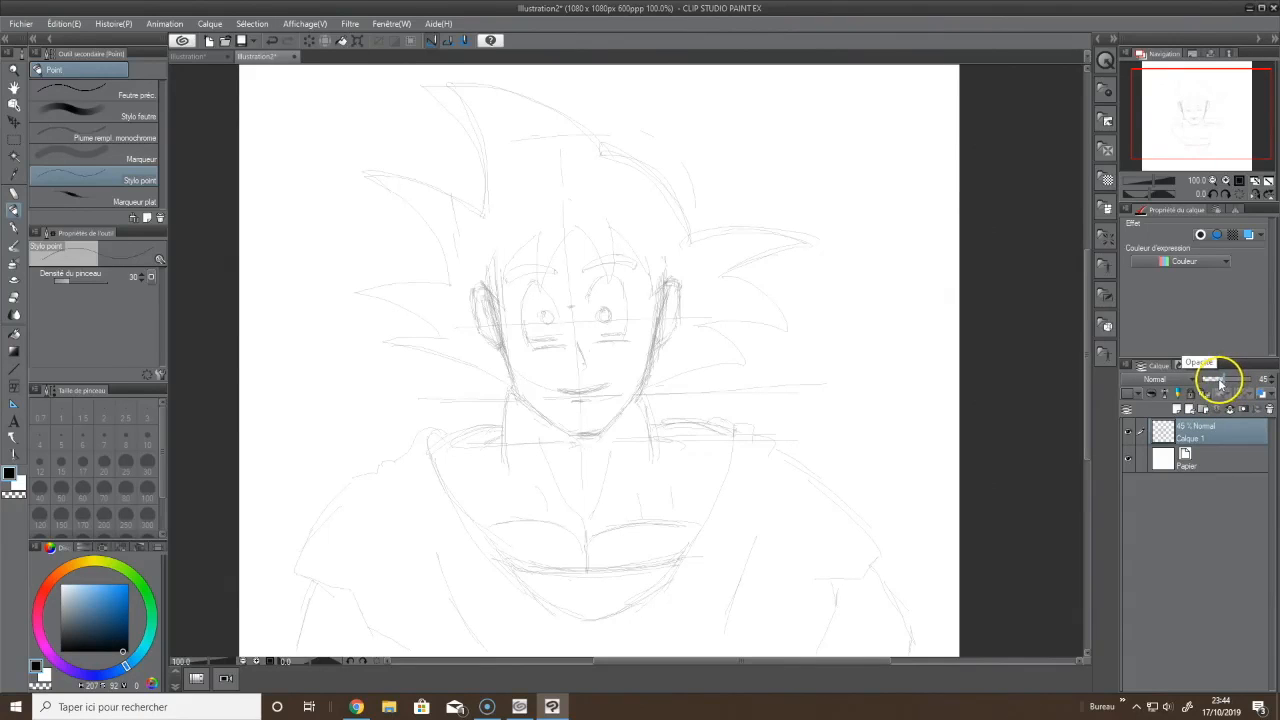
click(1219, 383)
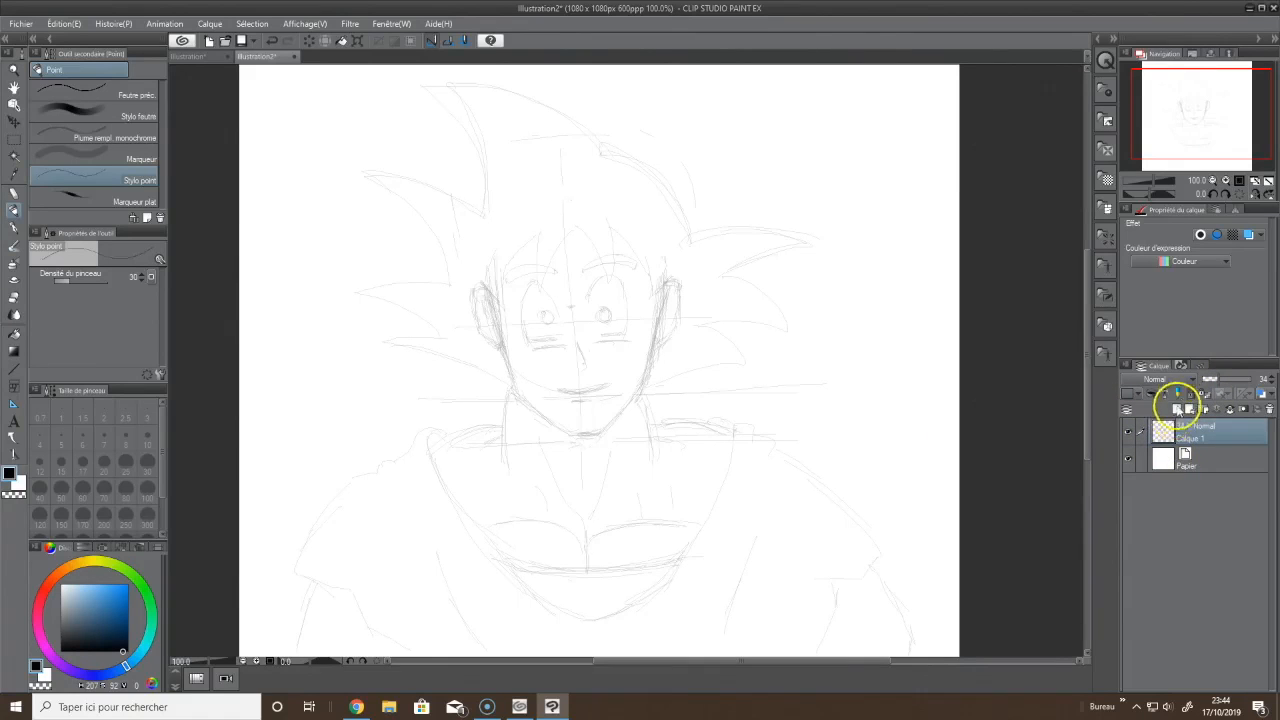
click(1177, 409)
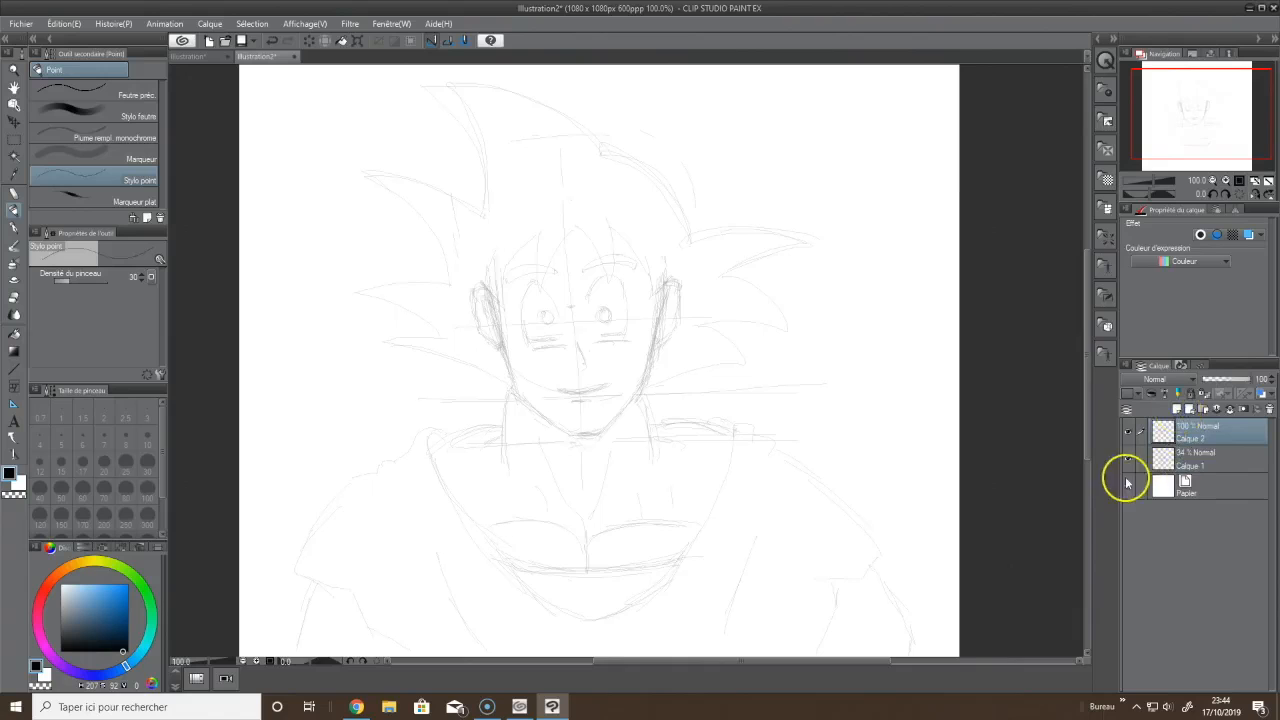
Ink both sides of the face and the jaw down to the chin on the new layer with Plume G at size 5.0
click(15, 229)
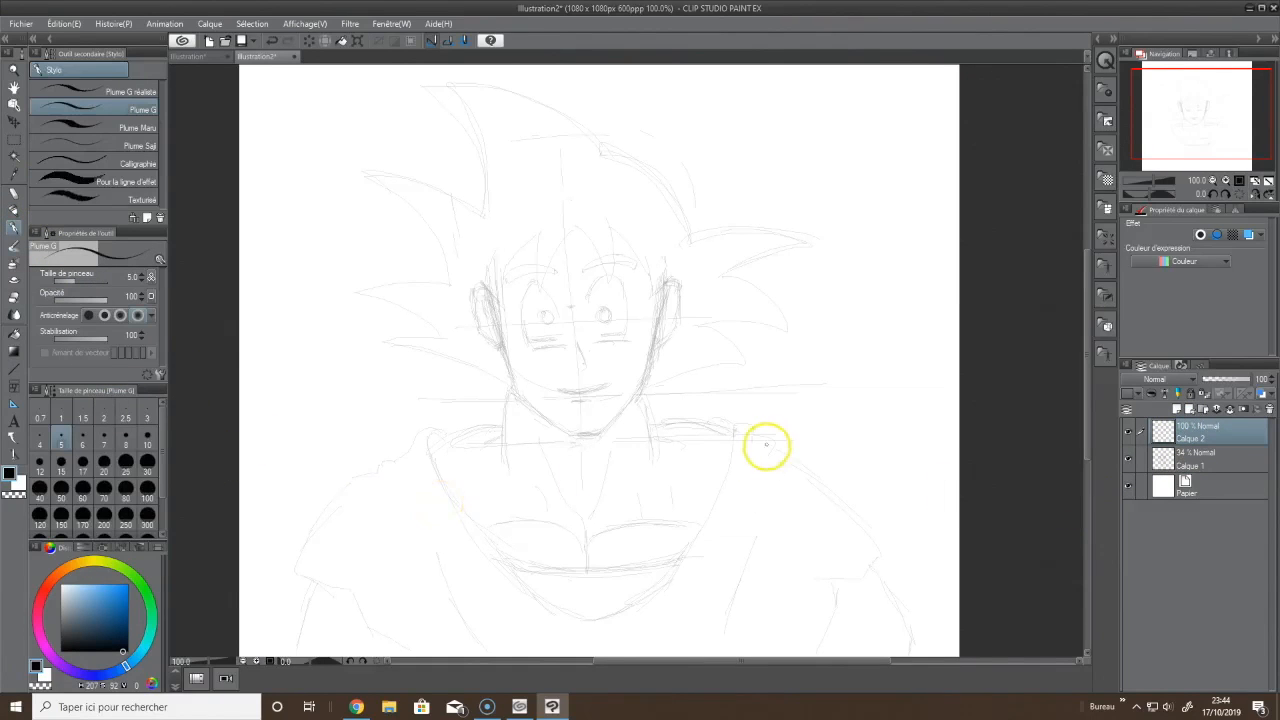
drag(766, 443, 737, 534)
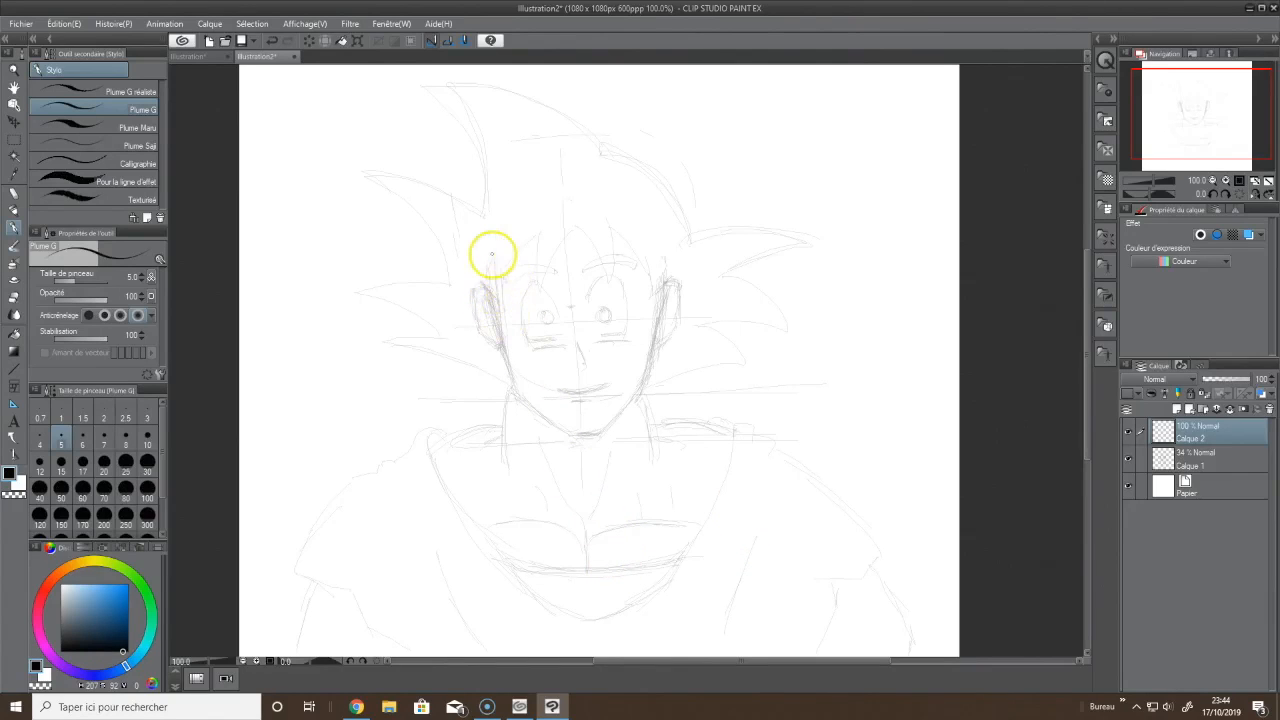
drag(485, 285, 527, 405)
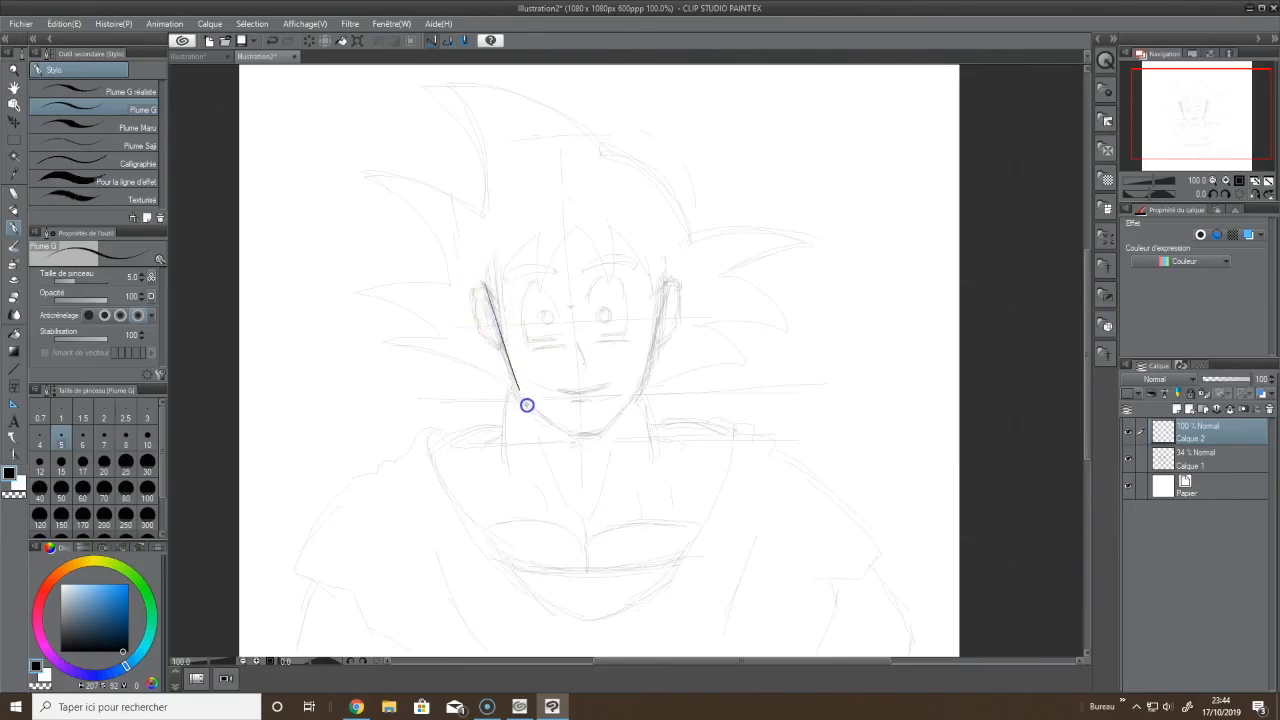
drag(671, 284, 634, 396)
drag(520, 397, 572, 436)
key(ctrl+z)
drag(525, 403, 590, 436)
drag(636, 390, 598, 436)
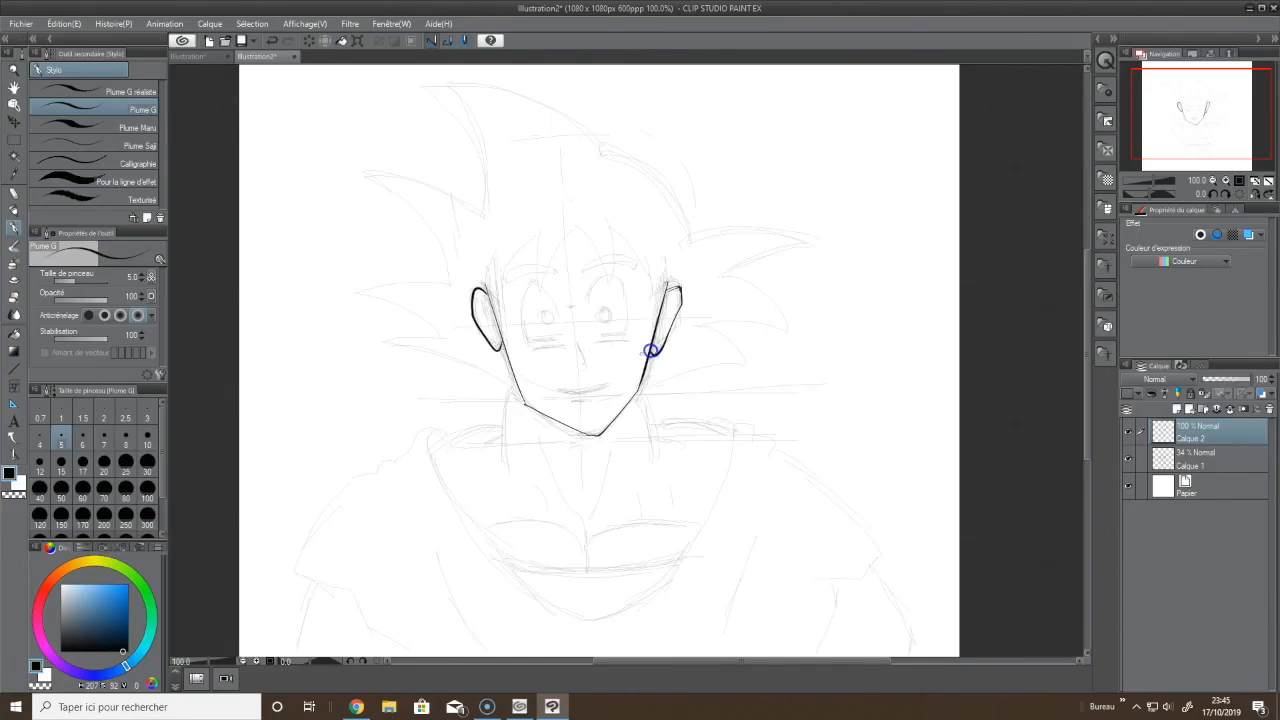
Close the right ear's outline and ink the pointed fringe across the forehead from one ear to the other
drag(651, 350, 654, 353)
drag(572, 228, 536, 294)
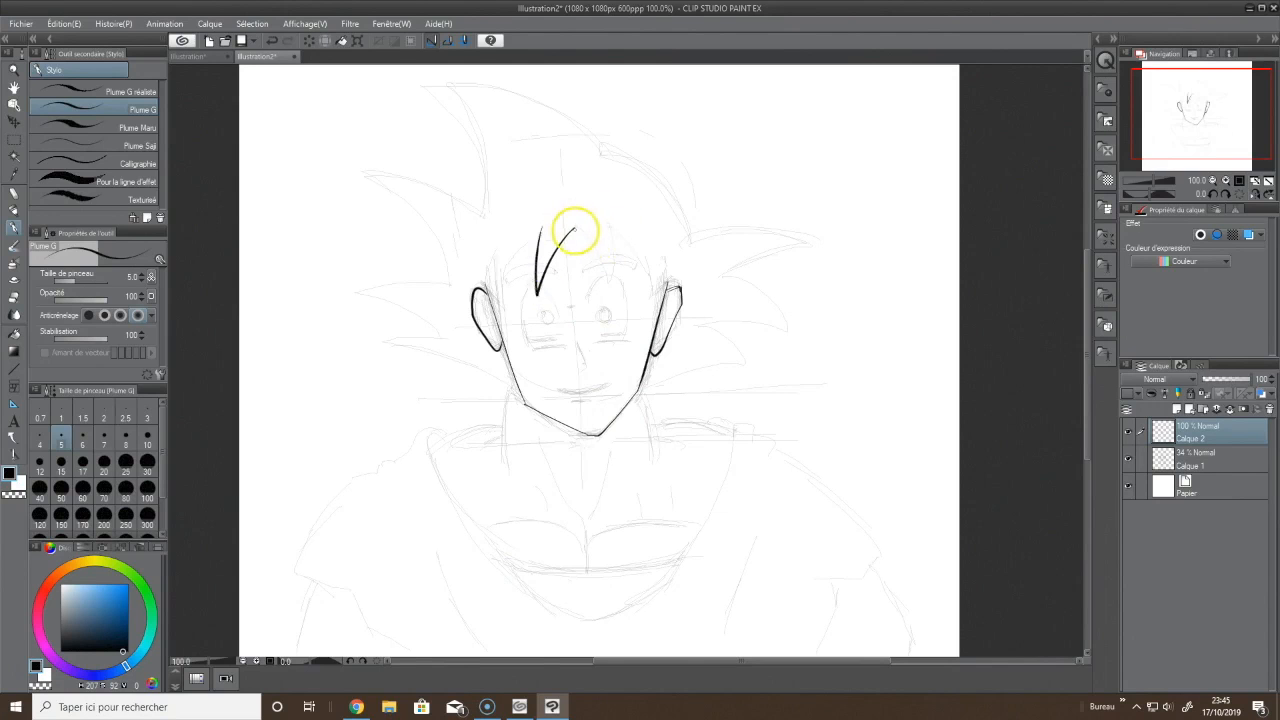
drag(574, 229, 603, 268)
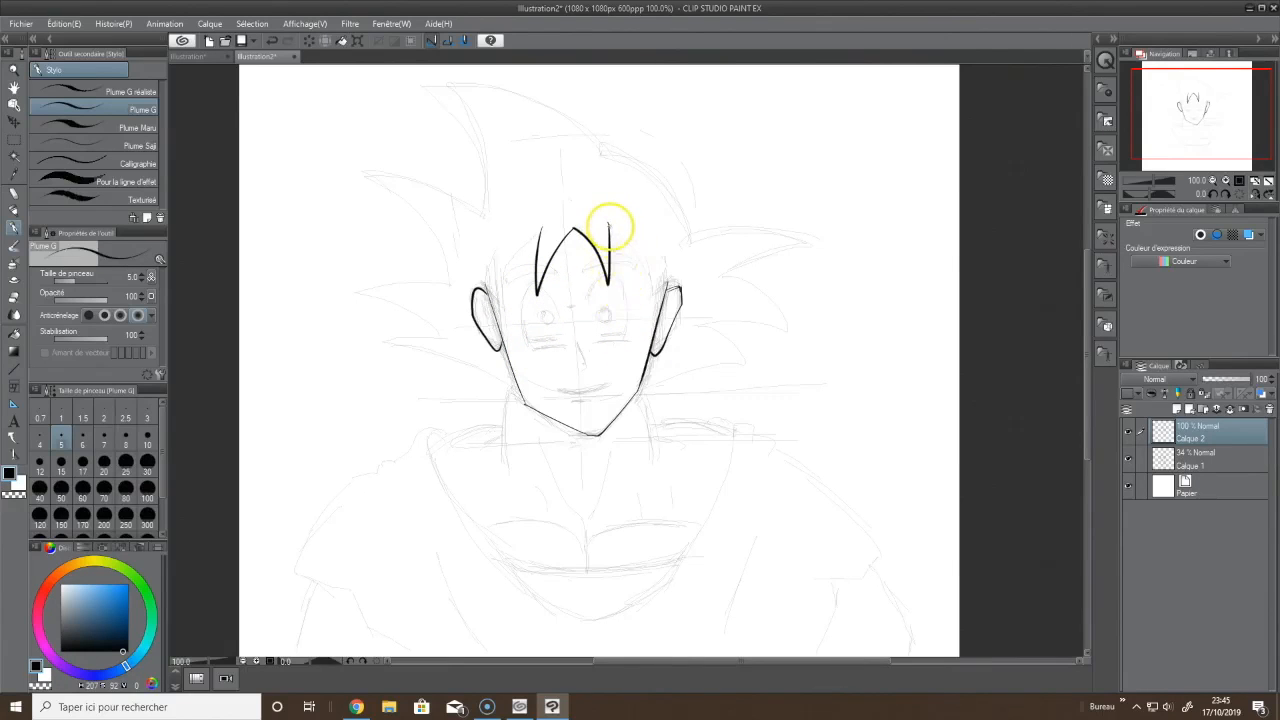
drag(610, 225, 646, 276)
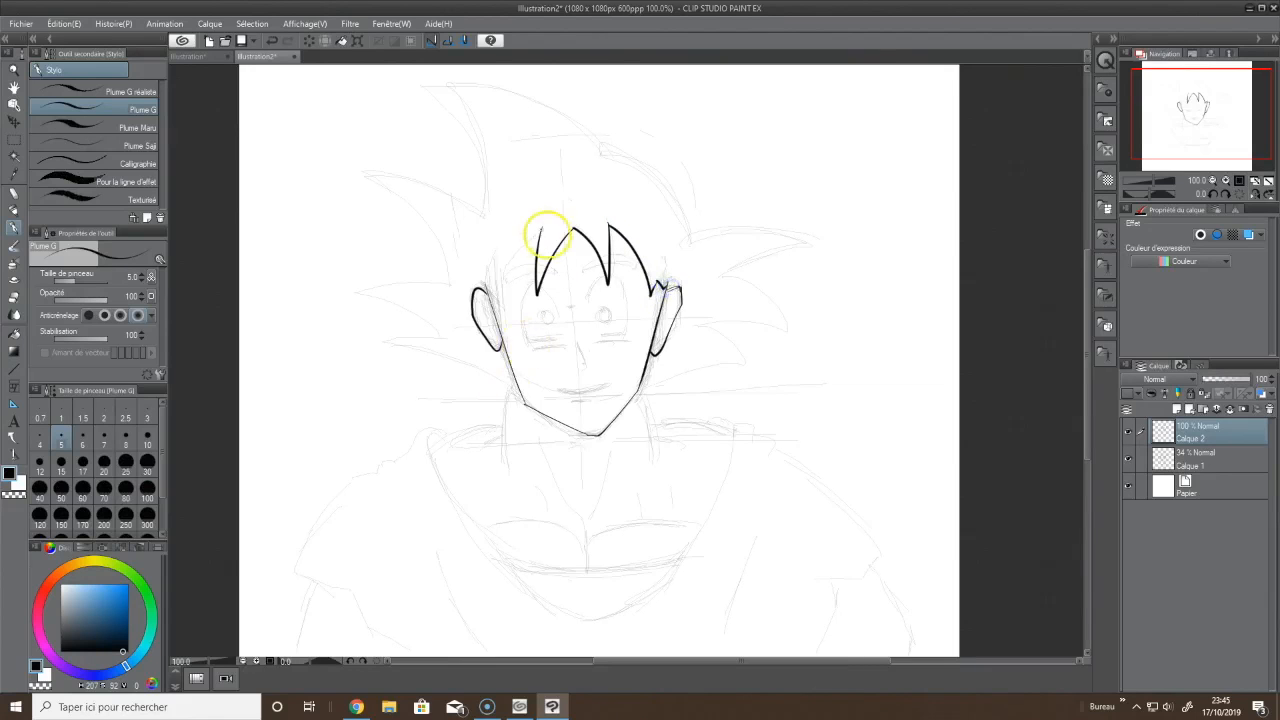
drag(540, 229, 499, 285)
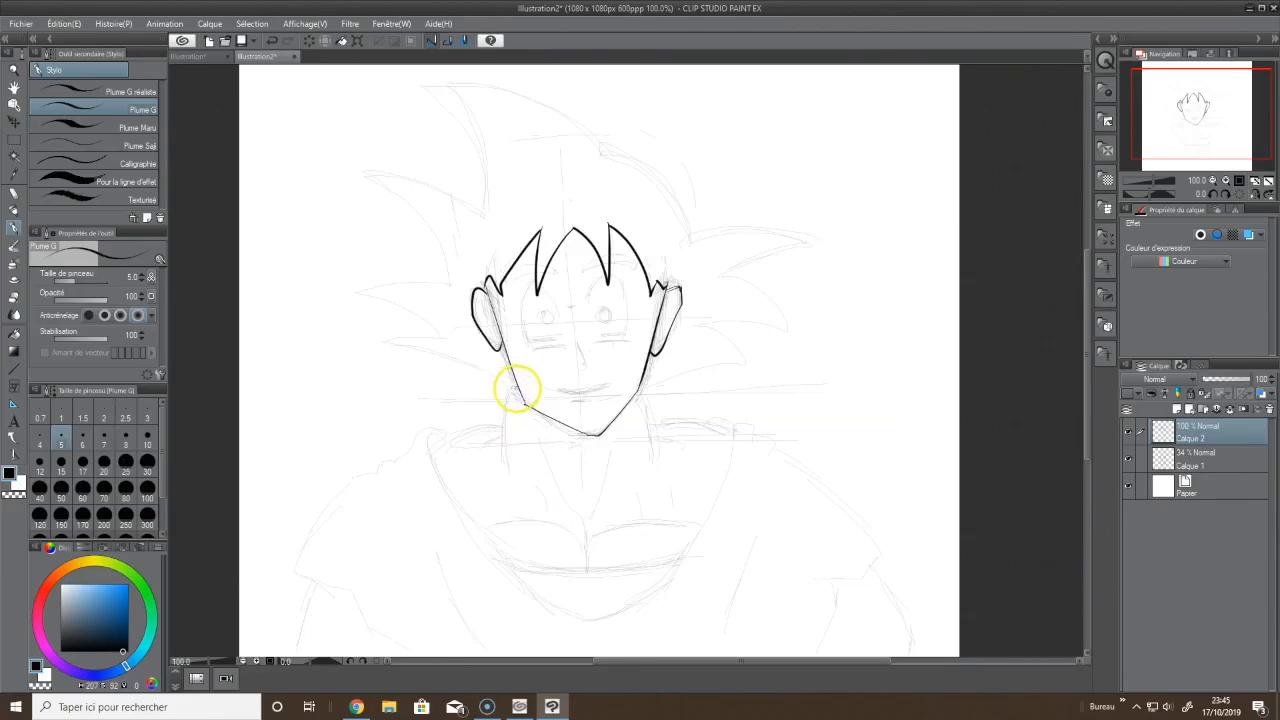
Ink the outer hair spikes around the head from the left jaw to the right jaw, redrawing the lowest right spike
mouse_move(488, 374)
mouse_down()
mouse_move(383, 342)
mouse_move(451, 337)
mouse_move(371, 281)
mouse_up()
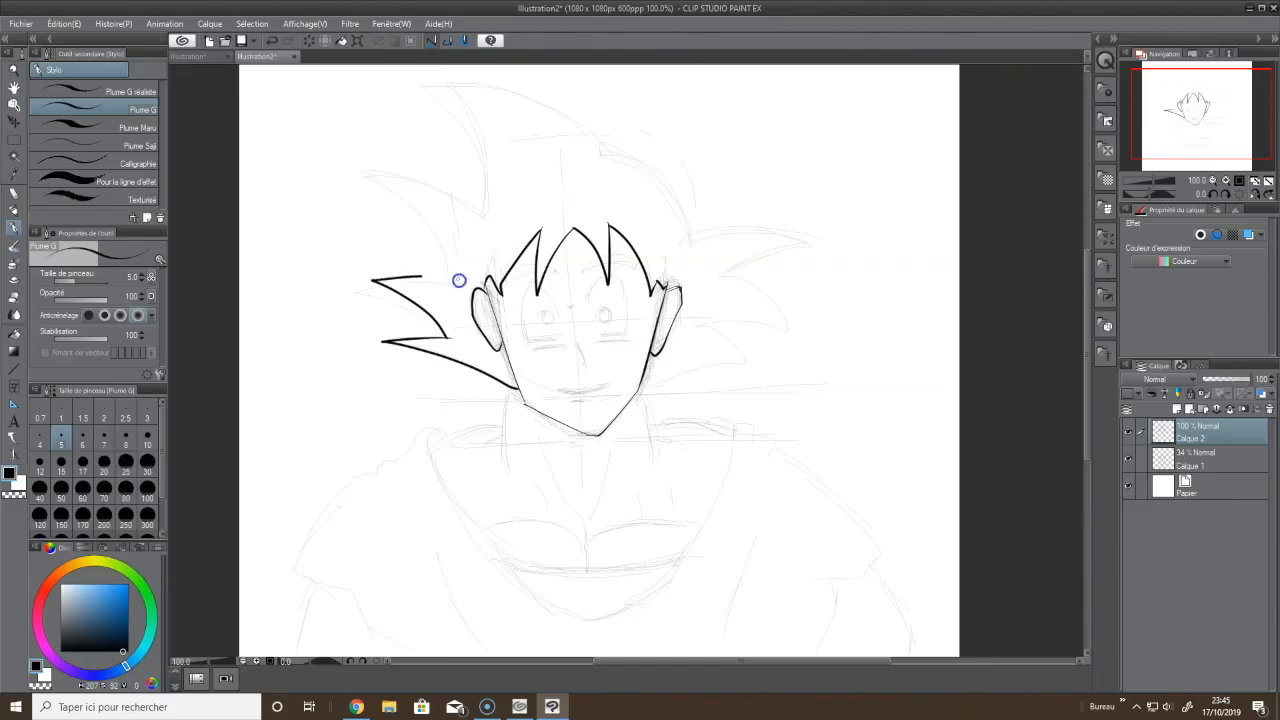
mouse_move(455, 277)
mouse_down()
mouse_move(374, 173)
mouse_move(466, 187)
mouse_move(501, 221)
mouse_move(473, 125)
mouse_move(422, 74)
mouse_move(500, 81)
mouse_move(566, 108)
mouse_move(606, 177)
mouse_move(615, 159)
mouse_move(676, 180)
mouse_move(693, 229)
mouse_move(728, 222)
mouse_move(797, 246)
mouse_move(813, 270)
mouse_move(769, 258)
mouse_move(710, 274)
mouse_move(746, 282)
mouse_move(783, 337)
mouse_move(716, 321)
mouse_move(688, 331)
mouse_move(718, 330)
mouse_move(754, 367)
mouse_move(660, 374)
mouse_up()
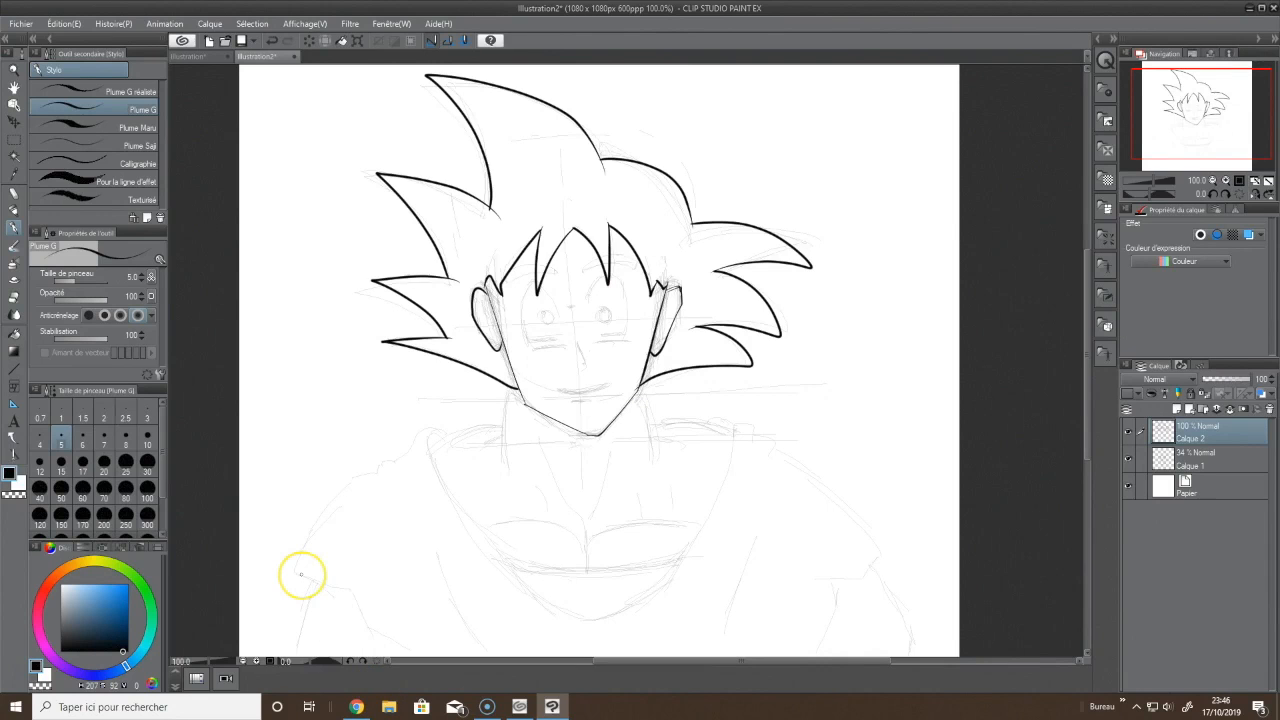
key(ctrl+z)
mouse_move(691, 326)
mouse_down()
mouse_move(748, 346)
mouse_move(651, 371)
mouse_move(641, 390)
mouse_up()
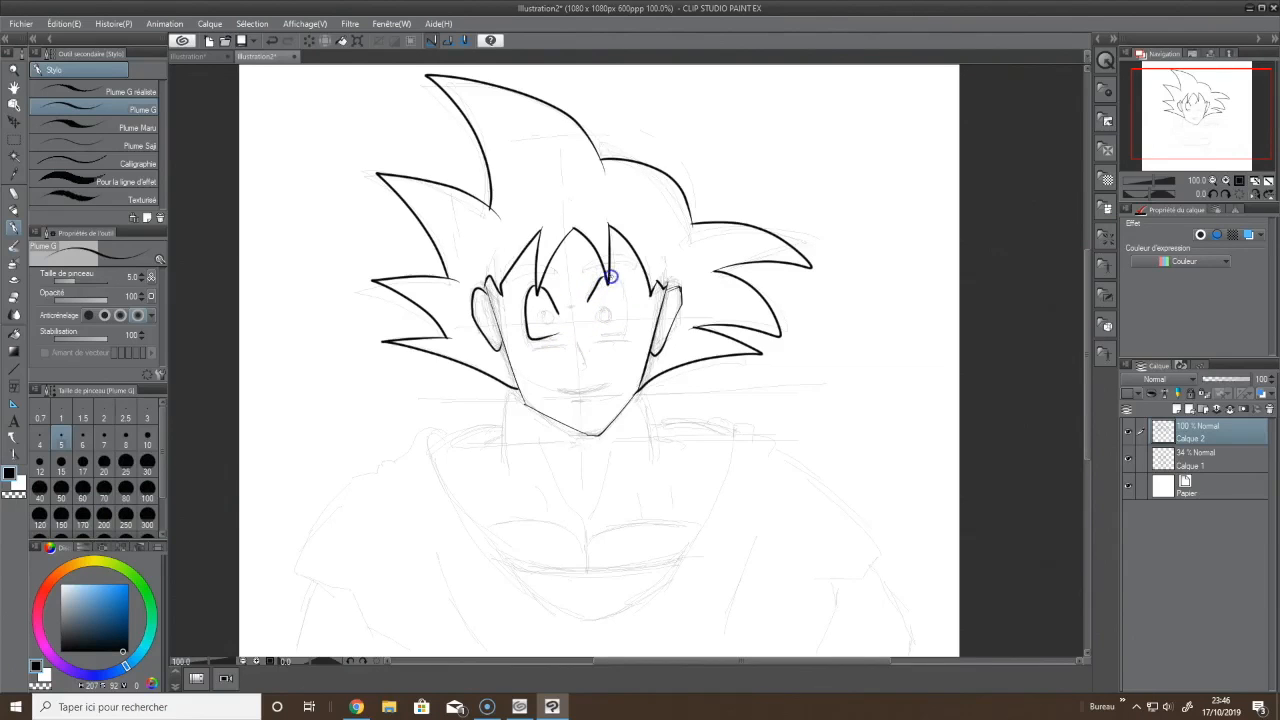
Ink the right eye's outline, both round pupils and the short creases under the two eyes
drag(611, 277, 619, 304)
drag(597, 313, 600, 312)
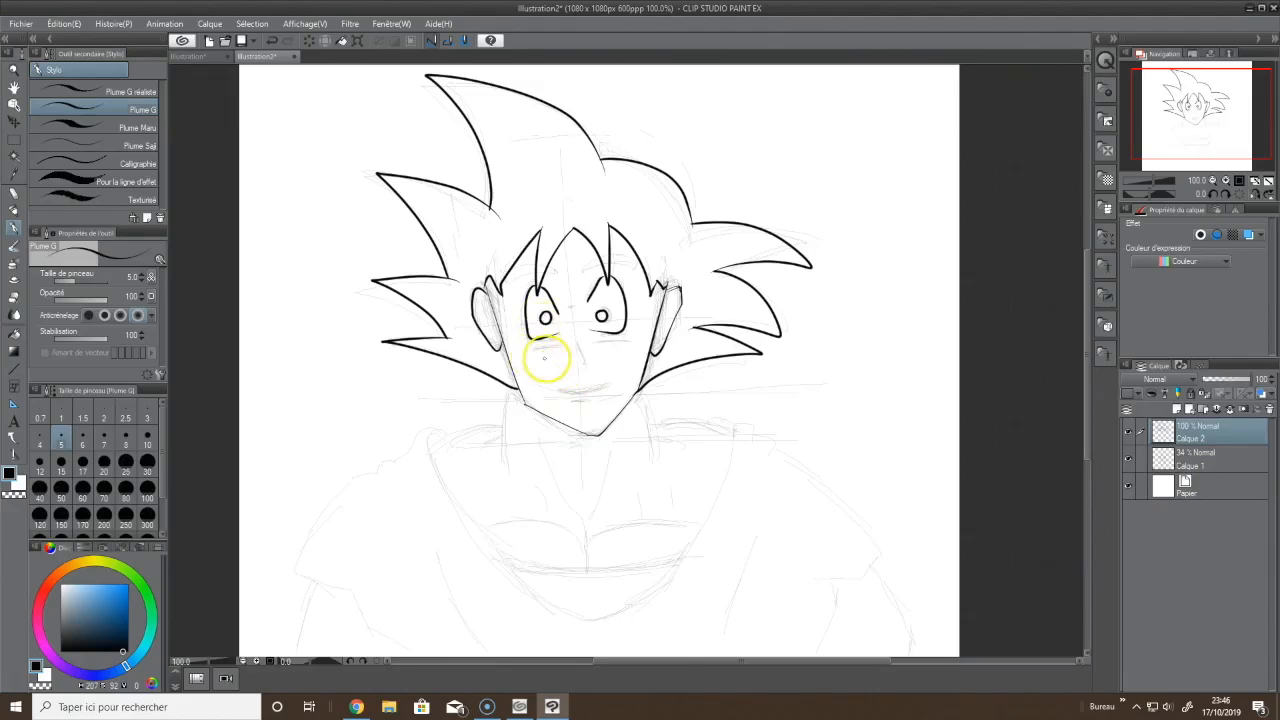
drag(599, 343, 631, 344)
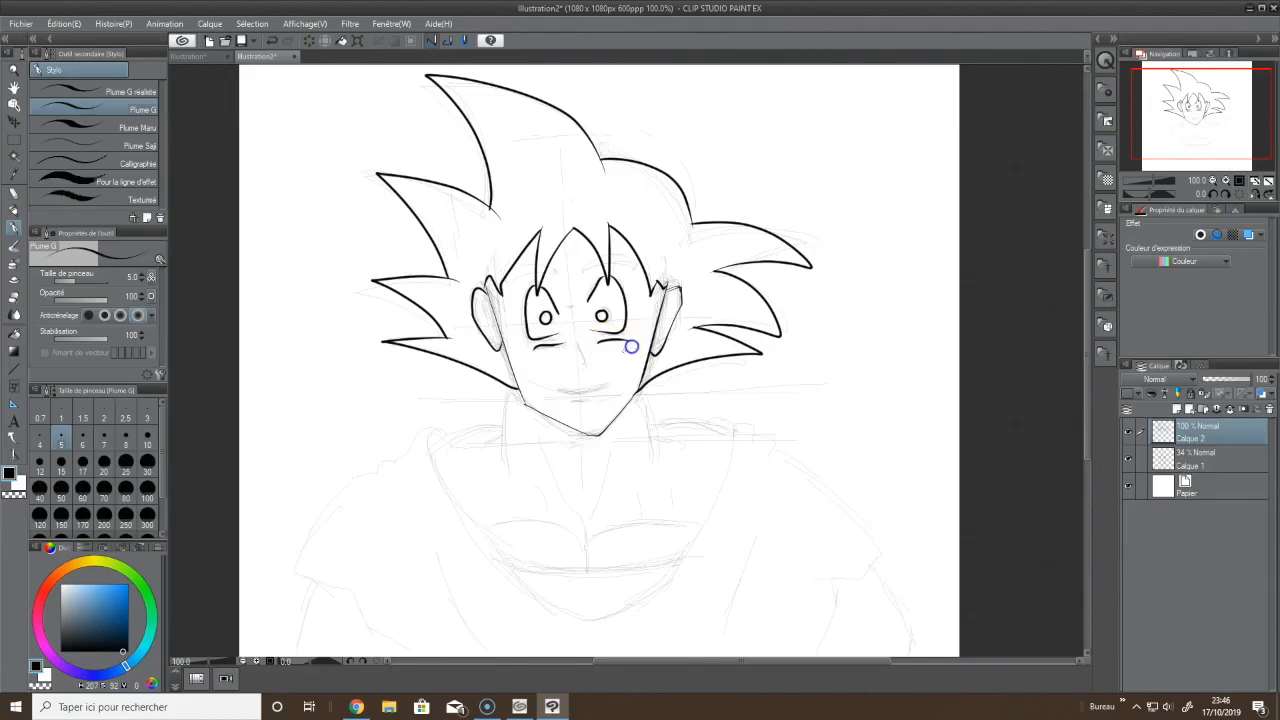
mouse_move(545, 352)
mouse_down()
mouse_move(619, 346)
mouse_move(543, 357)
mouse_up()
Ink the nose, the mouth with the small mark beneath it, and both eyebrows behind the fringe
mouse_move(582, 344)
mouse_down()
mouse_move(566, 393)
mouse_move(606, 386)
mouse_up()
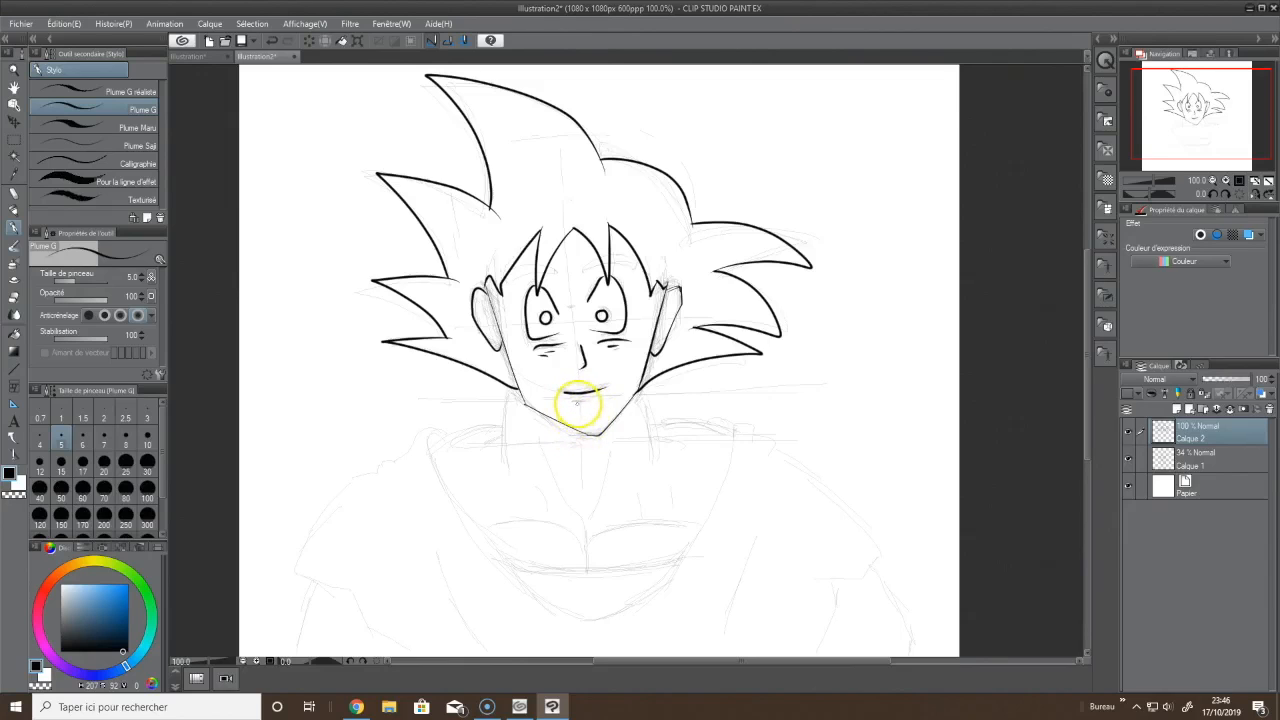
drag(585, 407, 594, 407)
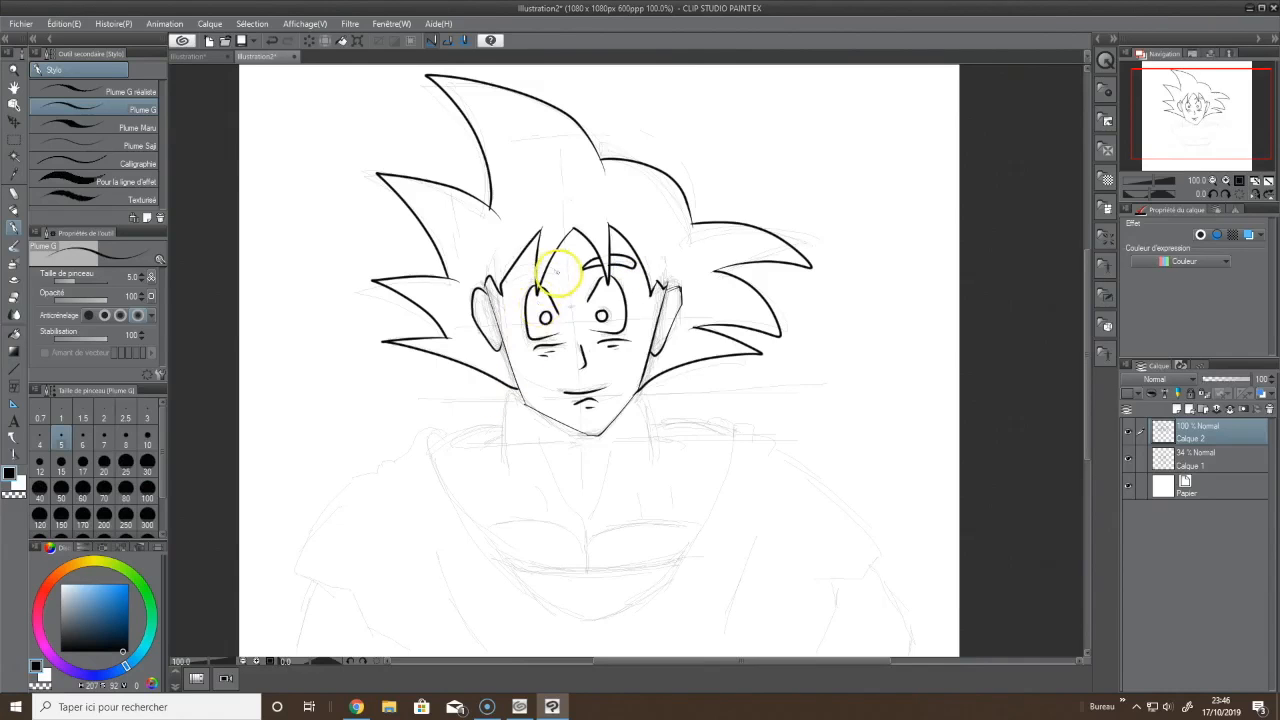
drag(559, 272, 525, 265)
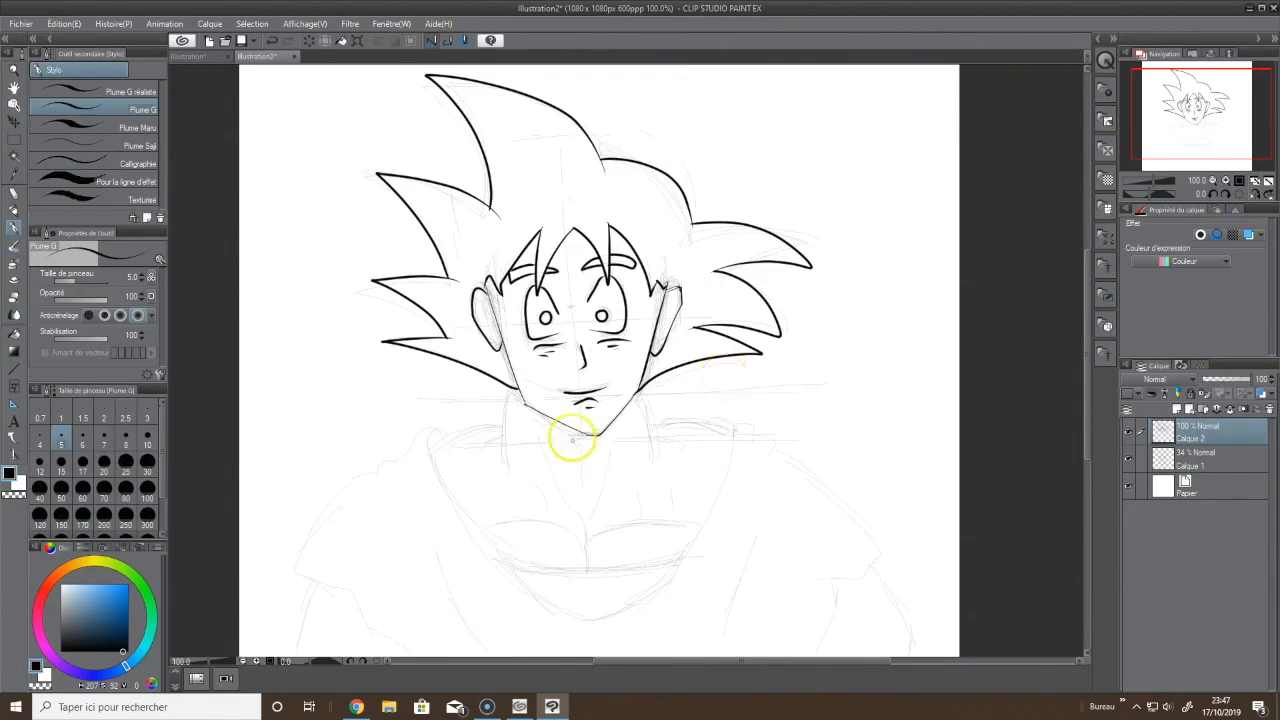
Thicken the left cheek line and ink the inner folds of both ears
drag(494, 311, 518, 388)
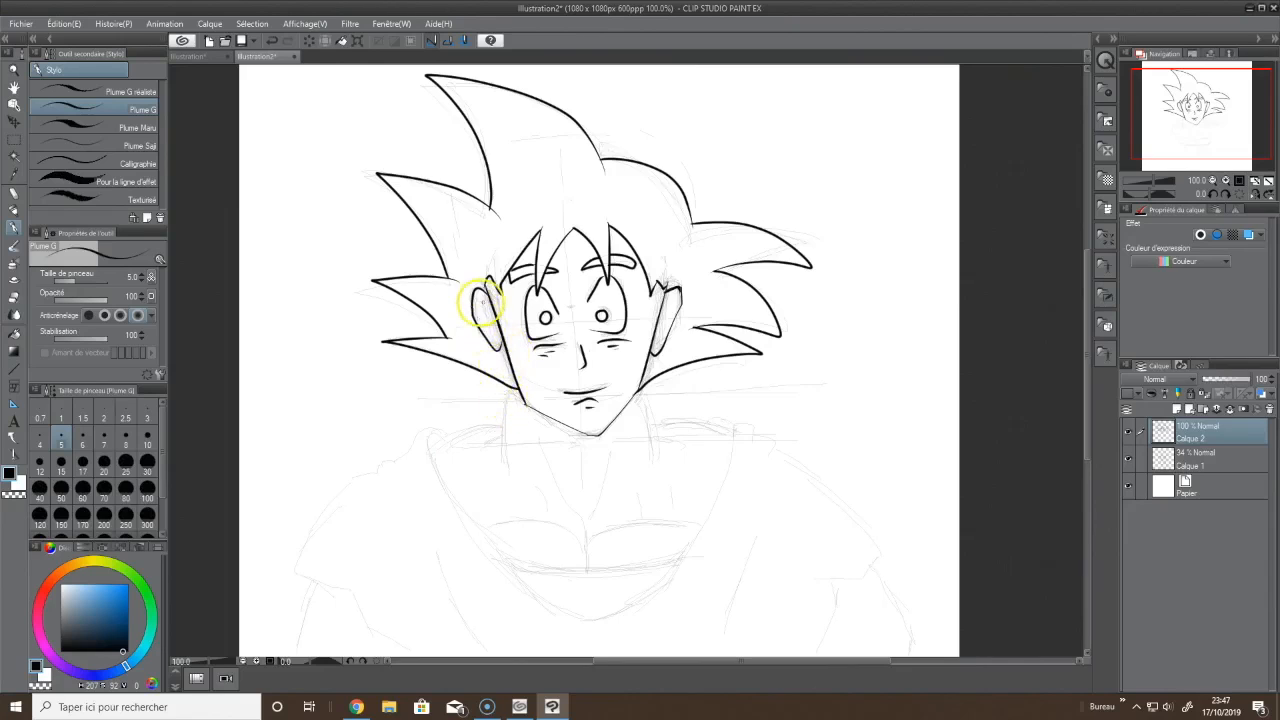
drag(486, 283, 490, 307)
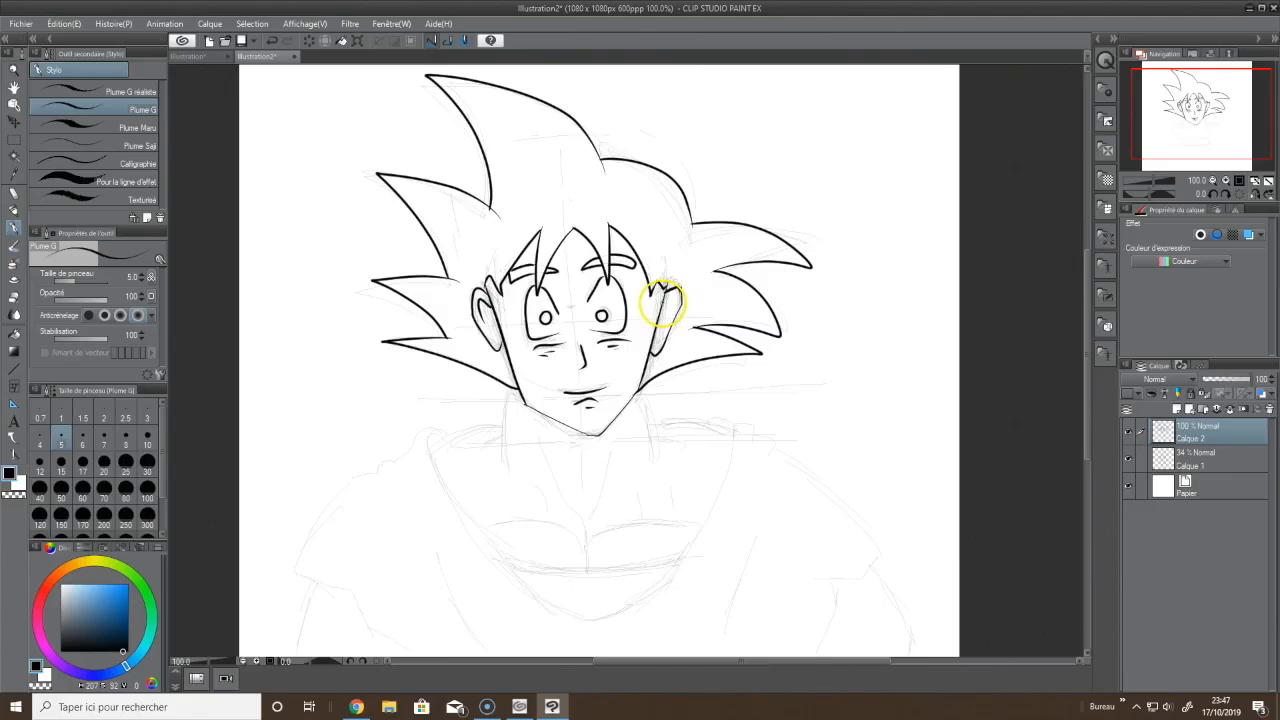
drag(663, 301, 676, 297)
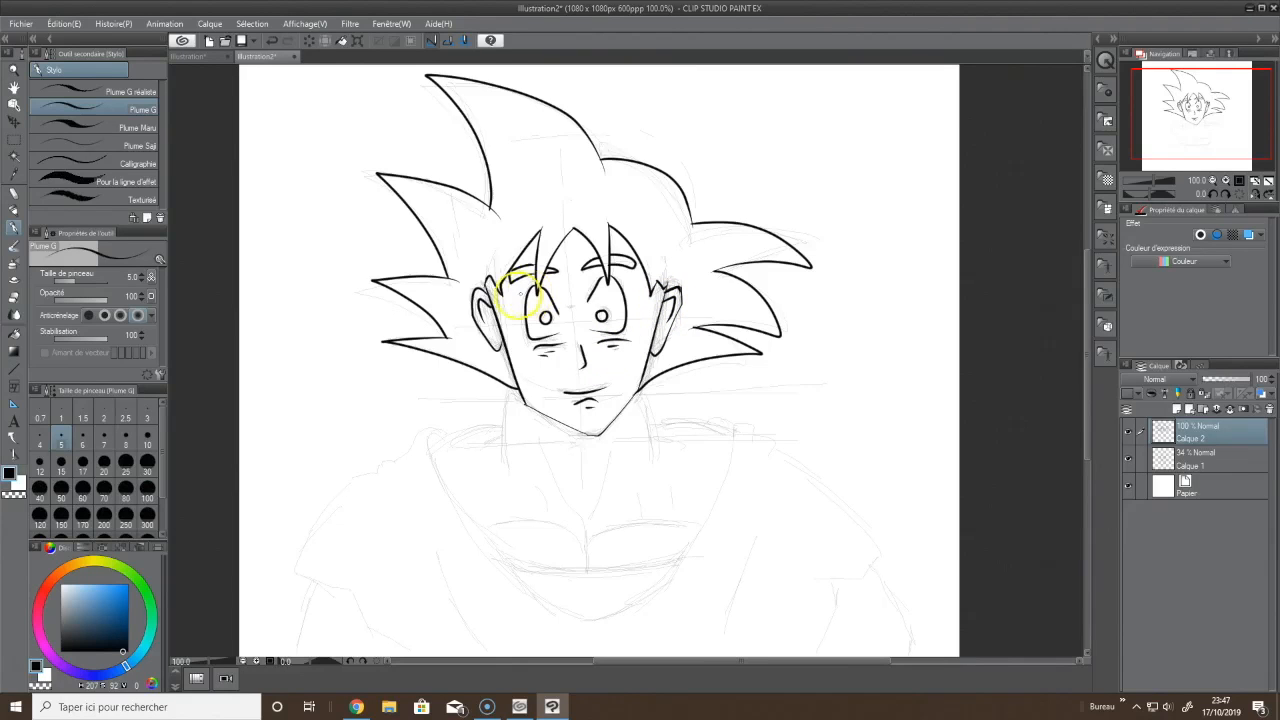
drag(675, 298, 667, 308)
drag(646, 366, 656, 342)
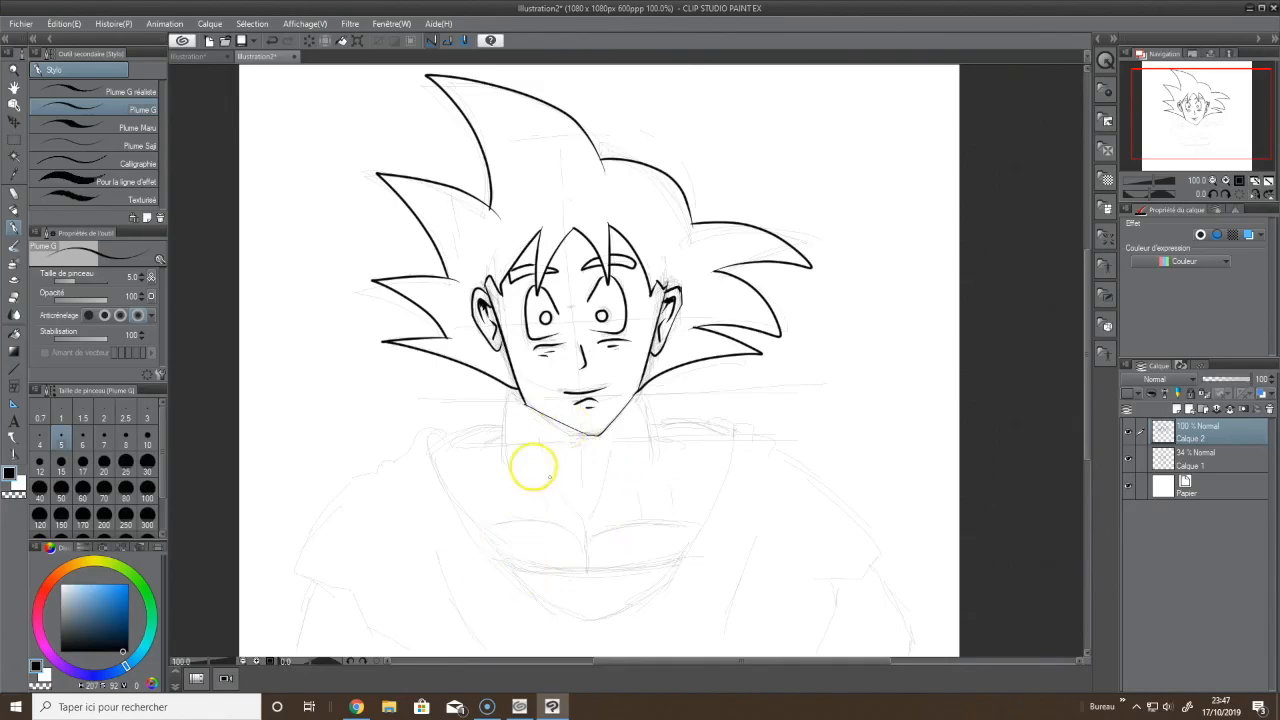
Ink both sides of the neck and the curved shoulder muscle lines running out to the collar
drag(511, 391, 509, 479)
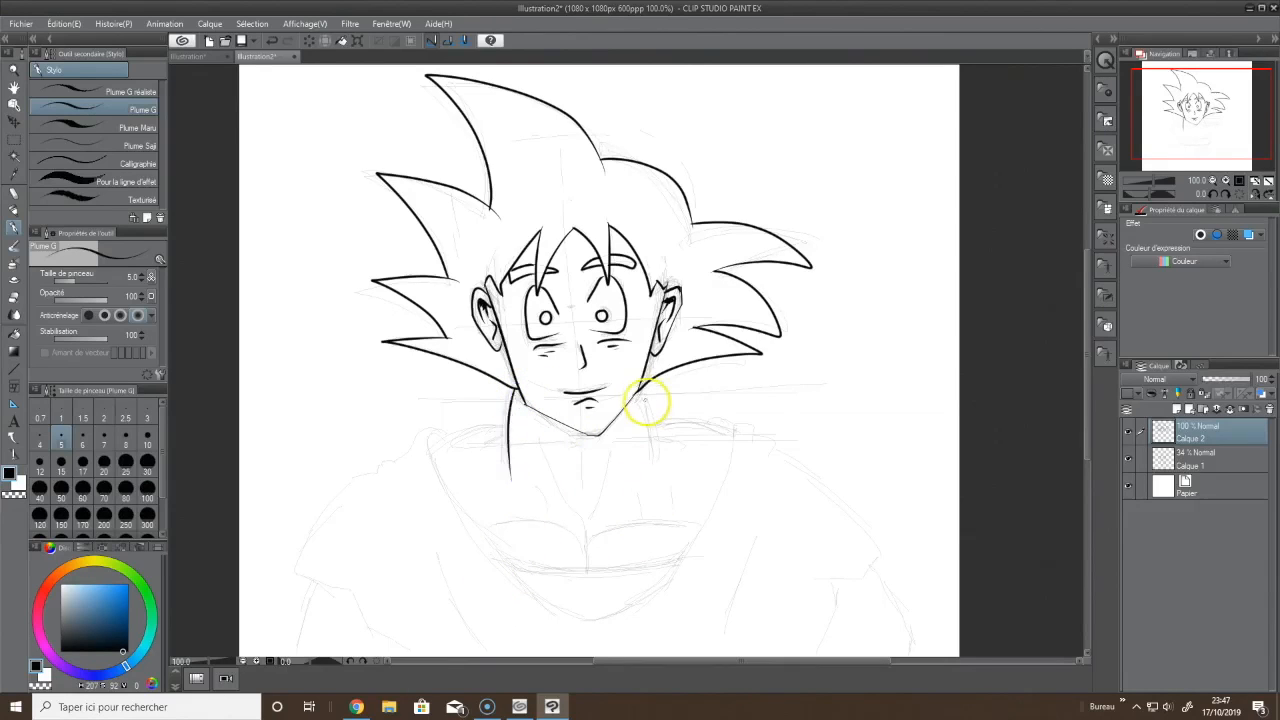
drag(640, 402, 648, 465)
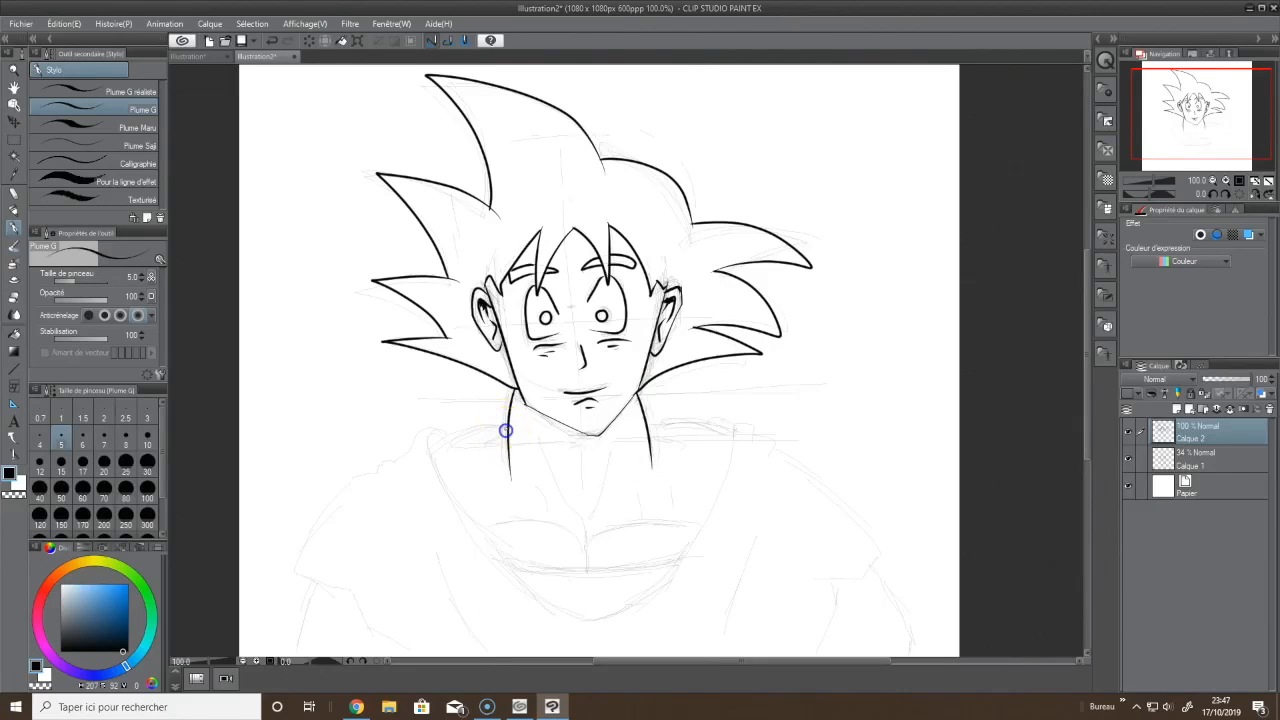
drag(453, 438, 431, 457)
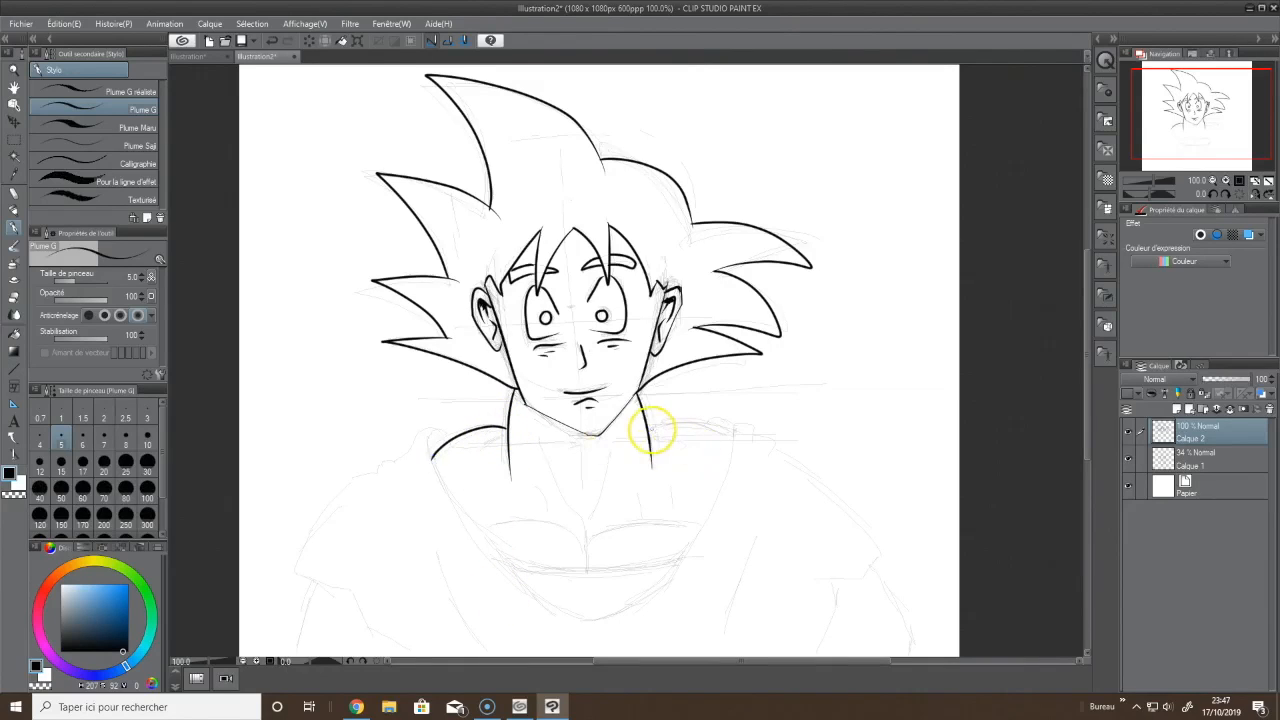
drag(647, 431, 733, 439)
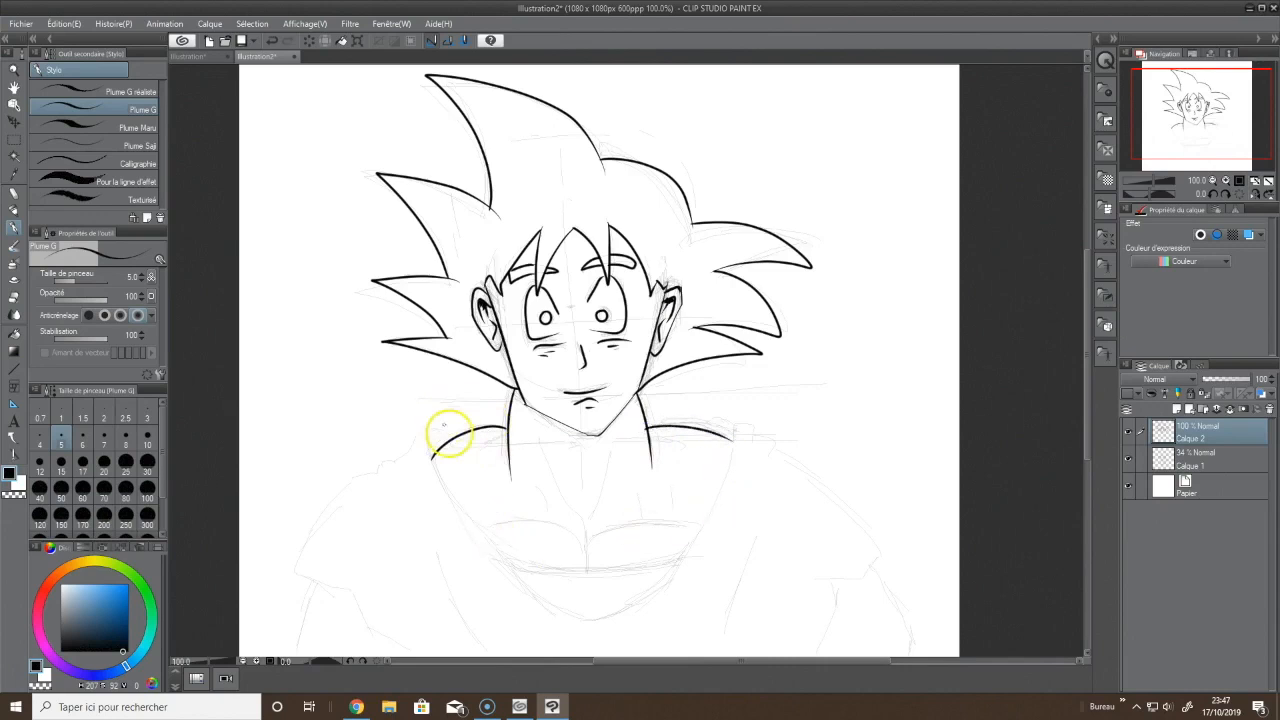
Ink the garment's deep rounded collar from both shoulders down to its lowest point on the chest
drag(430, 462, 507, 573)
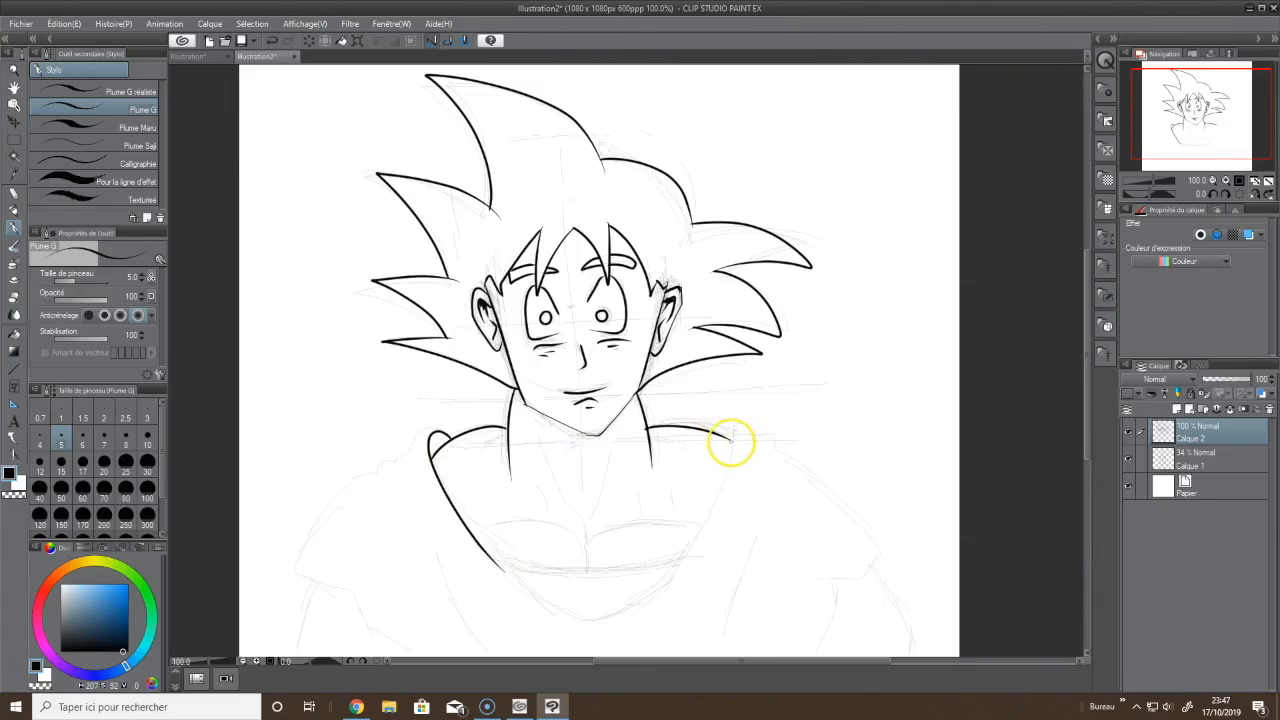
mouse_move(728, 468)
mouse_down()
mouse_move(685, 563)
mouse_move(628, 610)
mouse_up()
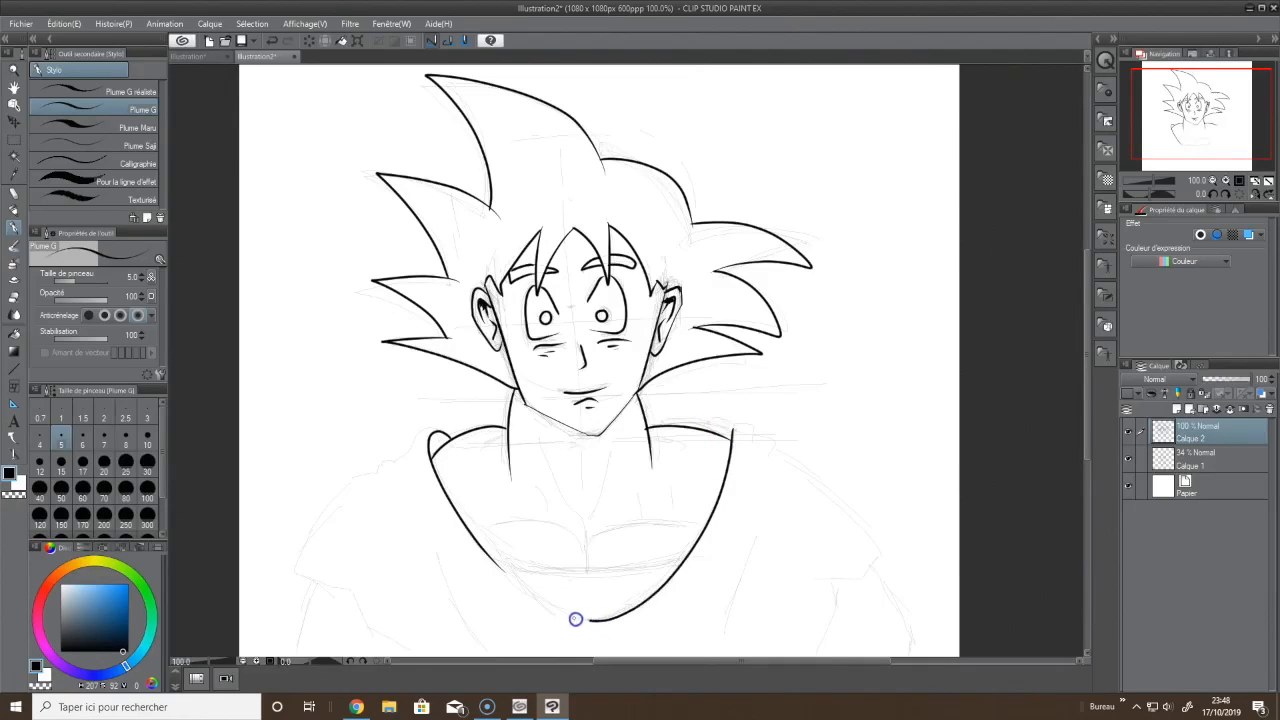
drag(548, 607, 520, 589)
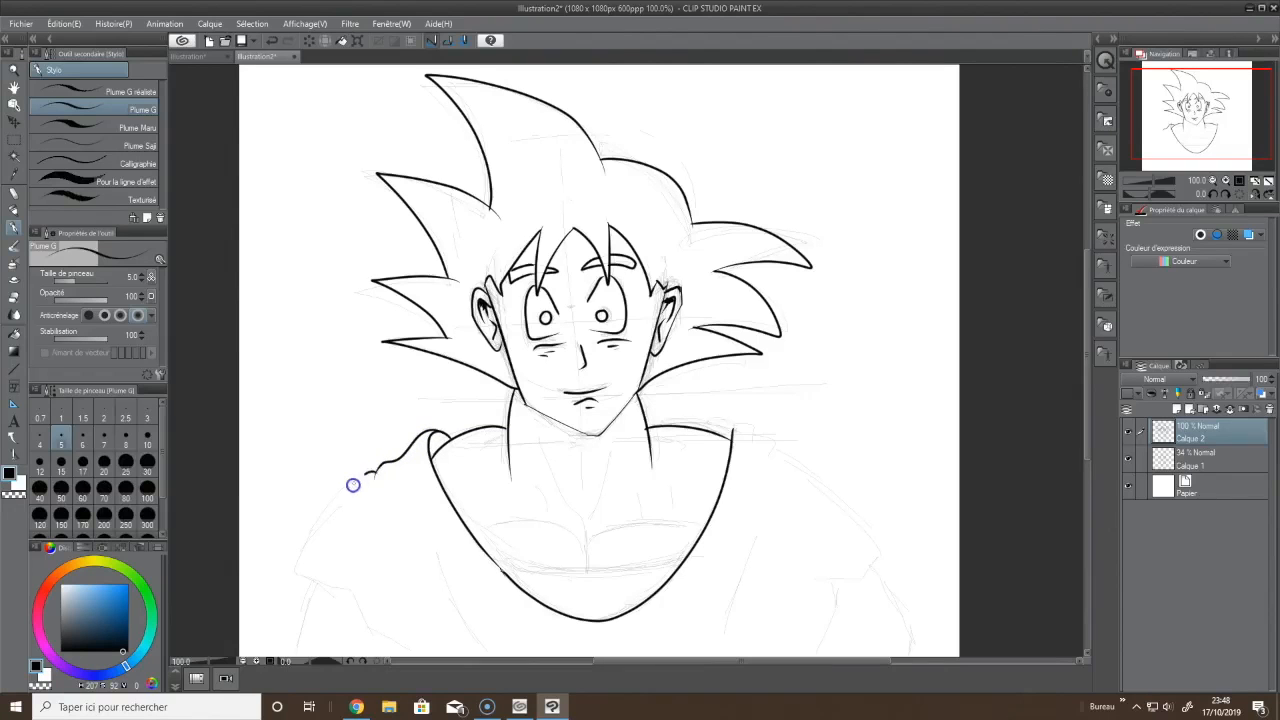
Ink the garment's outer shoulder contours and the jagged sleeve openings on both sides
drag(340, 491, 291, 575)
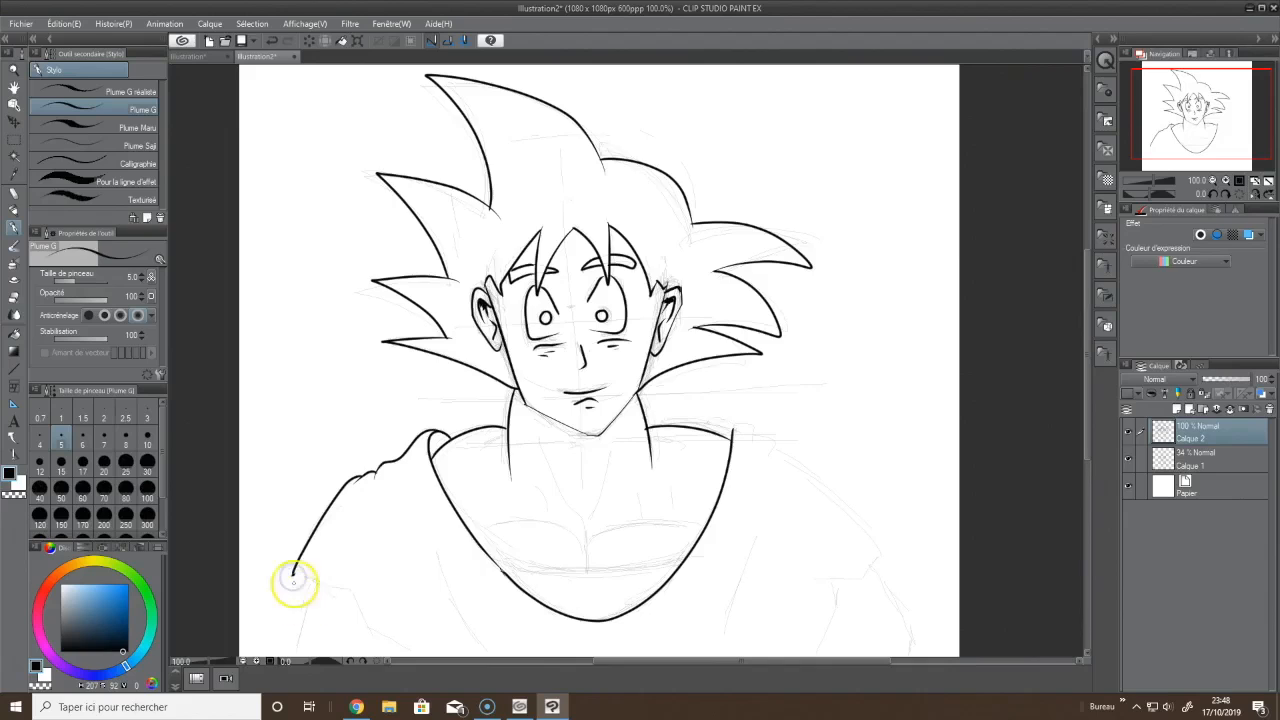
drag(293, 572, 357, 600)
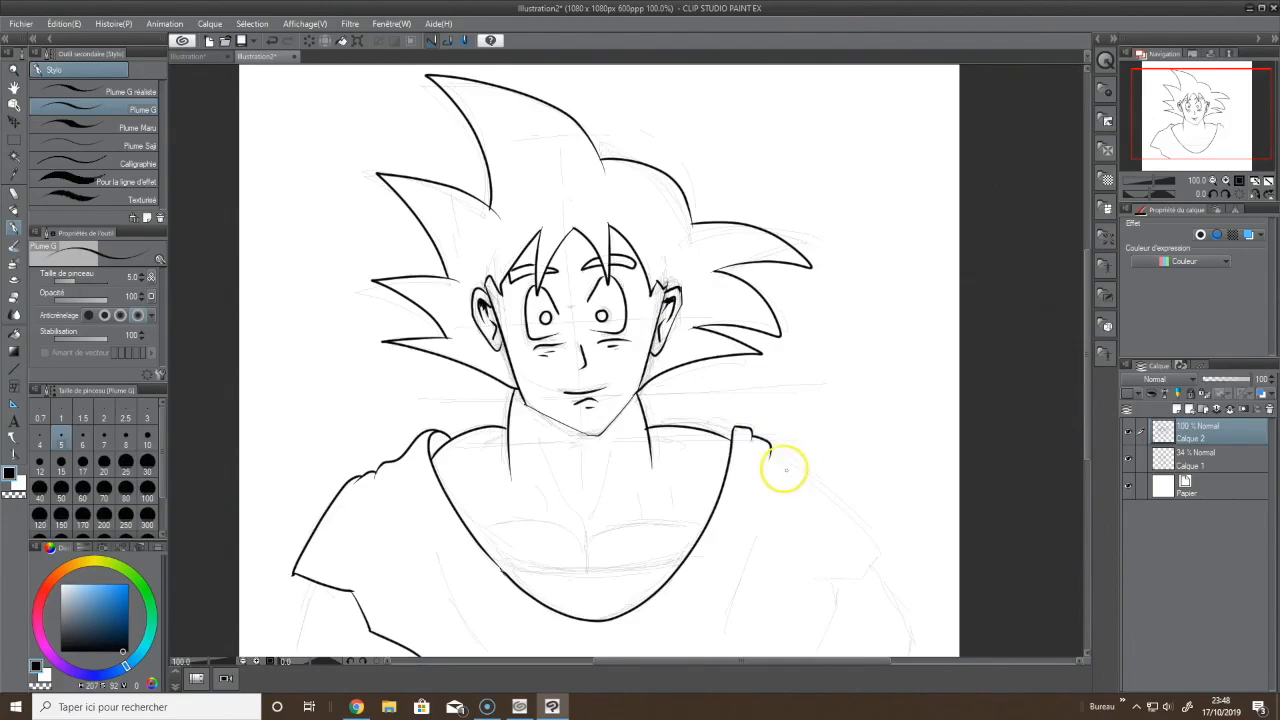
mouse_move(771, 446)
mouse_down()
mouse_move(823, 483)
mouse_move(880, 559)
mouse_up()
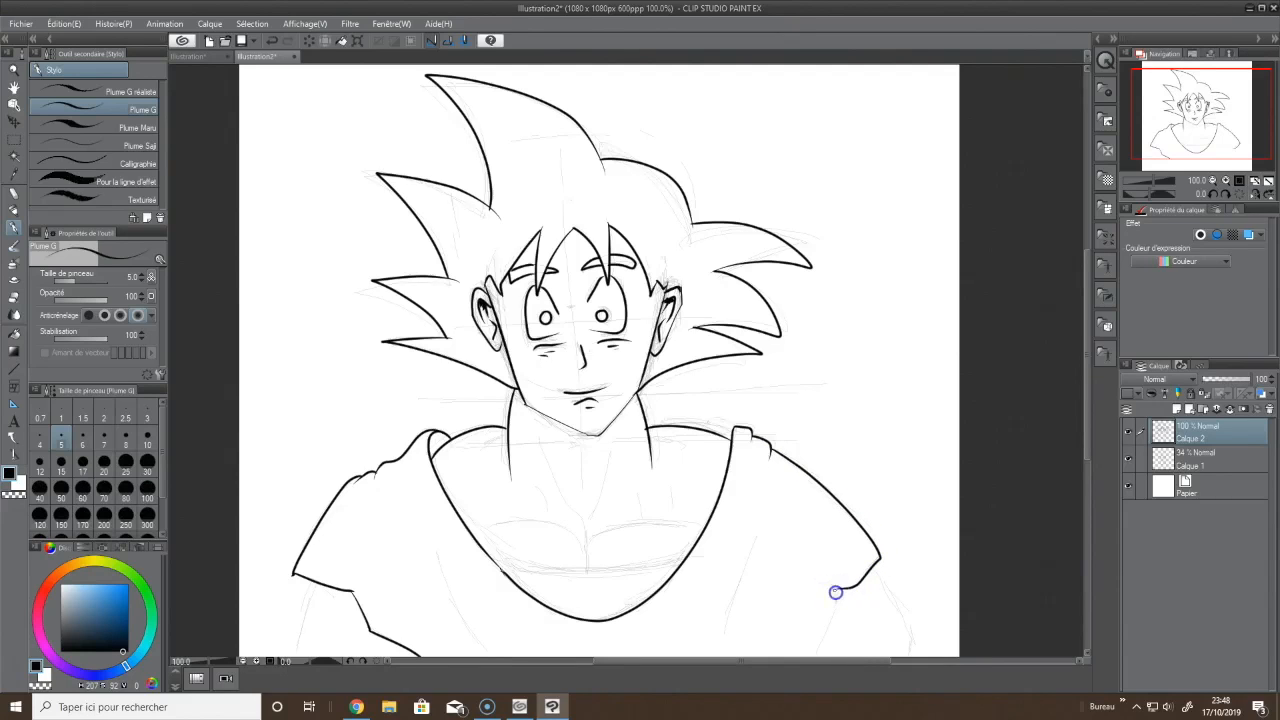
drag(835, 609, 803, 679)
Ink the outer contours of both arms from the sleeves down to the canvas edge, reworking the strokes for narrower arms
drag(879, 564, 905, 651)
drag(310, 587, 305, 678)
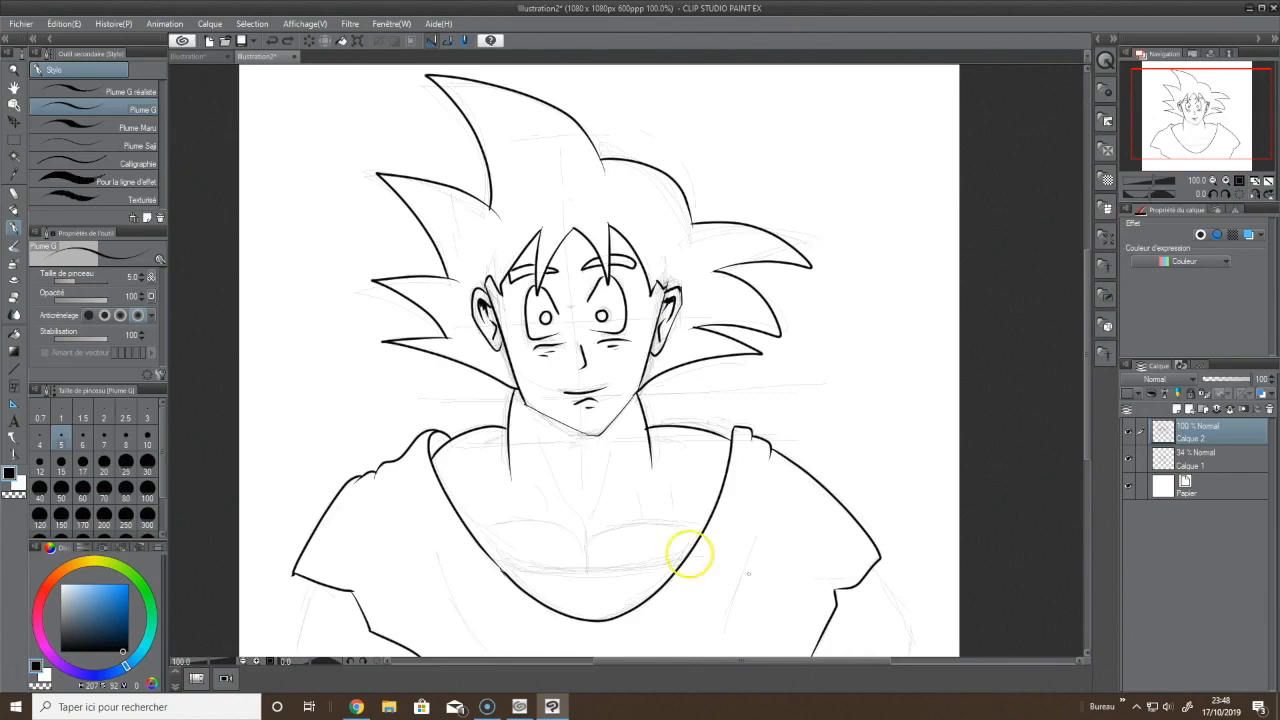
drag(873, 567, 900, 680)
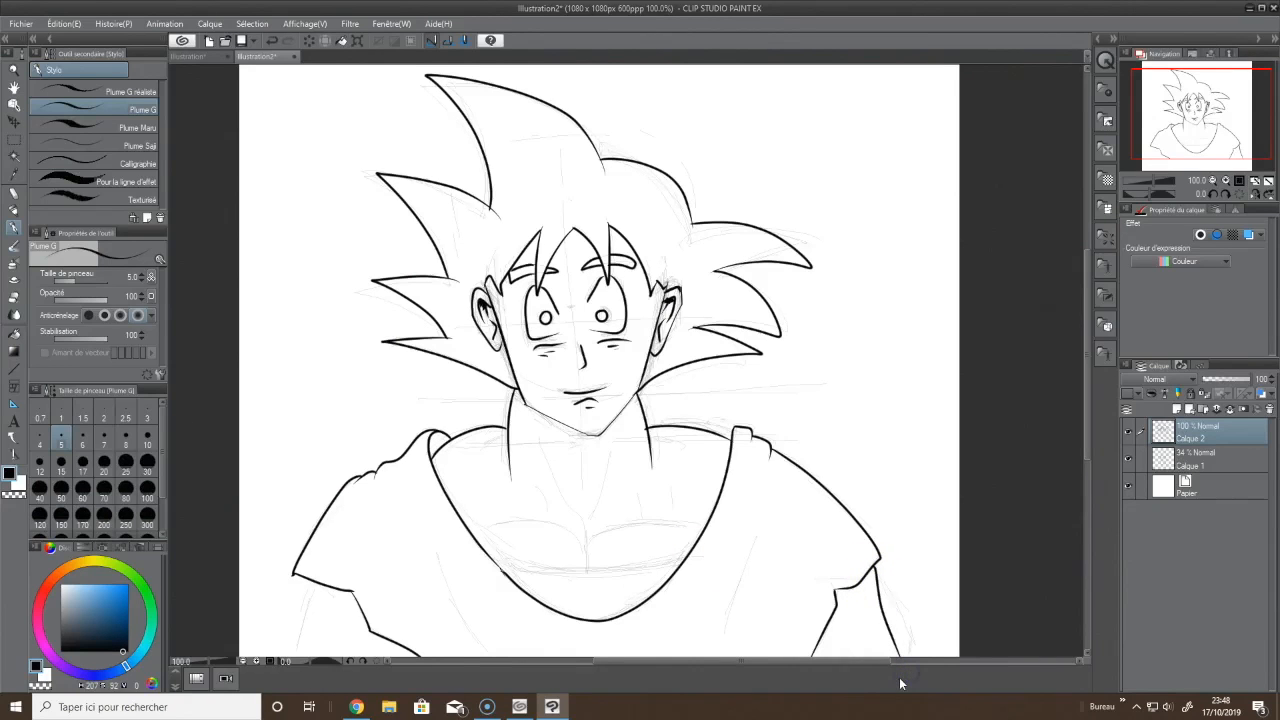
drag(306, 586, 304, 662)
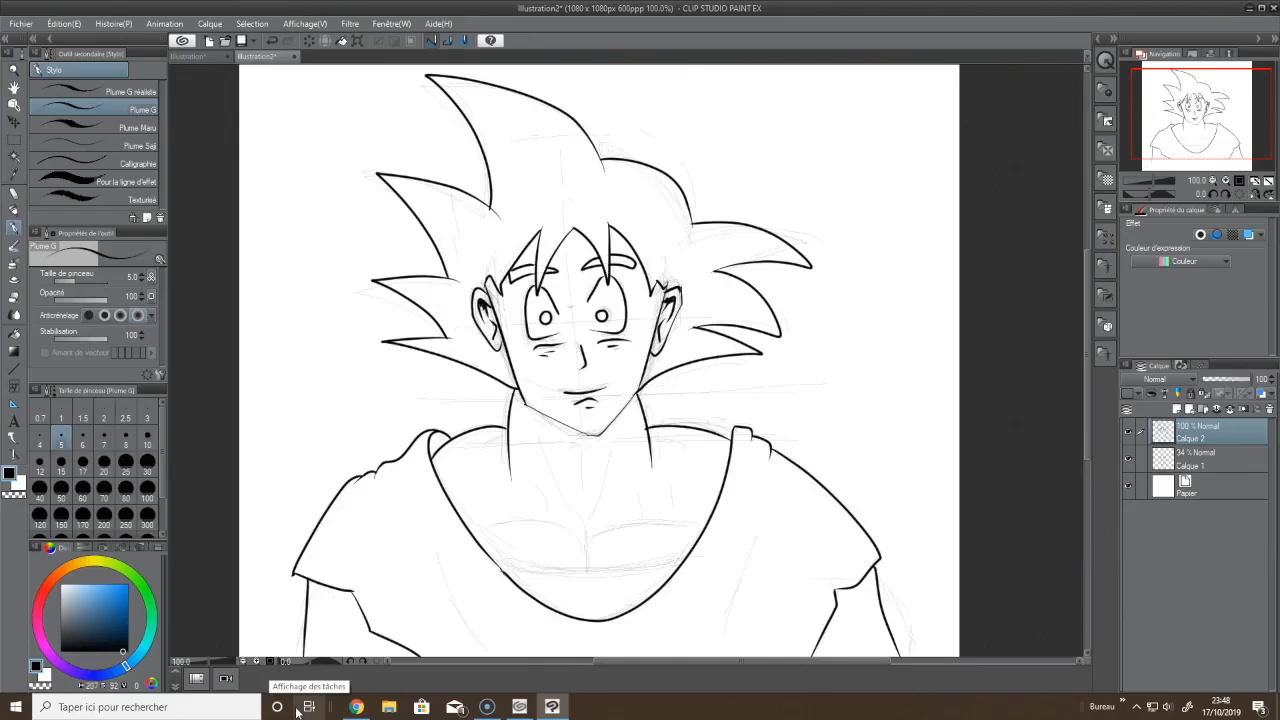
drag(877, 580, 884, 655)
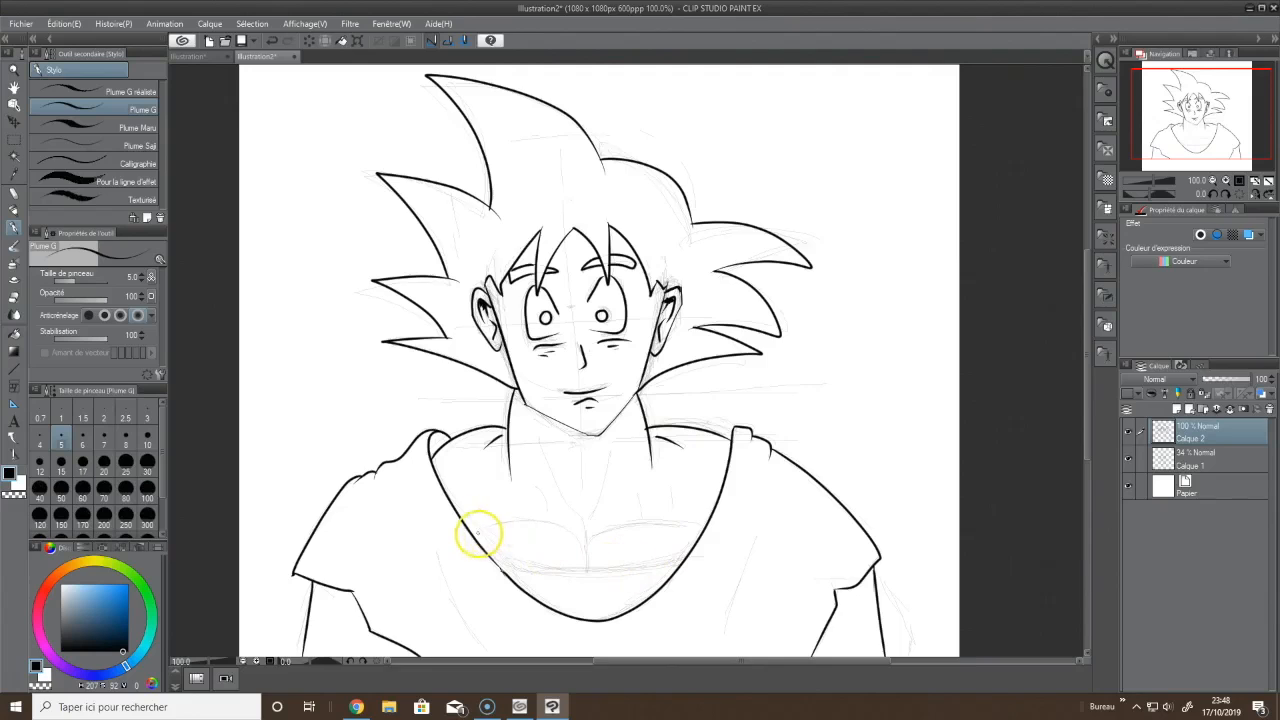
Ink the two chest muscle curves with their central crease and the undershirt edge across the collar opening
mouse_move(511, 523)
mouse_down()
mouse_move(574, 524)
mouse_move(588, 572)
mouse_up()
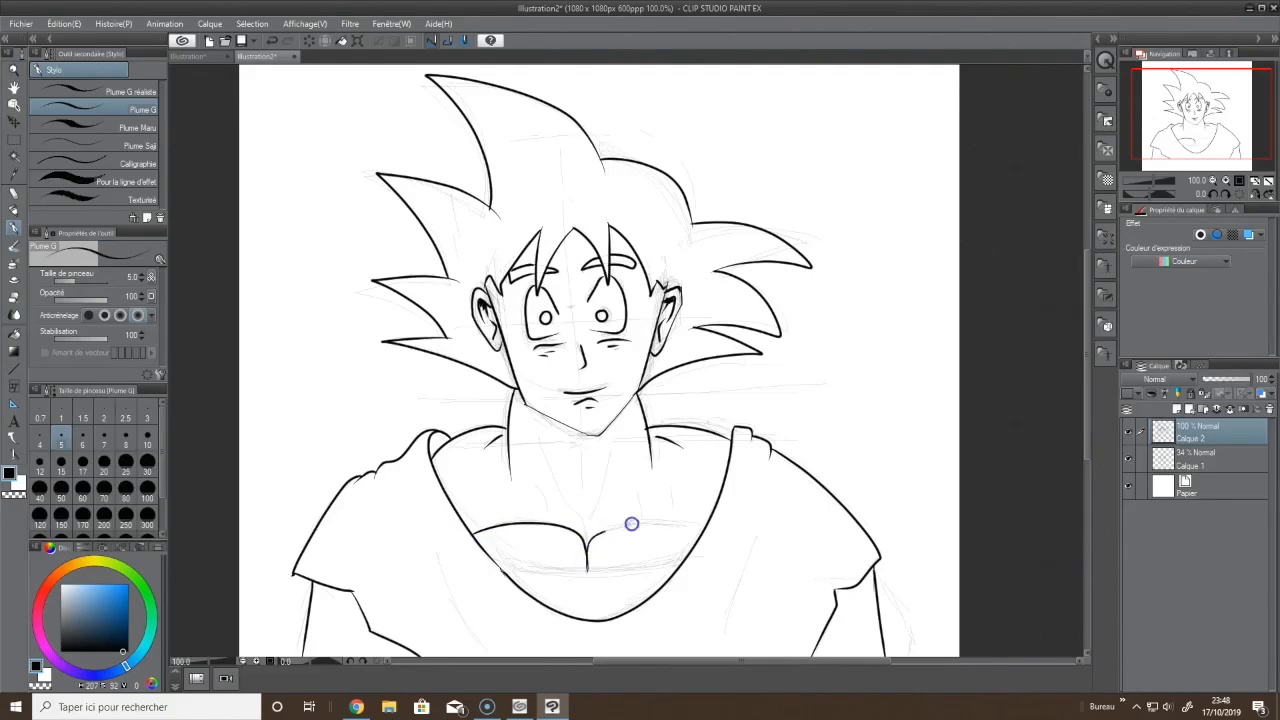
drag(597, 528, 693, 521)
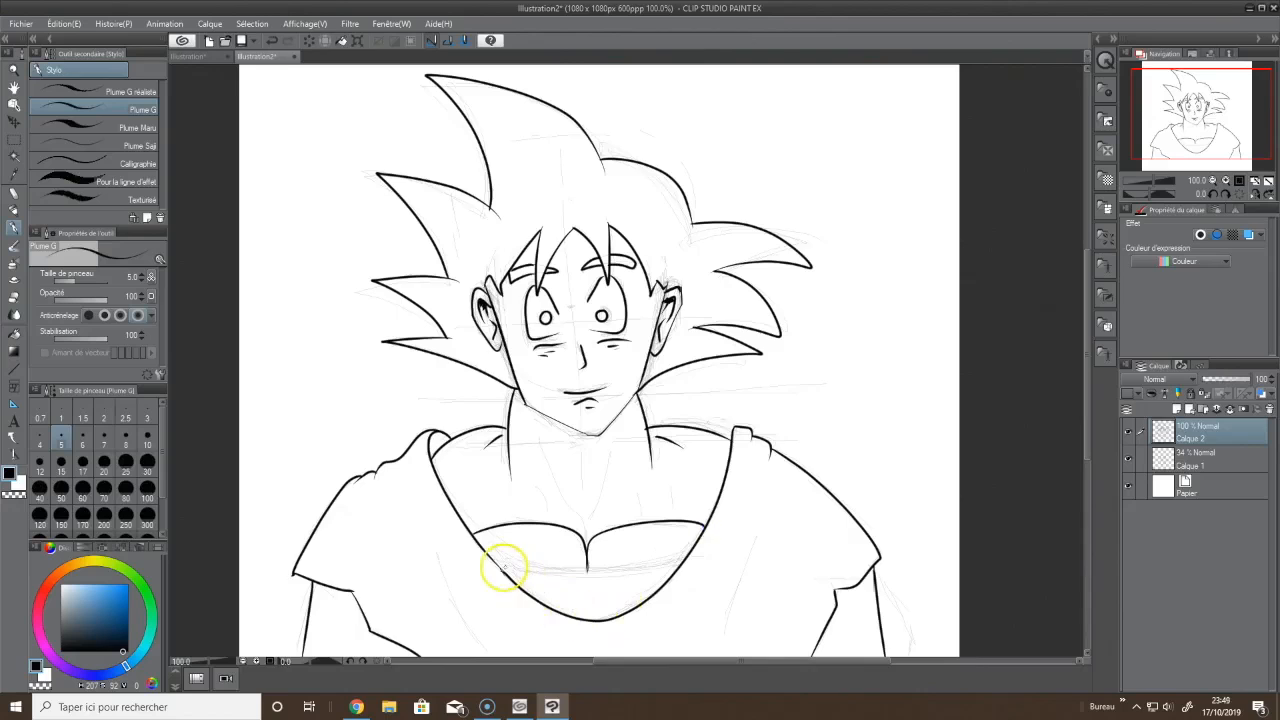
drag(505, 561, 650, 566)
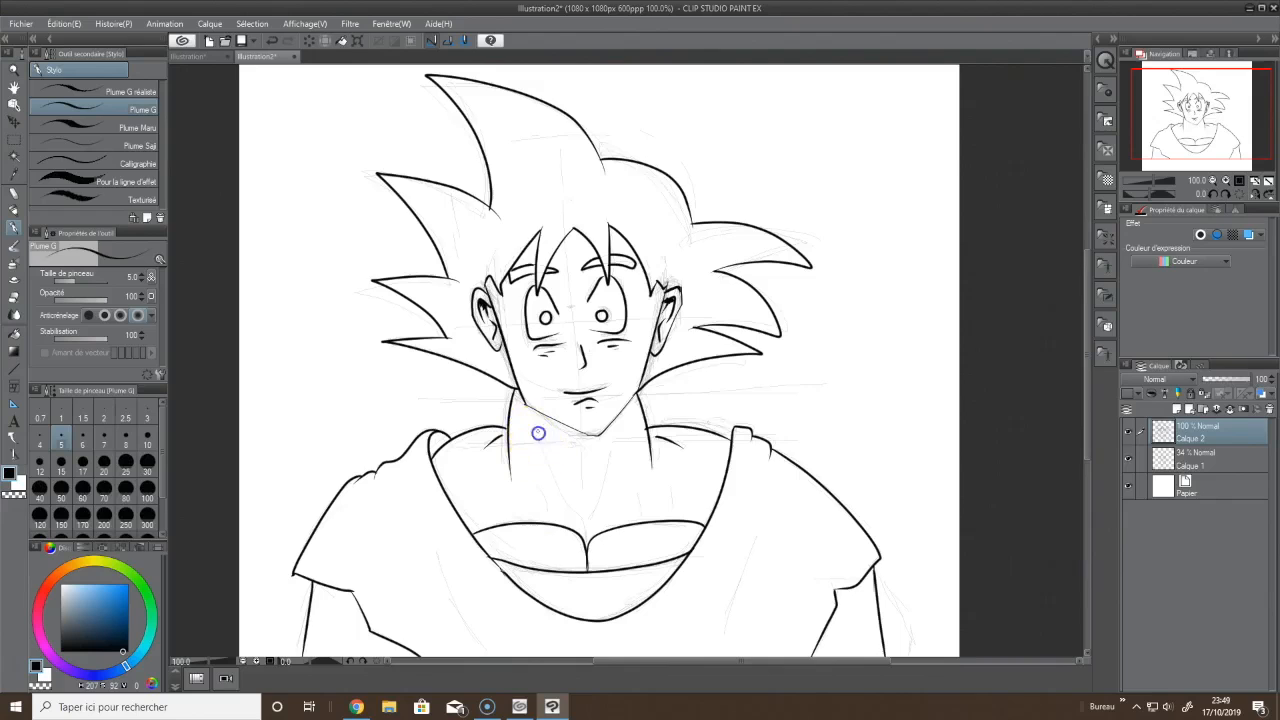
Ink the two neck tendons converging above the chest and the short collarbone marks on either side
drag(538, 433, 576, 518)
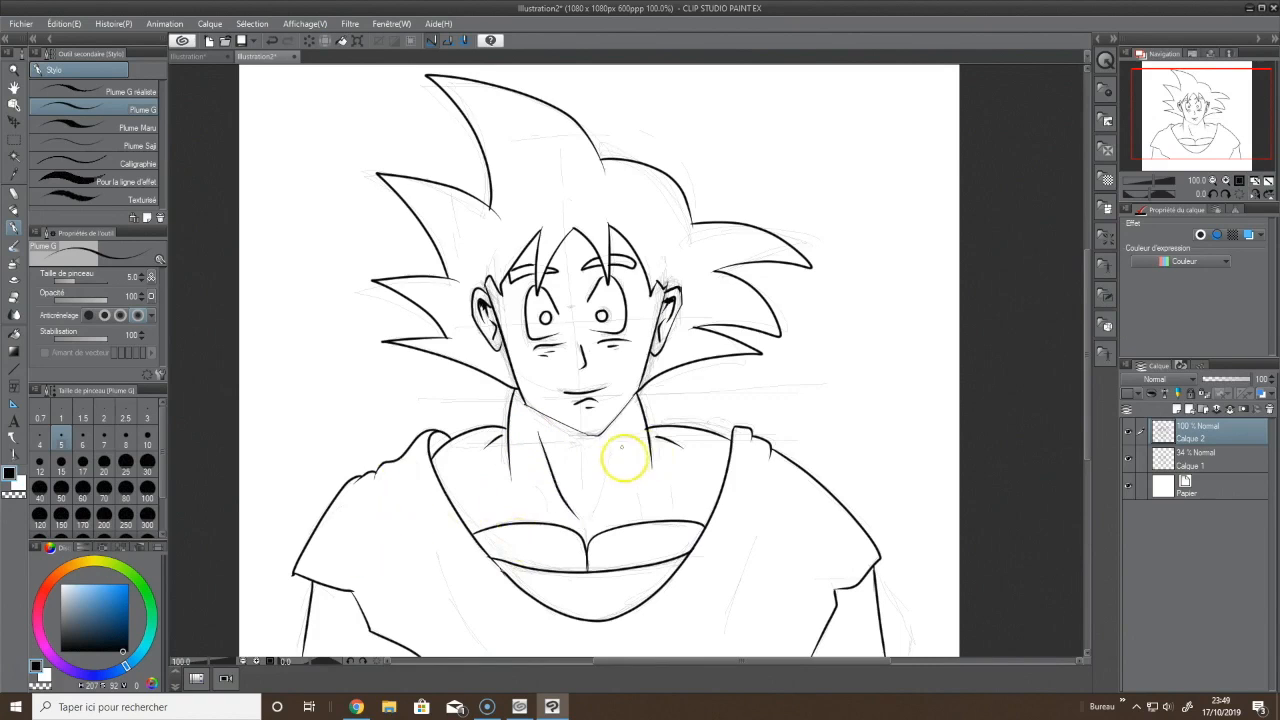
mouse_move(614, 443)
mouse_down()
mouse_move(584, 531)
mouse_move(547, 512)
mouse_up()
drag(638, 492, 640, 513)
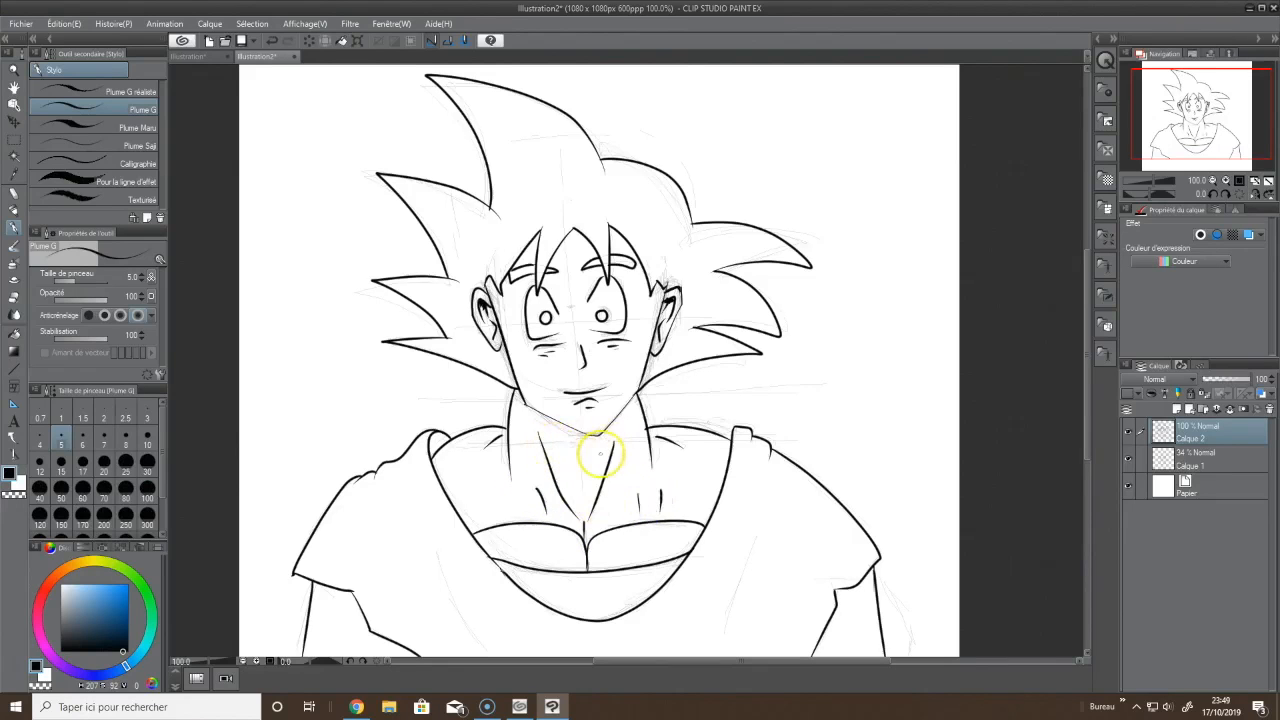
Ink a short crease beside the neck tendon below the chin and clean up the chin contour and lower-lip mark
drag(602, 442, 594, 467)
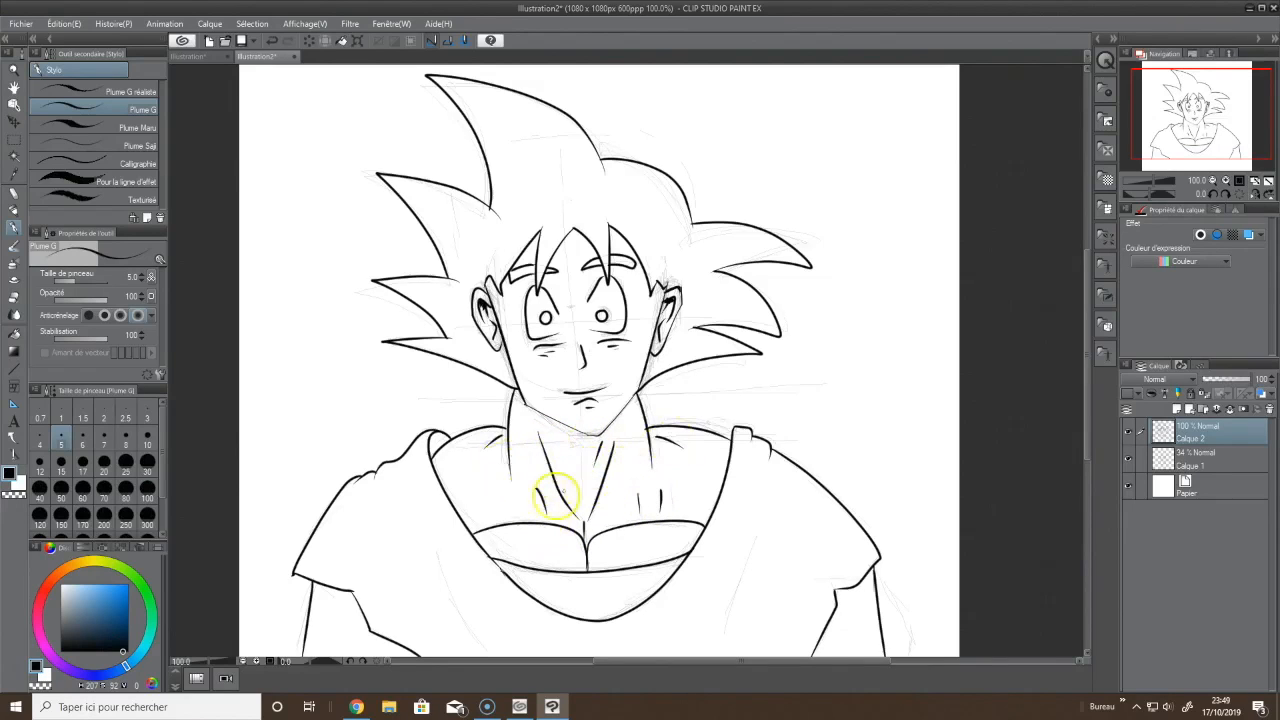
click(14, 296)
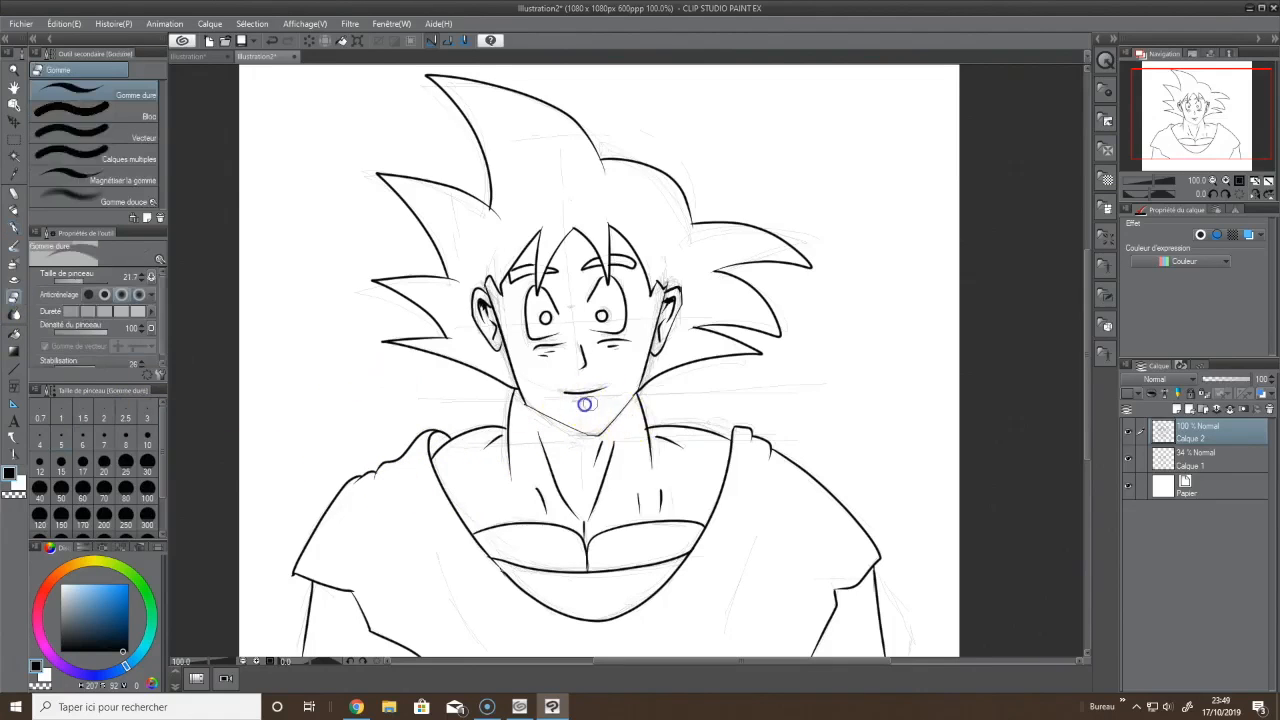
click(14, 227)
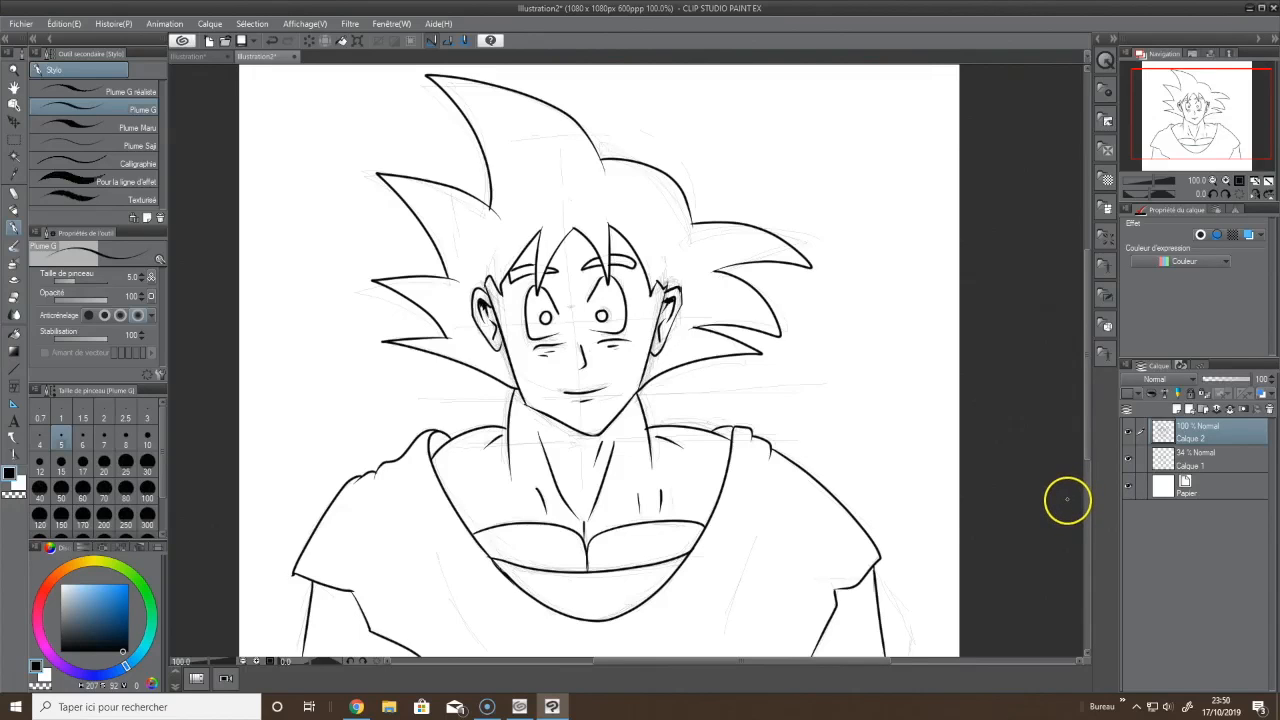
Hide the faded sketch layer Calque 1 and fill the character's hair with solid black on Calque 2
click(1128, 458)
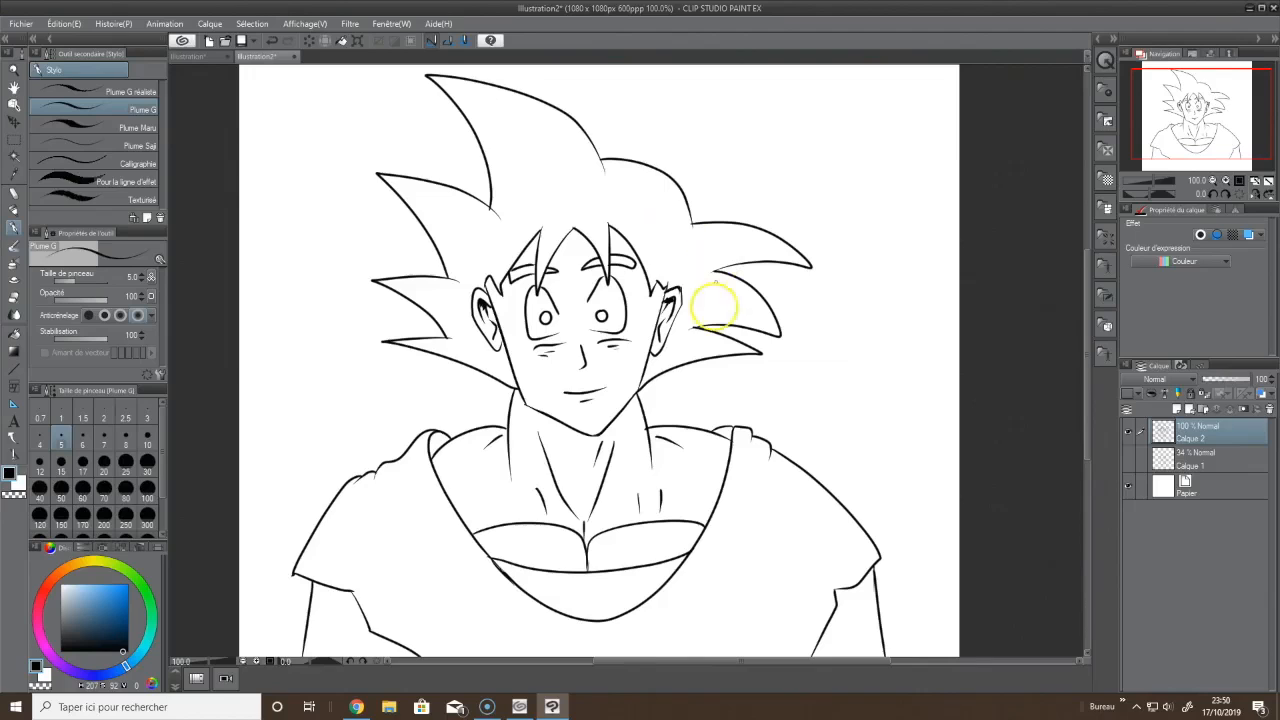
drag(607, 438, 594, 505)
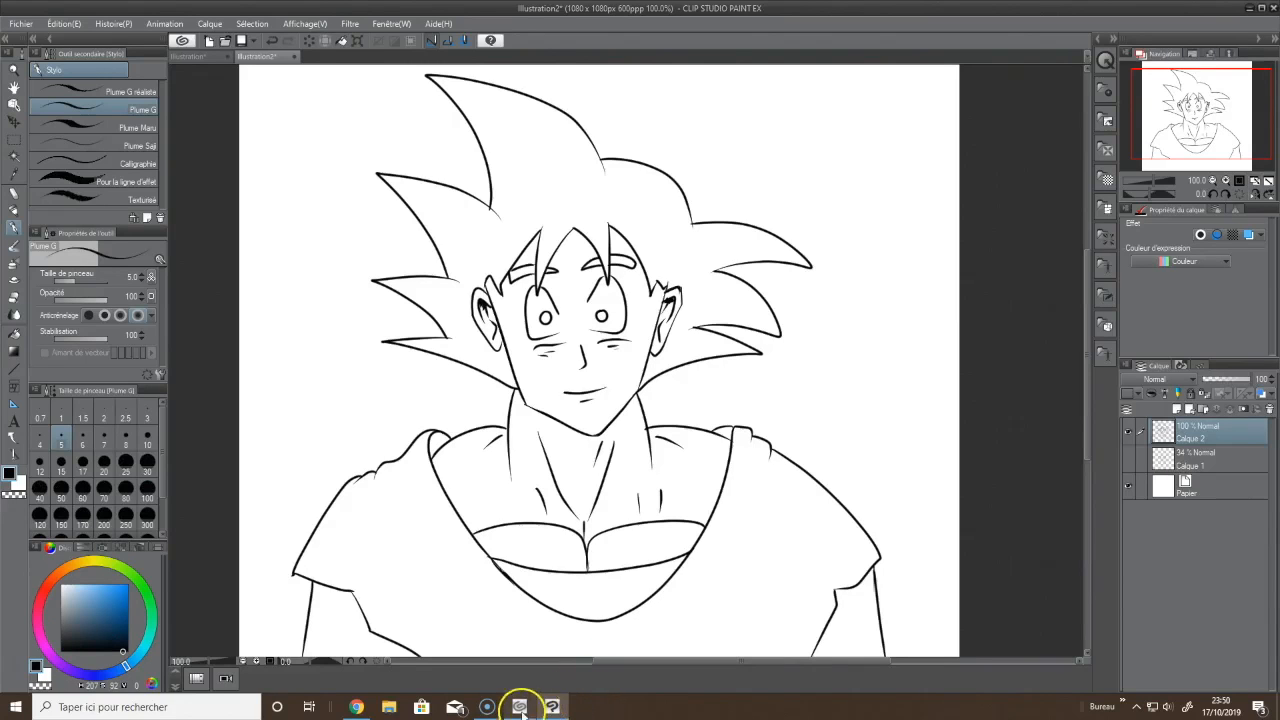
mouse_move(519, 706)
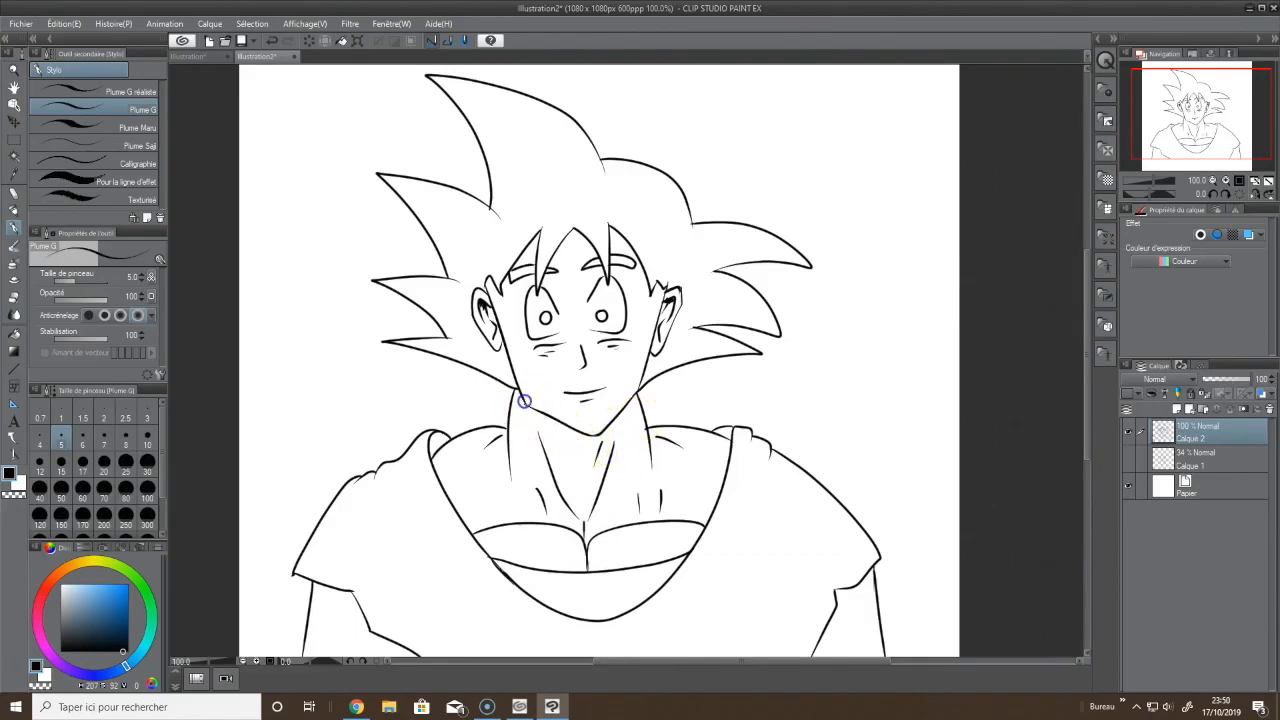
click(14, 333)
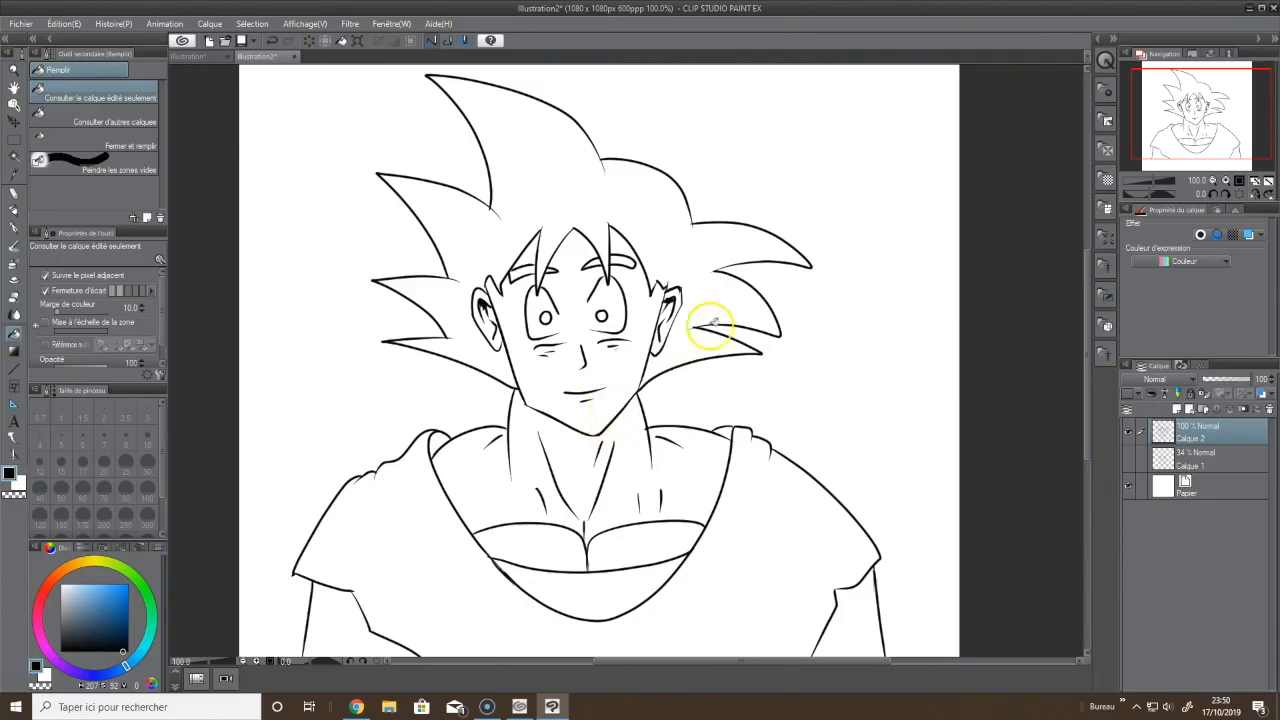
click(660, 230)
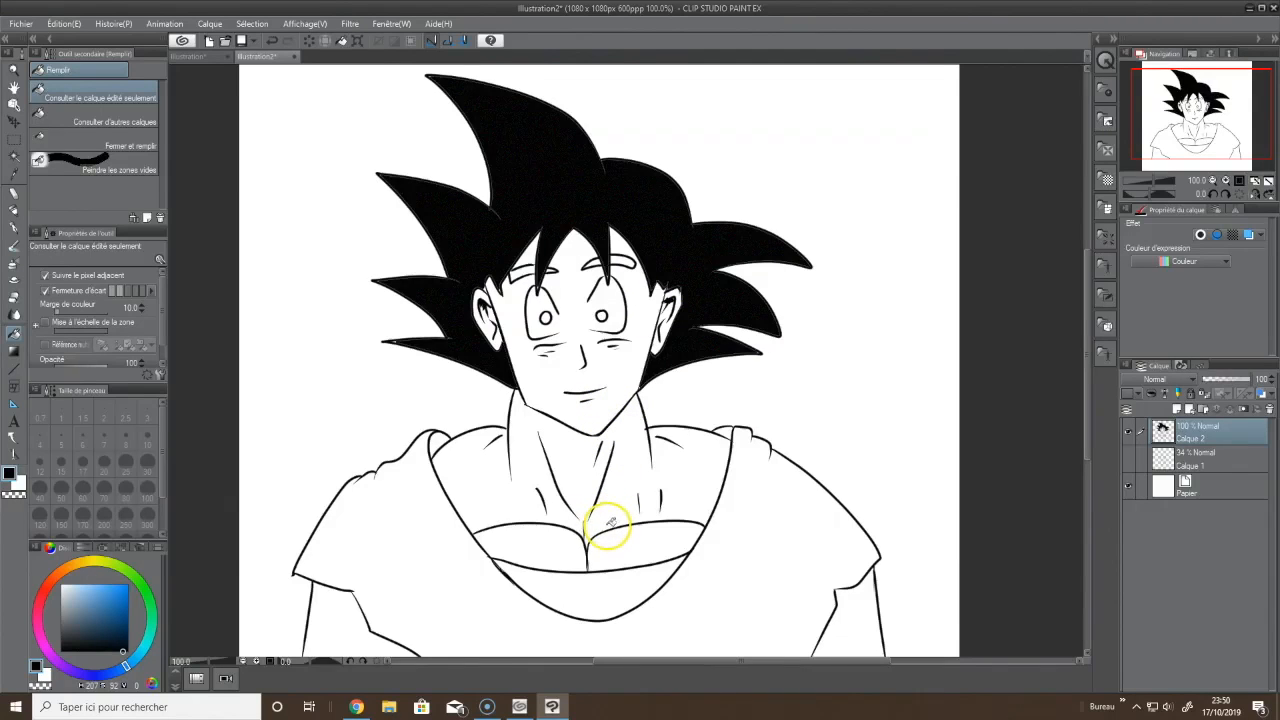
Try to fill the garment with a dark orange on the line-art layer
click(54, 577)
click(136, 611)
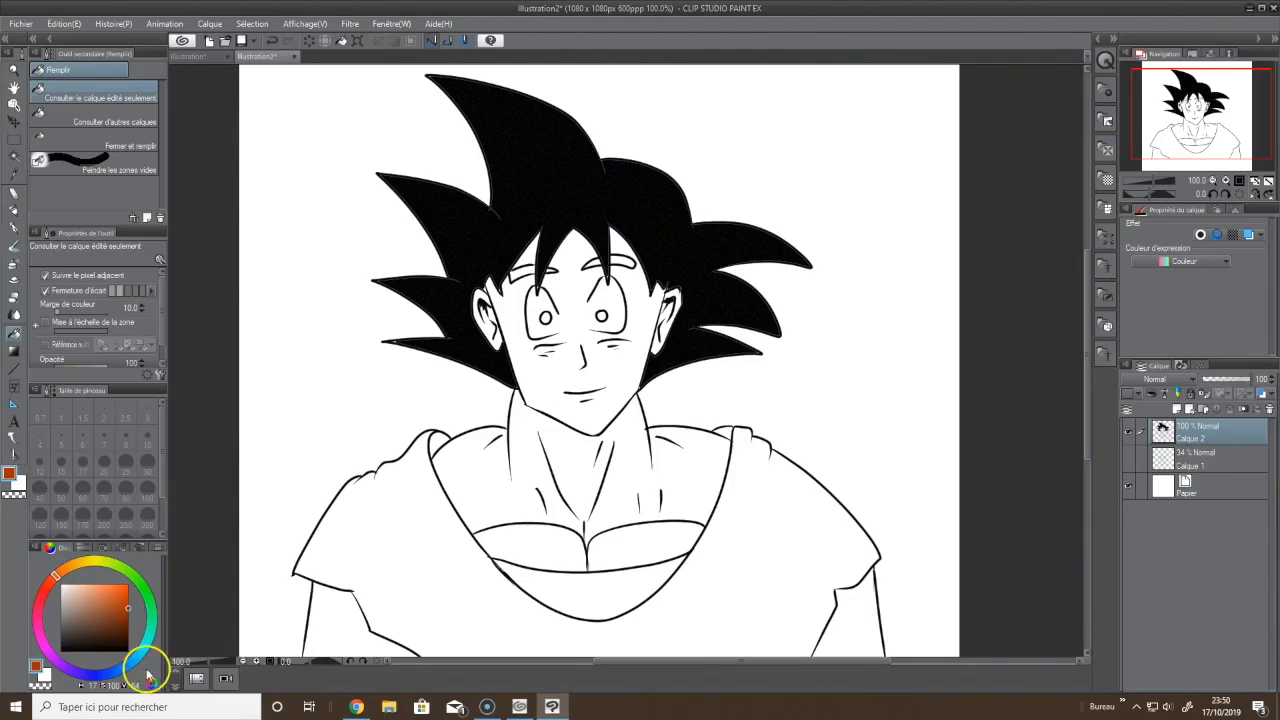
click(500, 625)
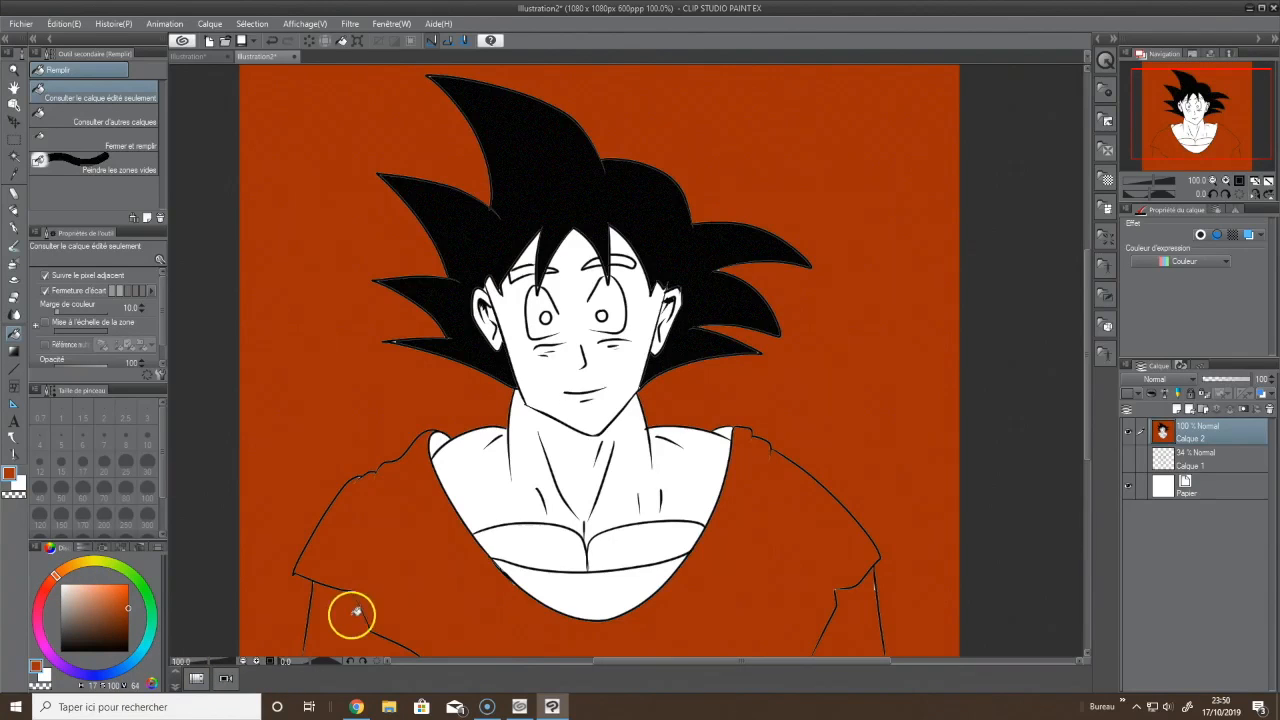
key(ctrl+z)
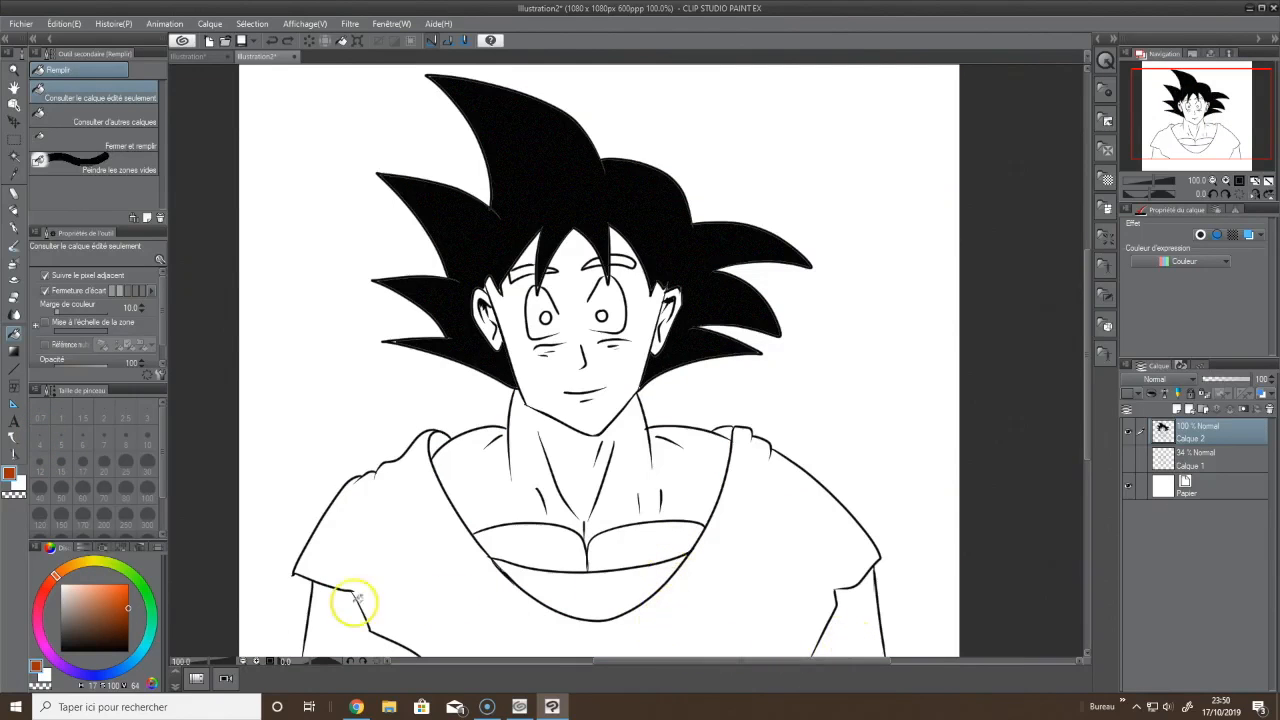
Touch up the jagged sleeve outline in black with Plume G and move the line-art layer down toward the canvas's lower edge
click(128, 650)
click(14, 228)
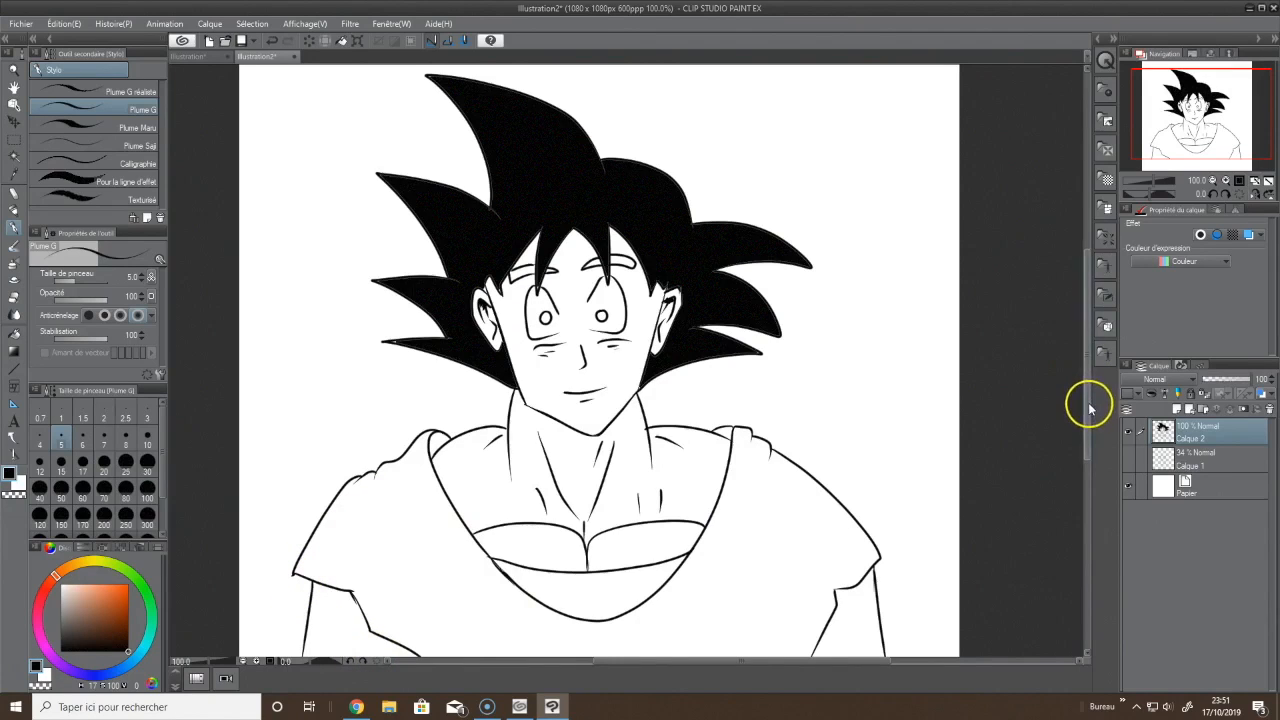
drag(1086, 400, 1088, 443)
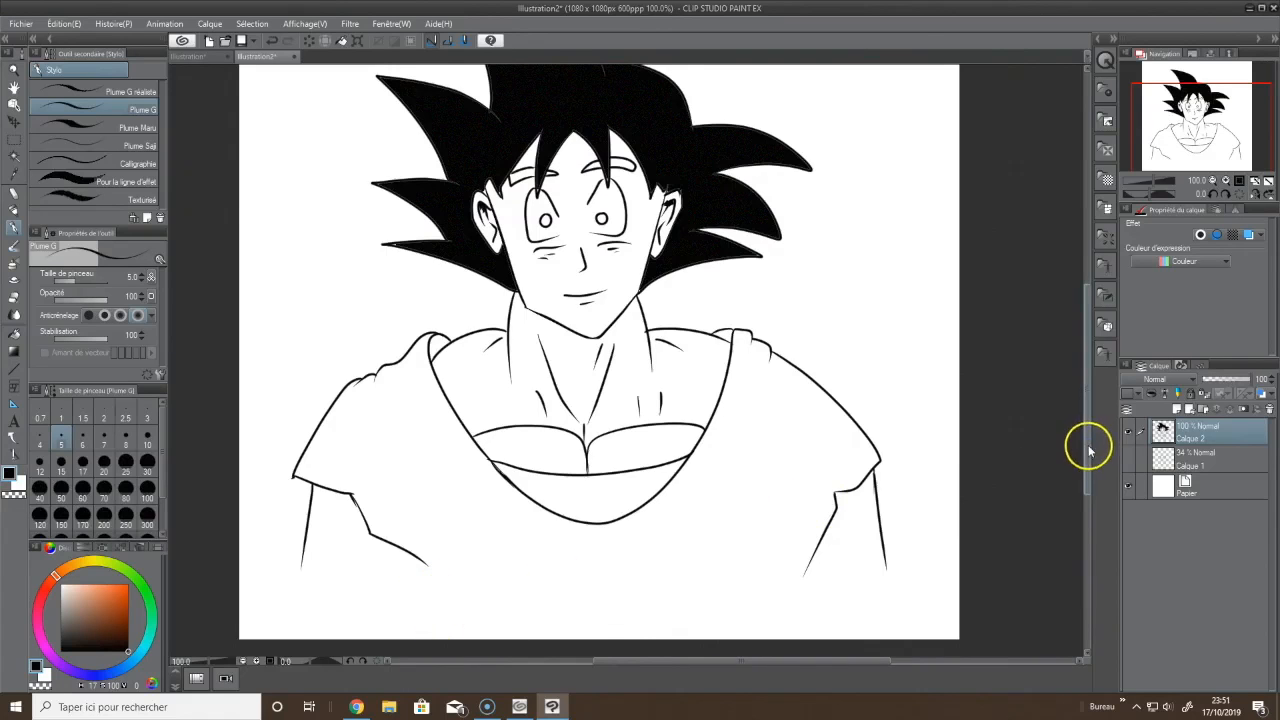
drag(1088, 446, 1088, 433)
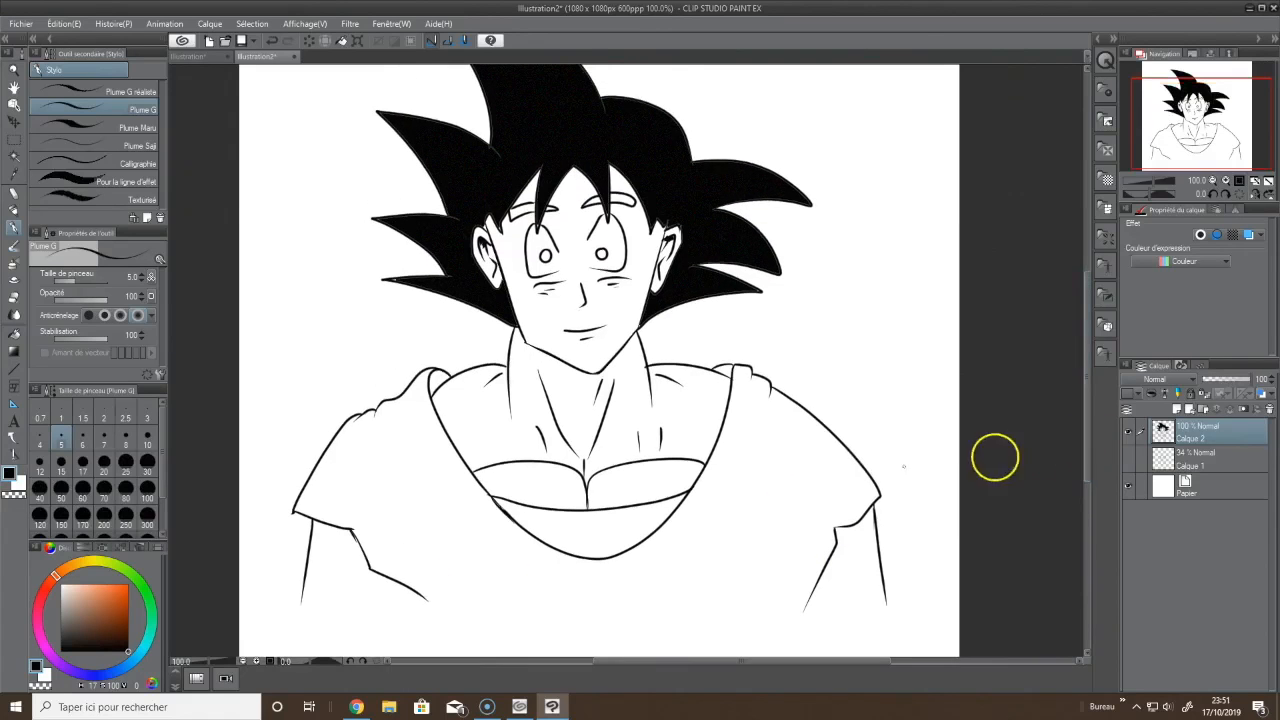
click(14, 121)
drag(662, 340, 656, 410)
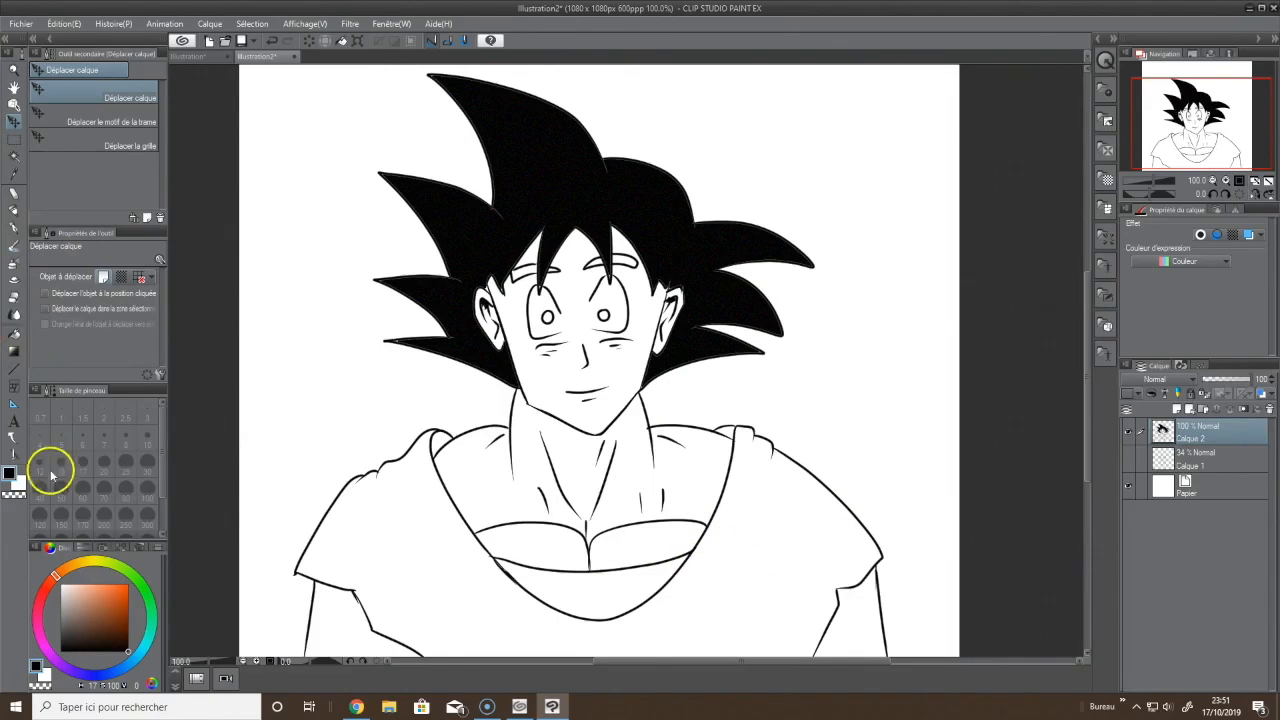
Set the drawing colour to a dark red-orange (H 11, S 94, V 65)
click(110, 610)
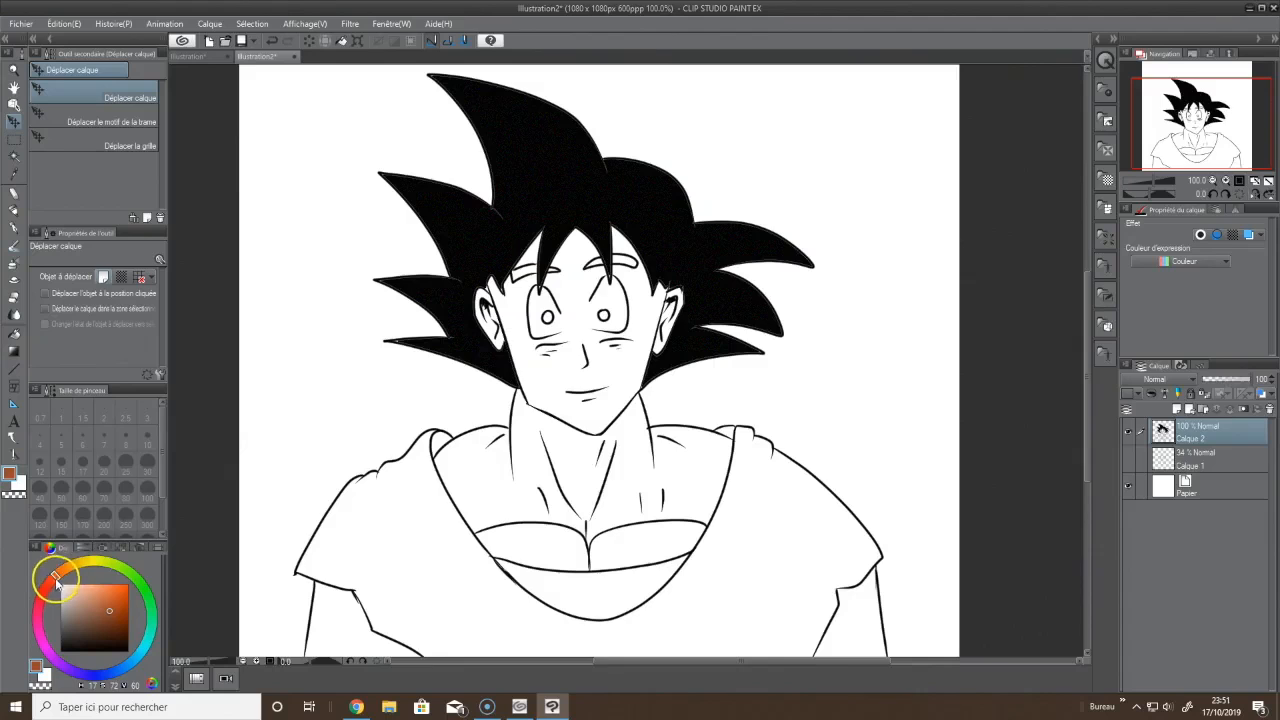
click(51, 579)
click(123, 620)
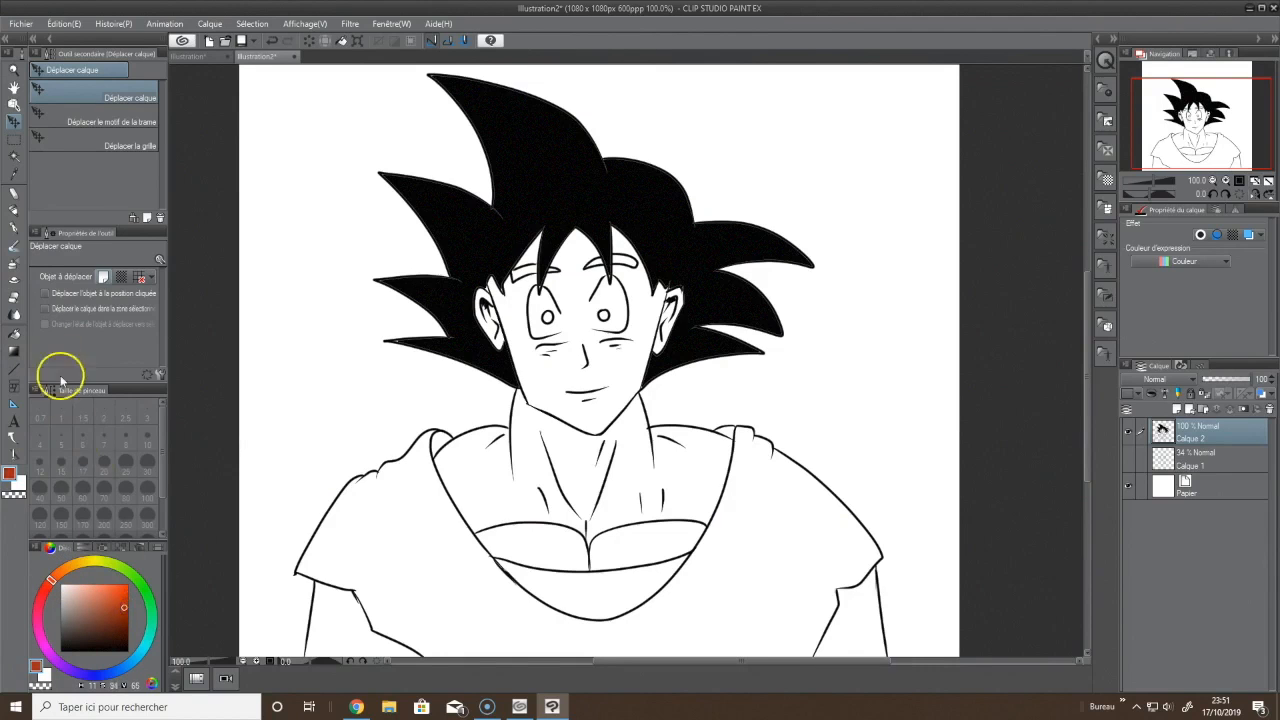
Try to fill the garment with the red-orange and undo the fill
click(20, 335)
click(451, 586)
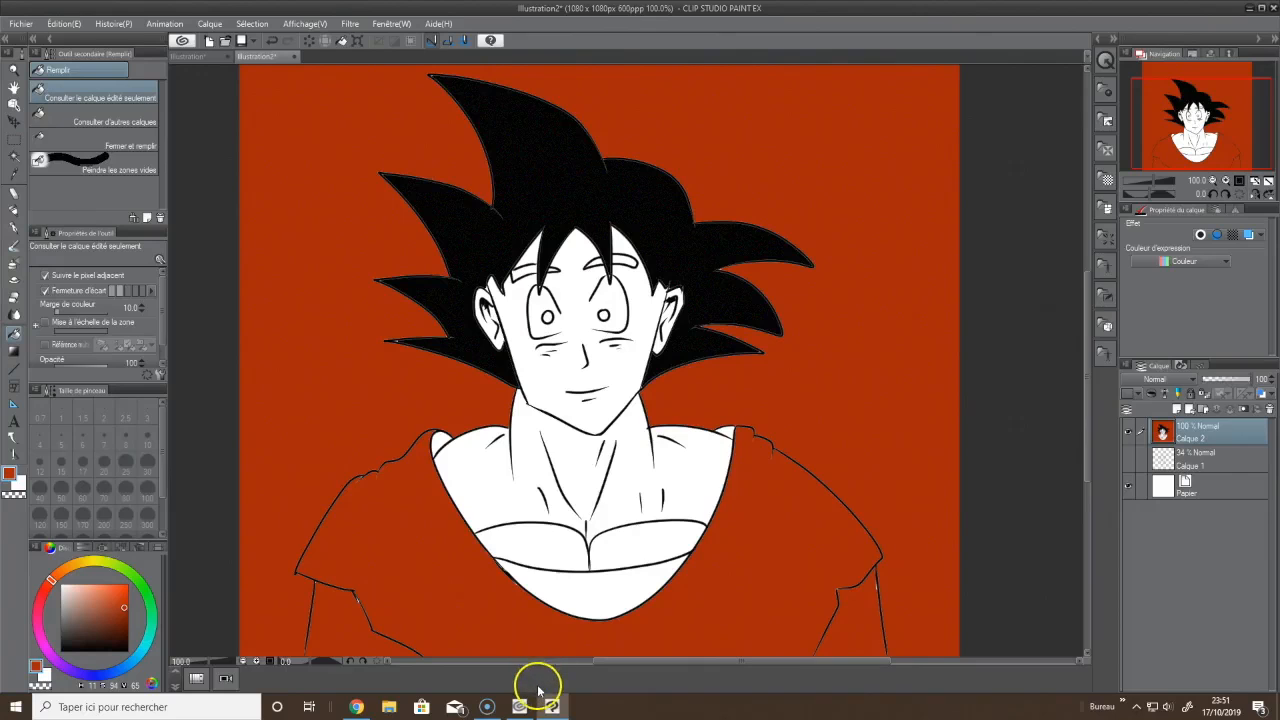
key(ctrl+z)
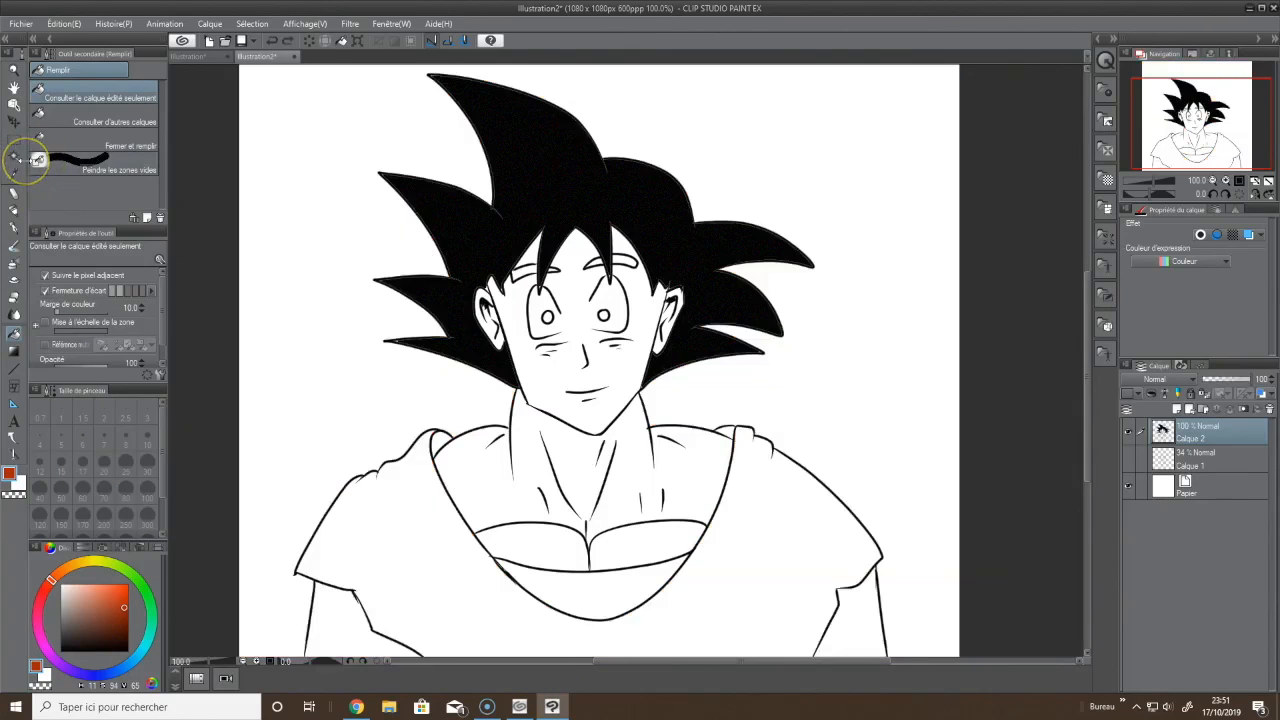
Draw trial red-orange pen marks on the garment and along the open lower end of one arm, and undo them
drag(1083, 453, 1086, 509)
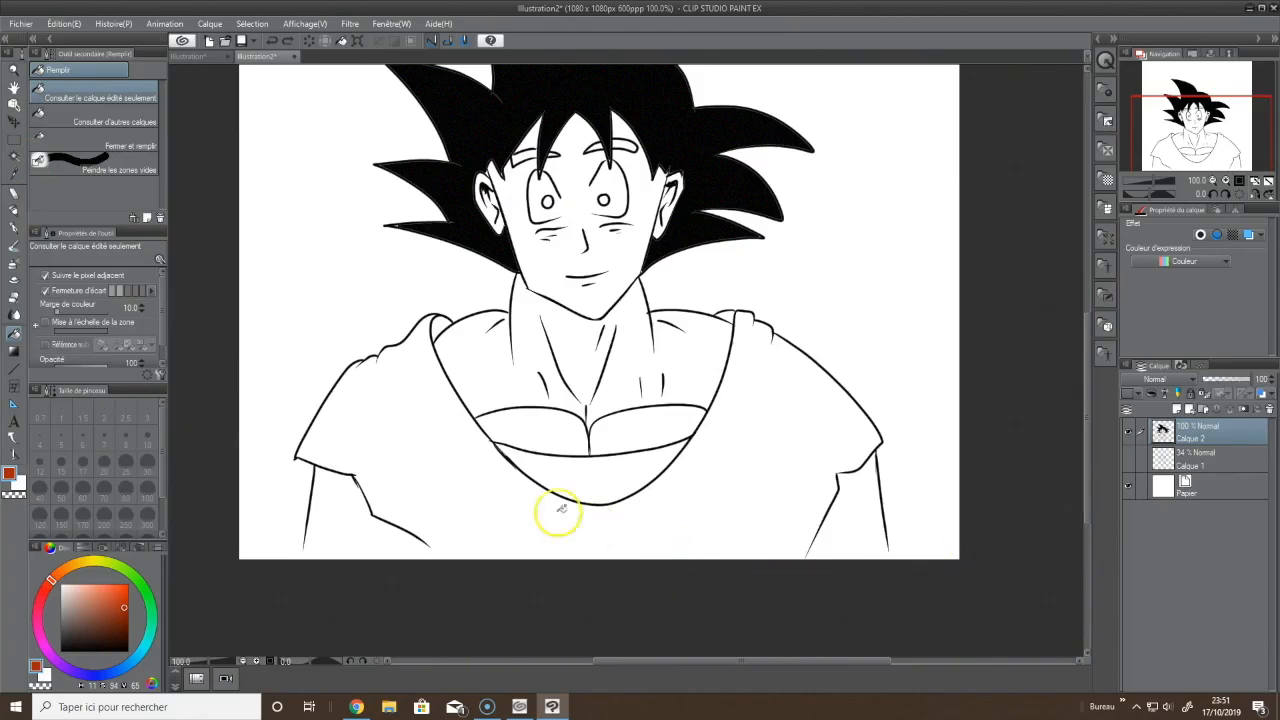
click(14, 121)
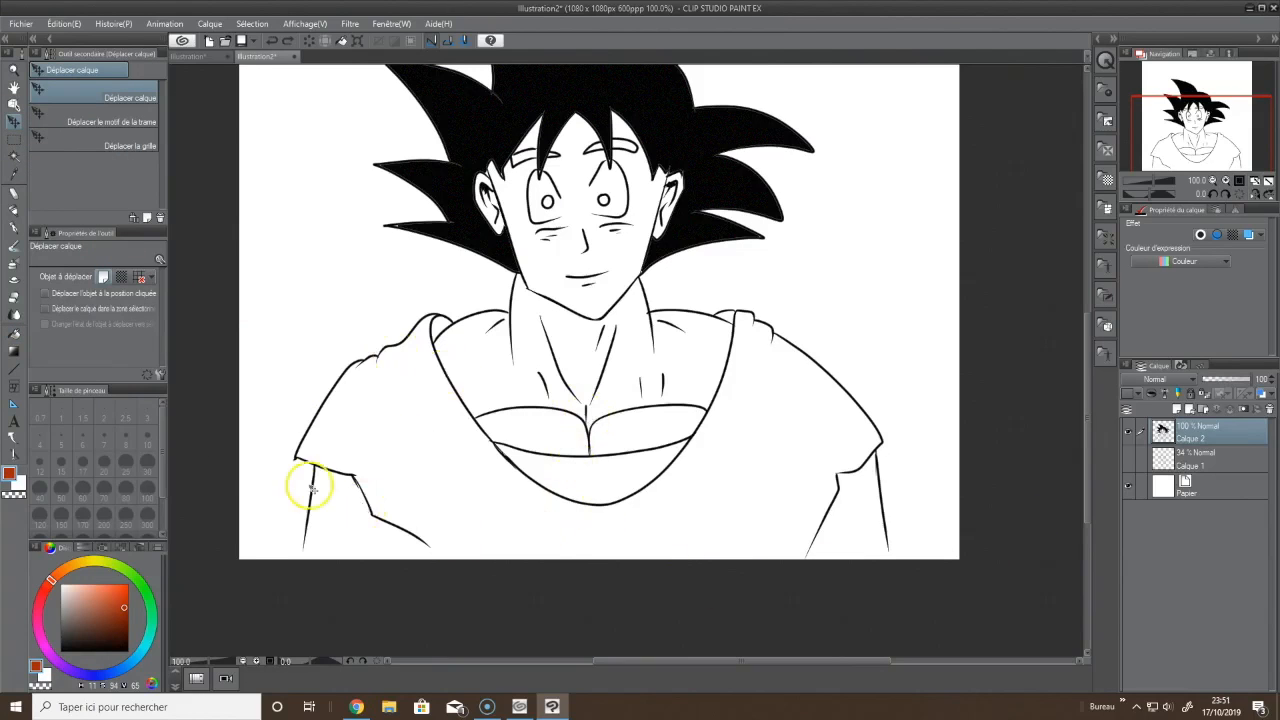
click(14, 229)
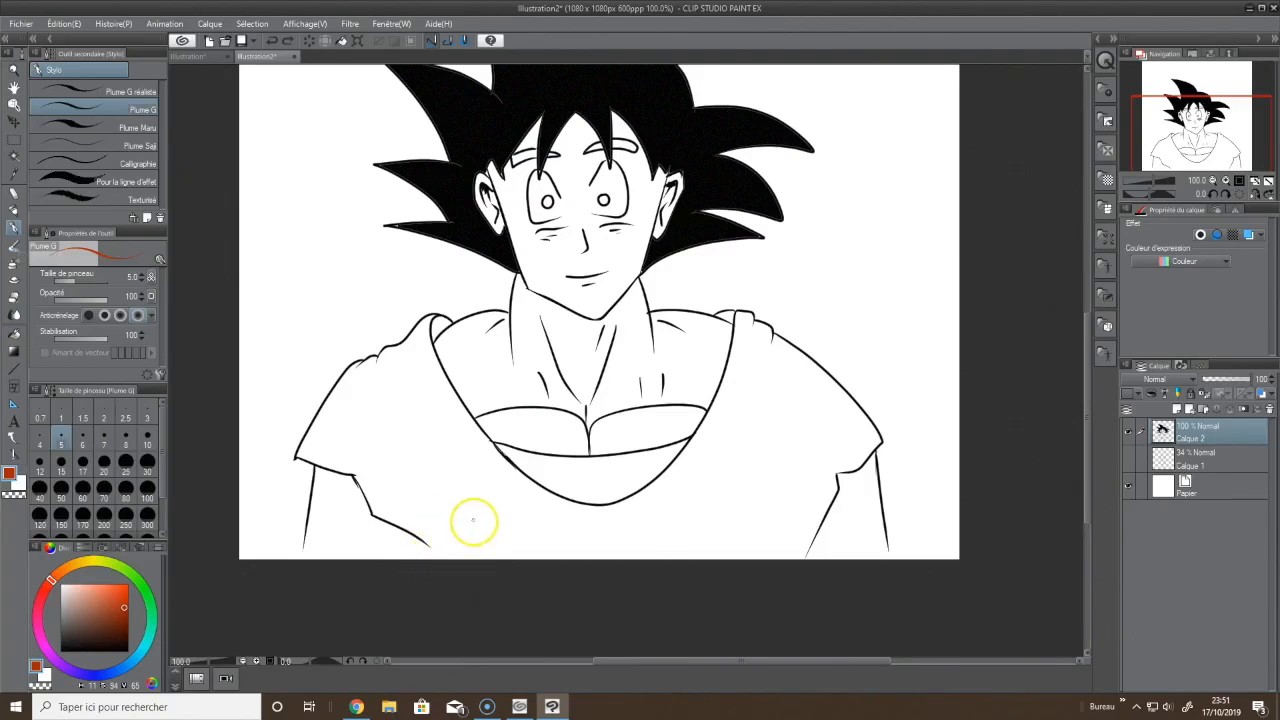
mouse_move(424, 400)
mouse_down()
mouse_move(445, 428)
mouse_move(423, 471)
mouse_up()
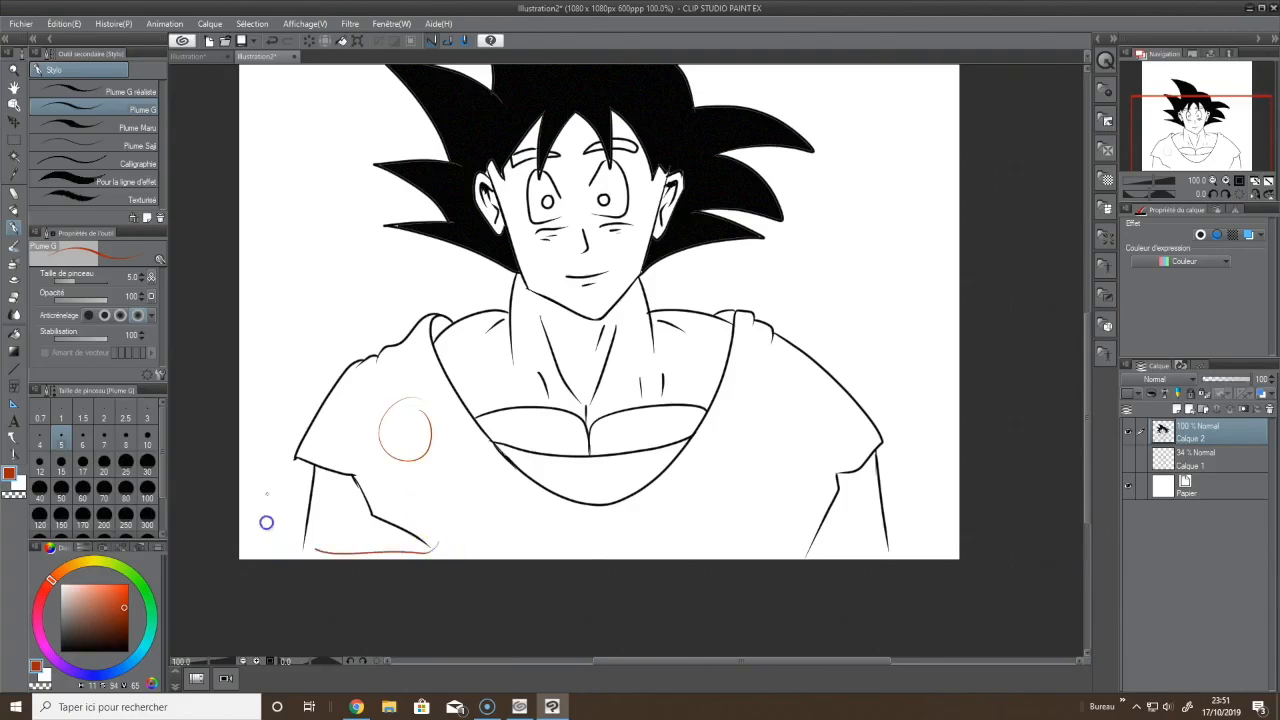
key(ctrl+z)
Move the line-art layer slightly down so the sleeve and arm outlines meet the canvas's lower edge
click(14, 121)
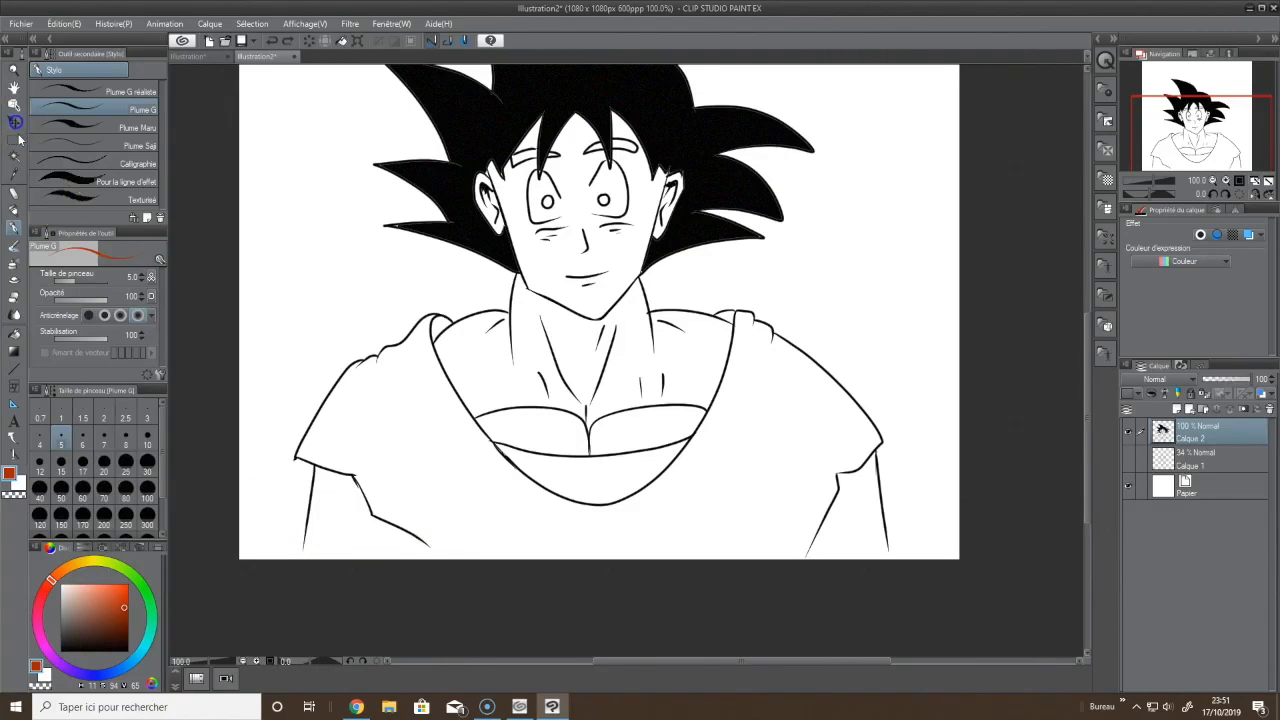
mouse_move(637, 380)
mouse_down()
mouse_move(623, 364)
mouse_move(638, 385)
mouse_up()
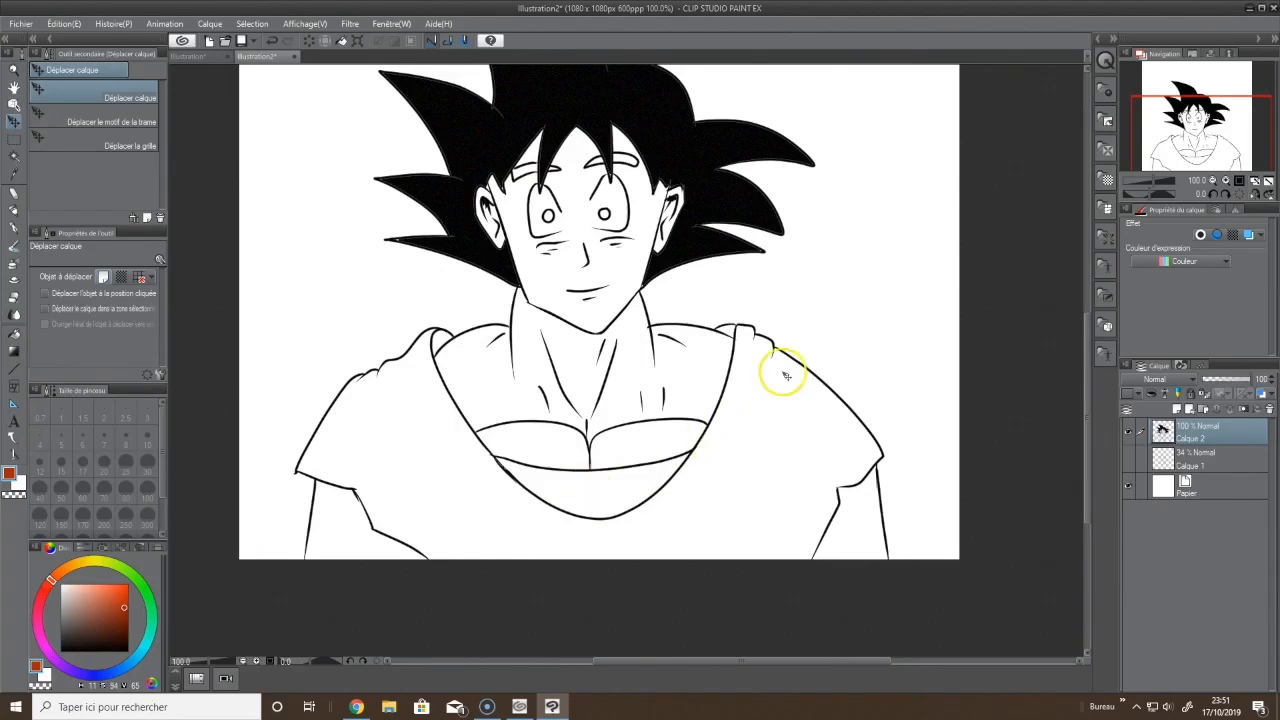
Fill the garment with the red-orange and the undershirt inside the collar with light grey
click(16, 338)
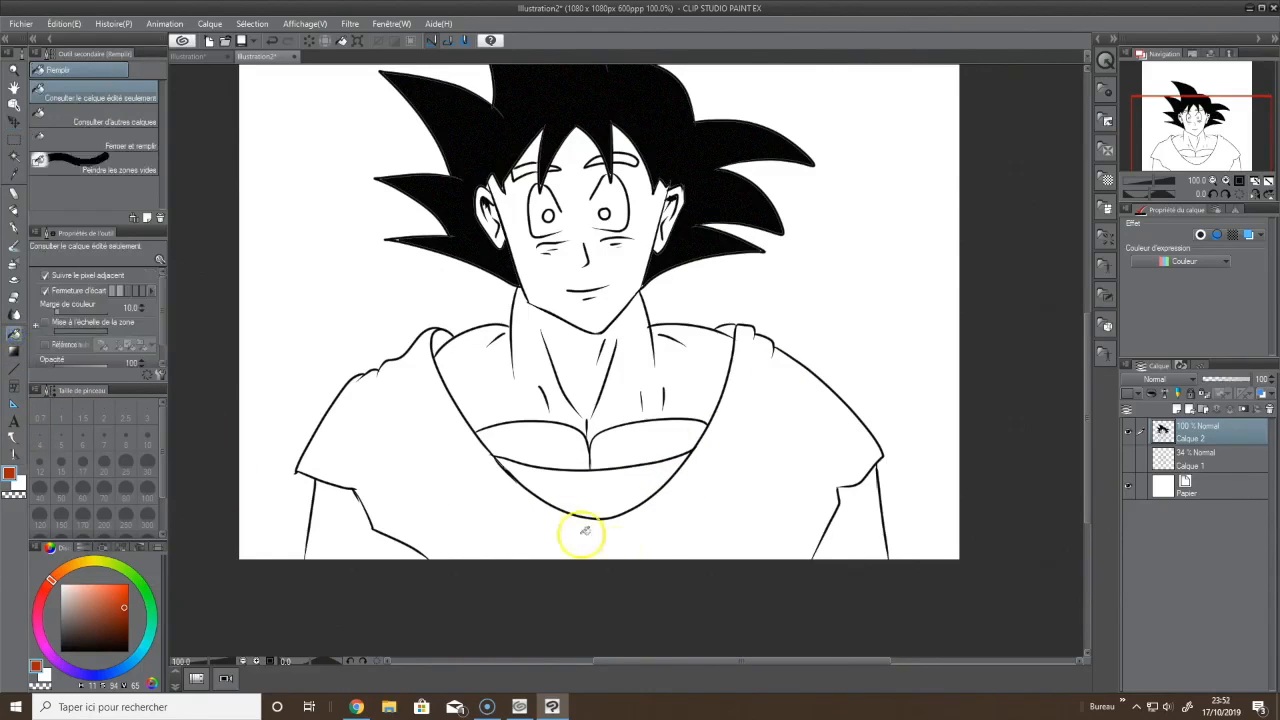
click(620, 546)
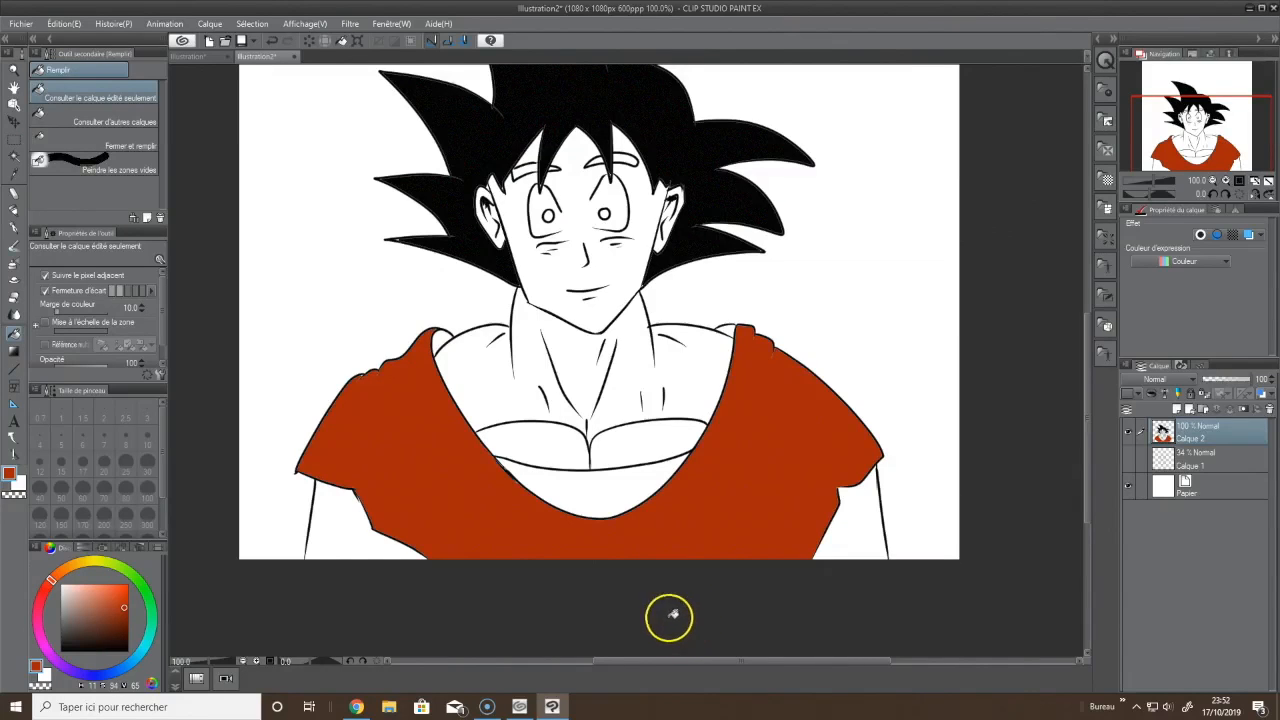
click(613, 487)
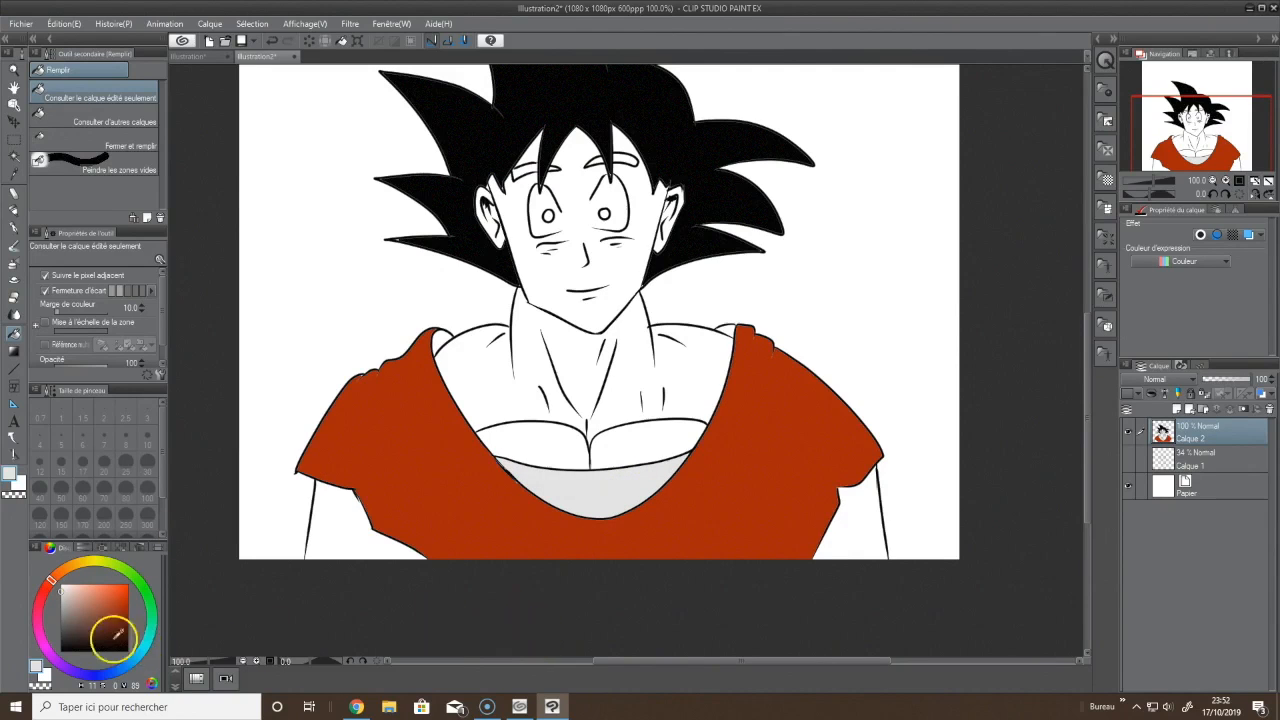
click(606, 492)
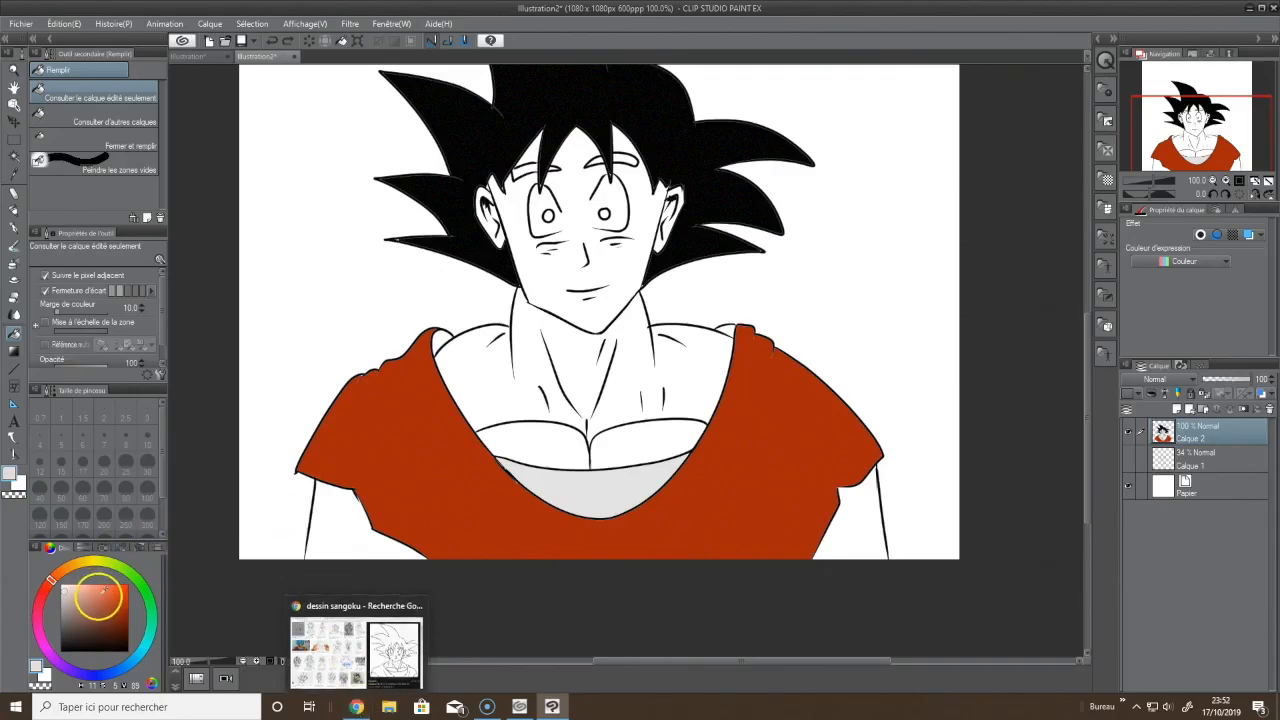
Pick a light peach skin tone (H 34, S 35, V 99) and fill the face, neck and upper shoulders with it
click(68, 604)
click(76, 566)
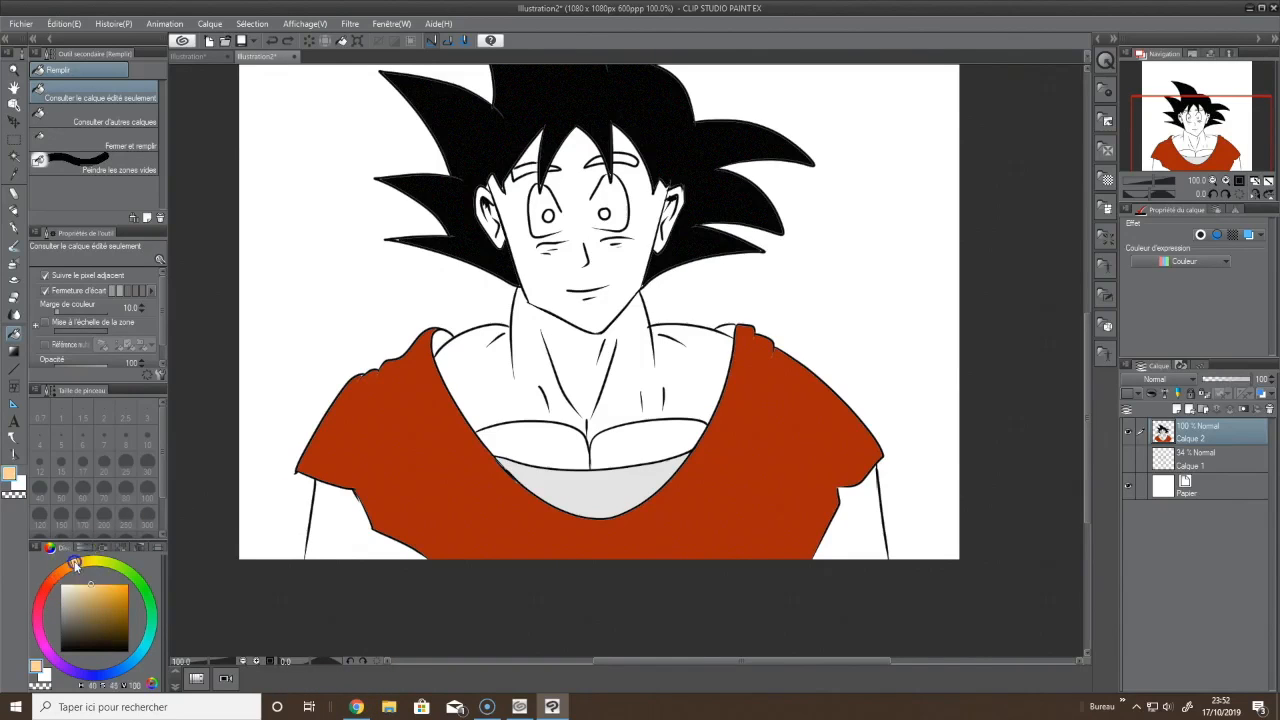
drag(105, 606, 84, 584)
click(69, 567)
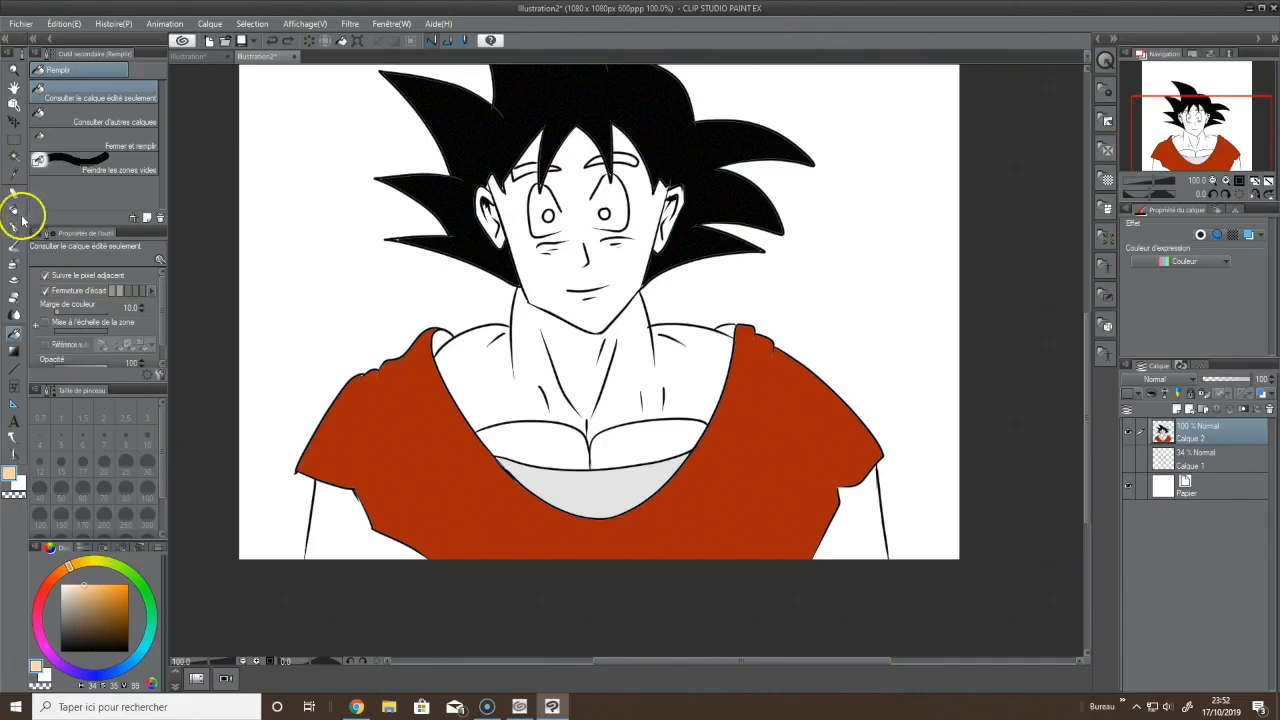
click(612, 272)
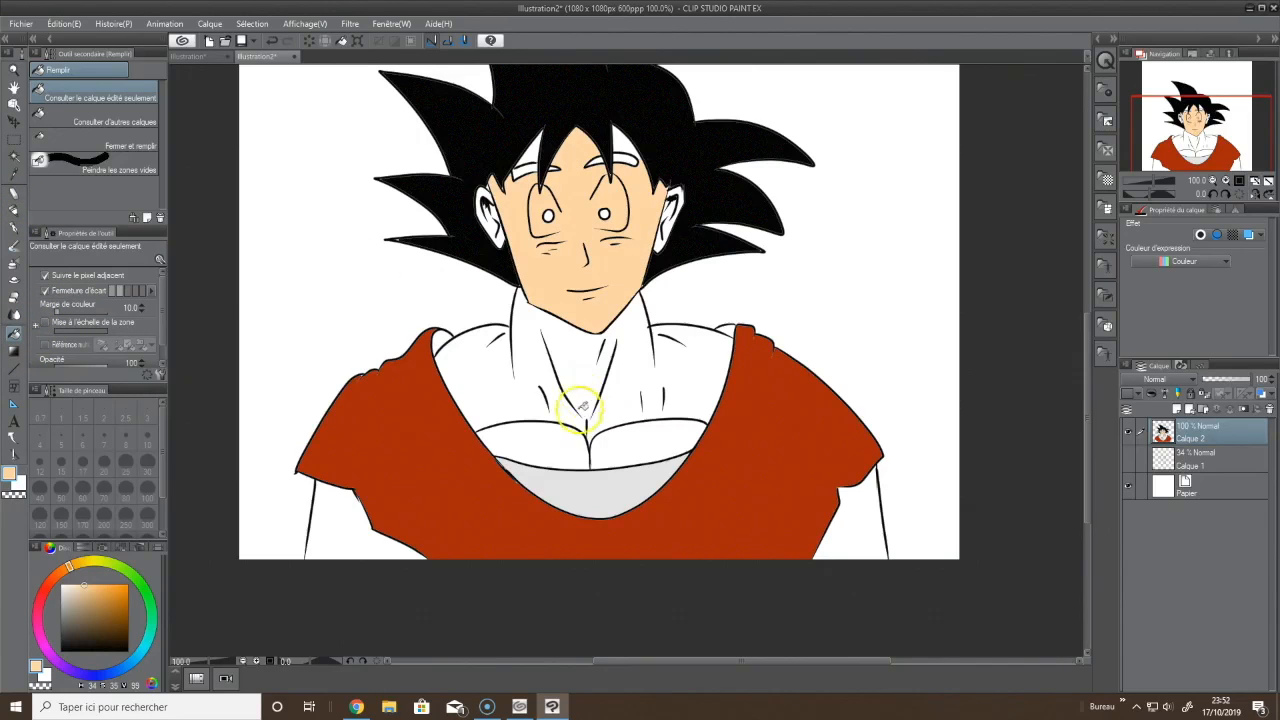
click(640, 393)
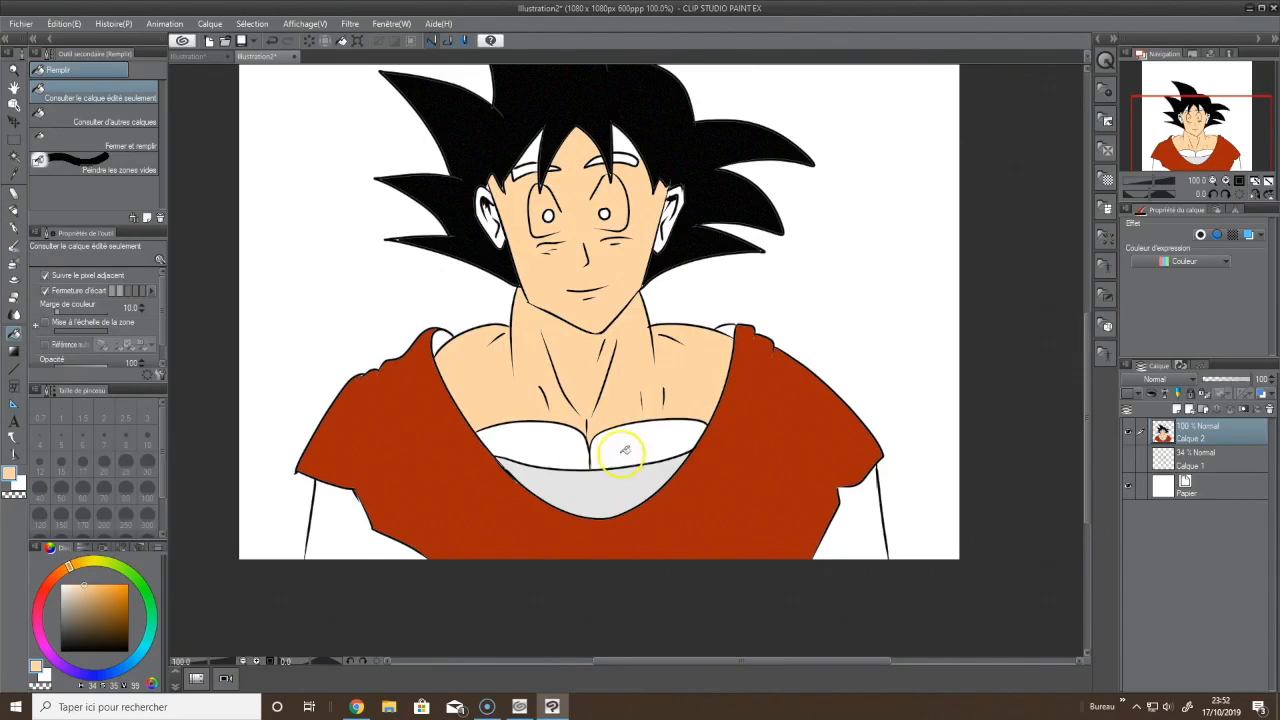
Fill both chest muscles, both arms and the ears with the peach skin tone
click(624, 450)
click(543, 449)
click(343, 531)
click(857, 543)
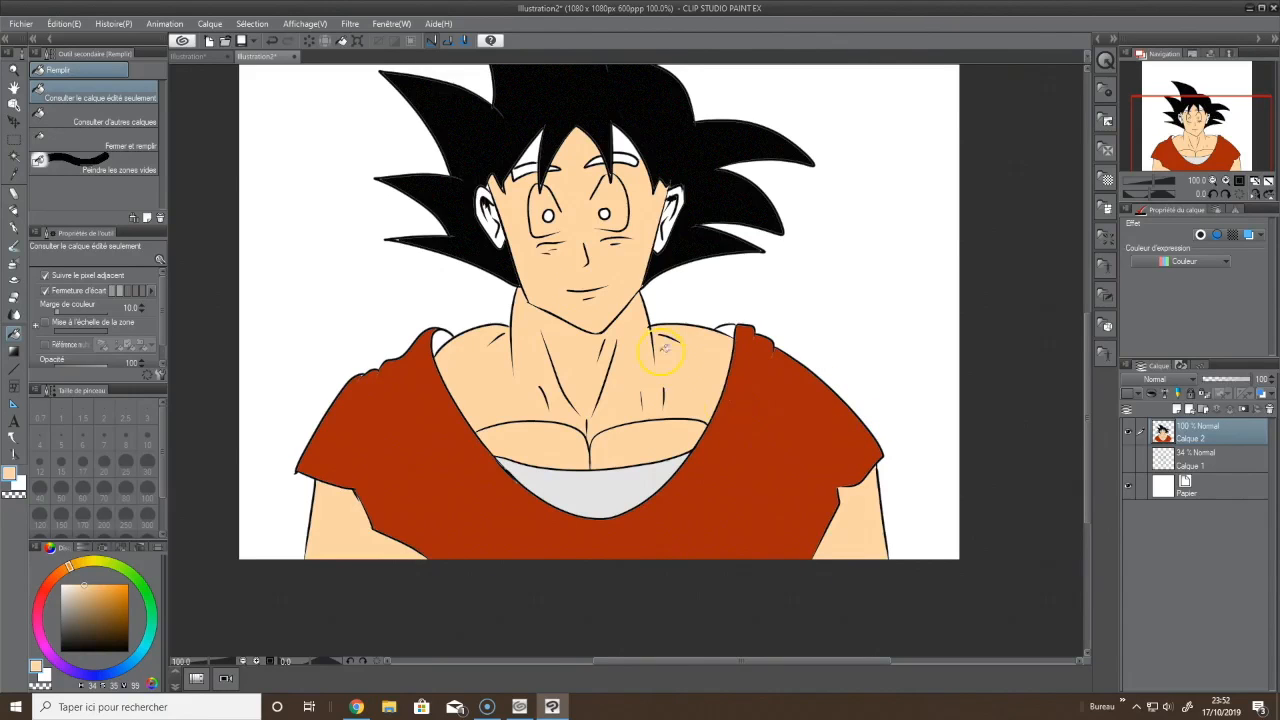
click(492, 216)
click(537, 214)
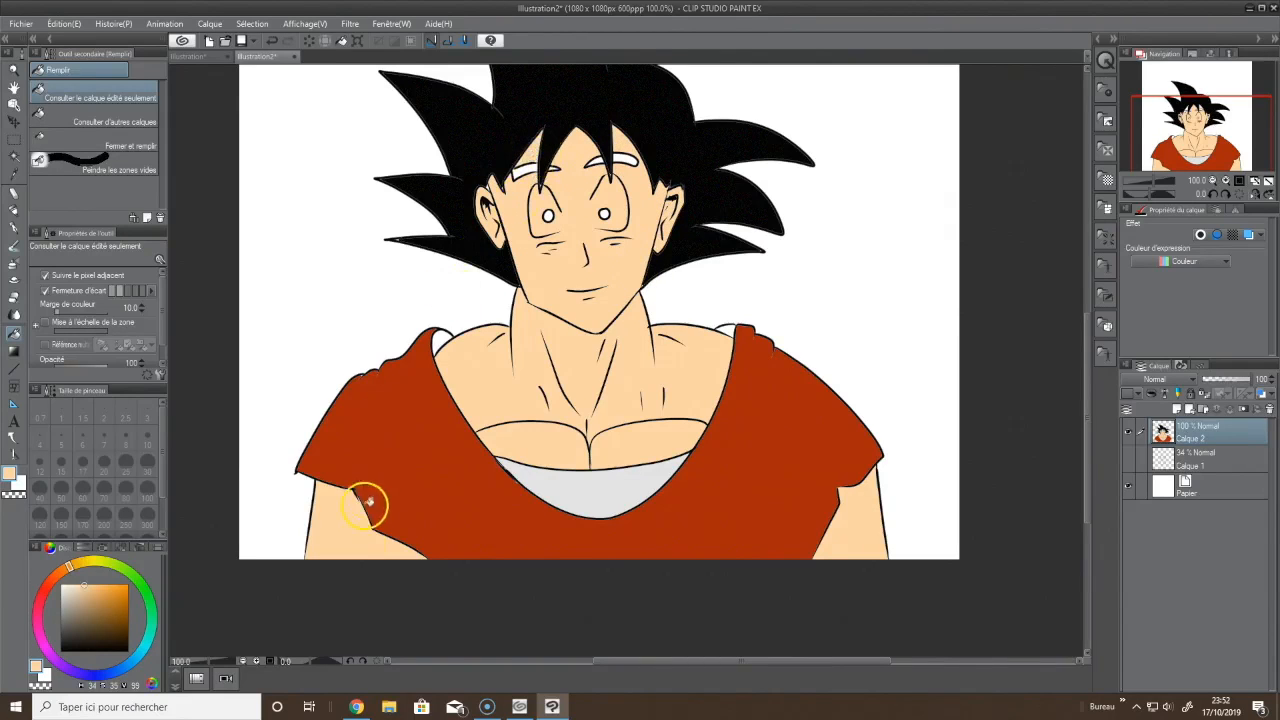
Pick black (V 0) and fill the pupils, both eyebrows and the gaps behind the garment's shoulder edges
scroll(368, 538, down, 3)
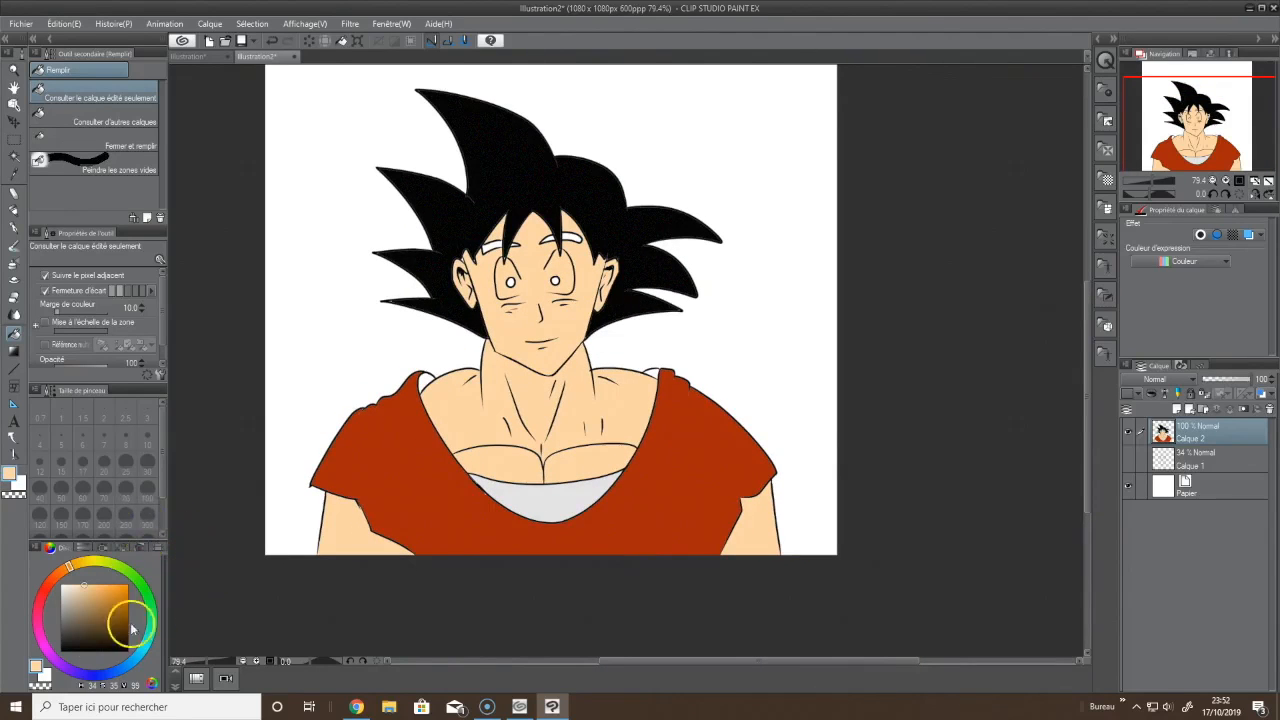
drag(82, 604, 125, 652)
click(510, 283)
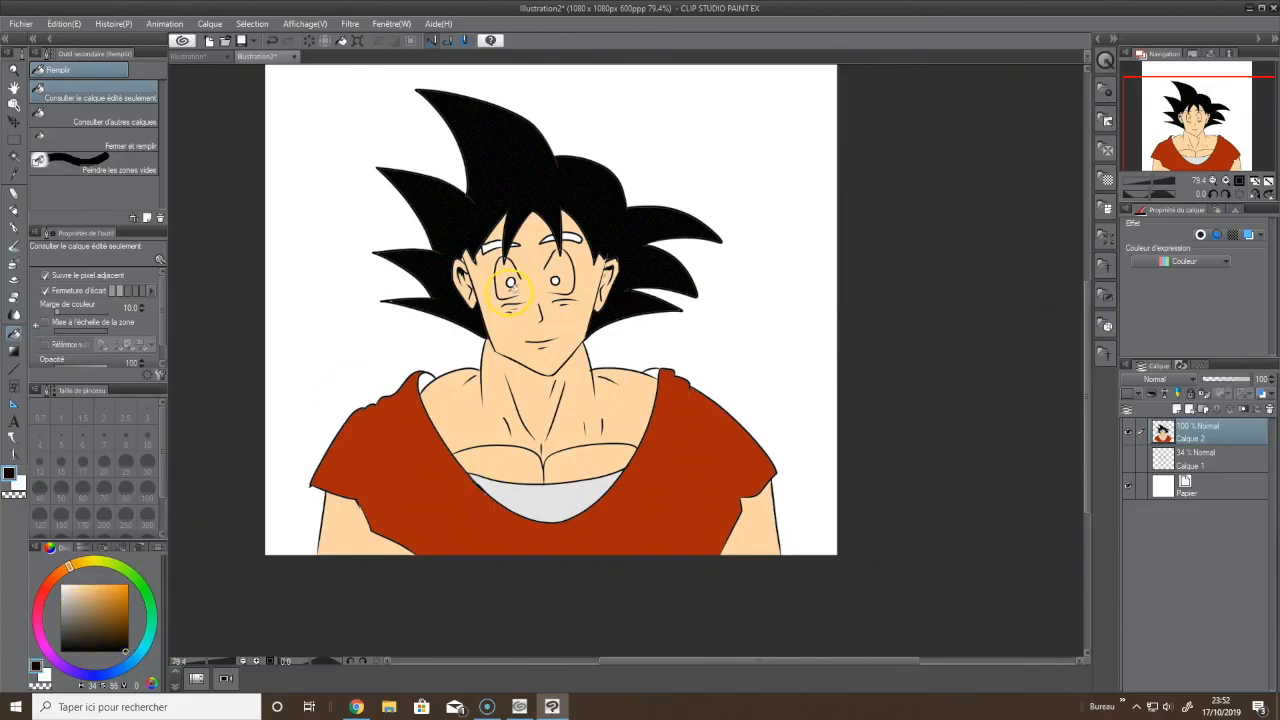
click(556, 281)
click(571, 237)
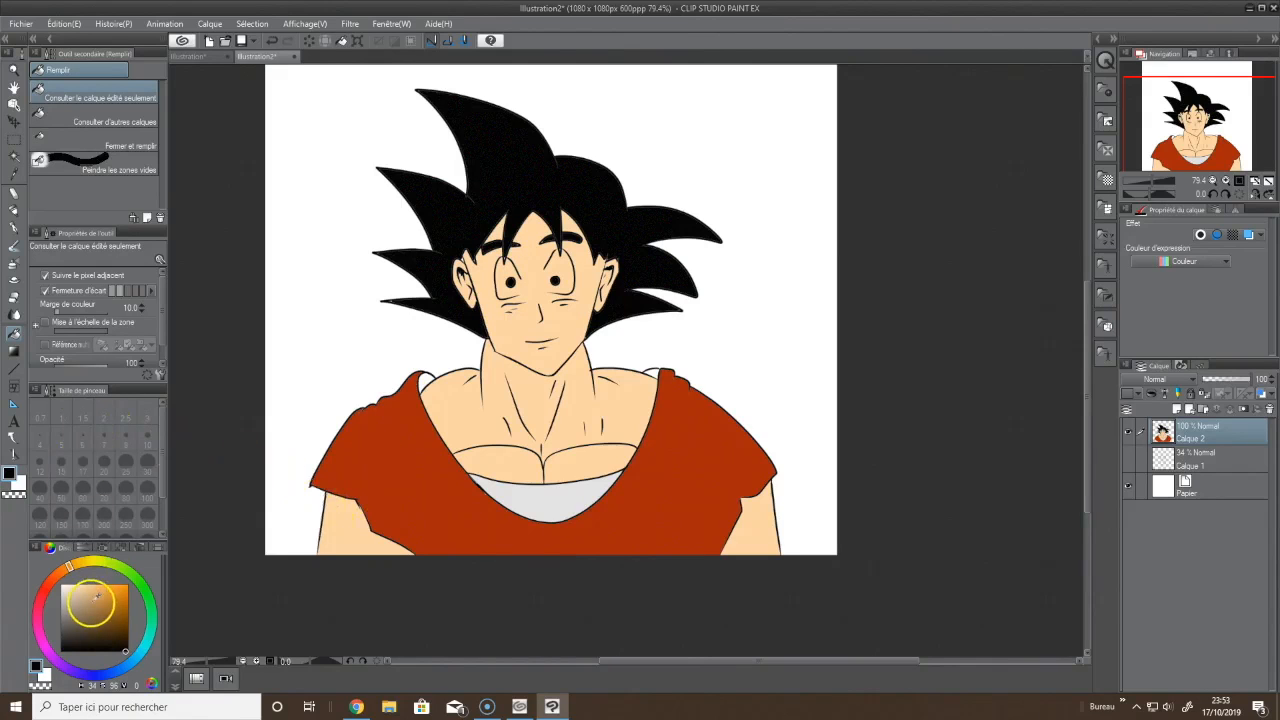
click(427, 380)
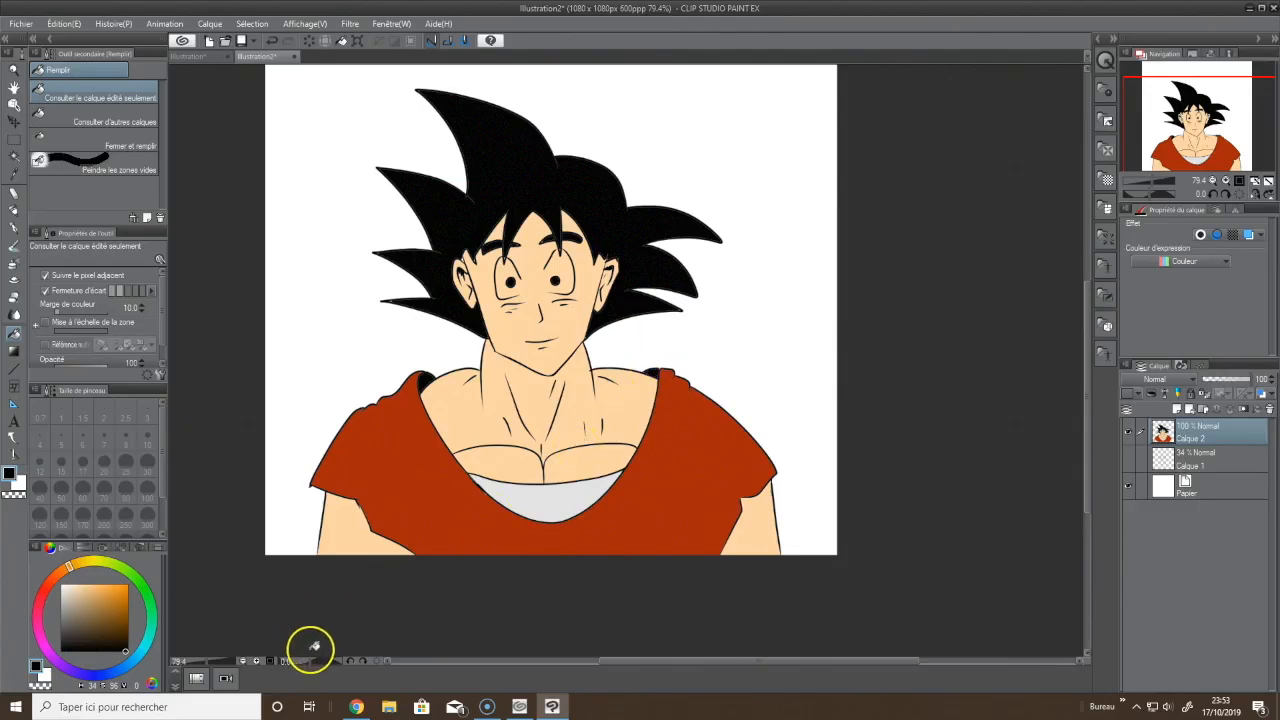
Dot white highlights in both pupils with the G-pen and switch to the polyline selection tool
click(14, 228)
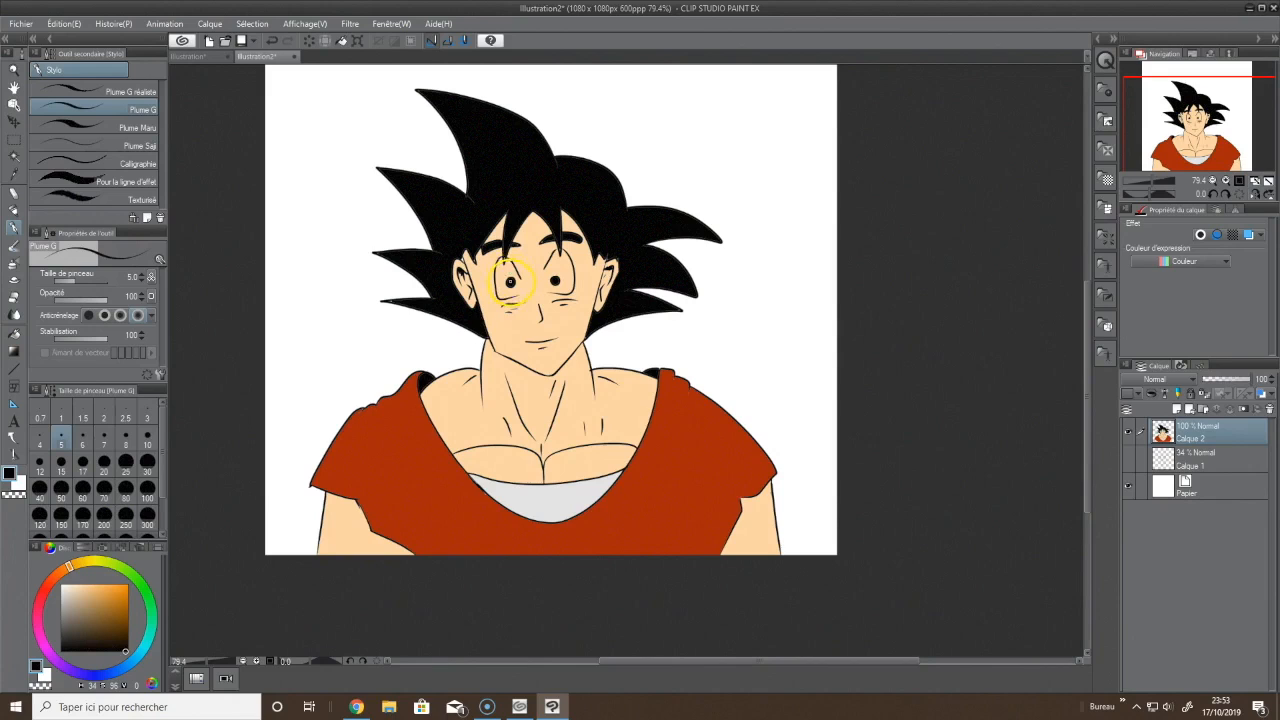
click(60, 582)
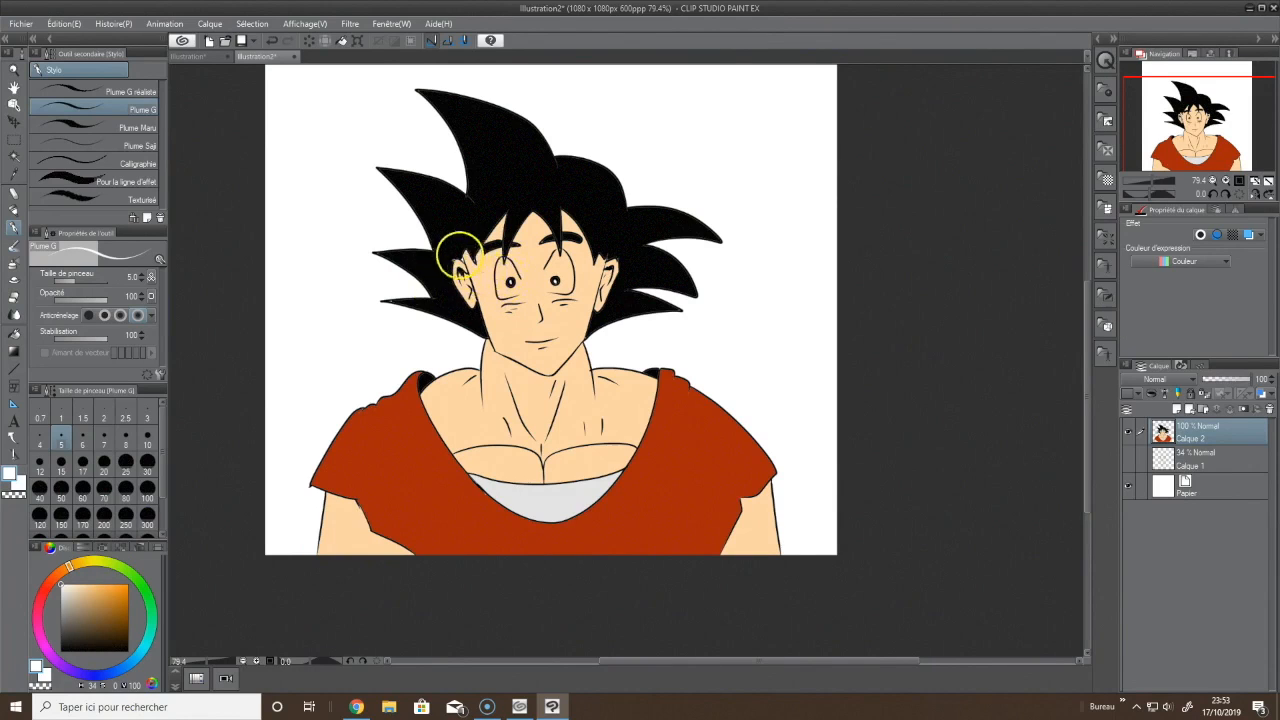
click(14, 137)
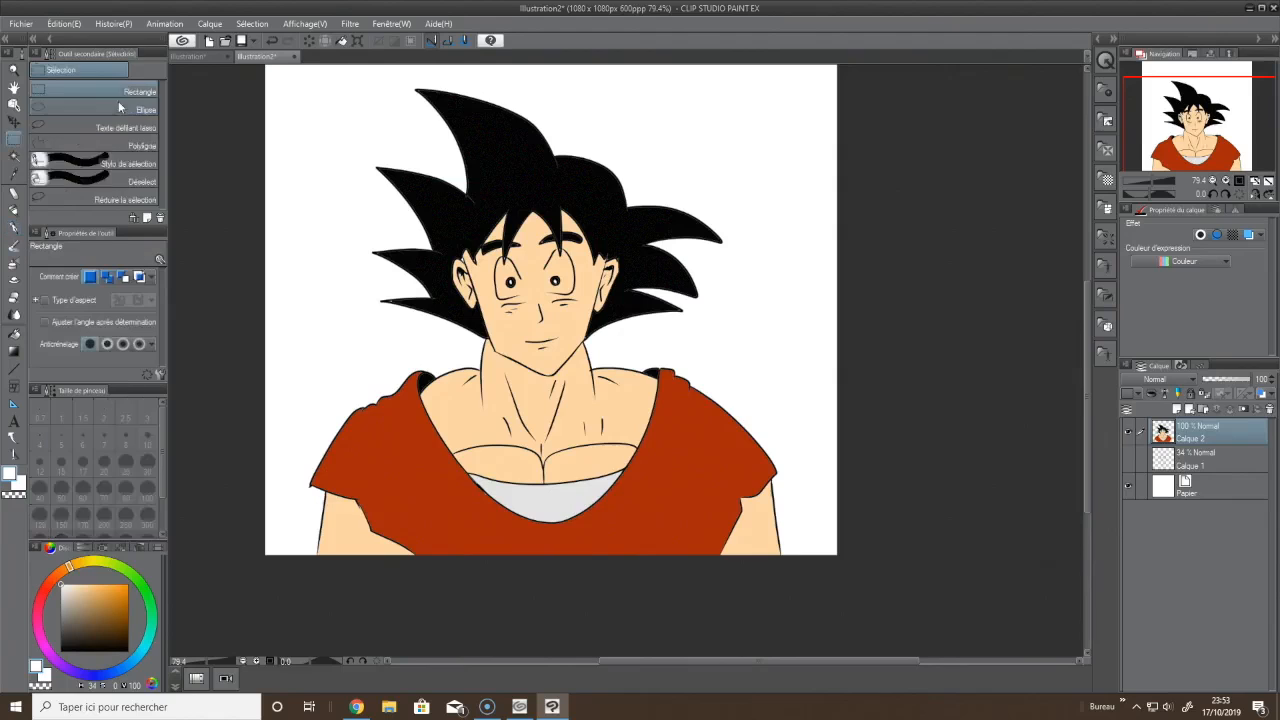
click(80, 145)
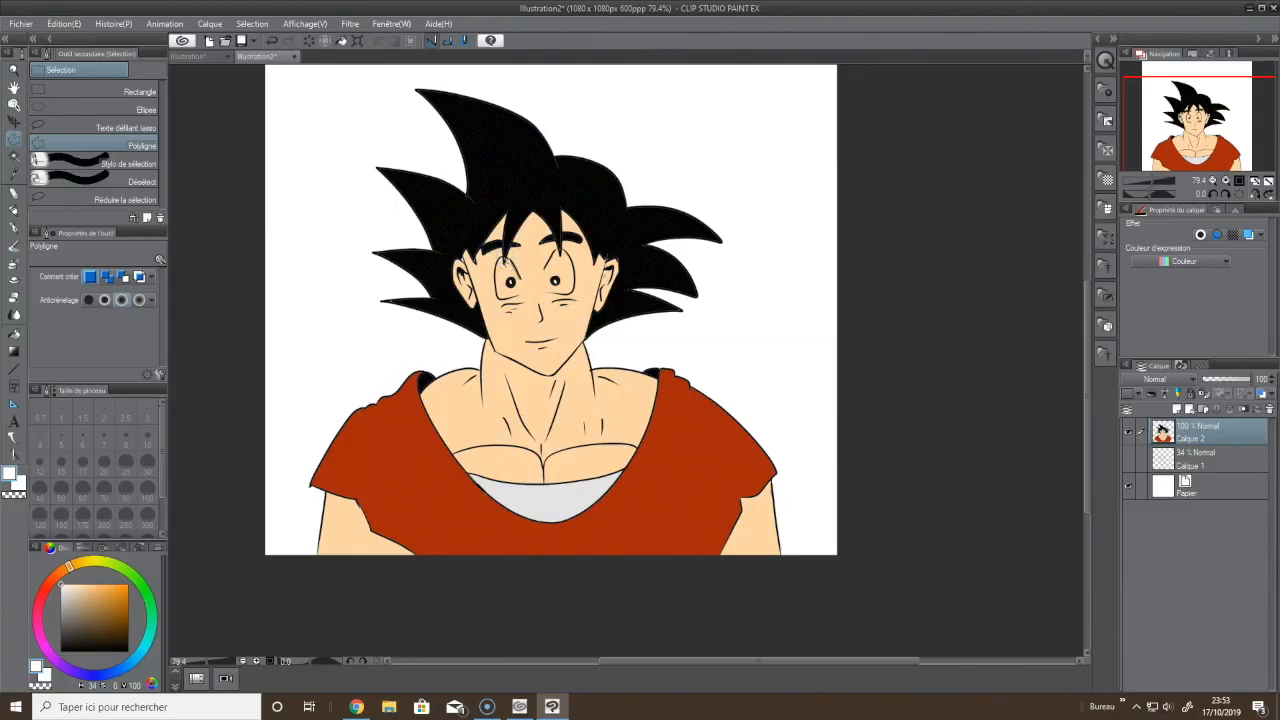
click(514, 215)
click(527, 273)
double_click(520, 268)
key(ctrl+d)
Select the white area of the eye on the image's left with a polyline that leaves out the pupil and hair tip
scroll(530, 266, up, 3)
scroll(530, 265, up, 6)
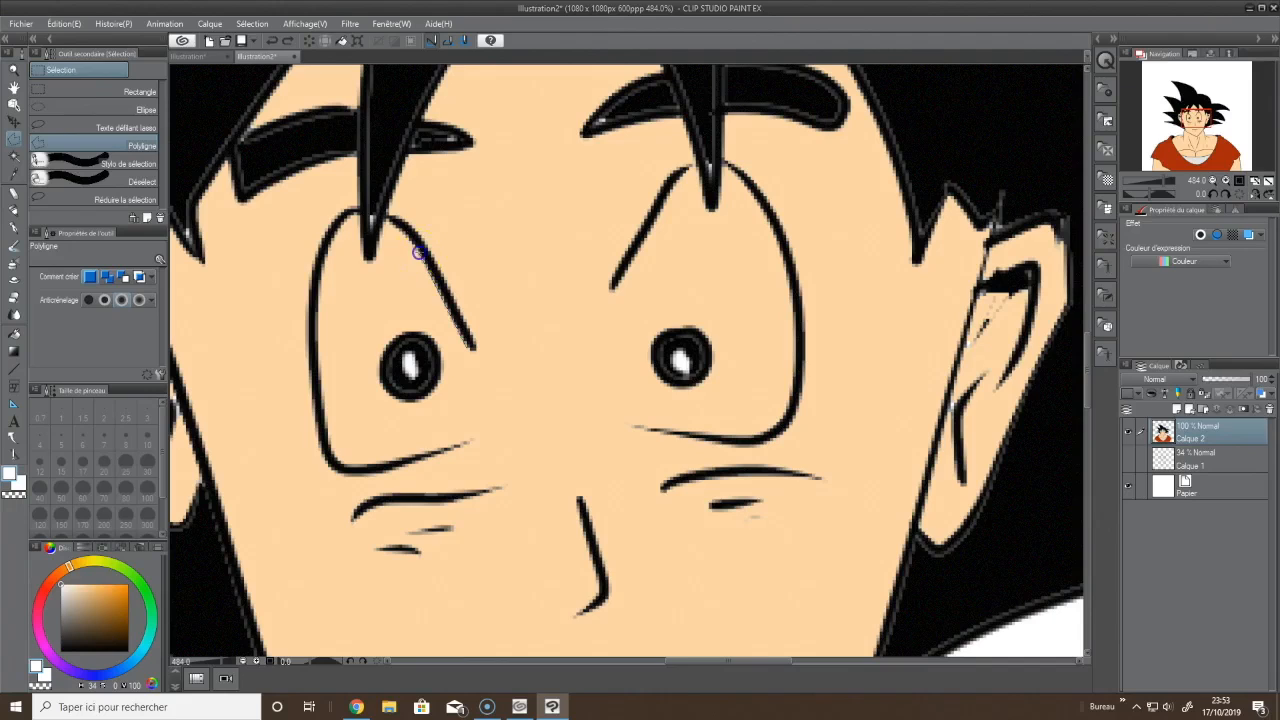
click(386, 218)
click(358, 222)
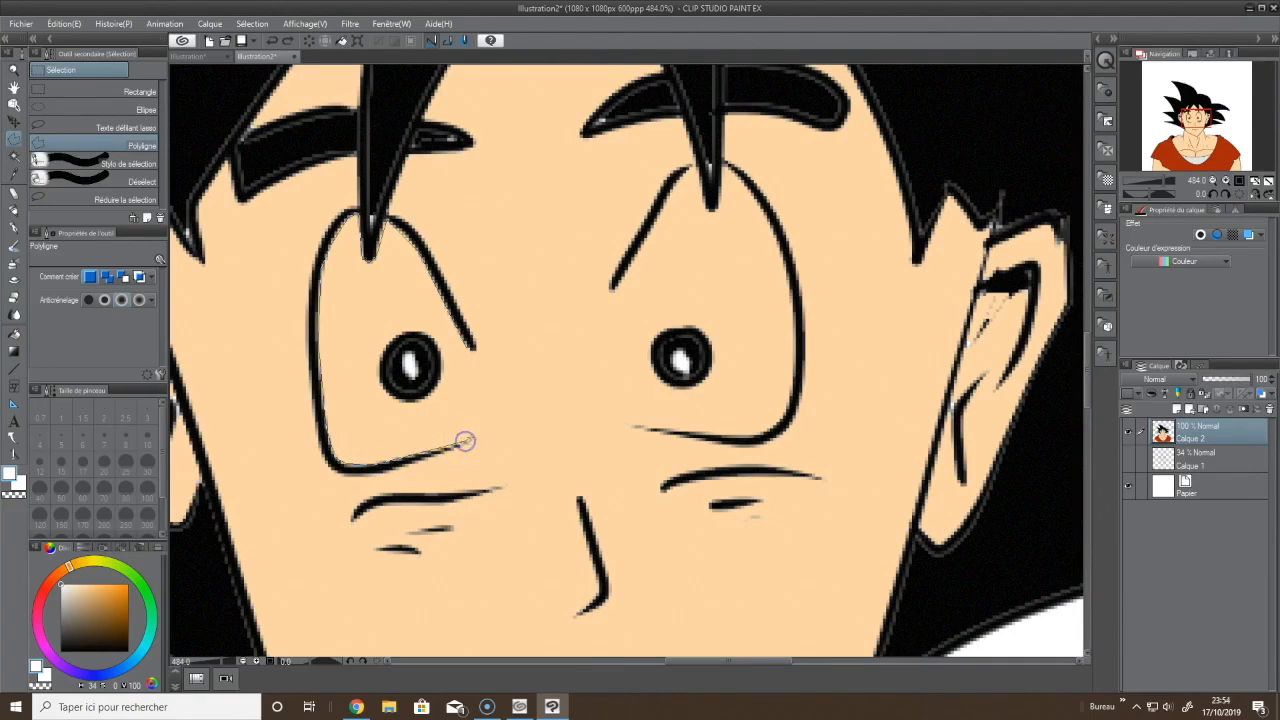
click(470, 440)
click(394, 405)
click(379, 389)
click(376, 354)
click(390, 337)
click(470, 350)
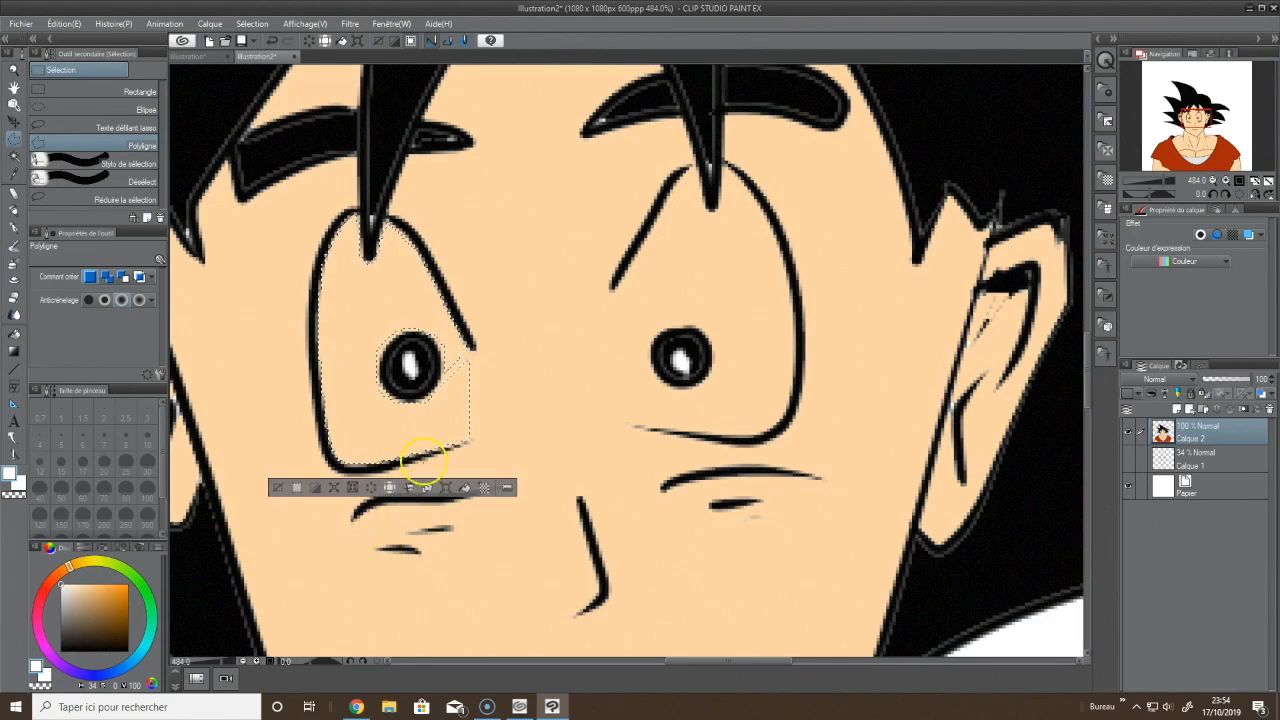
Fill the selected eye area with white, deselect, and paint over the leftover skin-coloured strip beside the pupil with the G-pen
click(14, 334)
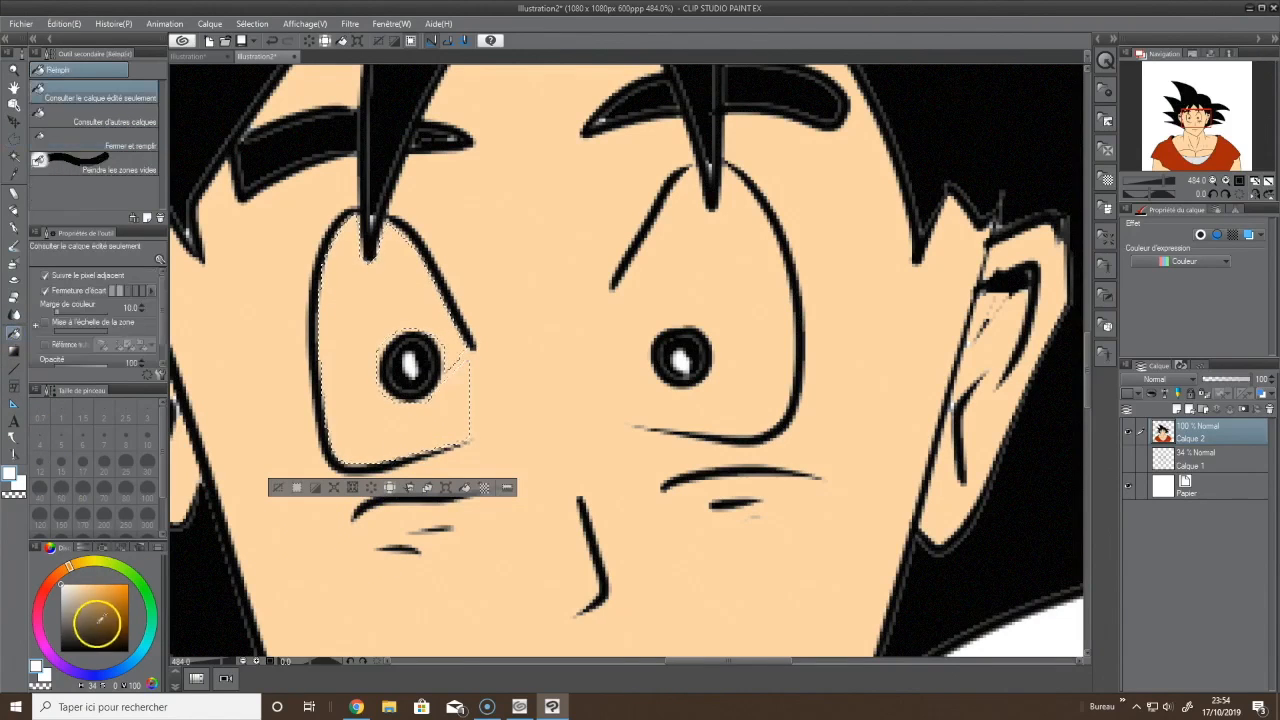
click(302, 378)
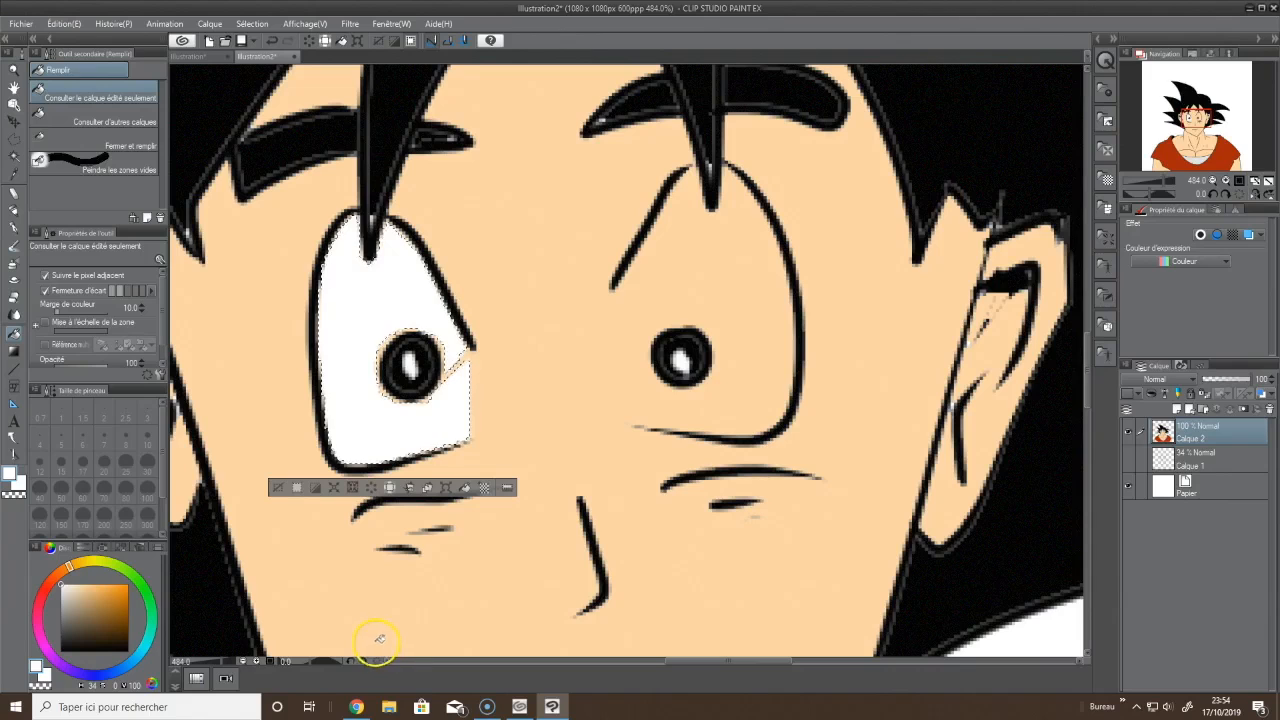
click(277, 488)
click(16, 225)
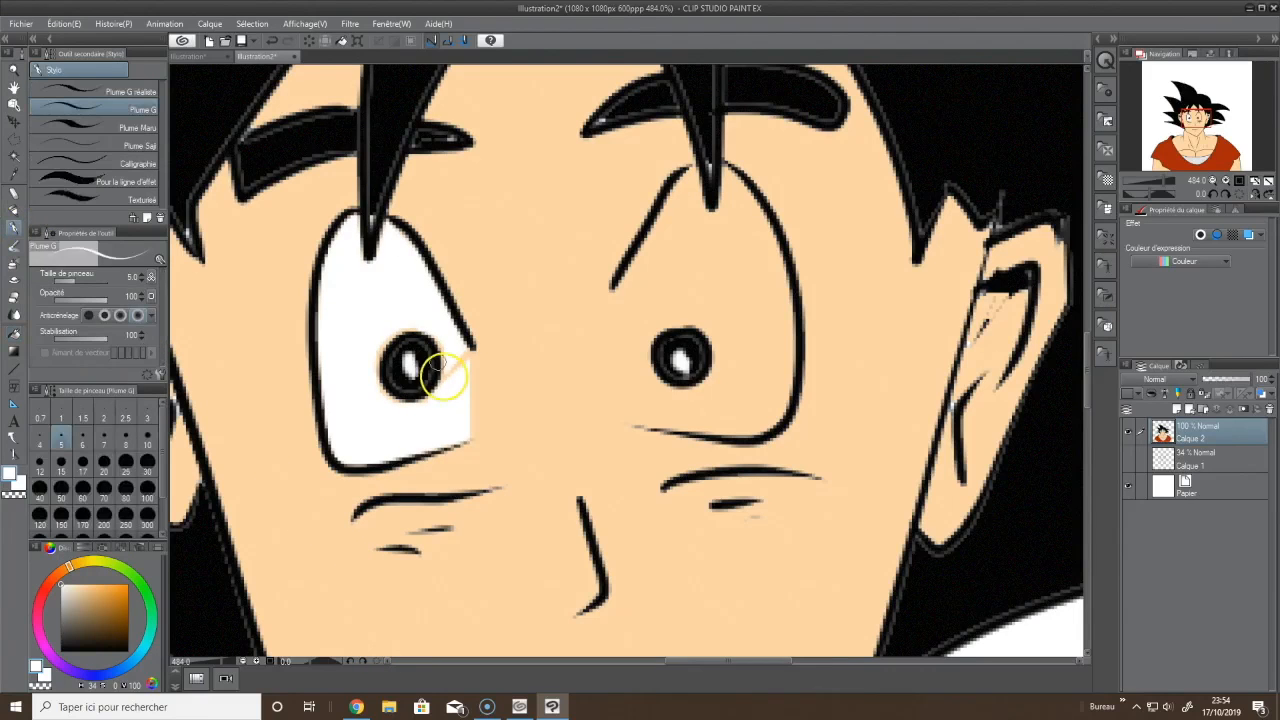
drag(461, 359, 448, 377)
scroll(371, 385, down, 3)
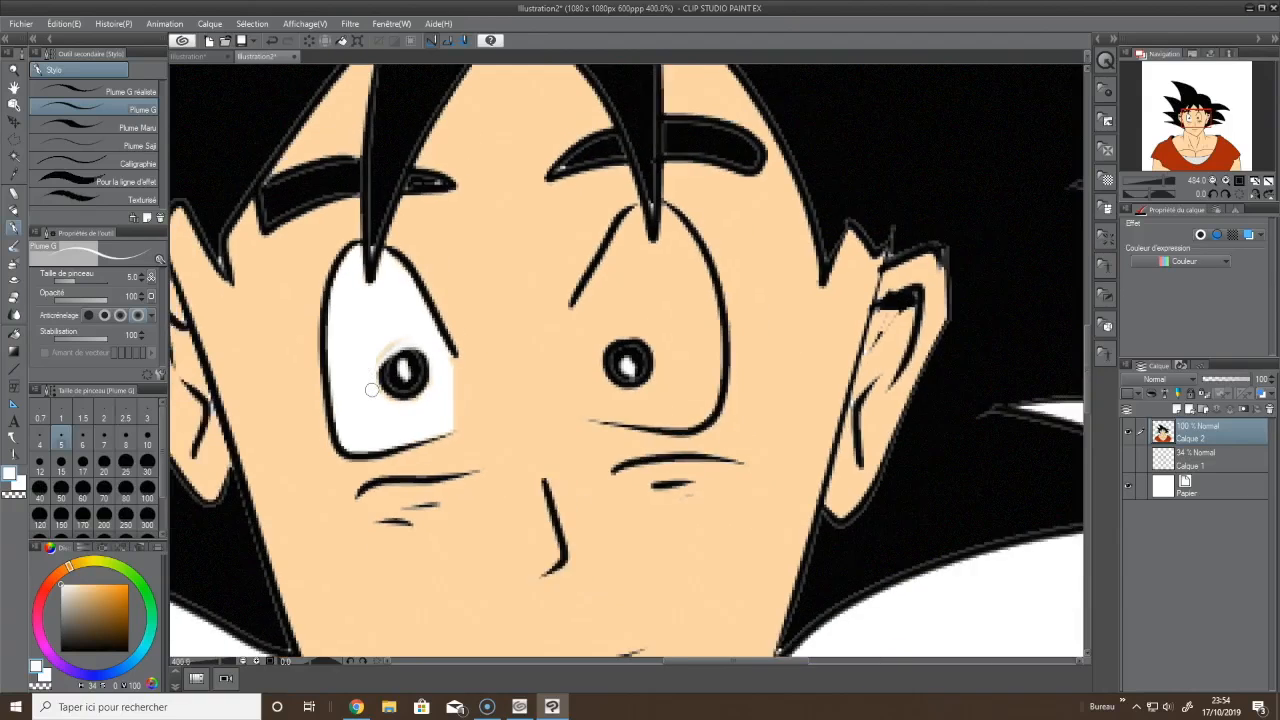
scroll(371, 390, down, 4)
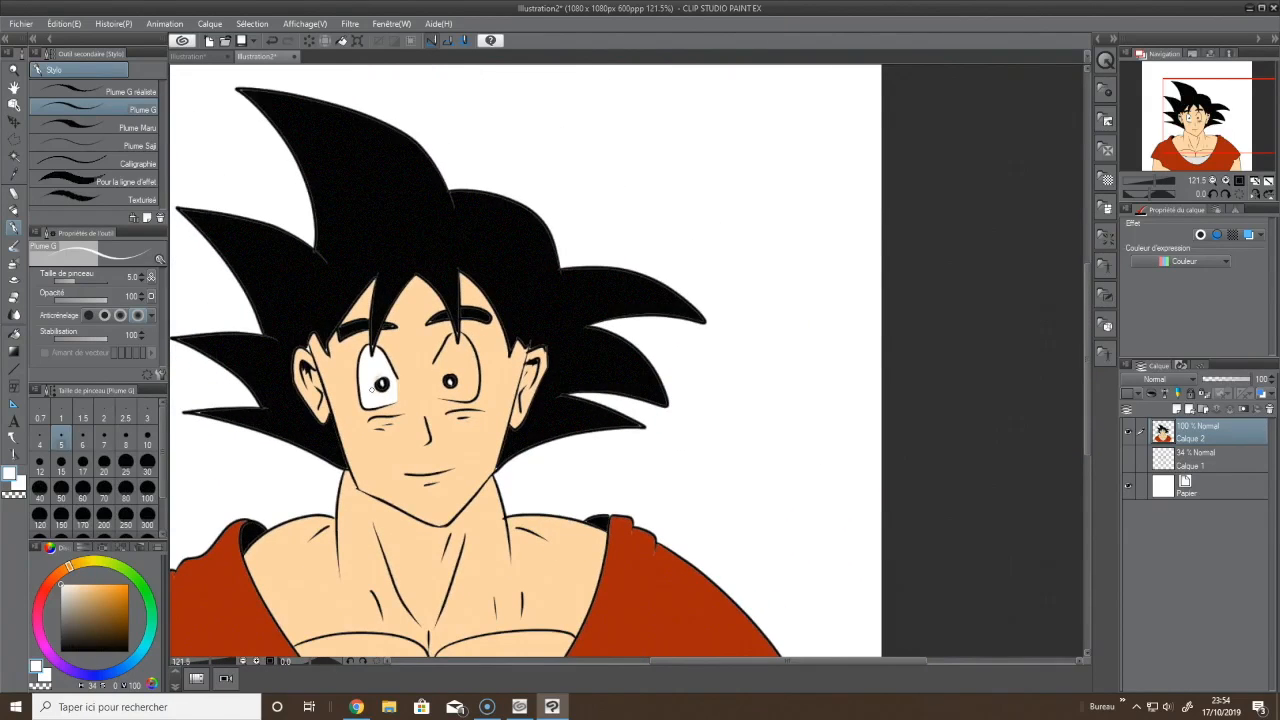
scroll(373, 388, down, 1)
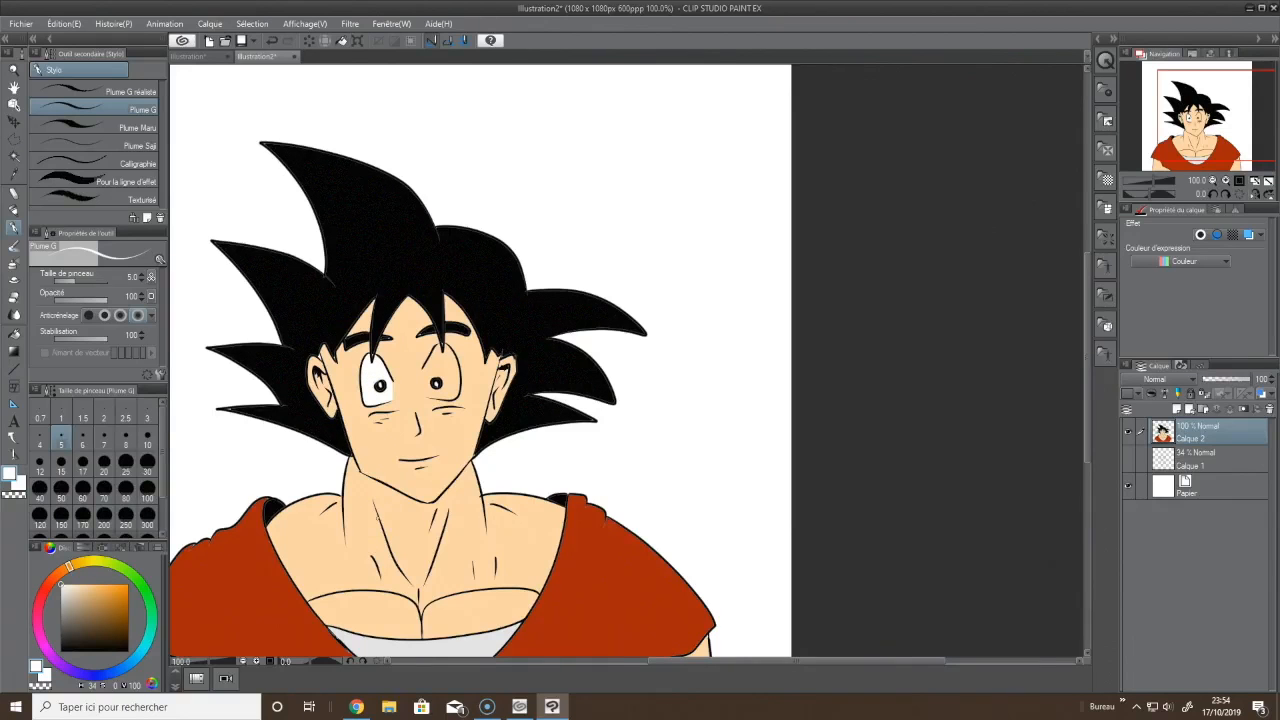
mouse_move(513, 546)
mouse_down()
mouse_move(617, 500)
mouse_move(614, 514)
mouse_move(586, 500)
mouse_move(643, 493)
mouse_up()
scroll(643, 493, up, 4)
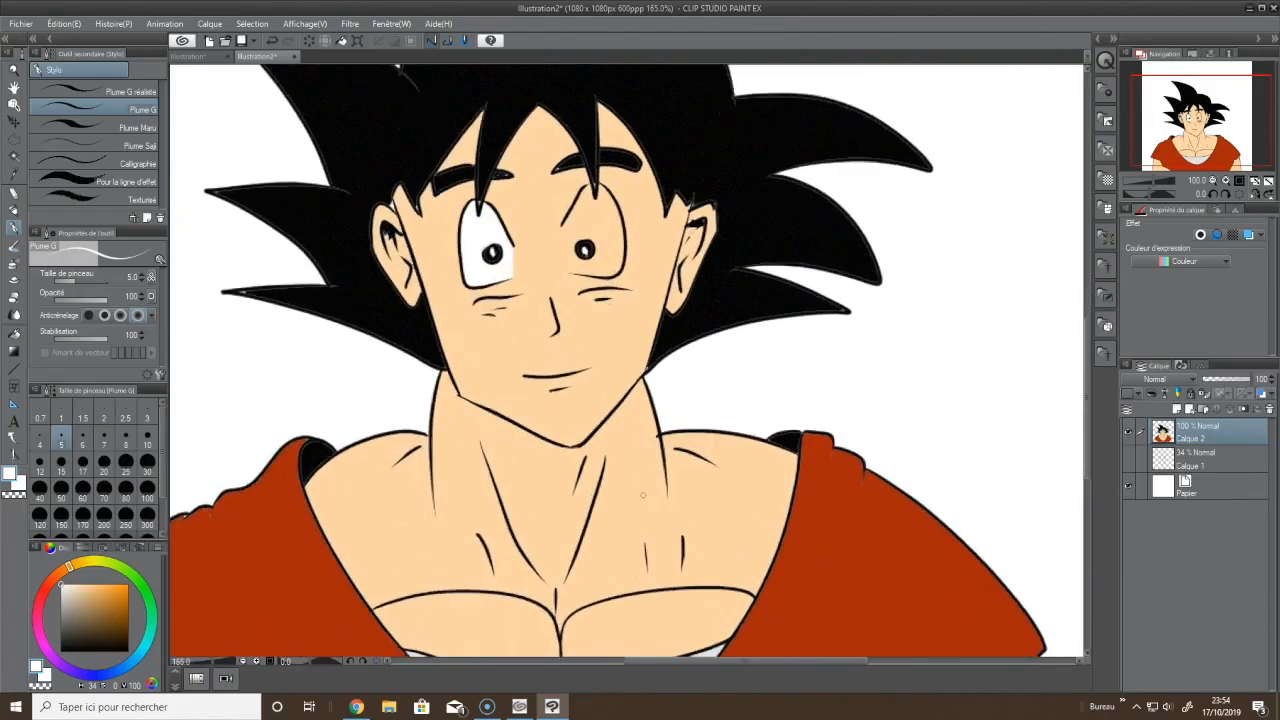
drag(554, 441, 526, 566)
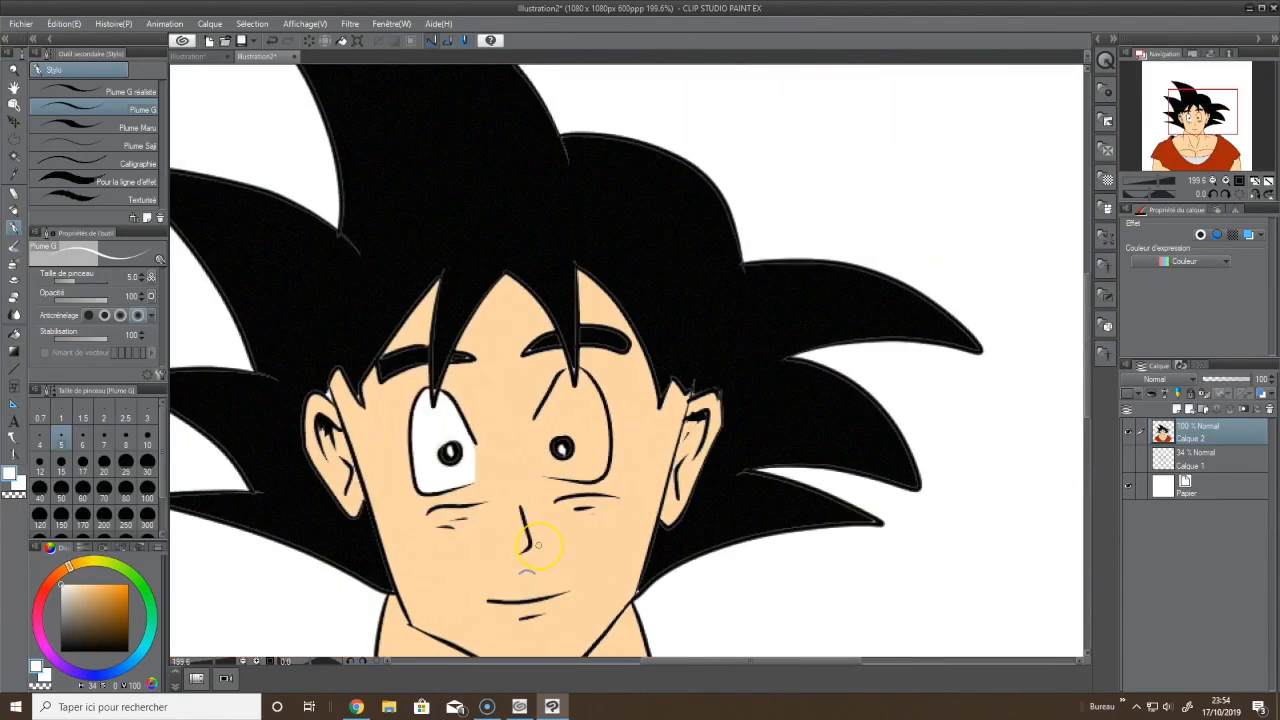
Start a polyline selection inside the other eye, following the hair tip, the outer contour and the lower lid to the inner corner
scroll(534, 557, up, 3)
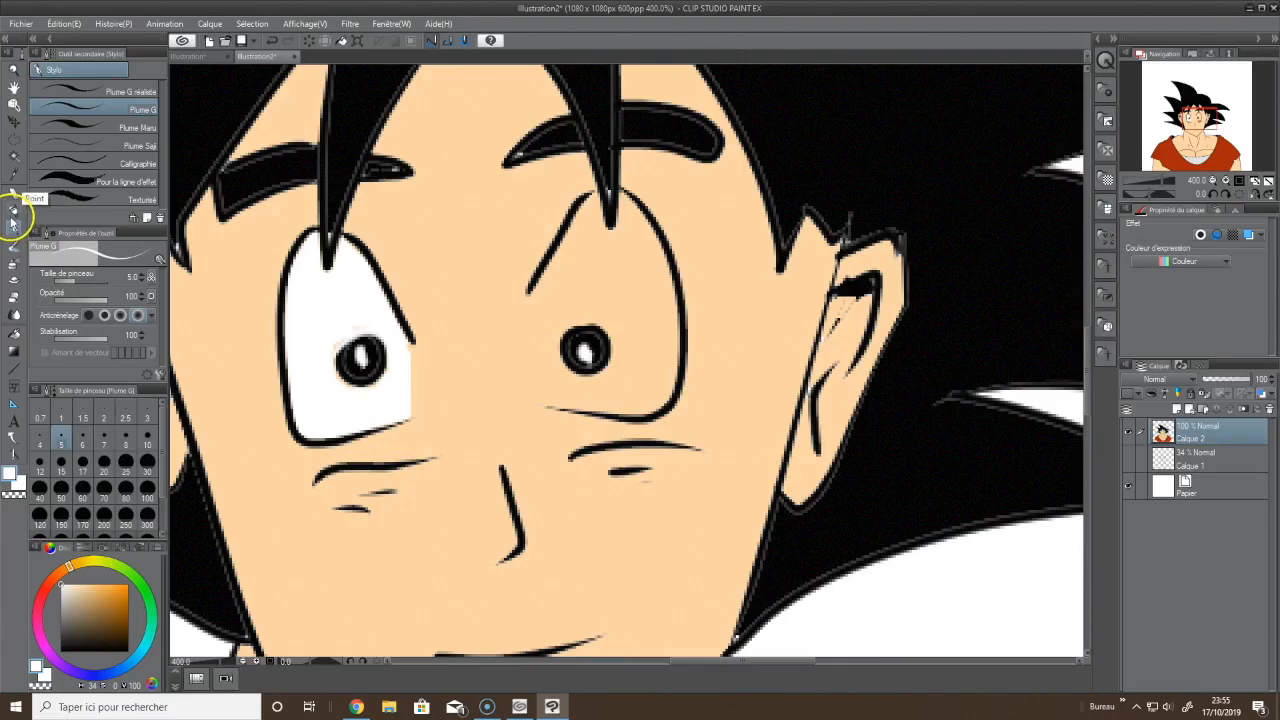
click(16, 139)
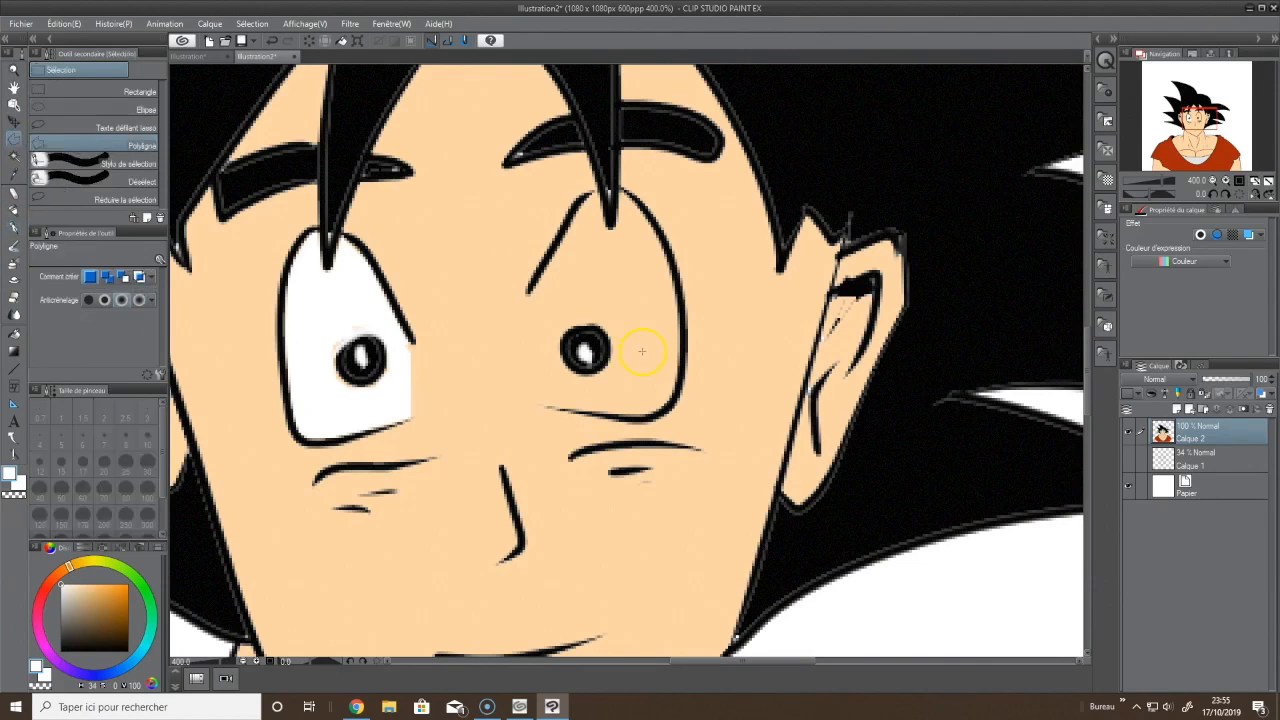
scroll(642, 351, up, 2)
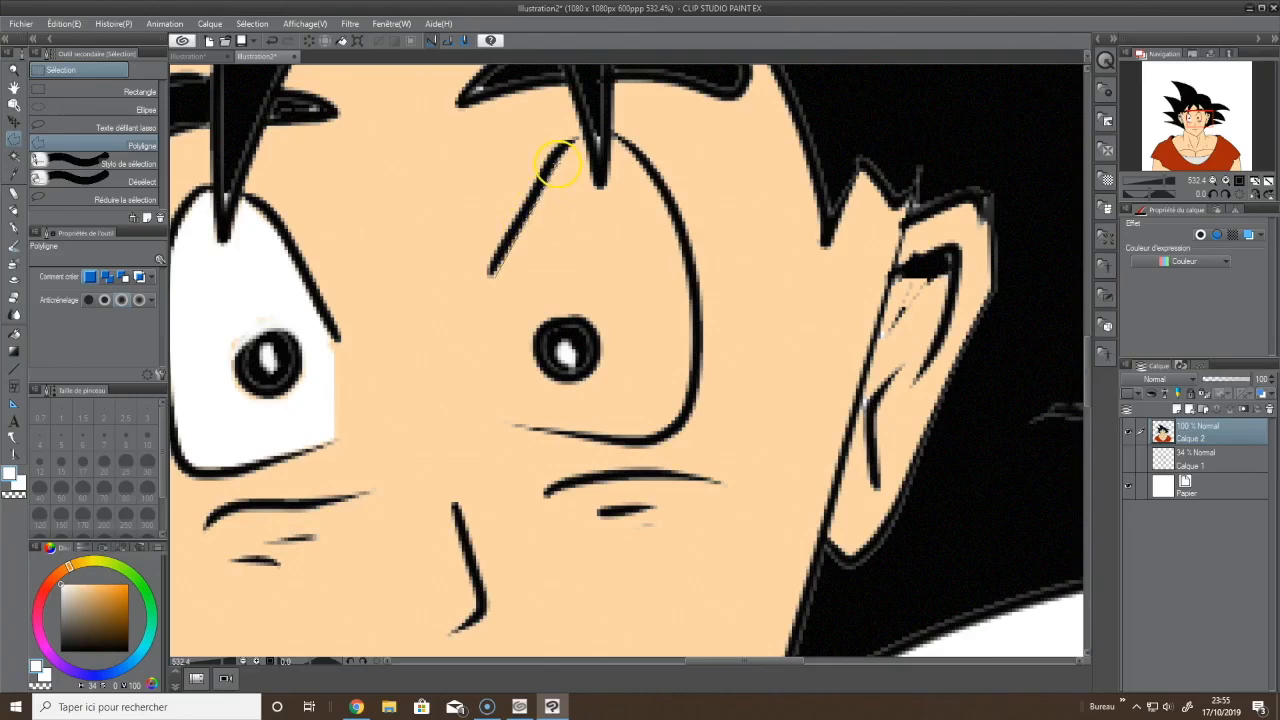
click(592, 182)
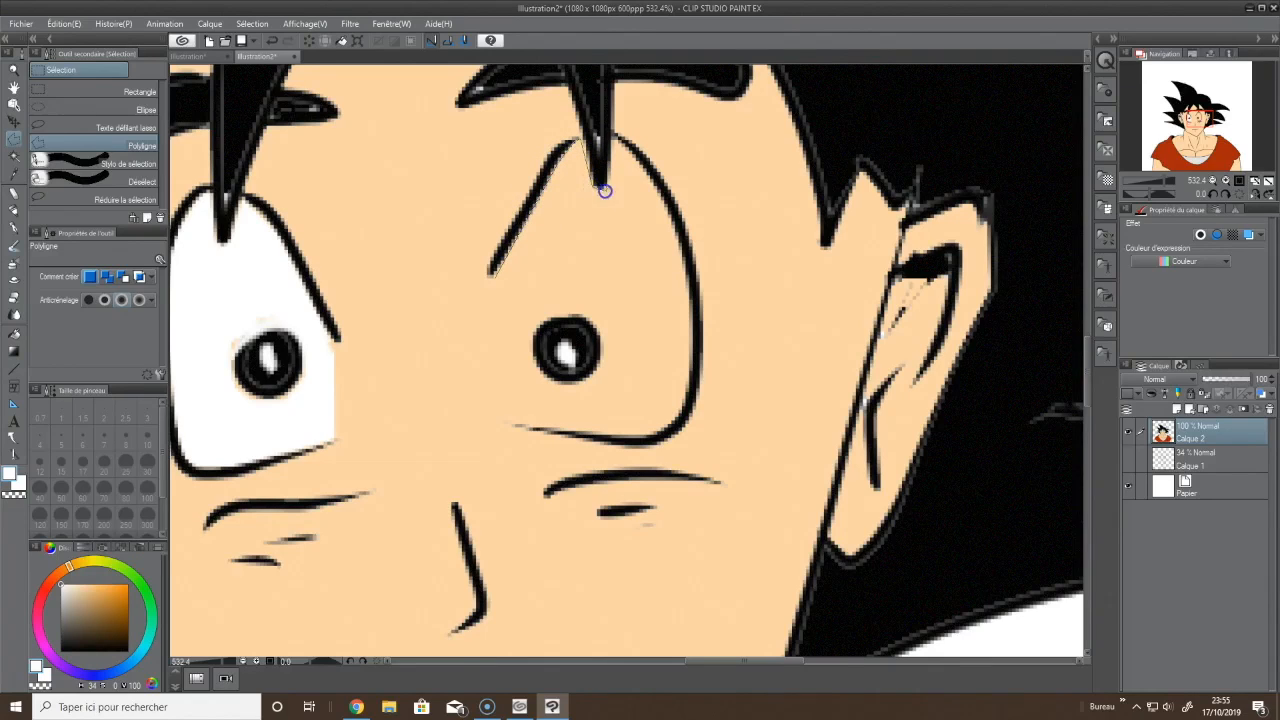
click(600, 140)
click(664, 205)
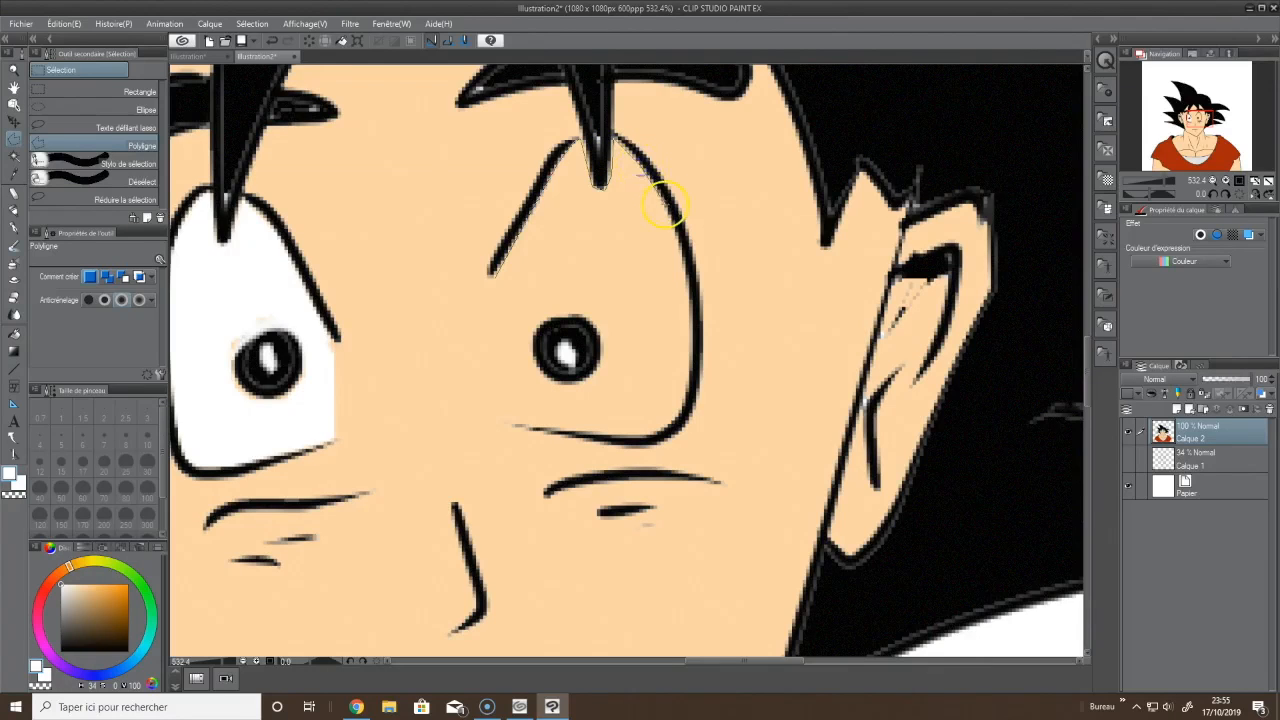
click(676, 234)
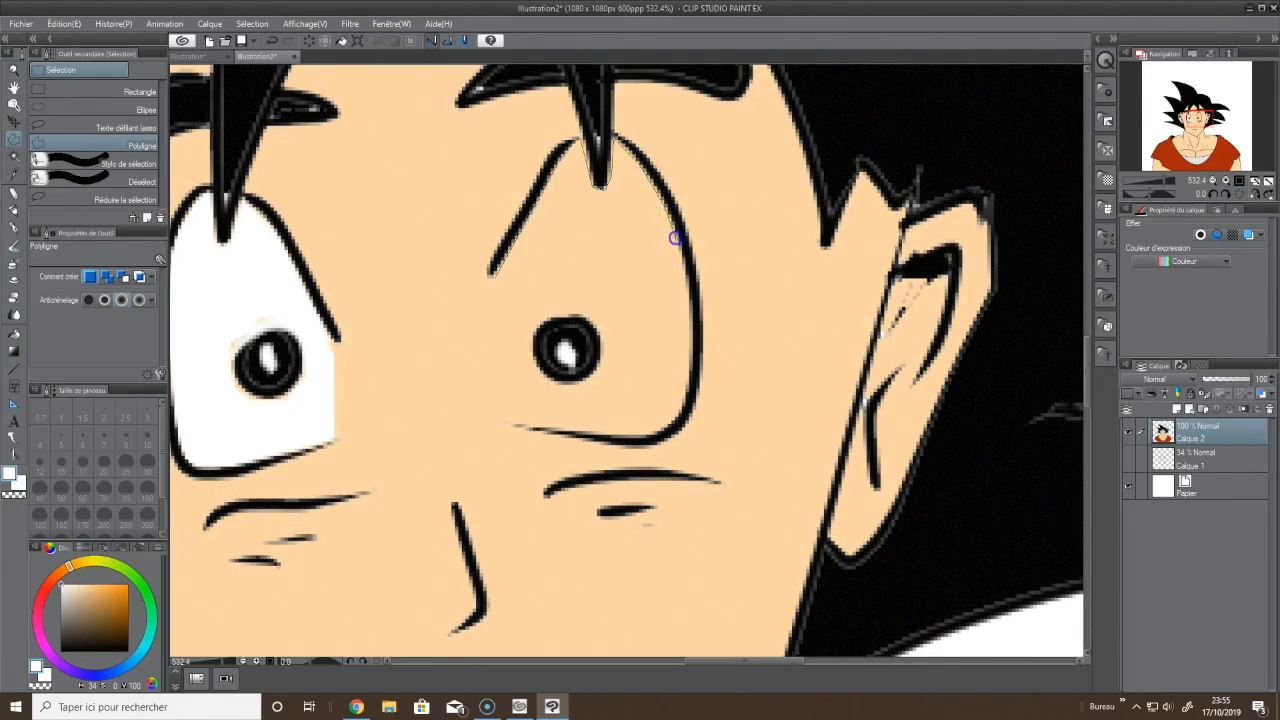
click(684, 274)
click(687, 300)
click(689, 366)
click(623, 433)
click(568, 437)
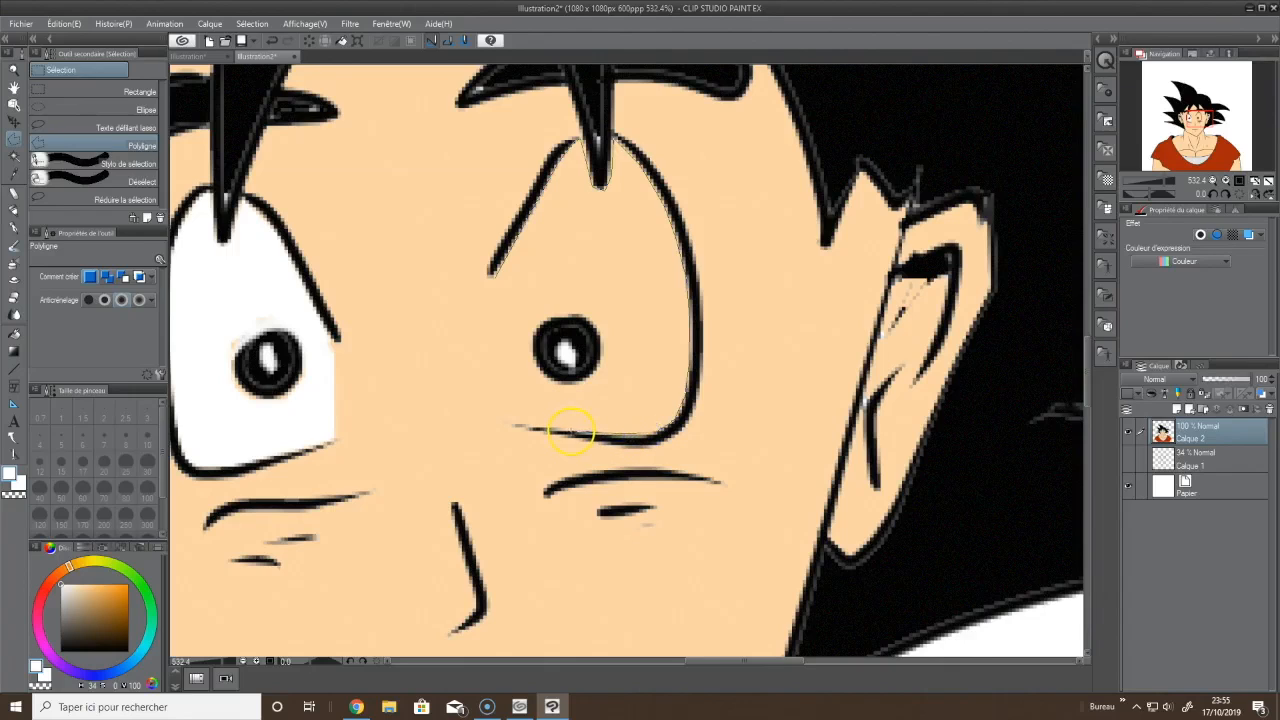
click(509, 419)
Route the selection outline around the pupil to leave it out, then close it along the eye's inner edge
click(547, 388)
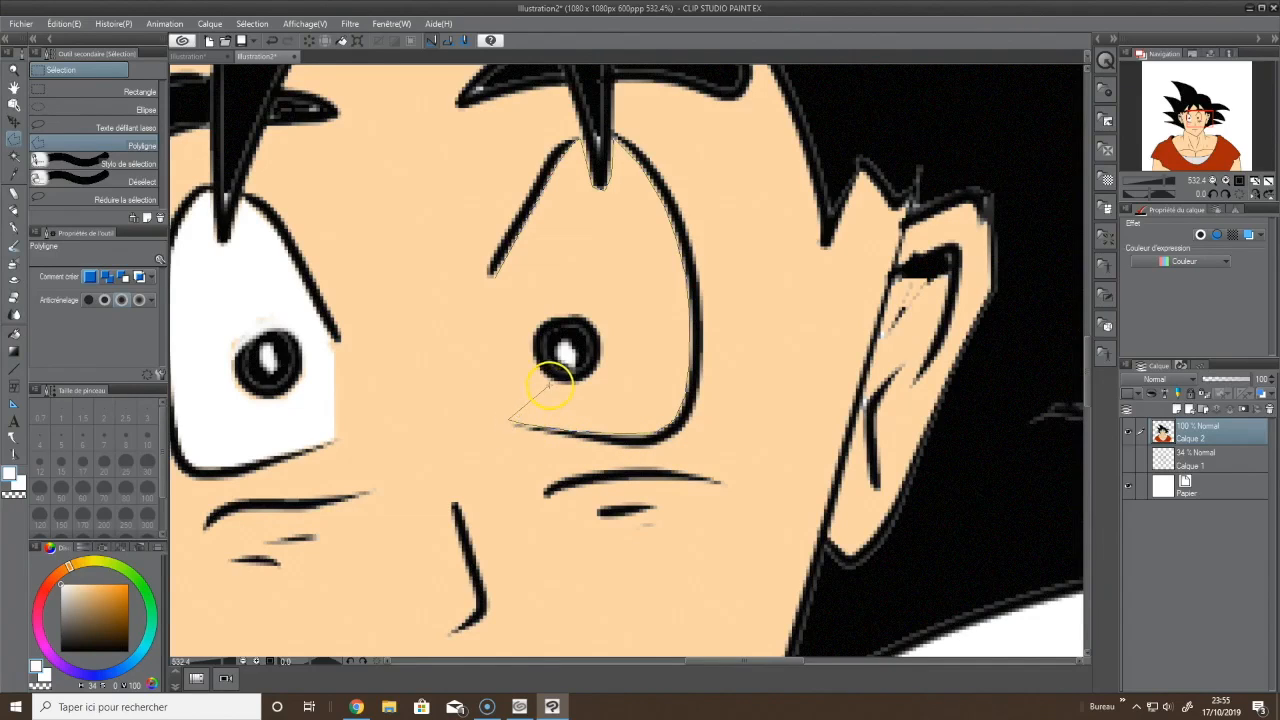
click(550, 385)
click(580, 386)
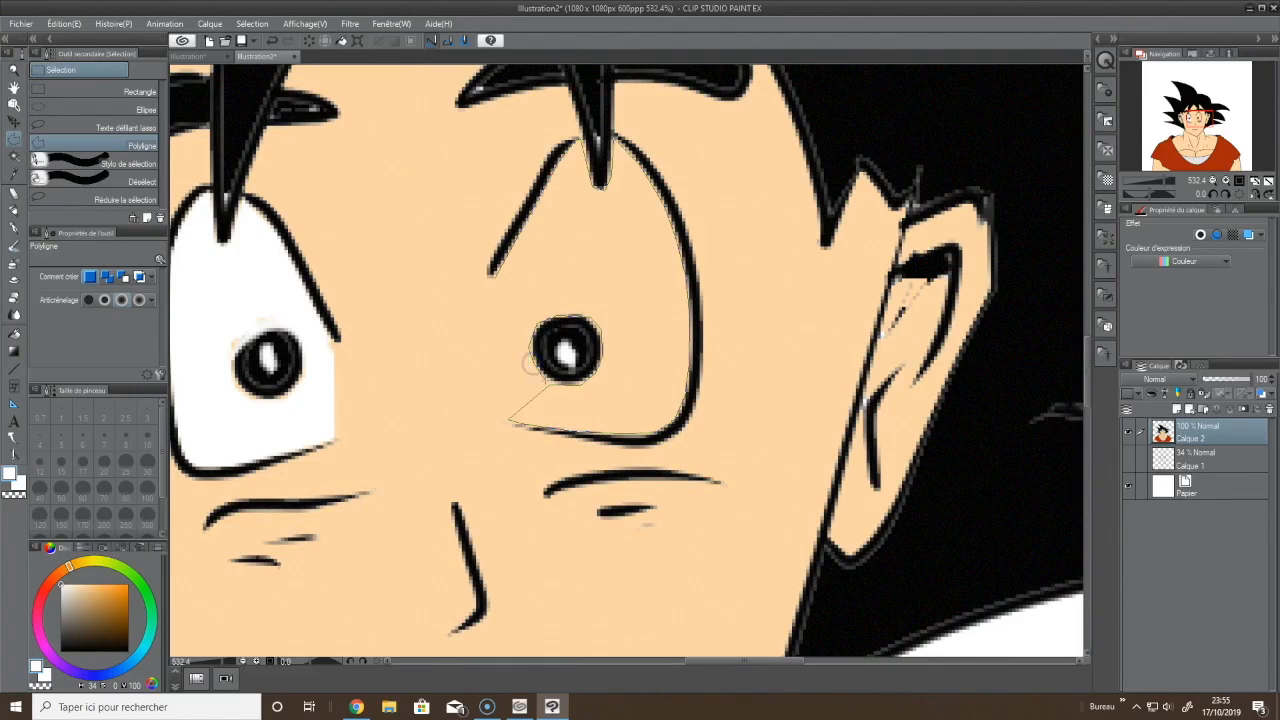
click(546, 383)
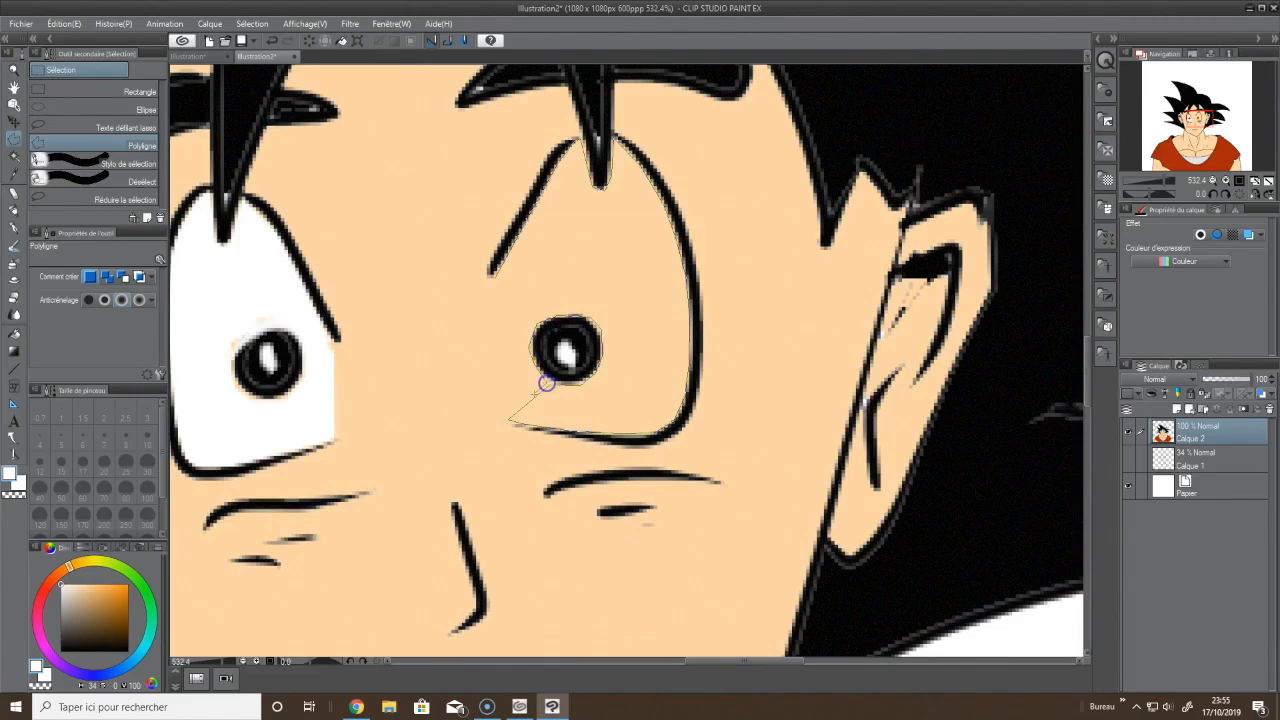
click(507, 415)
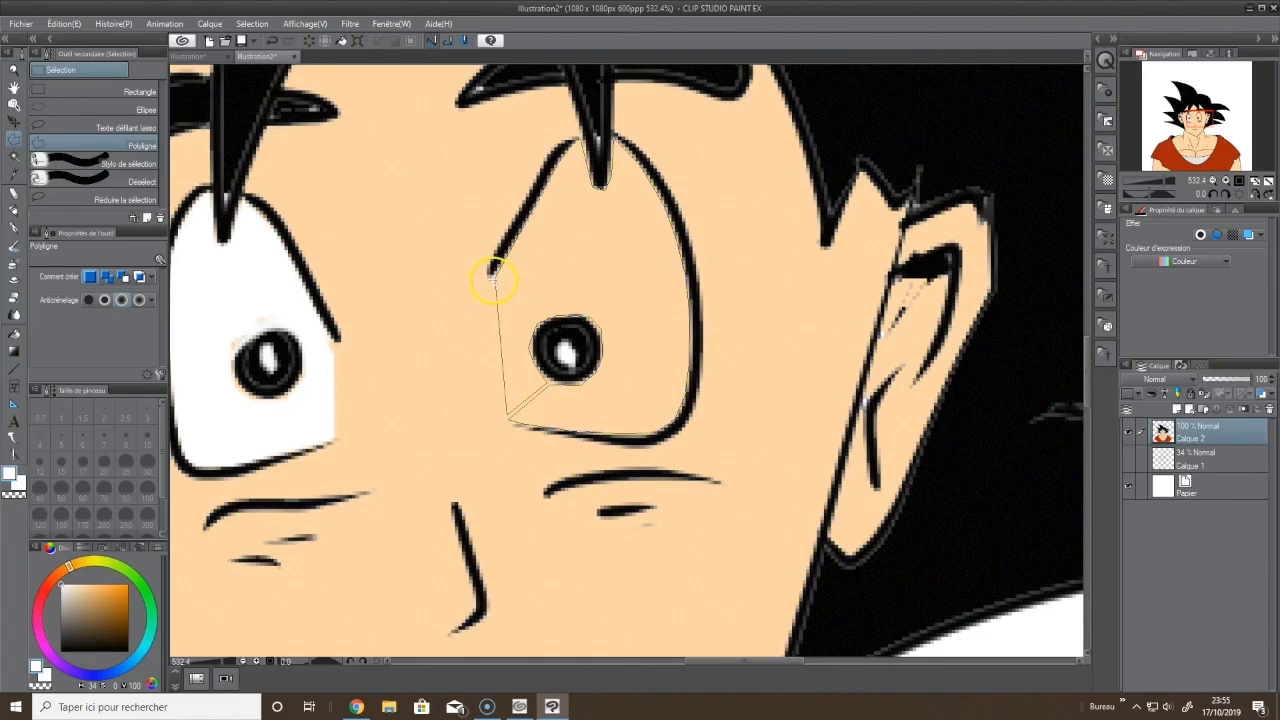
click(491, 279)
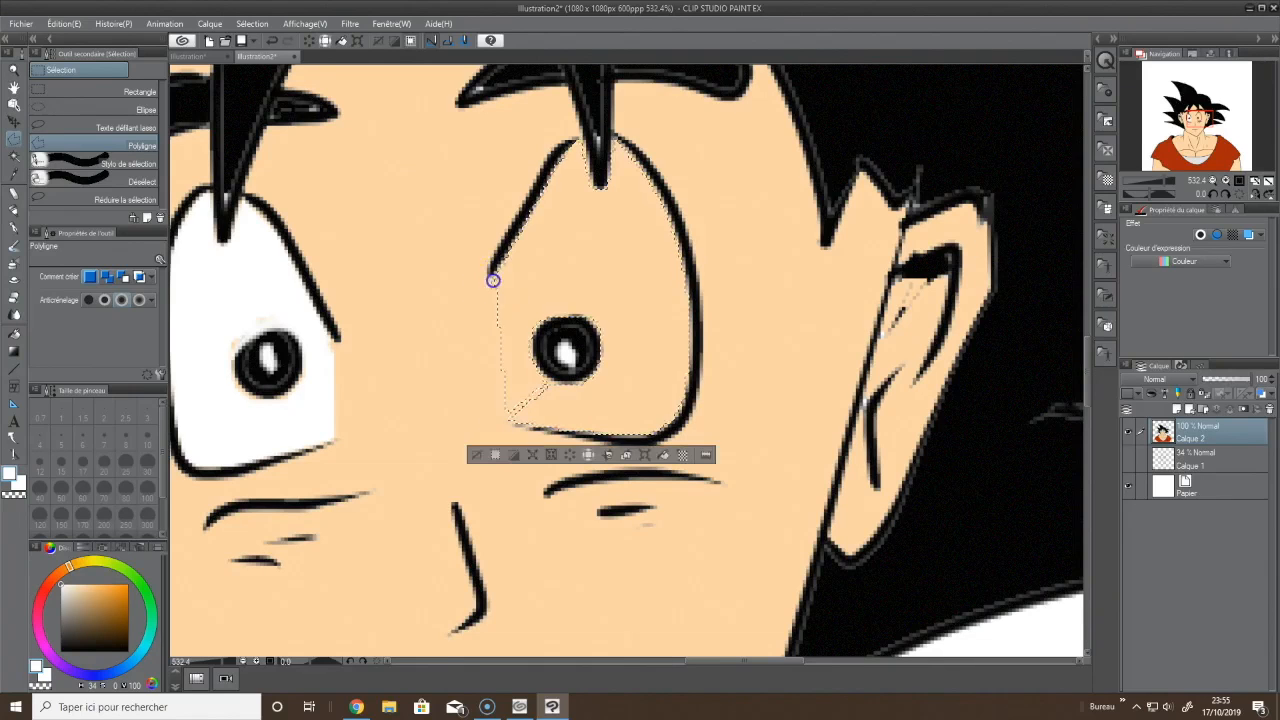
Fill the second eye's selection with white, deselect, and cover the skin-coloured strip below the pupil with the G-pen
click(14, 333)
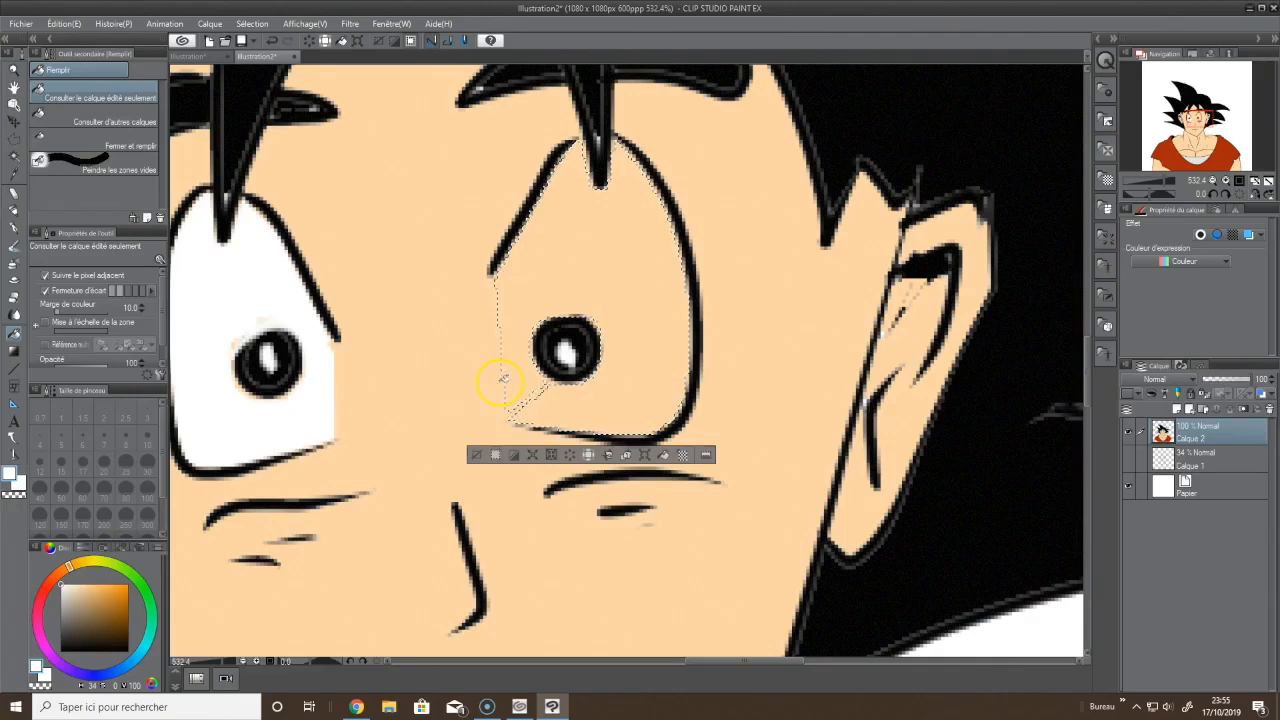
click(645, 266)
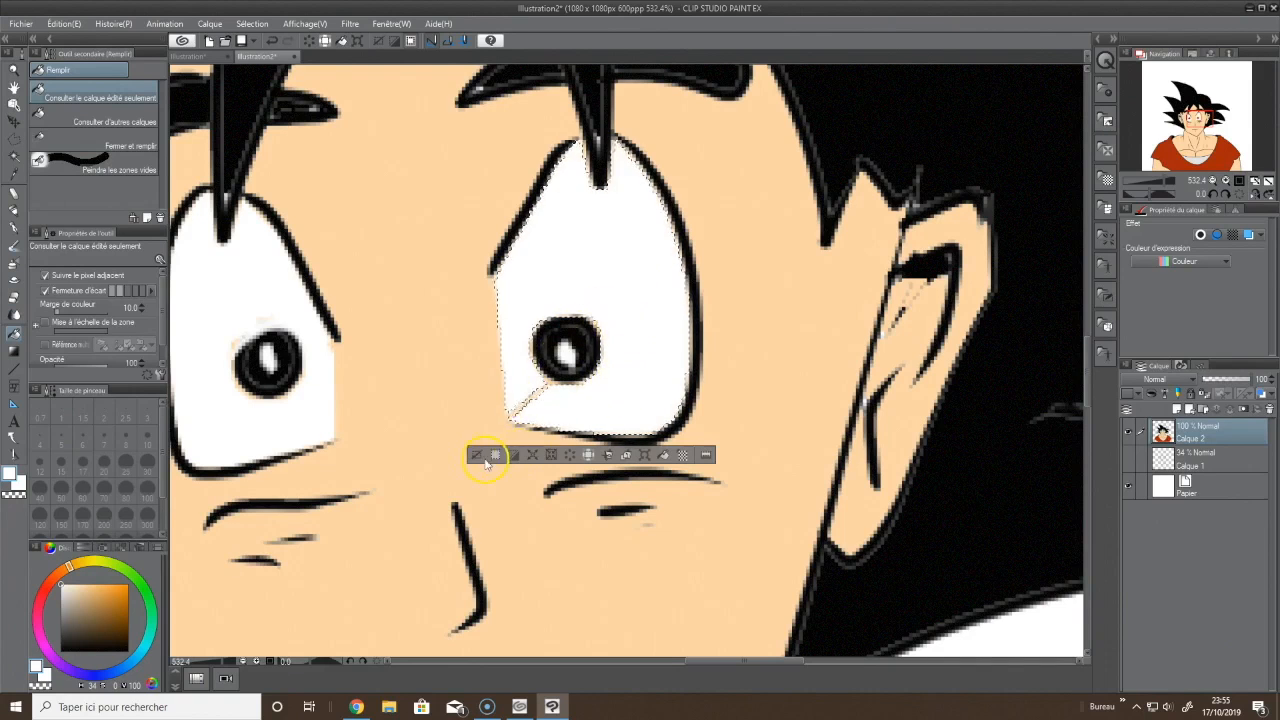
click(481, 457)
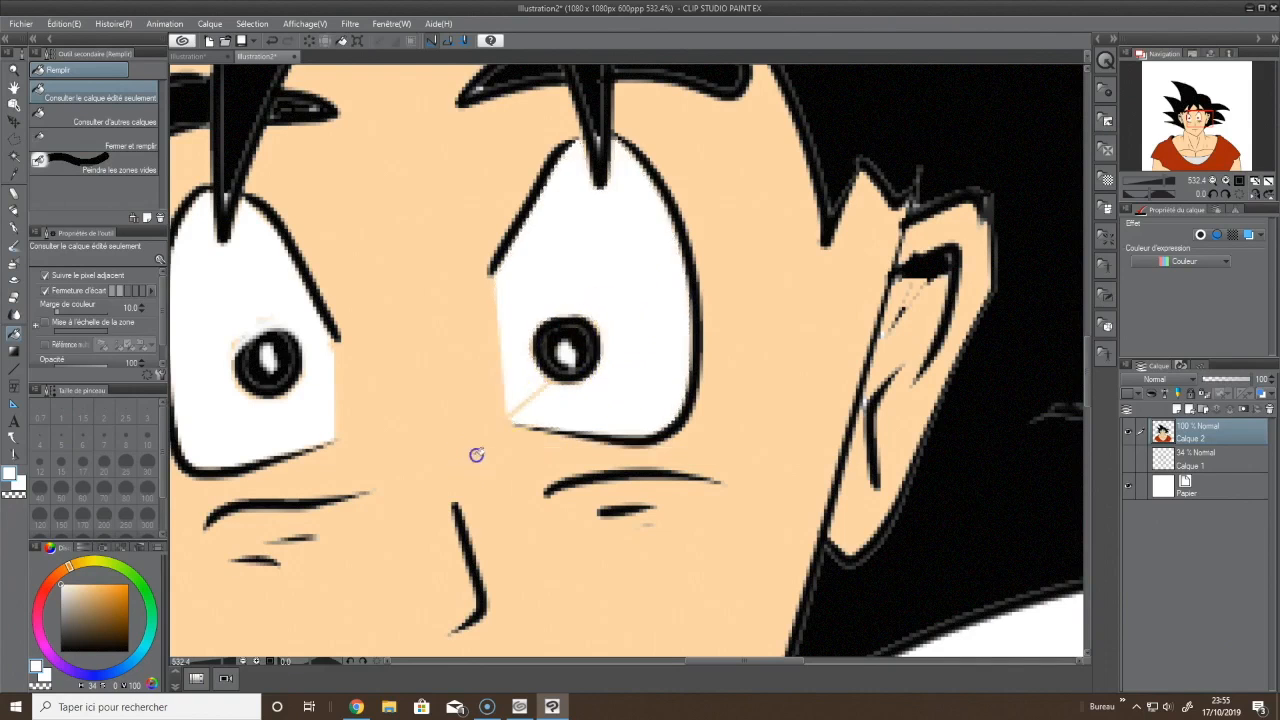
click(14, 227)
drag(529, 396, 516, 408)
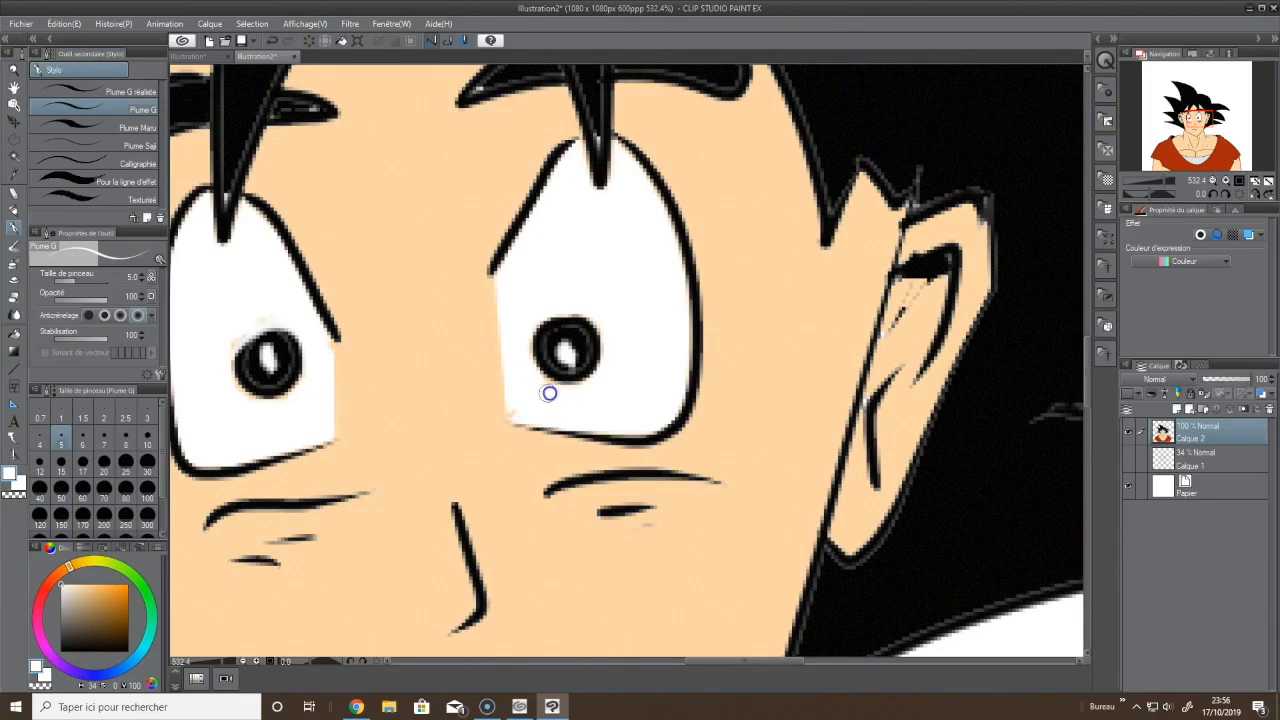
Paint white over the leftover skin-coloured patch along the lower inner corner of the second eye with the G-pen
mouse_move(516, 408)
mouse_down()
mouse_move(598, 384)
mouse_move(588, 283)
mouse_move(515, 321)
mouse_move(525, 423)
mouse_up()
key(ctrl+z)
mouse_move(516, 408)
mouse_down()
mouse_move(601, 388)
mouse_move(615, 415)
mouse_up()
Choose the Ombre airbrush for shading and set the drawing colour to a neutral grey with H 34, S 0, V 62
scroll(615, 415, down, 5)
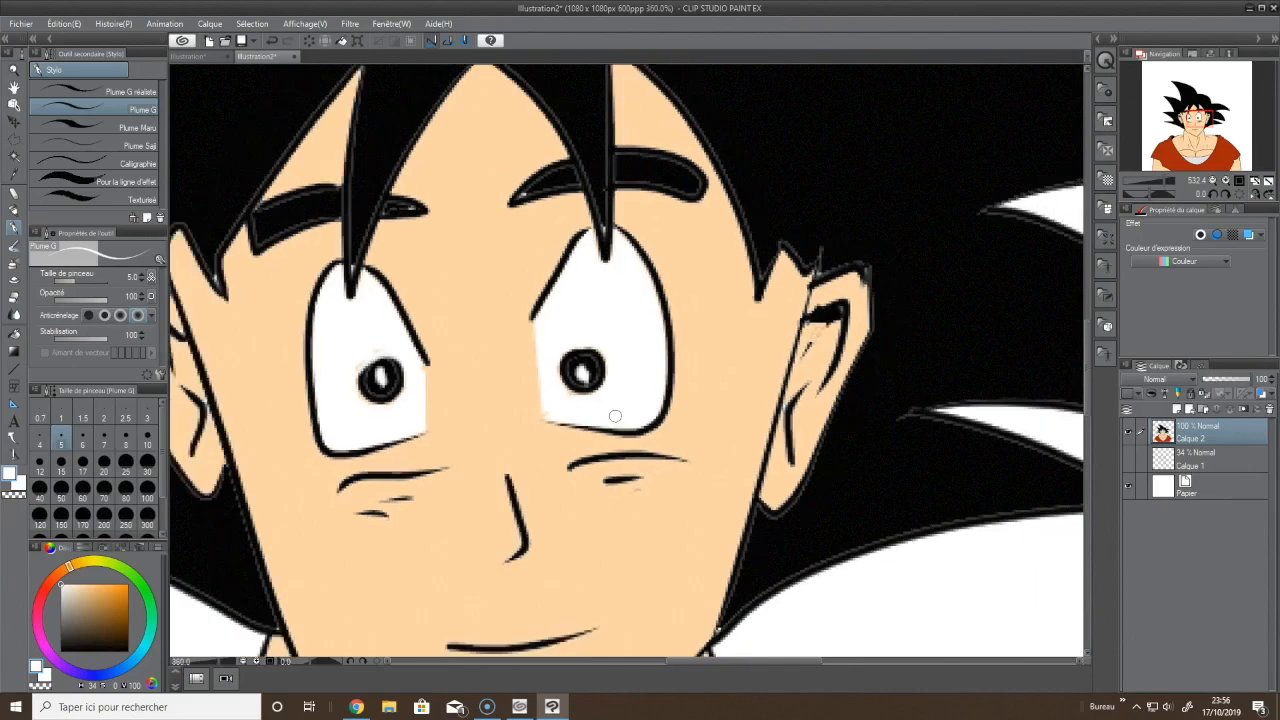
scroll(615, 415, down, 3)
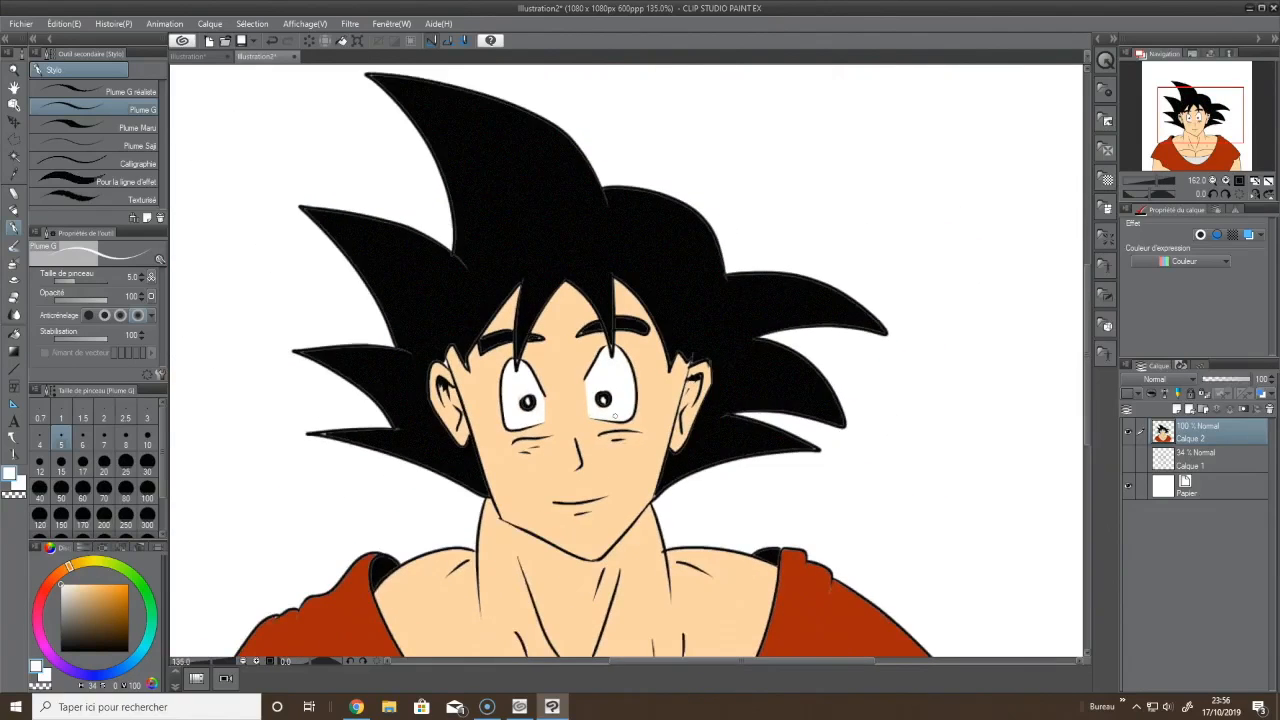
scroll(616, 412, down, 1)
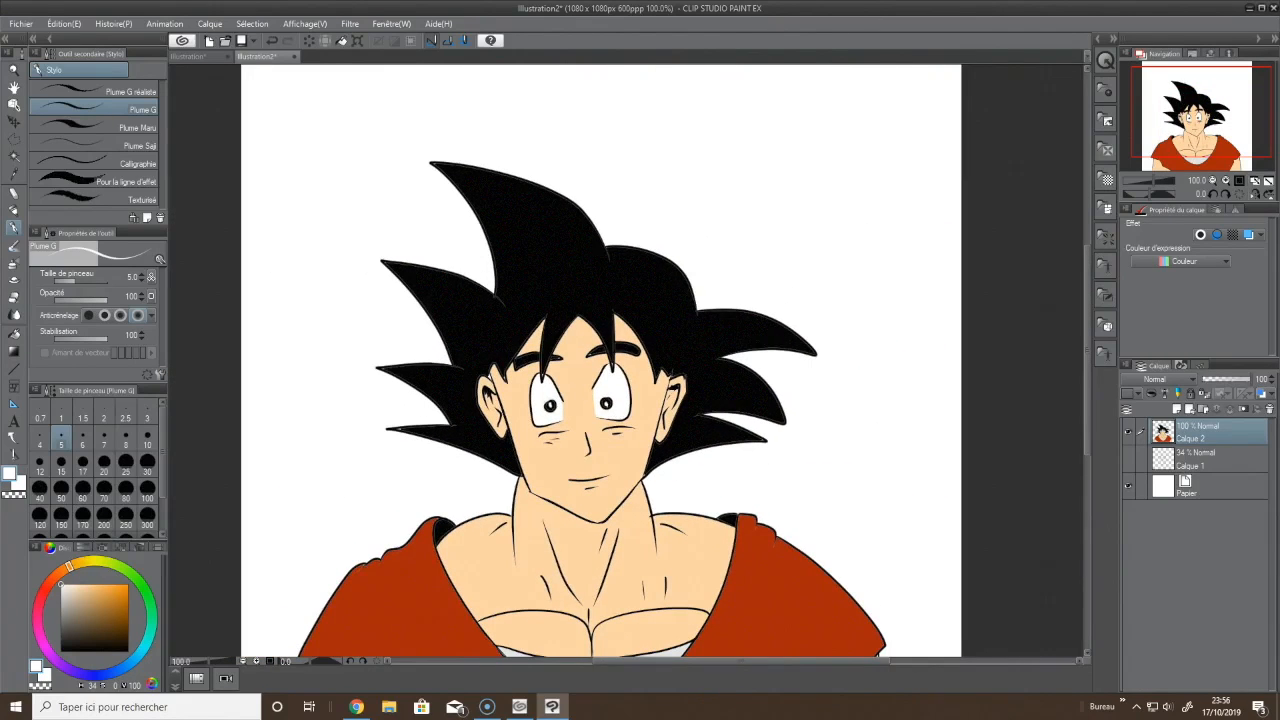
drag(608, 500, 606, 400)
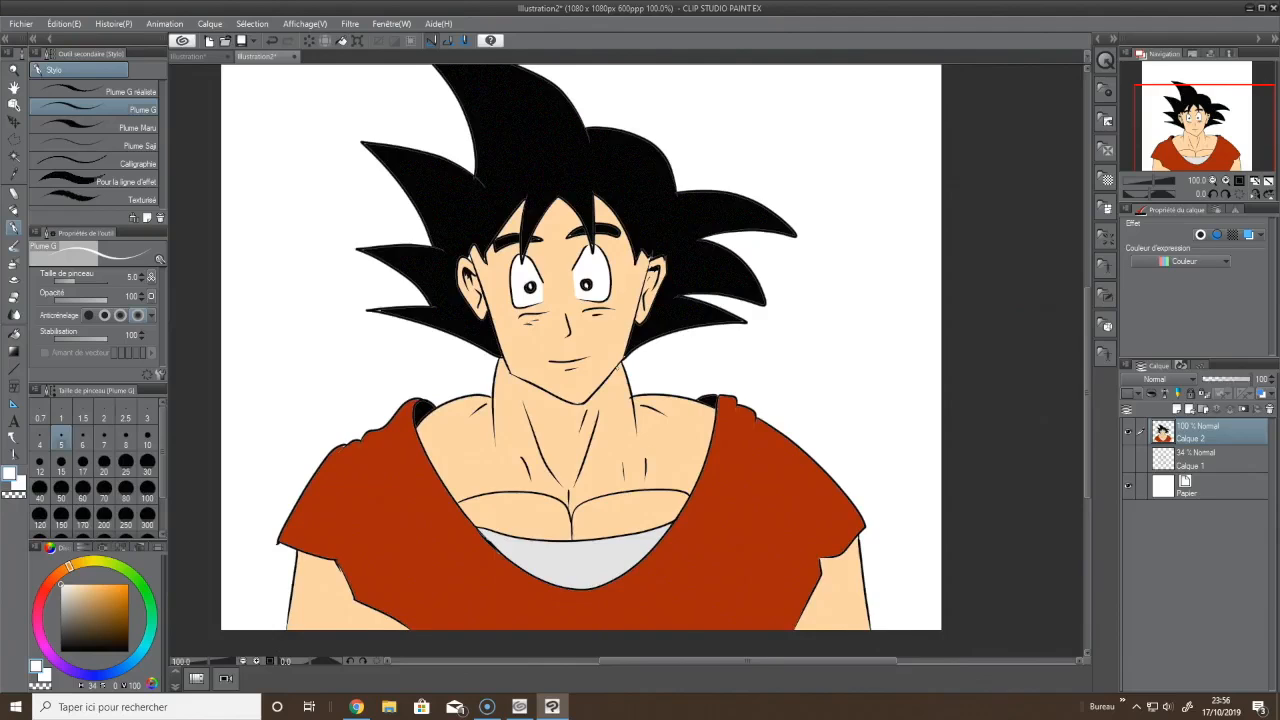
scroll(625, 360, down, 1)
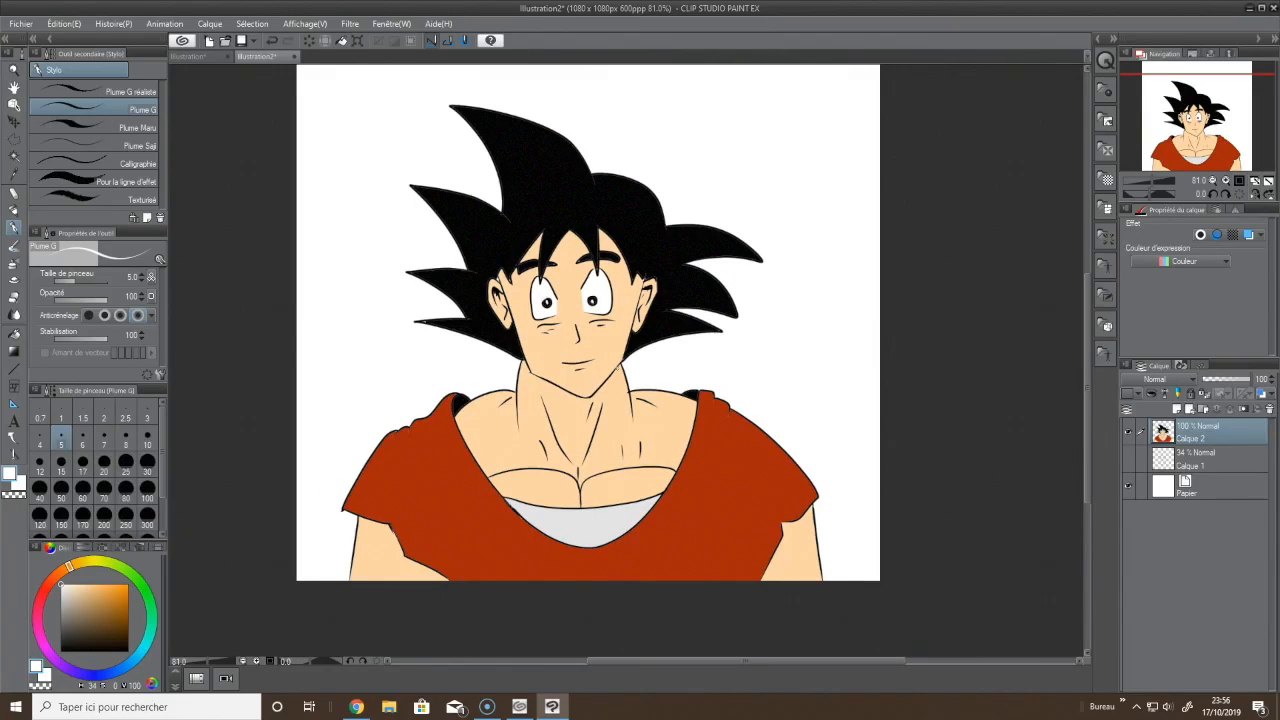
scroll(619, 375, up, 1)
scroll(581, 347, up, 1)
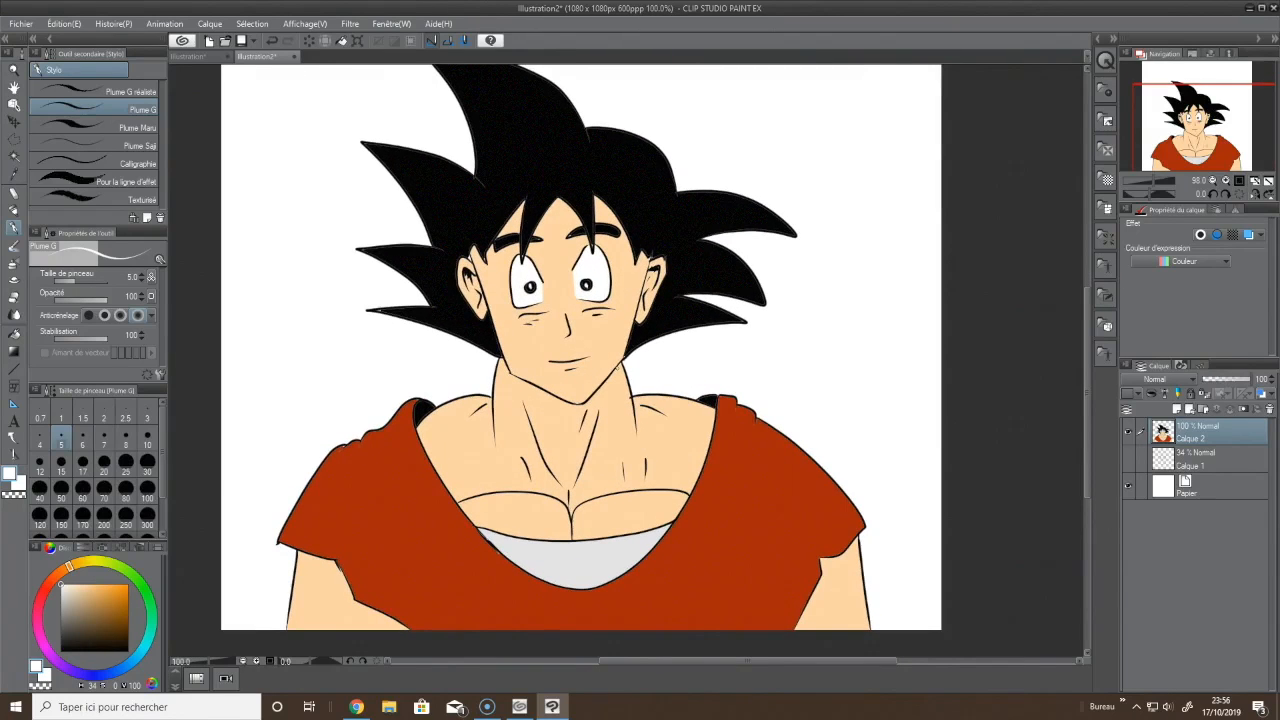
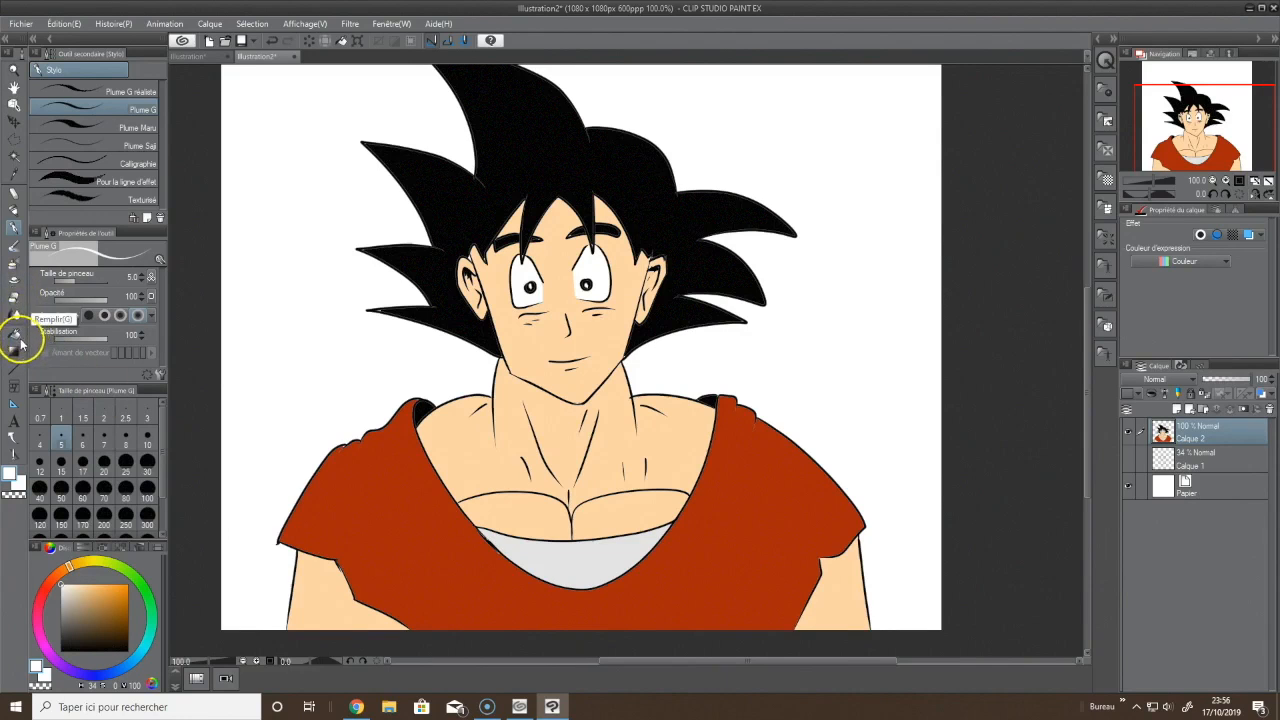
click(12, 265)
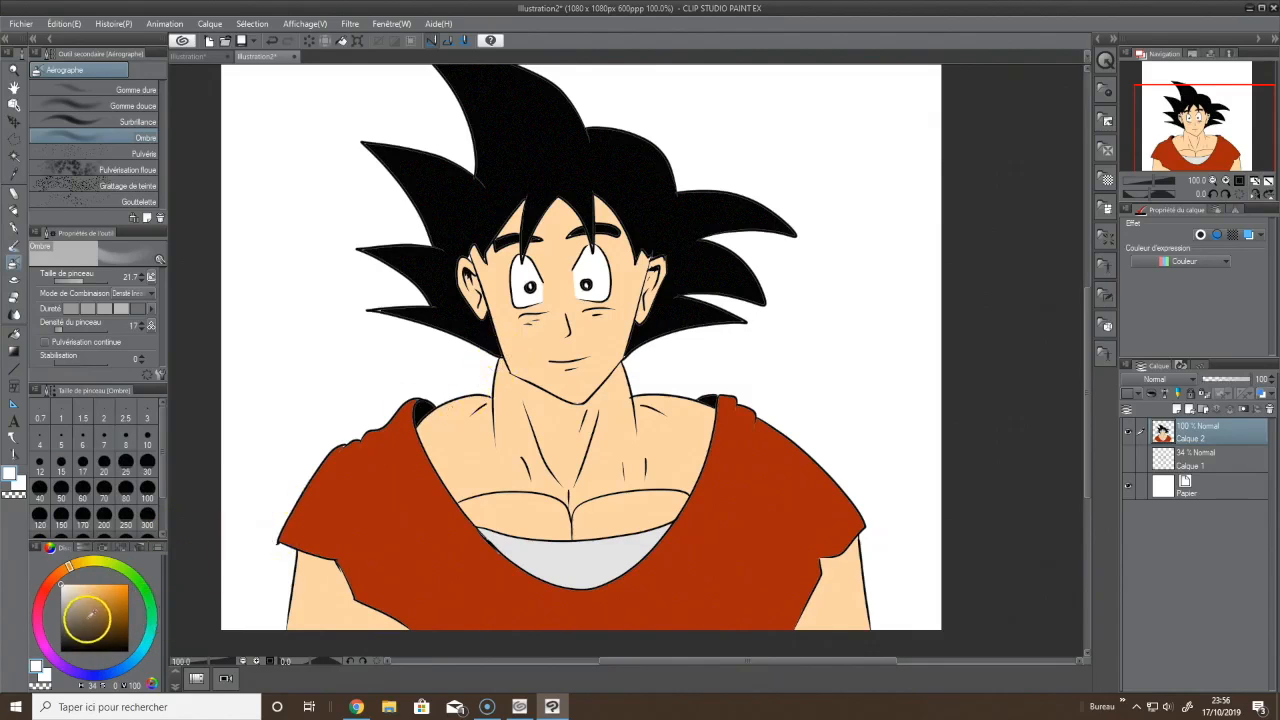
drag(87, 618, 61, 610)
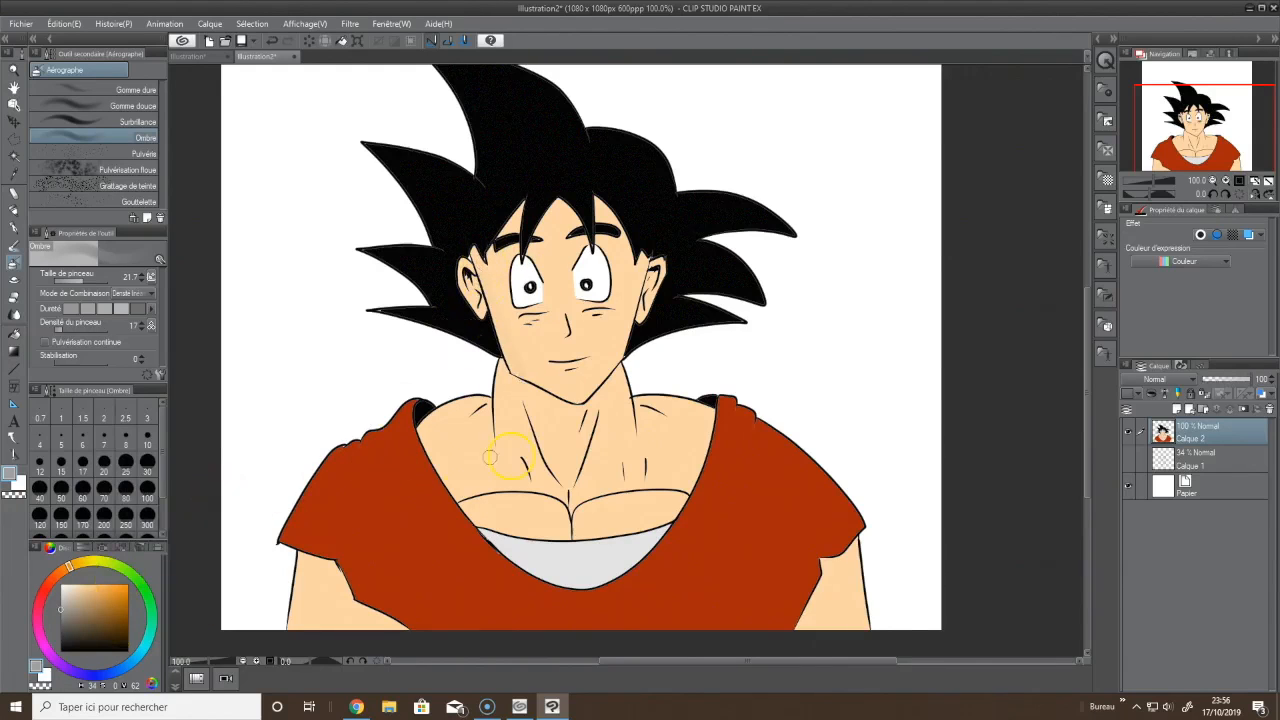
drag(485, 246, 533, 384)
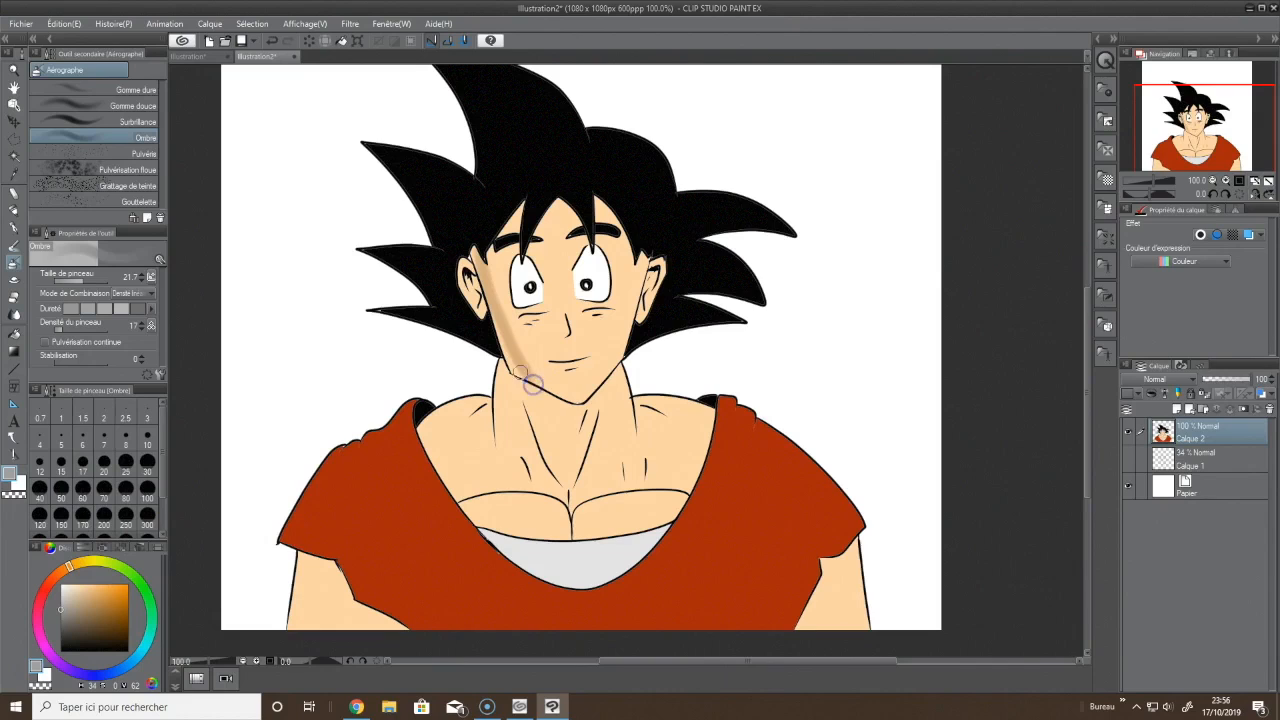
click(575, 380)
key(ctrl+z)
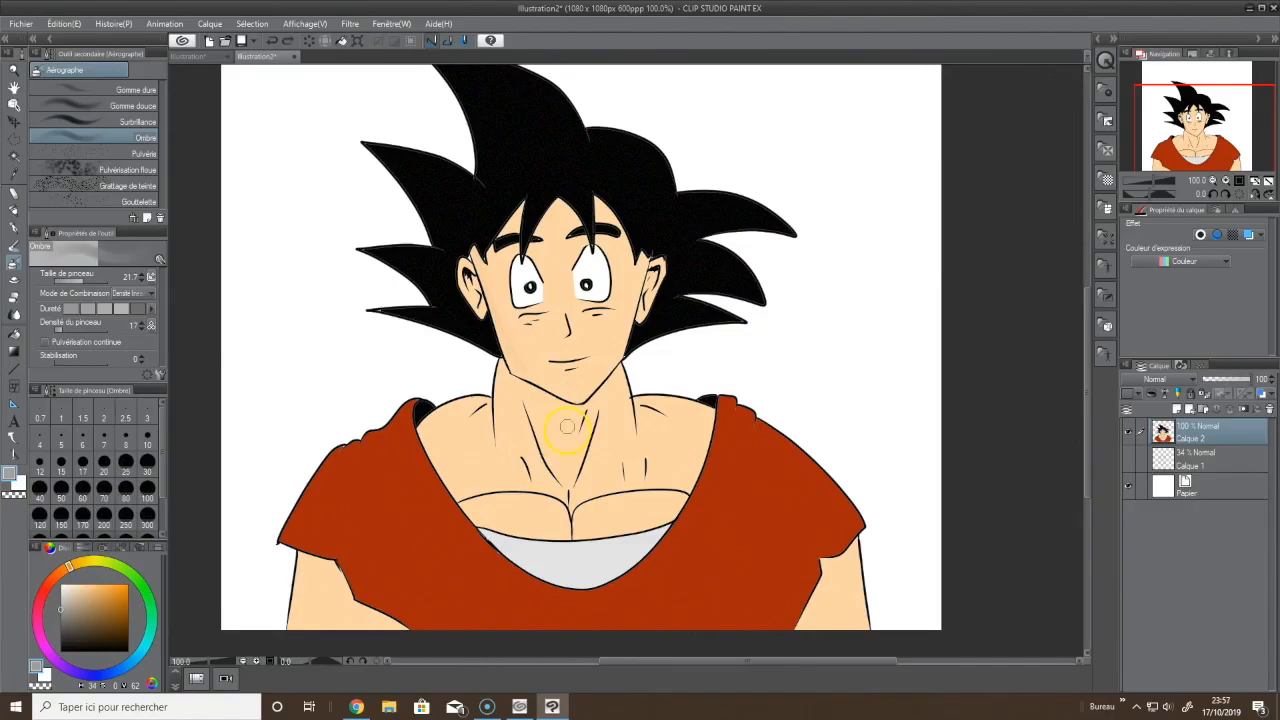
drag(460, 232, 518, 376)
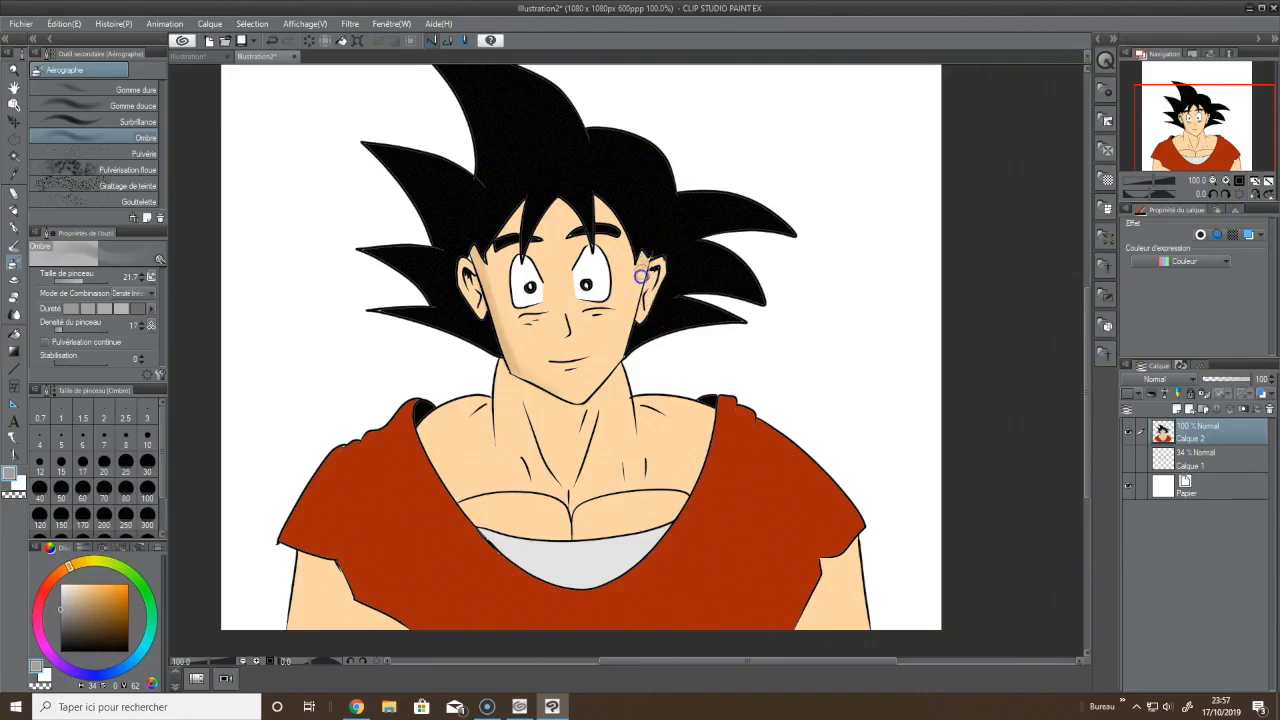
drag(641, 276, 615, 366)
drag(641, 318, 615, 366)
mouse_move(553, 205)
mouse_down()
mouse_move(531, 246)
mouse_move(583, 224)
mouse_move(591, 250)
mouse_up()
drag(595, 195, 630, 260)
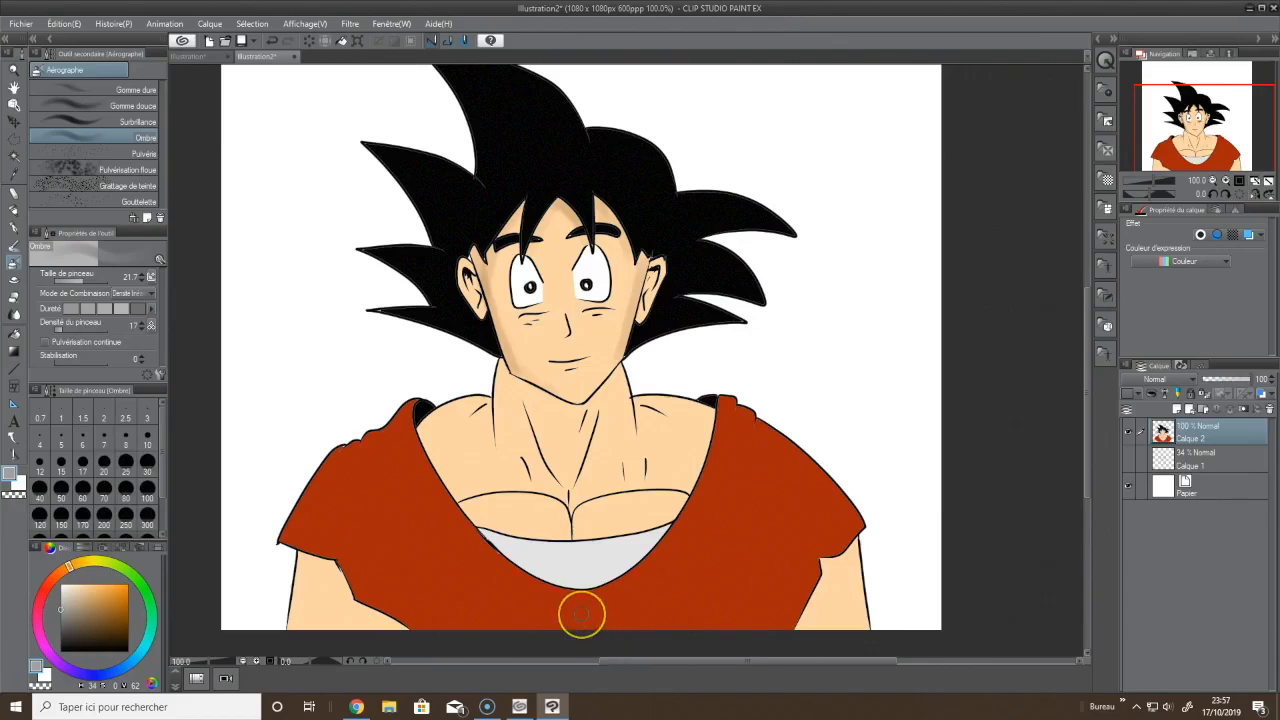
key(ctrl+z)
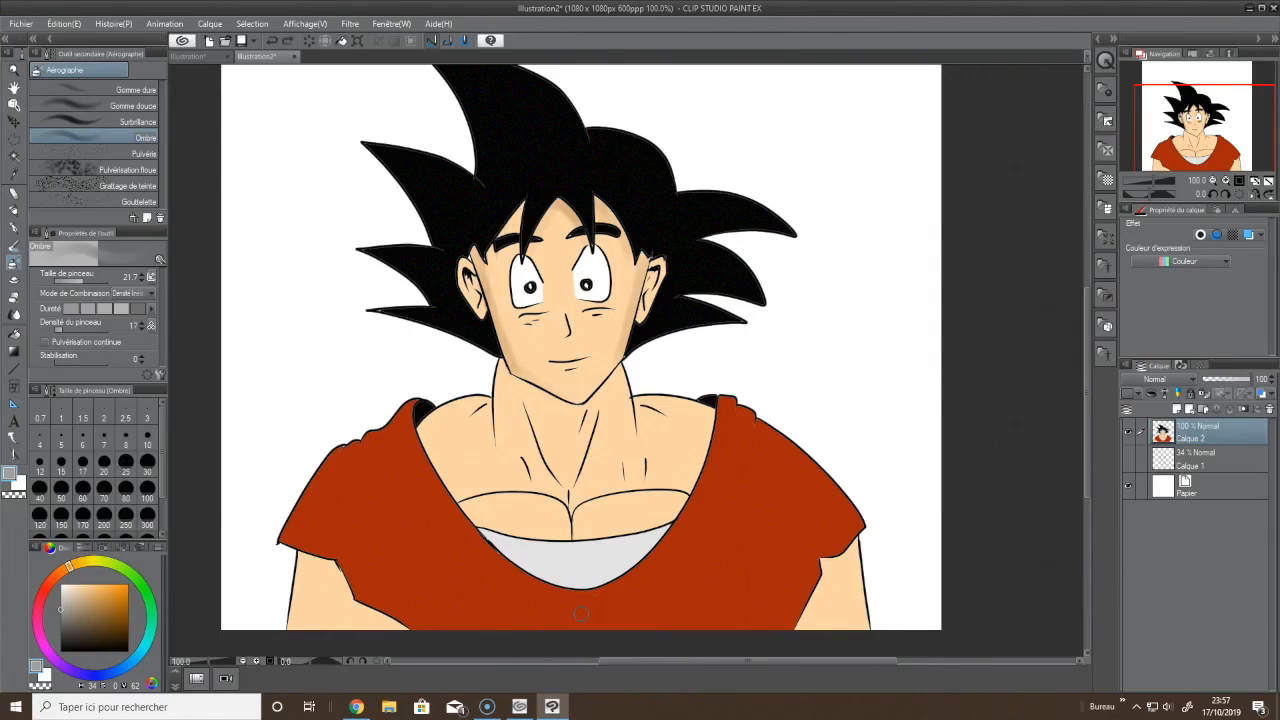
key(ctrl+z)
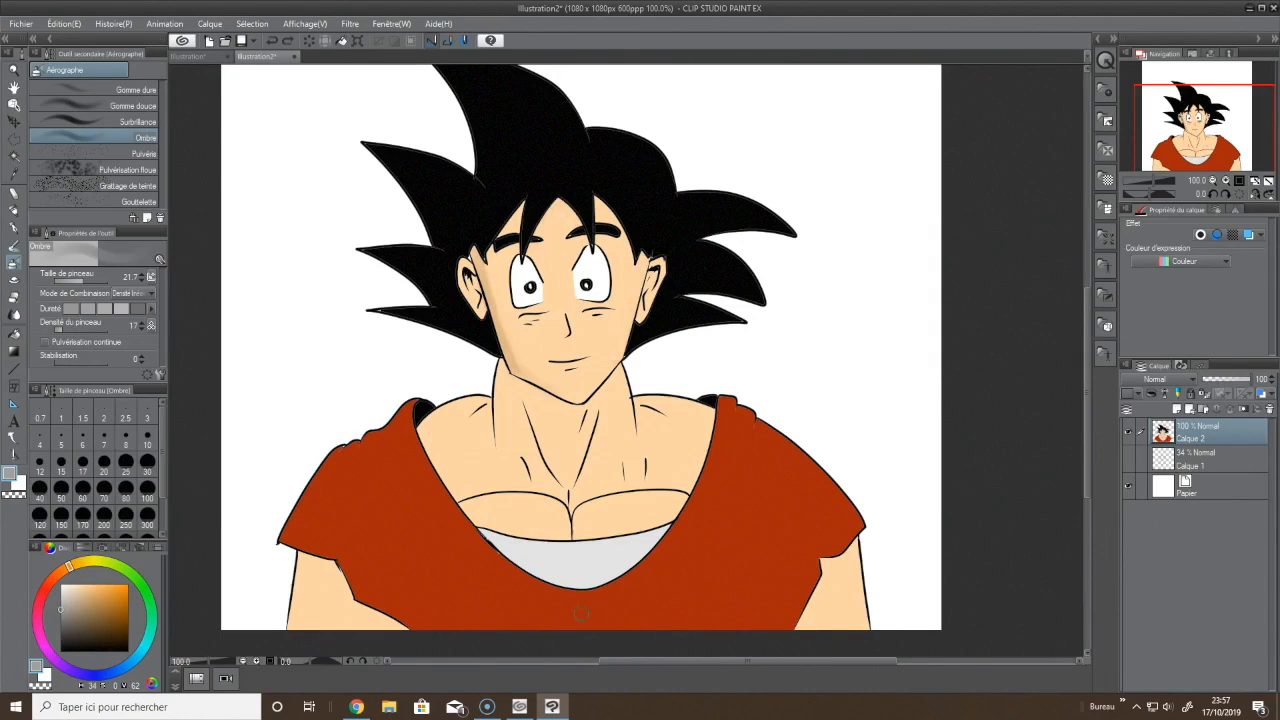
key(ctrl+z)
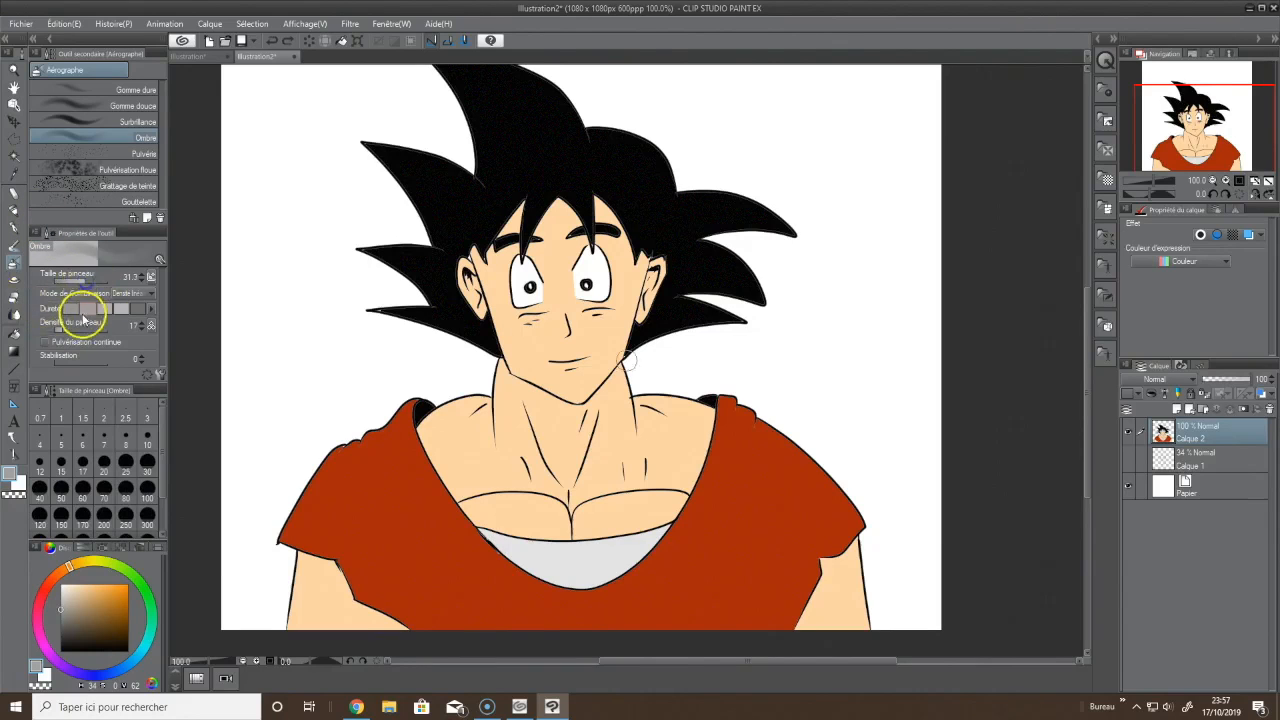
Set the Ombre airbrush size to 31.3
click(88, 281)
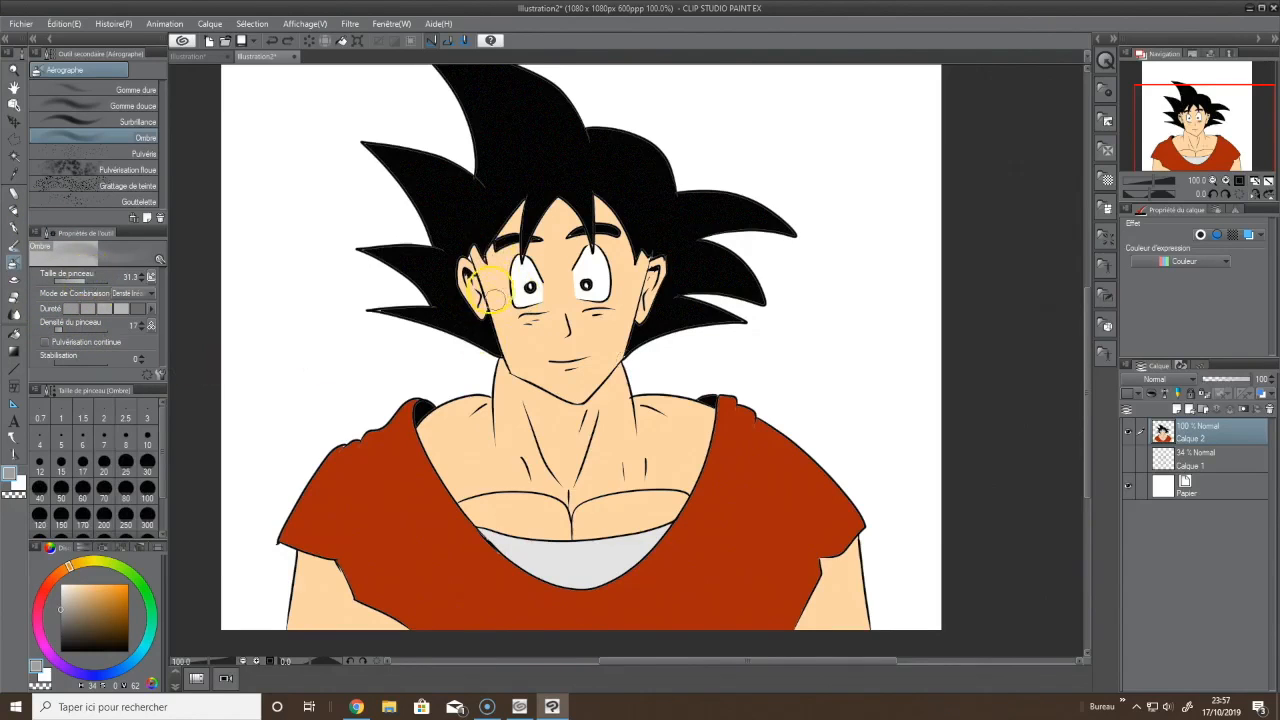
mouse_move(482, 256)
mouse_down()
mouse_move(521, 374)
mouse_move(482, 255)
mouse_move(533, 376)
mouse_move(530, 243)
mouse_move(501, 241)
mouse_move(516, 204)
mouse_move(520, 222)
mouse_move(560, 200)
mouse_move(533, 240)
mouse_move(560, 203)
mouse_move(587, 232)
mouse_move(597, 197)
mouse_move(617, 216)
mouse_move(628, 250)
mouse_move(645, 252)
mouse_move(608, 372)
mouse_move(623, 333)
mouse_move(582, 388)
mouse_move(536, 378)
mouse_move(598, 392)
mouse_up()
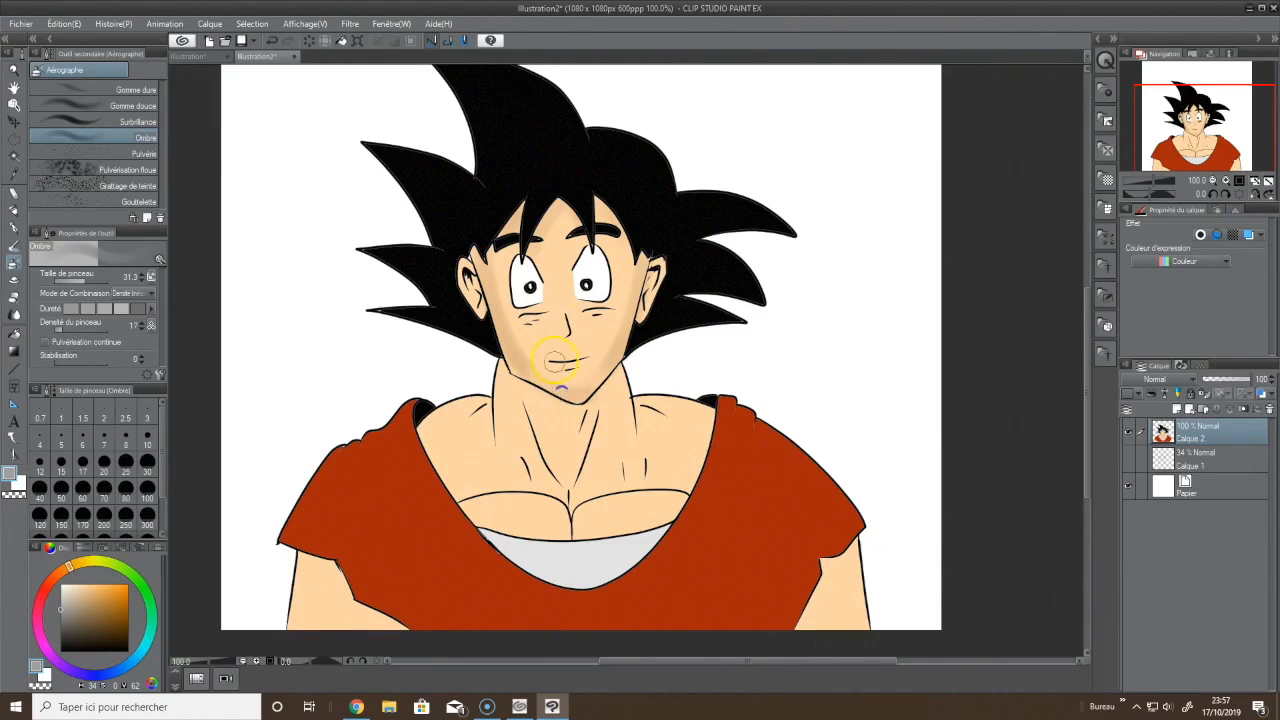
mouse_move(558, 325)
mouse_down()
mouse_move(547, 258)
mouse_move(555, 298)
mouse_move(536, 260)
mouse_move(513, 252)
mouse_move(519, 328)
mouse_move(546, 311)
mouse_move(507, 322)
mouse_up()
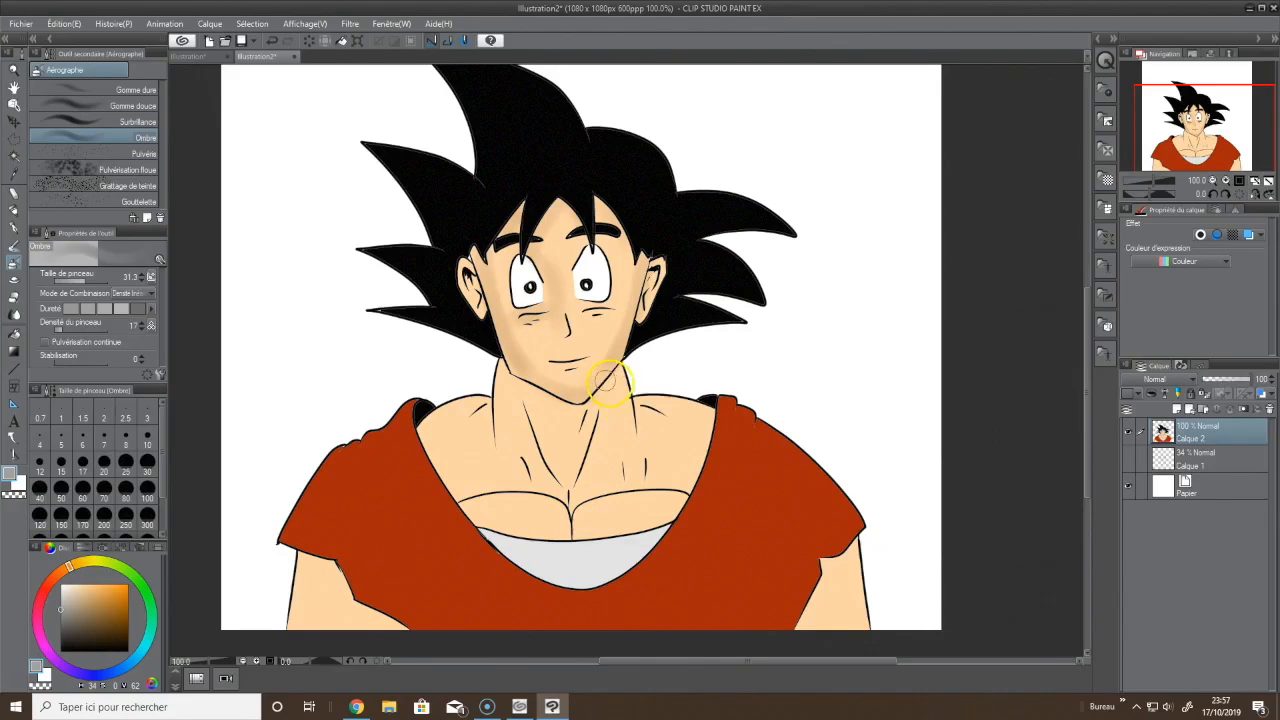
drag(610, 383, 592, 412)
click(444, 393)
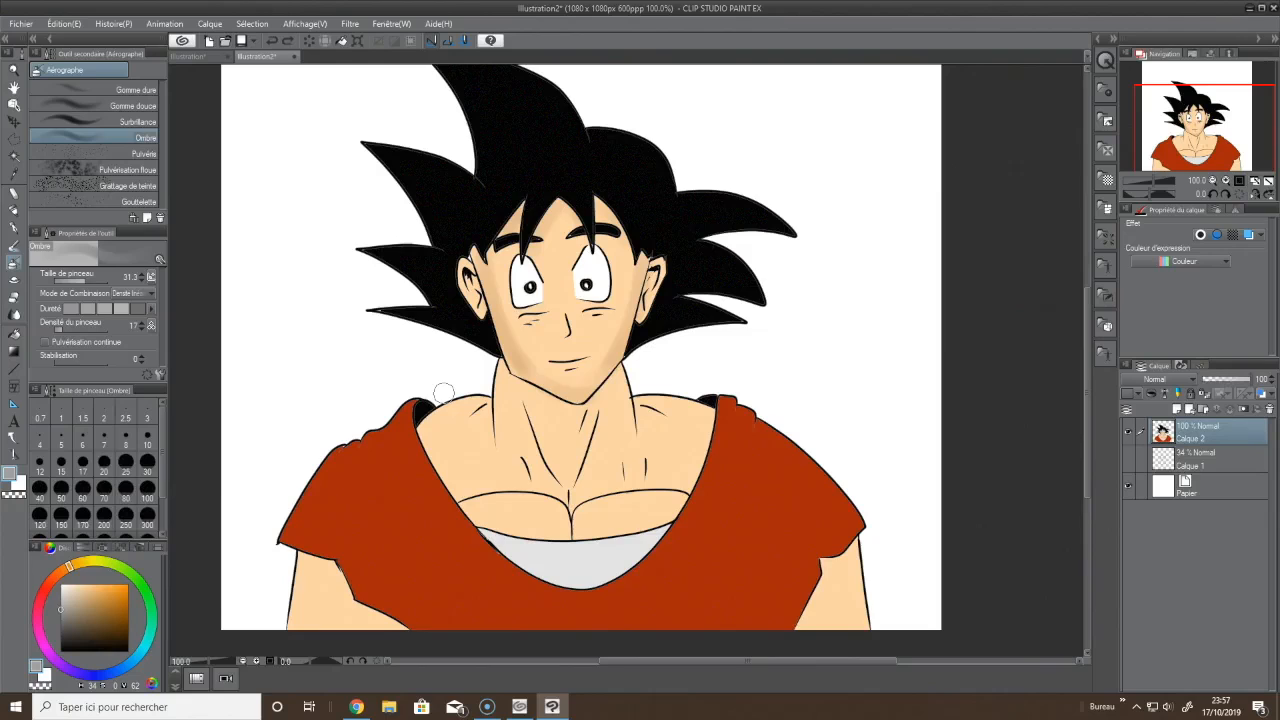
key(ctrl+z)
key(ctrl+z)
key(ctrl+z)
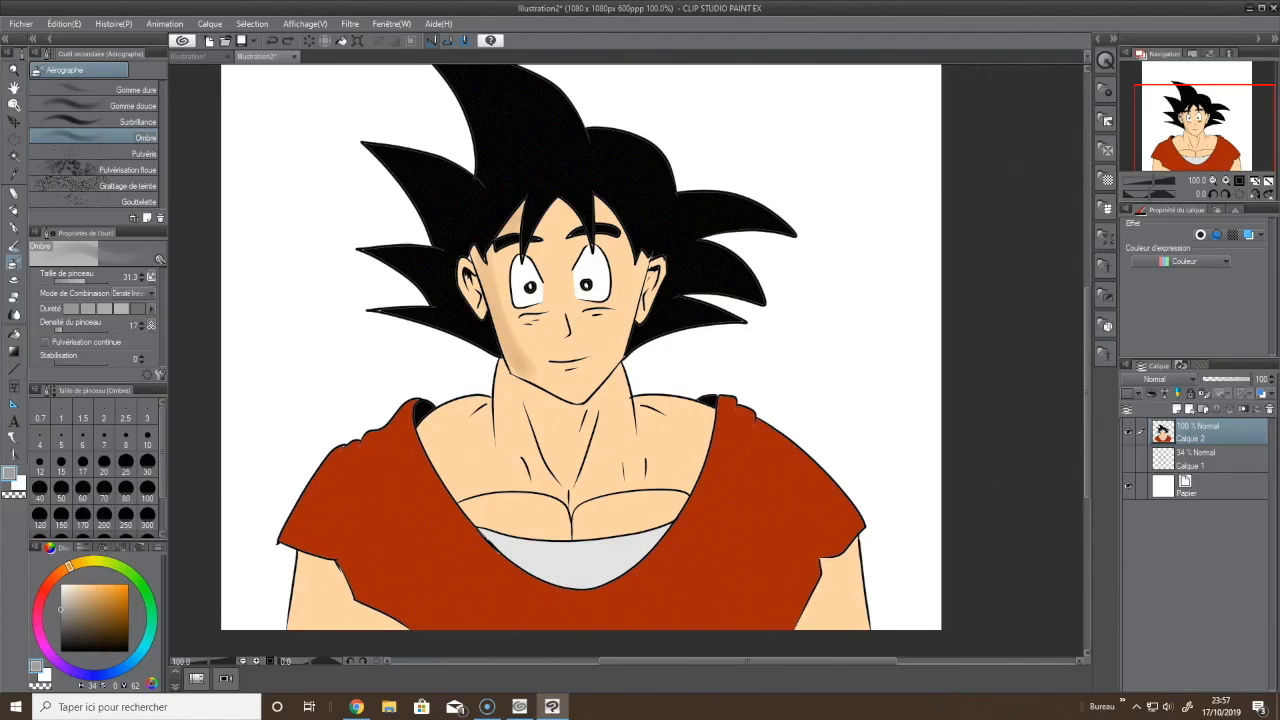
key(ctrl+z)
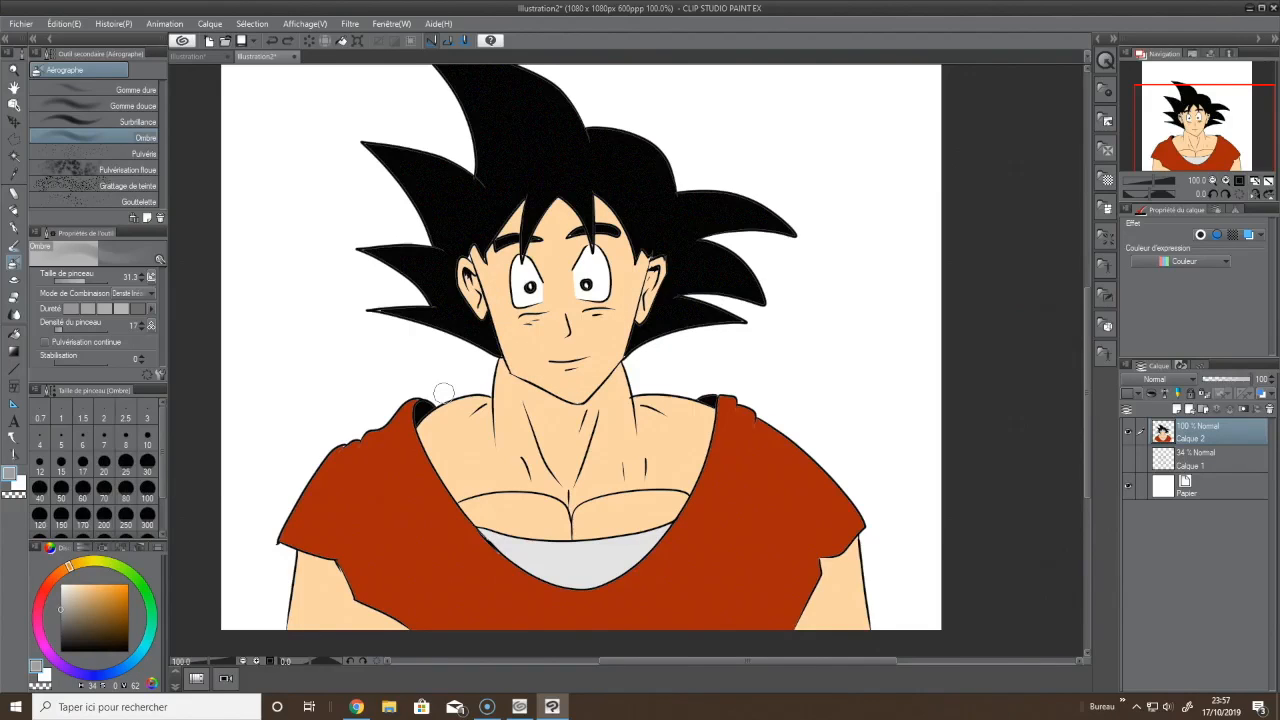
Airbrush soft grey shadows along both sides of the face, the neck below the jaw, the shoulders and the chest edges
drag(477, 254, 519, 371)
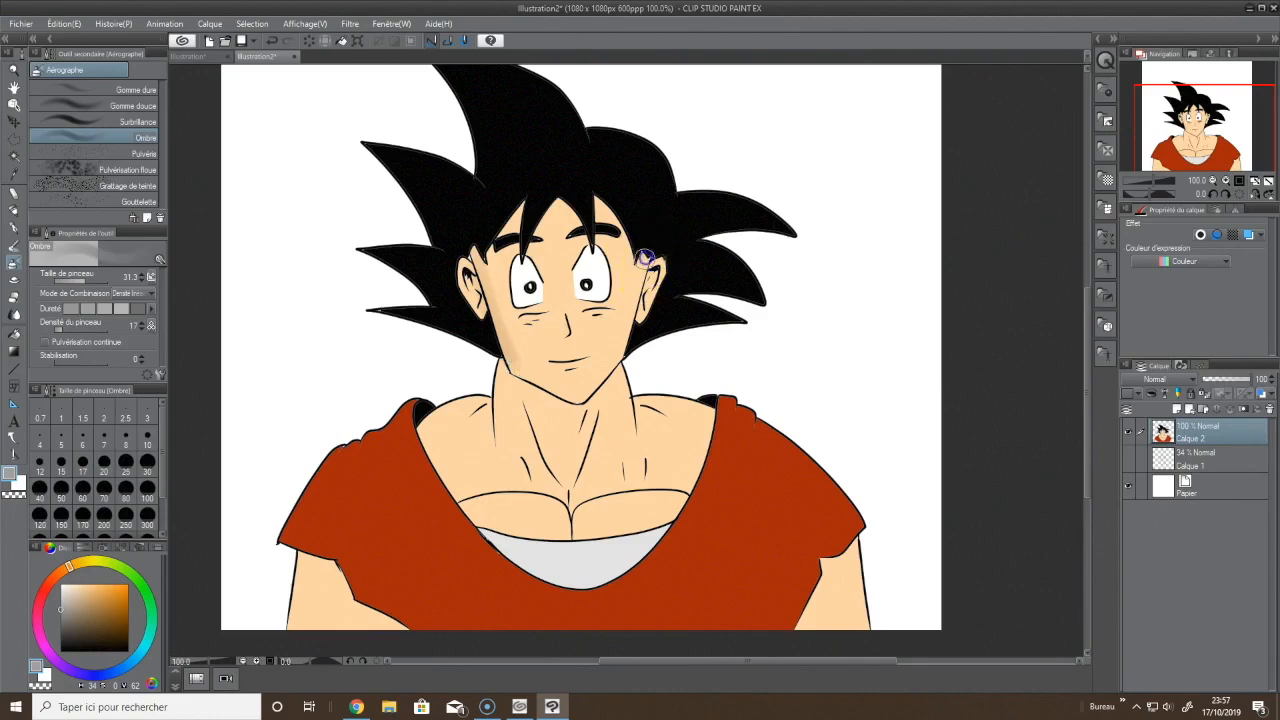
mouse_move(645, 258)
mouse_down()
mouse_move(589, 402)
mouse_move(617, 365)
mouse_move(547, 398)
mouse_move(518, 372)
mouse_move(573, 404)
mouse_move(613, 393)
mouse_move(619, 376)
mouse_move(574, 424)
mouse_move(620, 379)
mouse_move(573, 415)
mouse_move(526, 393)
mouse_move(591, 428)
mouse_move(617, 401)
mouse_move(599, 423)
mouse_move(626, 409)
mouse_move(628, 430)
mouse_move(628, 394)
mouse_move(631, 447)
mouse_up()
drag(432, 420, 477, 413)
mouse_move(660, 406)
mouse_down()
mouse_move(707, 421)
mouse_move(669, 410)
mouse_move(691, 451)
mouse_move(708, 414)
mouse_move(675, 507)
mouse_move(701, 446)
mouse_move(685, 490)
mouse_up()
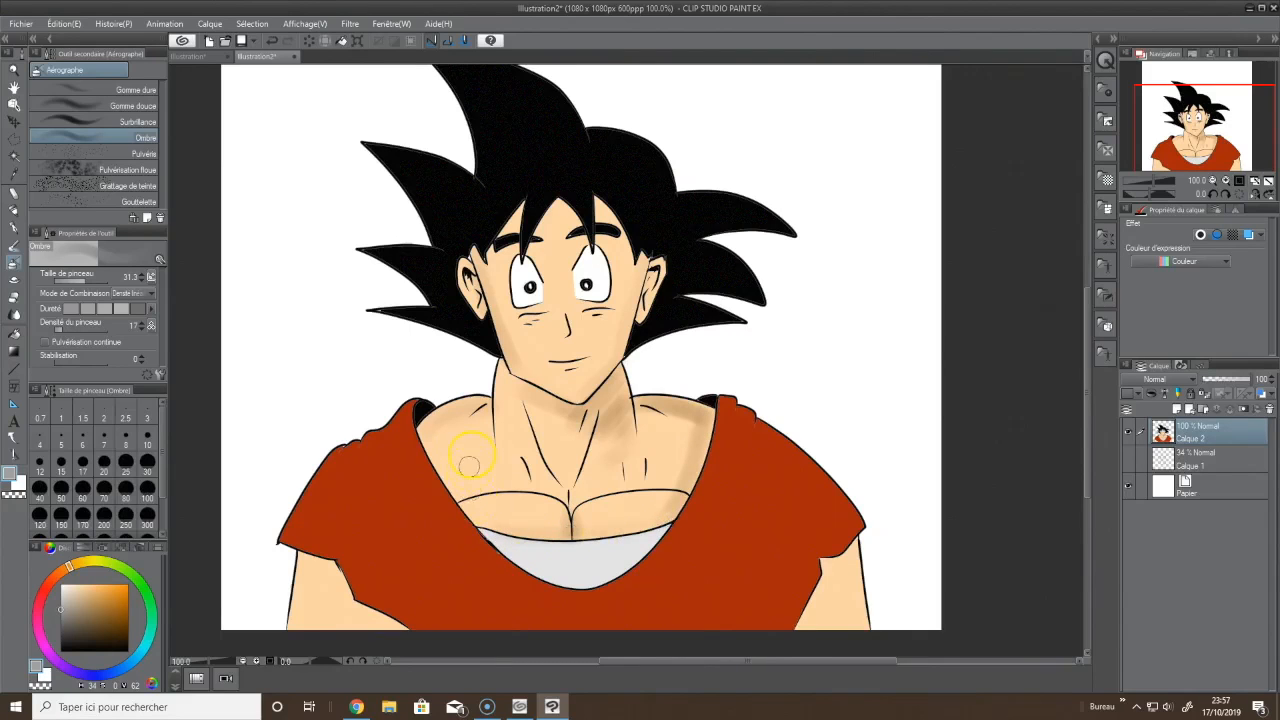
Airbrush shadows along the red top's neckline and the character's right shoulder, and on the arm beneath that sleeve
mouse_move(424, 436)
mouse_down()
mouse_move(391, 423)
mouse_move(377, 437)
mouse_up()
mouse_move(321, 475)
mouse_down()
mouse_move(291, 549)
mouse_move(410, 428)
mouse_up()
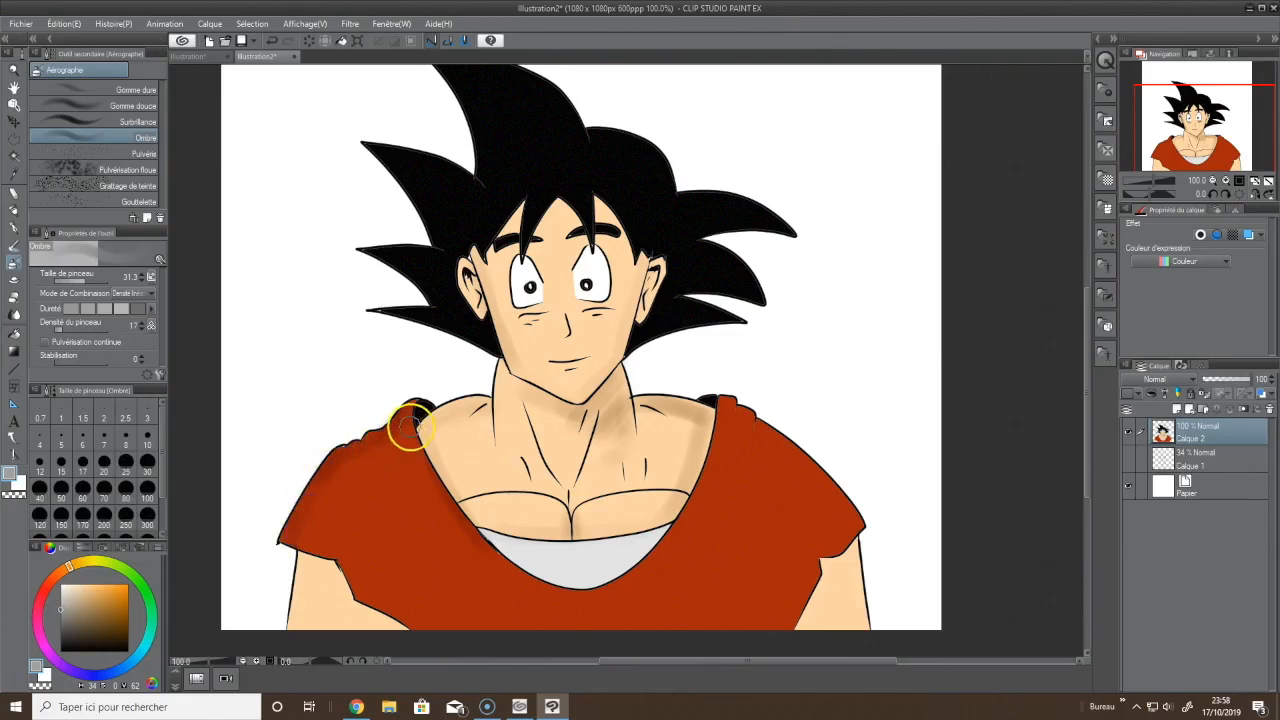
mouse_move(306, 572)
mouse_down()
mouse_move(296, 611)
mouse_move(306, 557)
mouse_move(339, 574)
mouse_move(395, 626)
mouse_move(403, 692)
mouse_up()
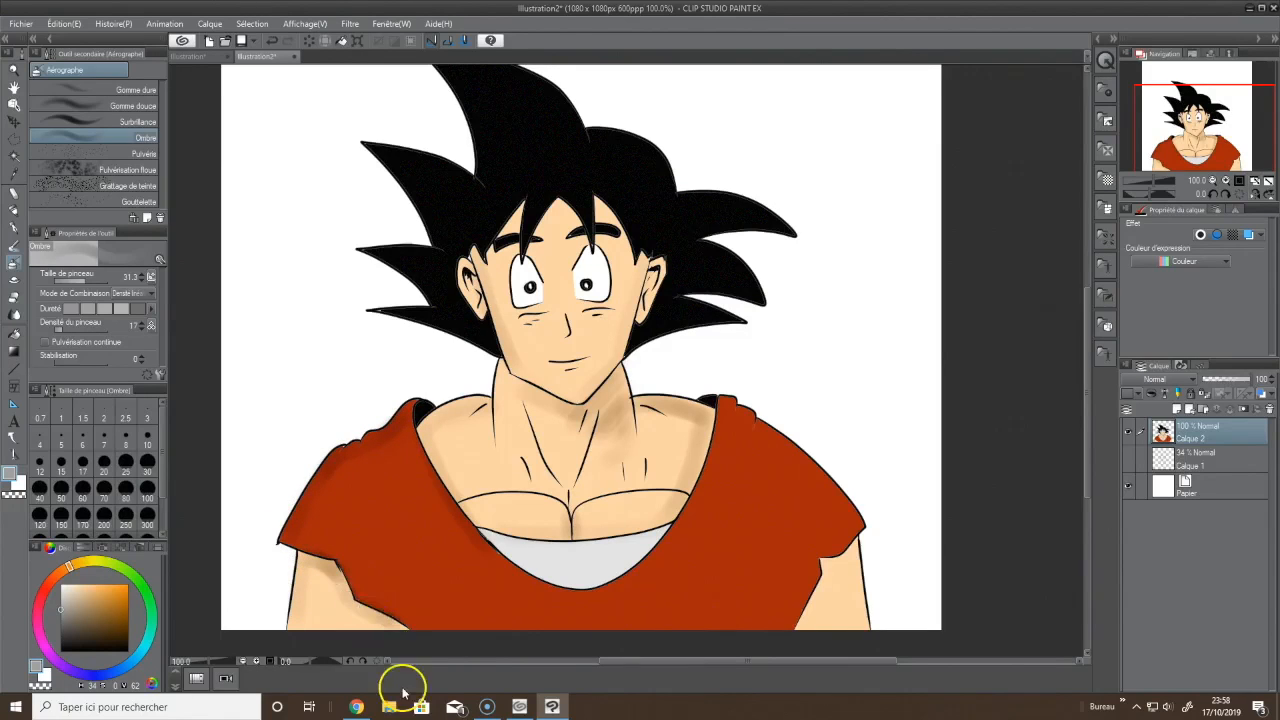
Auto-select the skin of the character's left arm, airbrush a shadow beneath the sleeve inside the selection, and deselect
click(14, 155)
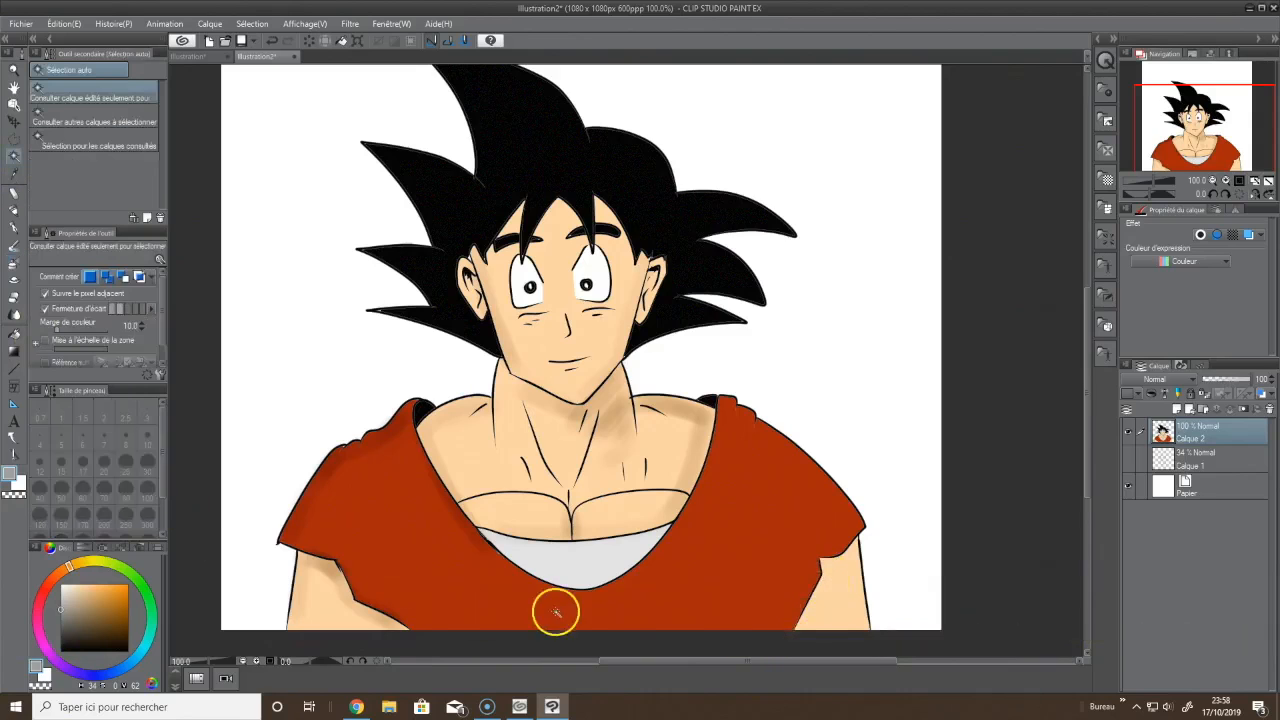
click(837, 609)
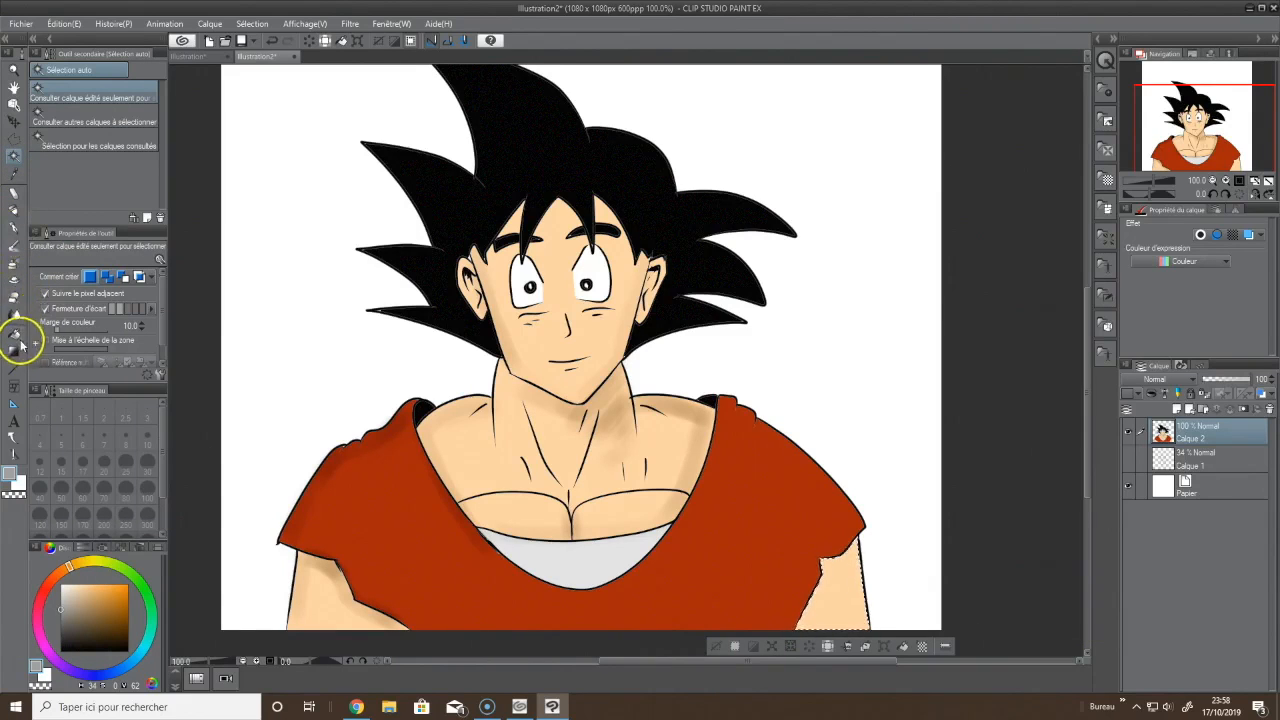
click(14, 264)
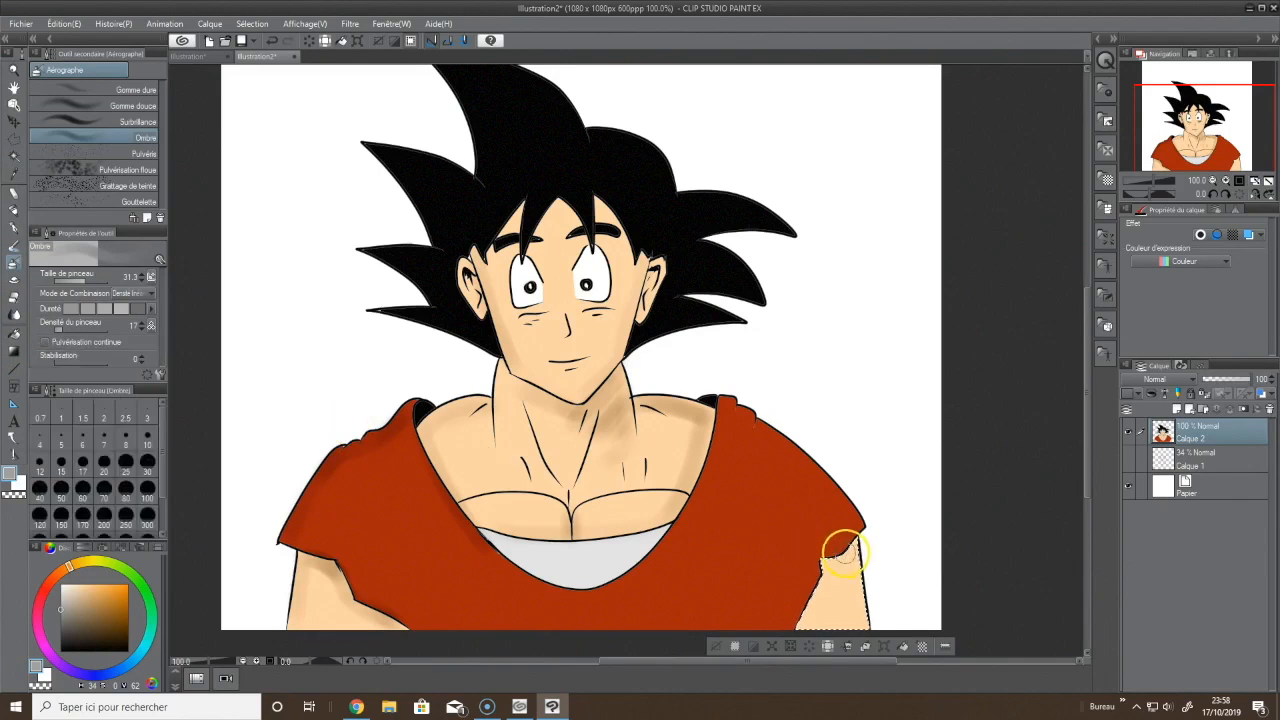
mouse_move(843, 550)
mouse_down()
mouse_move(790, 641)
mouse_move(857, 532)
mouse_move(790, 637)
mouse_move(826, 567)
mouse_move(792, 637)
mouse_move(858, 580)
mouse_up()
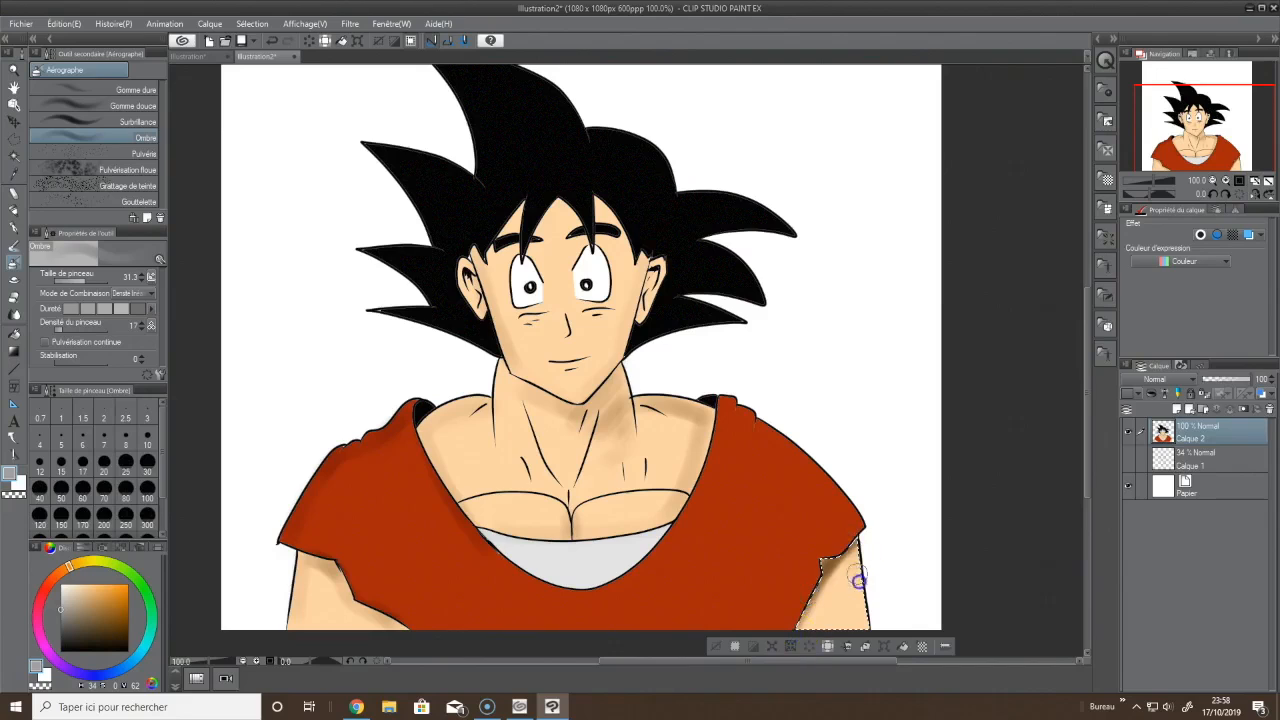
click(715, 646)
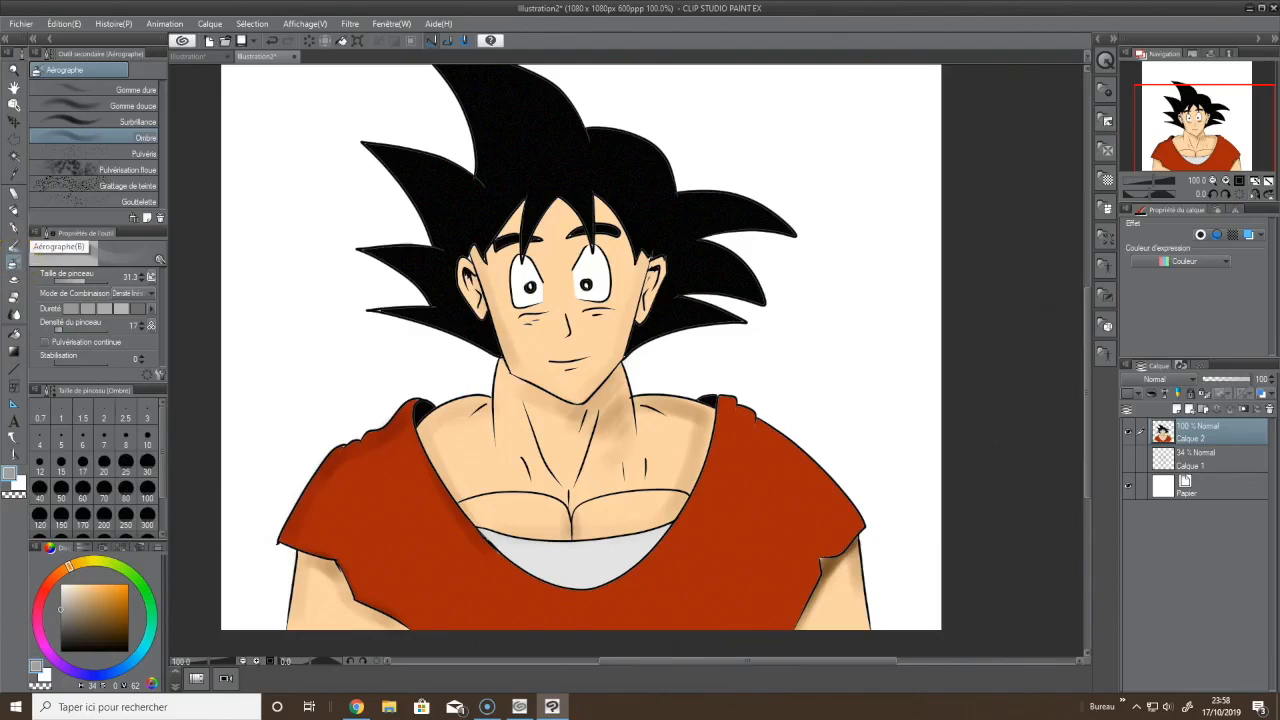
Auto-select the skin of the character's right arm, deepen the airbrushed shadow along the sleeve and torso edge, and deselect
click(14, 156)
click(320, 608)
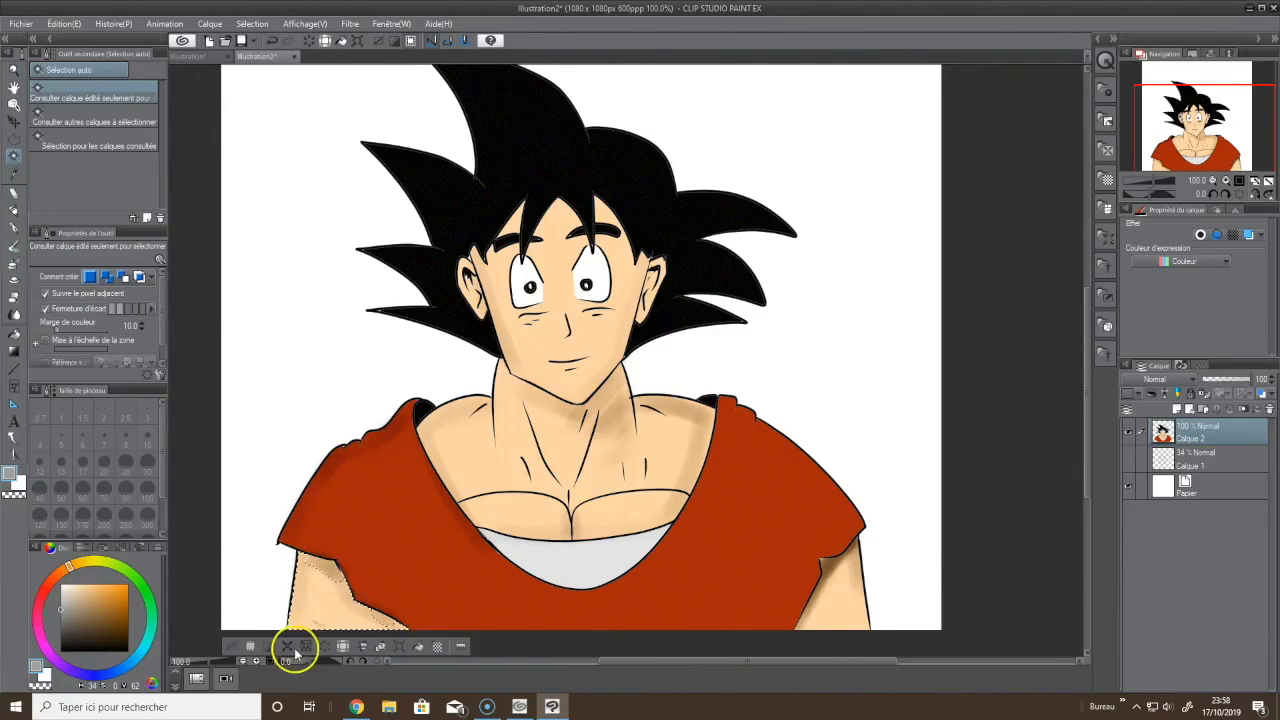
click(329, 566)
click(303, 583)
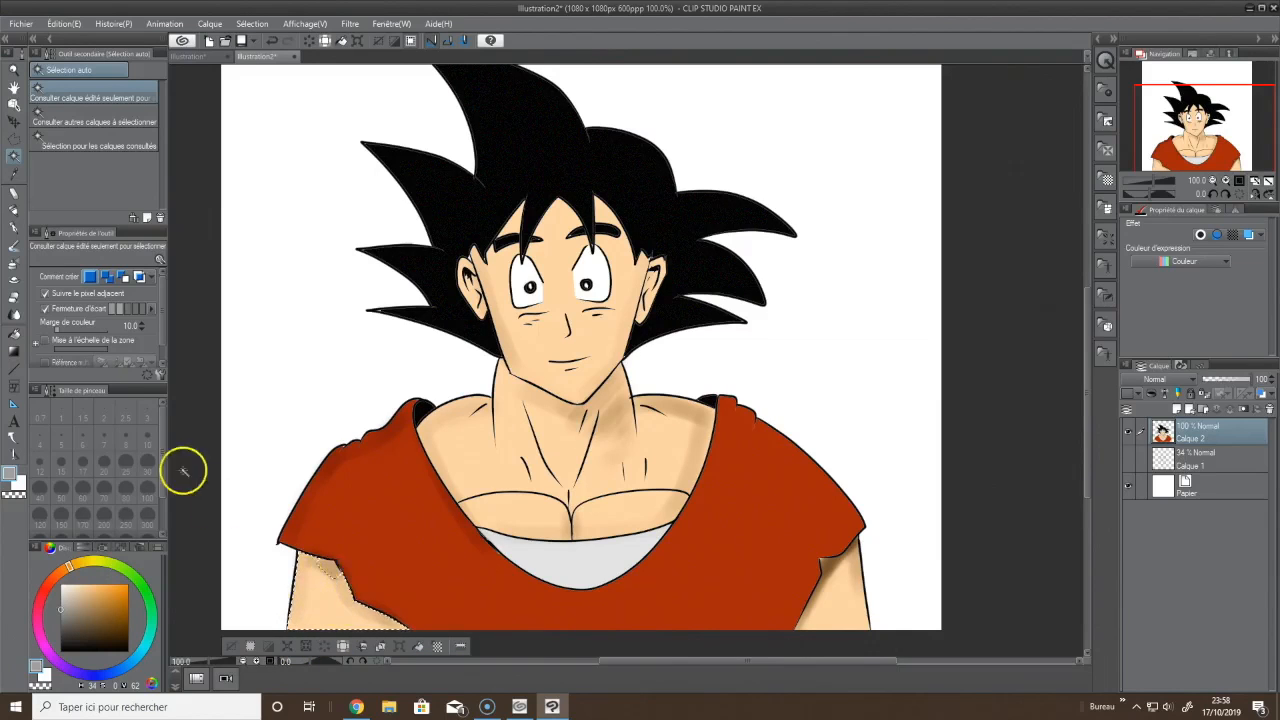
click(16, 266)
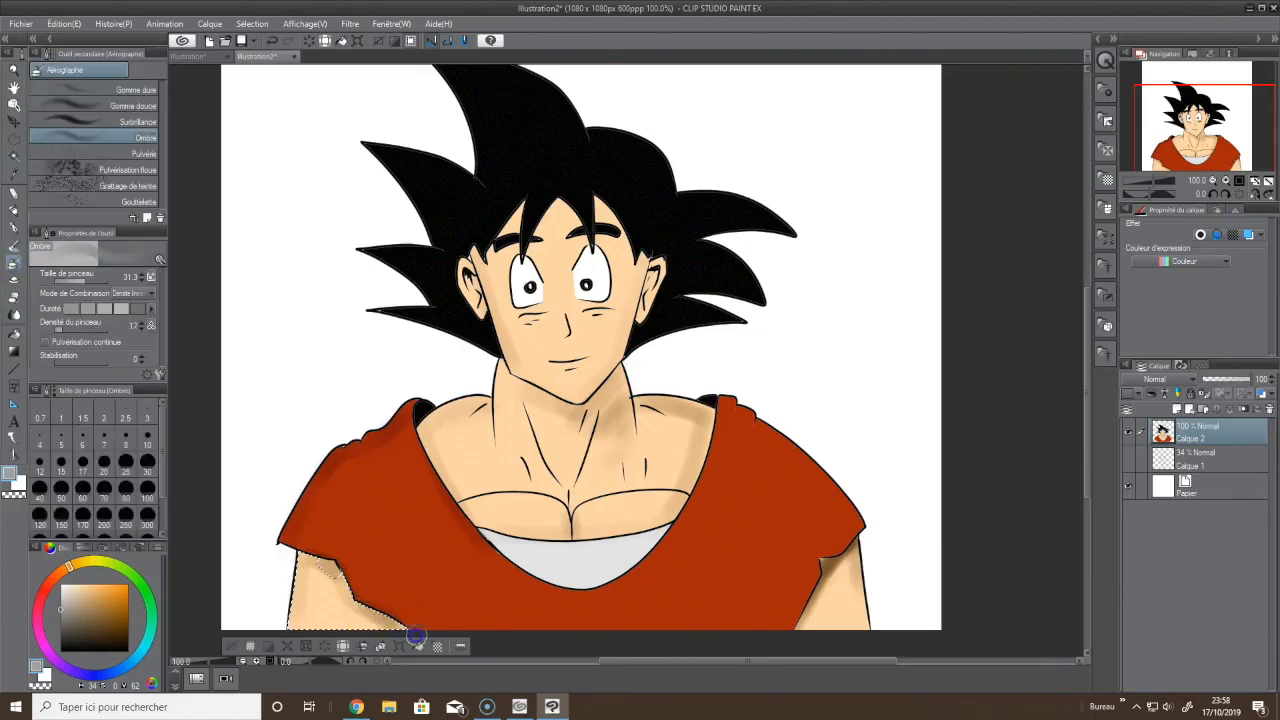
drag(312, 550, 298, 614)
click(233, 644)
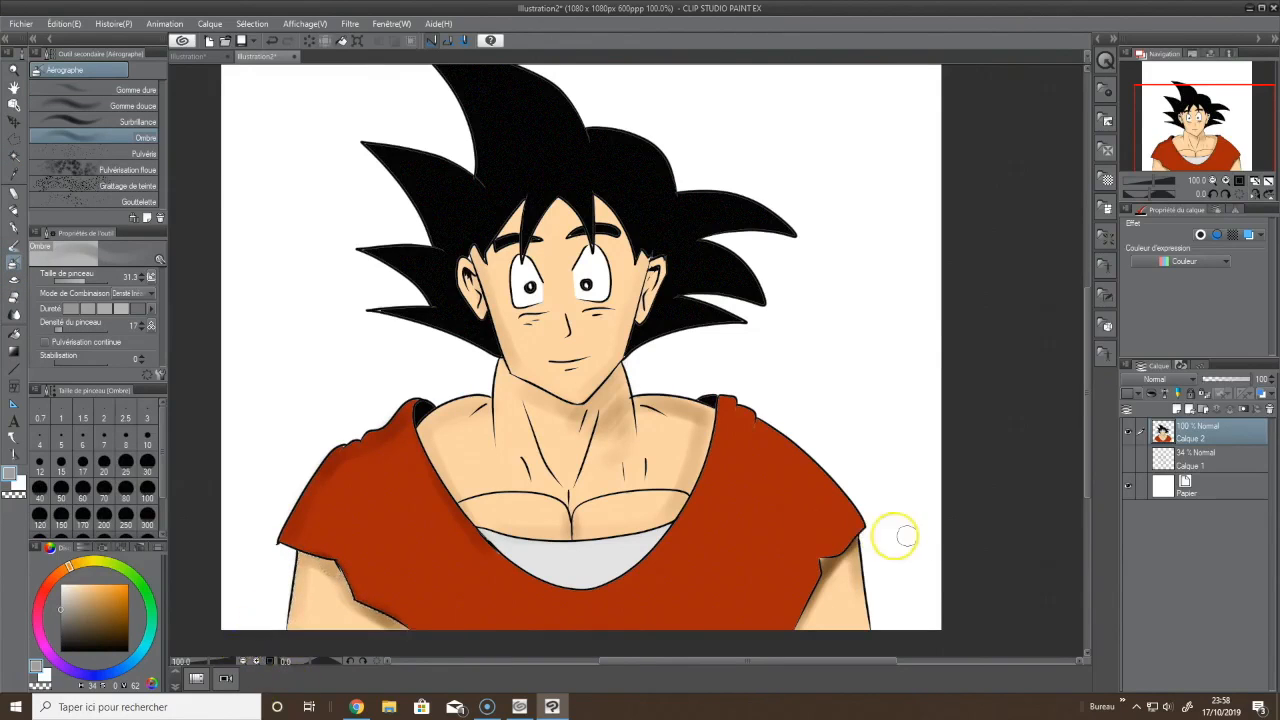
Airbrush soft shadows under both eyes, along the cheeks and jaw, and beside the character's right ear
mouse_move(613, 404)
mouse_down()
mouse_move(617, 392)
mouse_move(603, 437)
mouse_move(589, 429)
mouse_move(512, 500)
mouse_up()
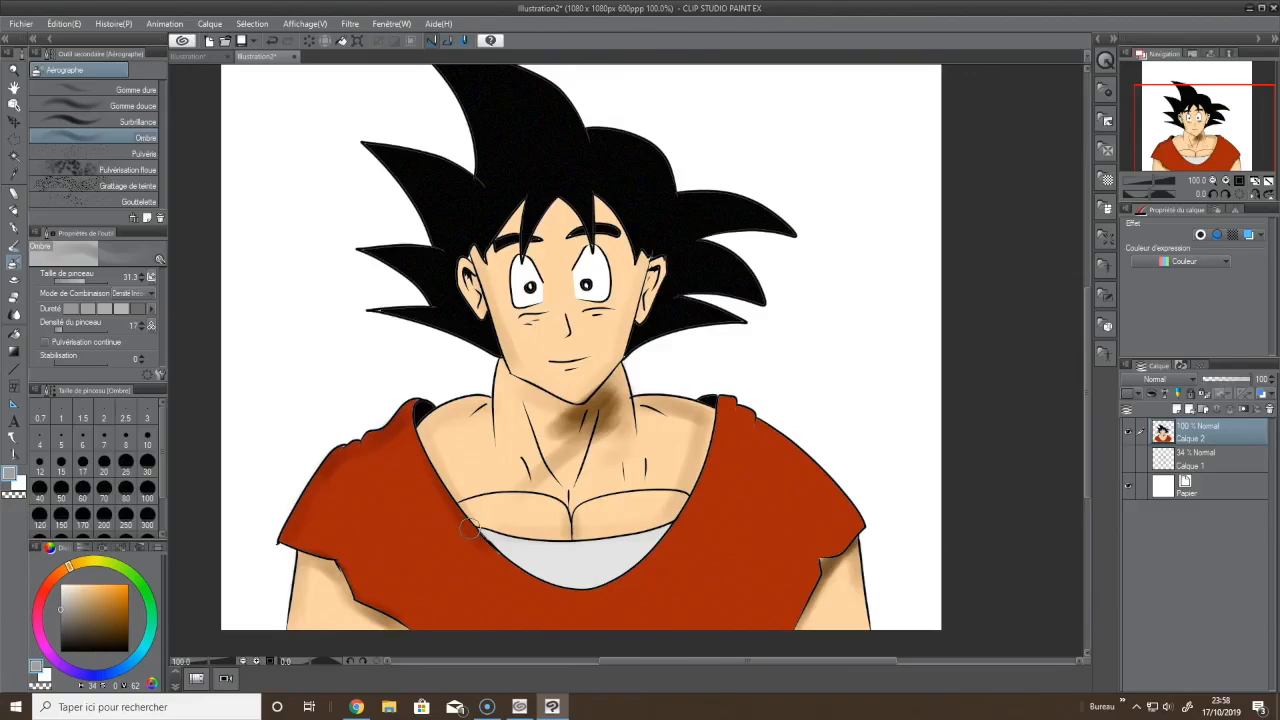
key(ctrl+z)
drag(497, 364, 500, 446)
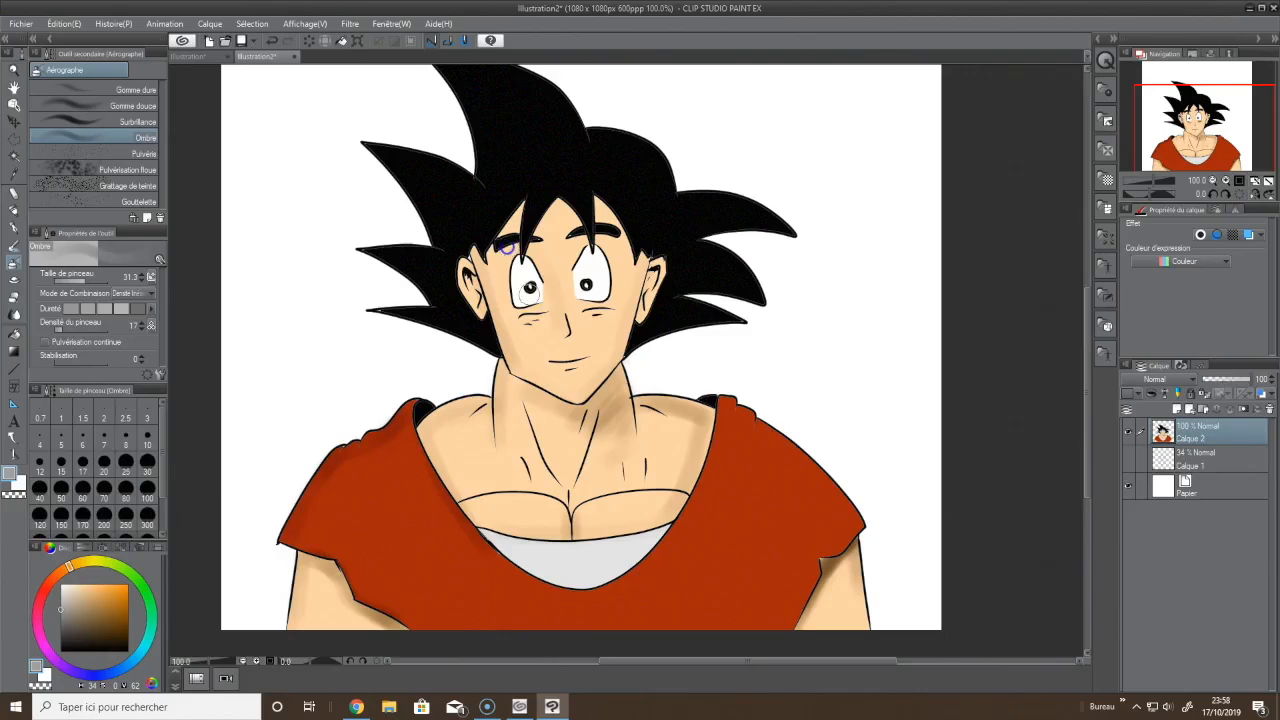
mouse_move(529, 318)
mouse_down()
mouse_move(614, 318)
mouse_move(576, 312)
mouse_move(625, 319)
mouse_up()
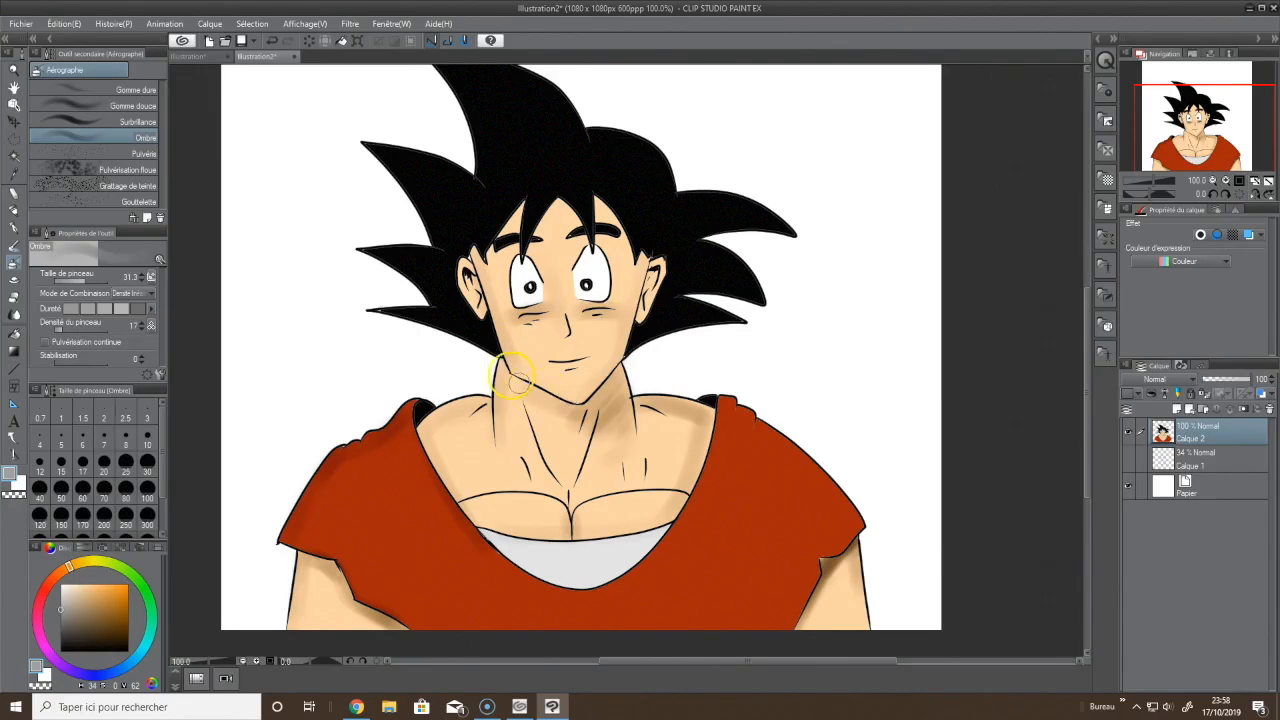
mouse_move(494, 300)
mouse_down()
mouse_move(526, 370)
mouse_move(543, 365)
mouse_move(517, 339)
mouse_move(520, 366)
mouse_up()
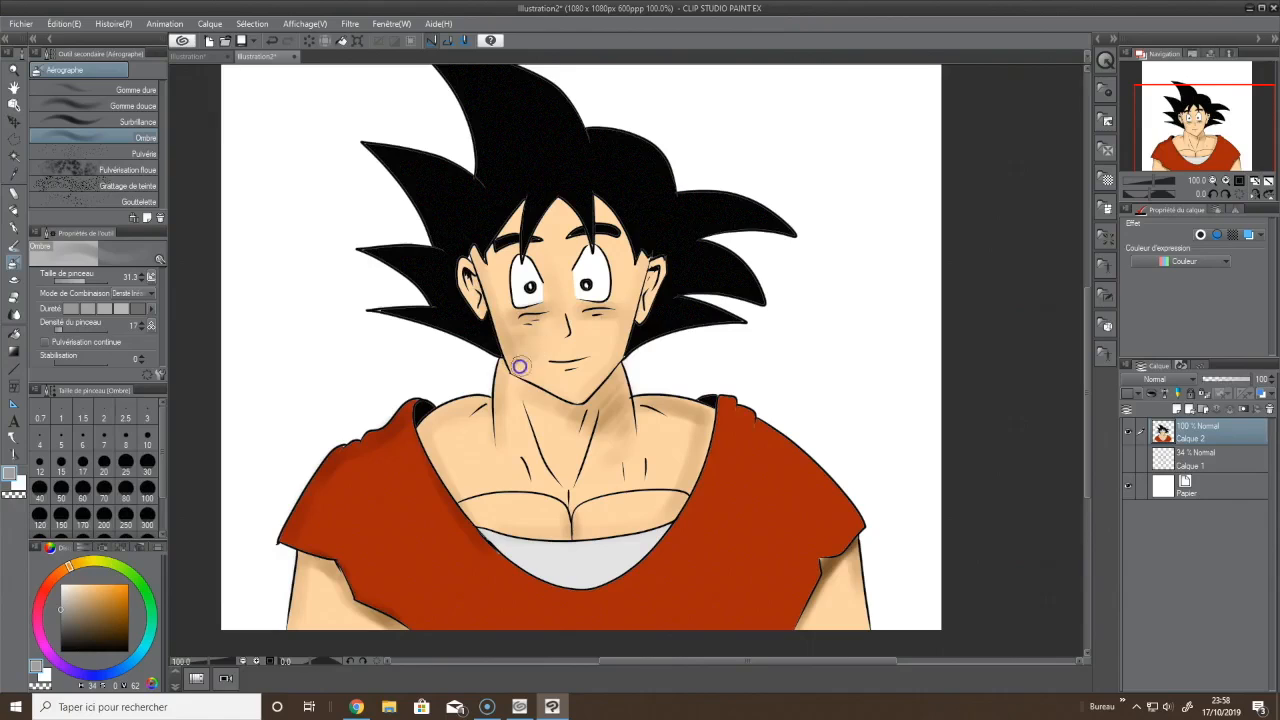
mouse_move(648, 315)
mouse_down()
mouse_move(584, 386)
mouse_move(624, 329)
mouse_up()
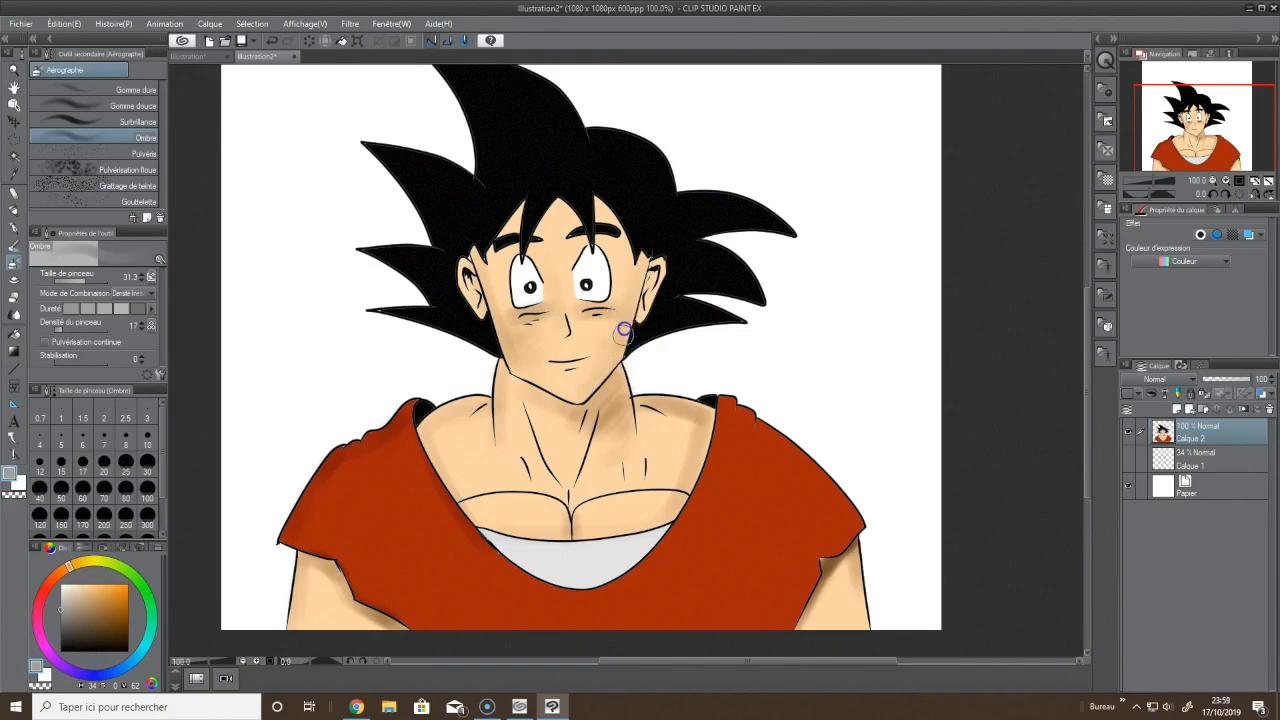
drag(630, 278, 592, 348)
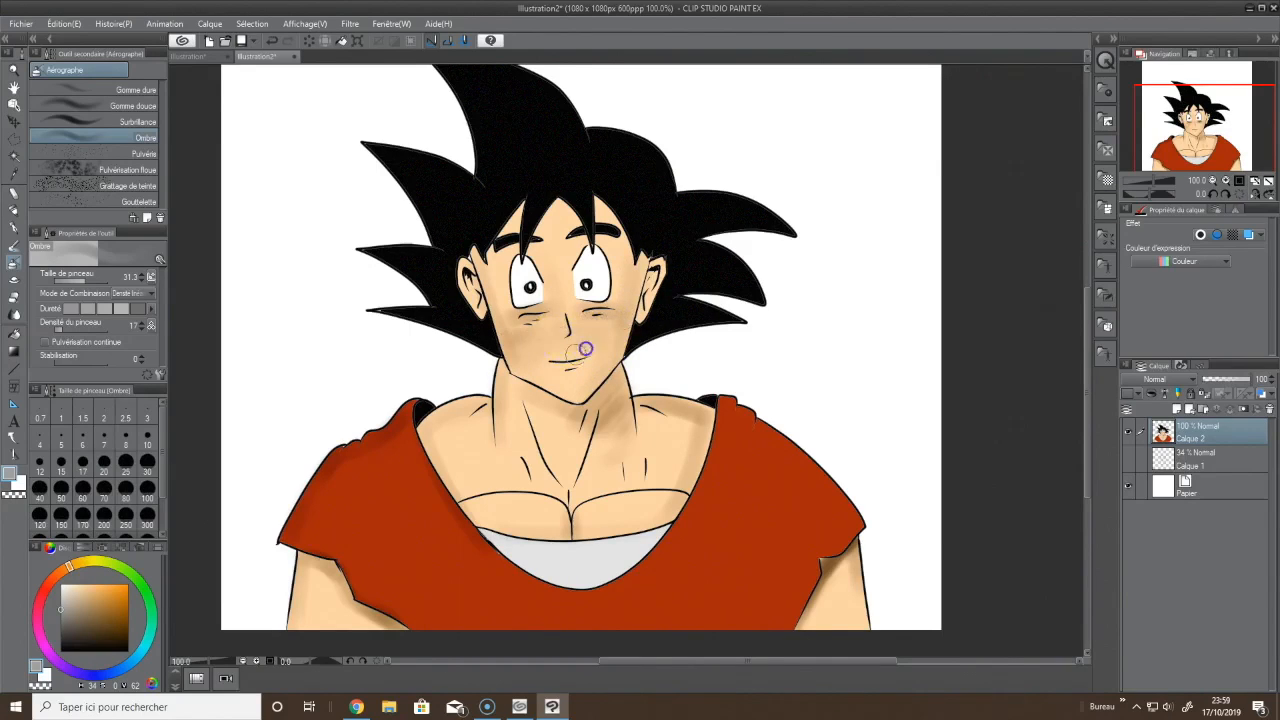
drag(490, 244, 468, 257)
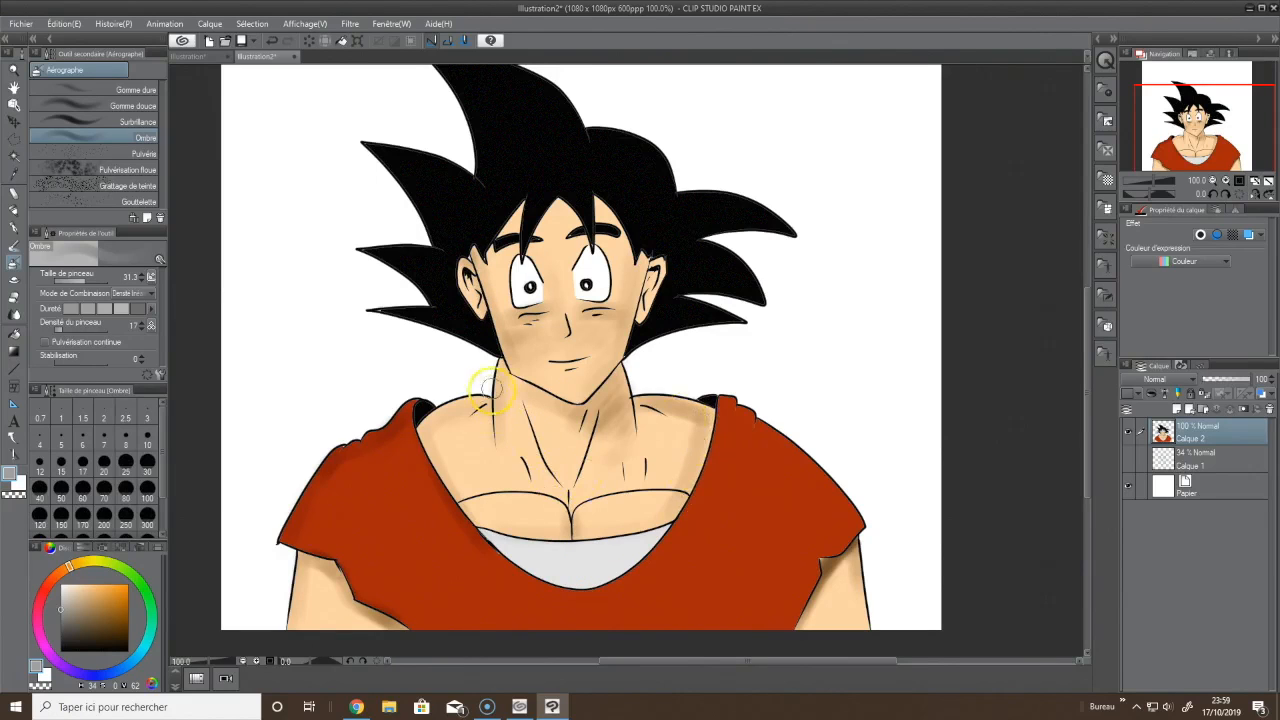
Deepen the airbrushed shadows on the neck below the jaw, the shoulders, the chest contours and the white undershirt's upper edge
drag(498, 364, 502, 455)
mouse_move(622, 370)
mouse_down()
mouse_move(558, 418)
mouse_move(527, 392)
mouse_move(602, 393)
mouse_move(554, 418)
mouse_move(548, 404)
mouse_move(616, 413)
mouse_up()
mouse_move(520, 385)
mouse_down()
mouse_move(492, 435)
mouse_move(457, 406)
mouse_up()
mouse_move(652, 404)
mouse_down()
mouse_move(706, 417)
mouse_move(680, 497)
mouse_up()
drag(482, 533, 685, 526)
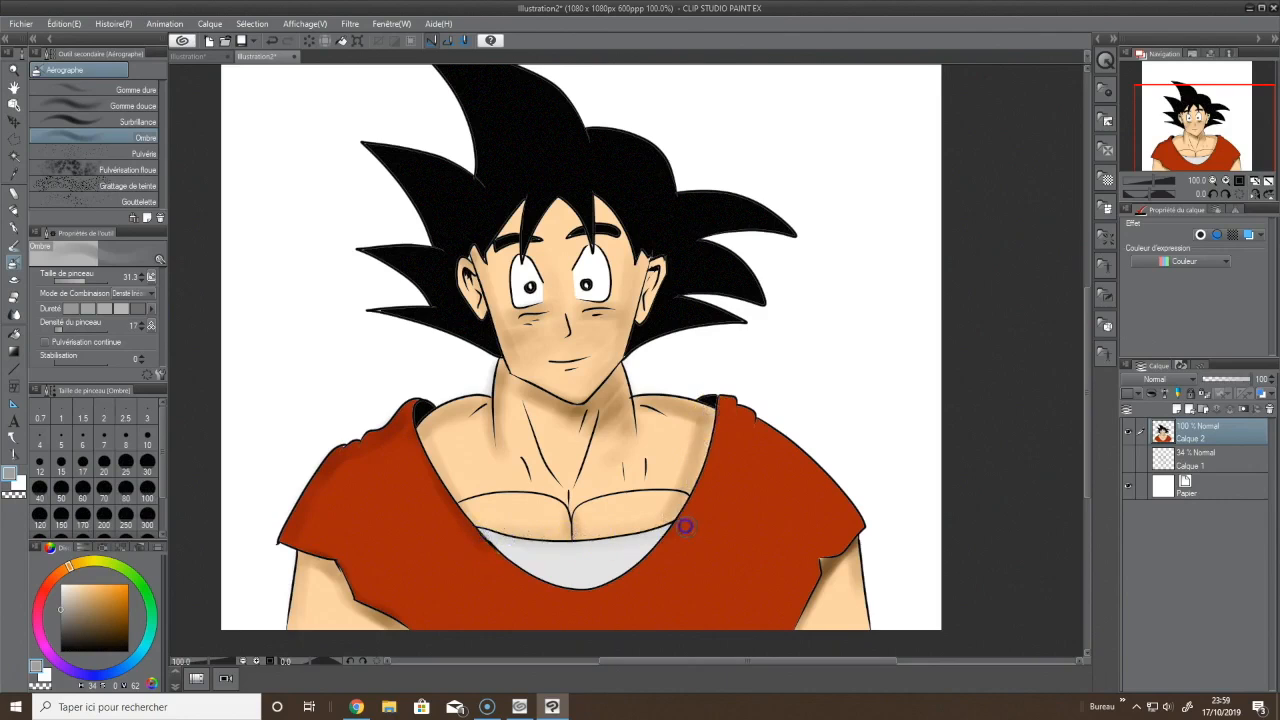
mouse_move(569, 518)
mouse_down()
mouse_move(665, 495)
mouse_move(460, 500)
mouse_up()
Airbrush shadows on the character's left arm beneath the sleeve and on the red top around the neckline
drag(810, 605, 855, 533)
drag(810, 600, 819, 578)
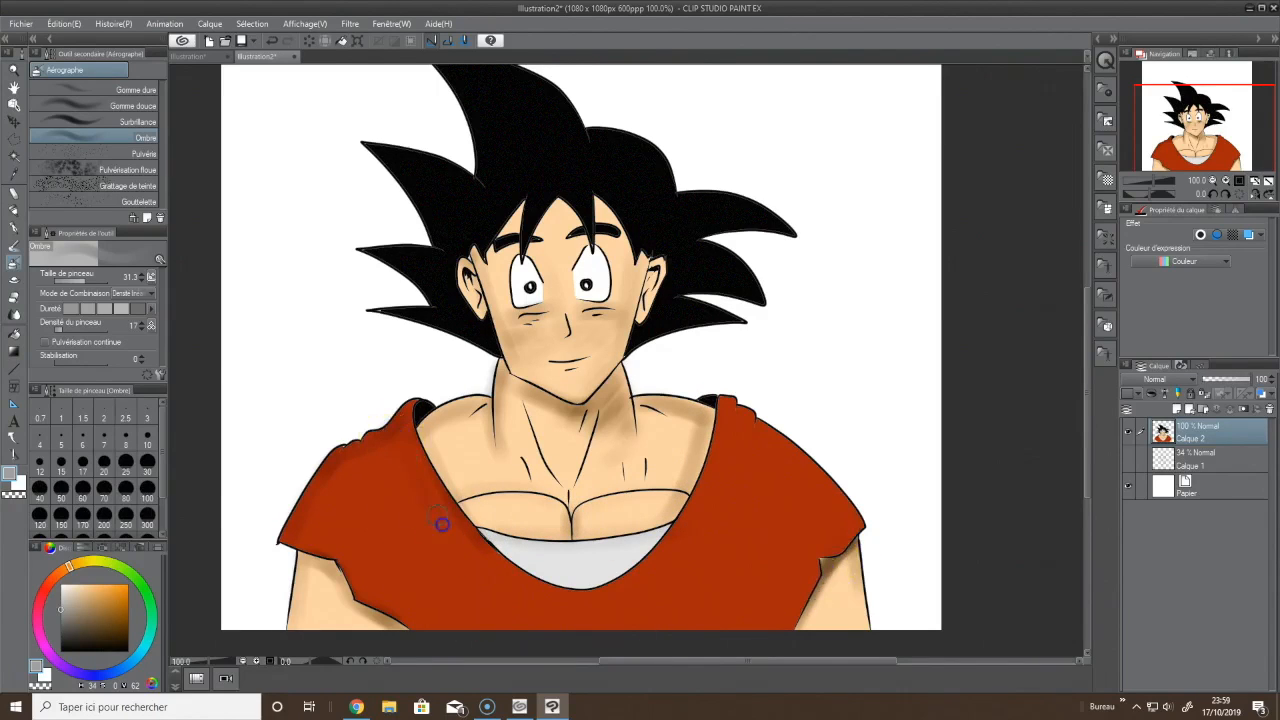
drag(726, 408, 719, 455)
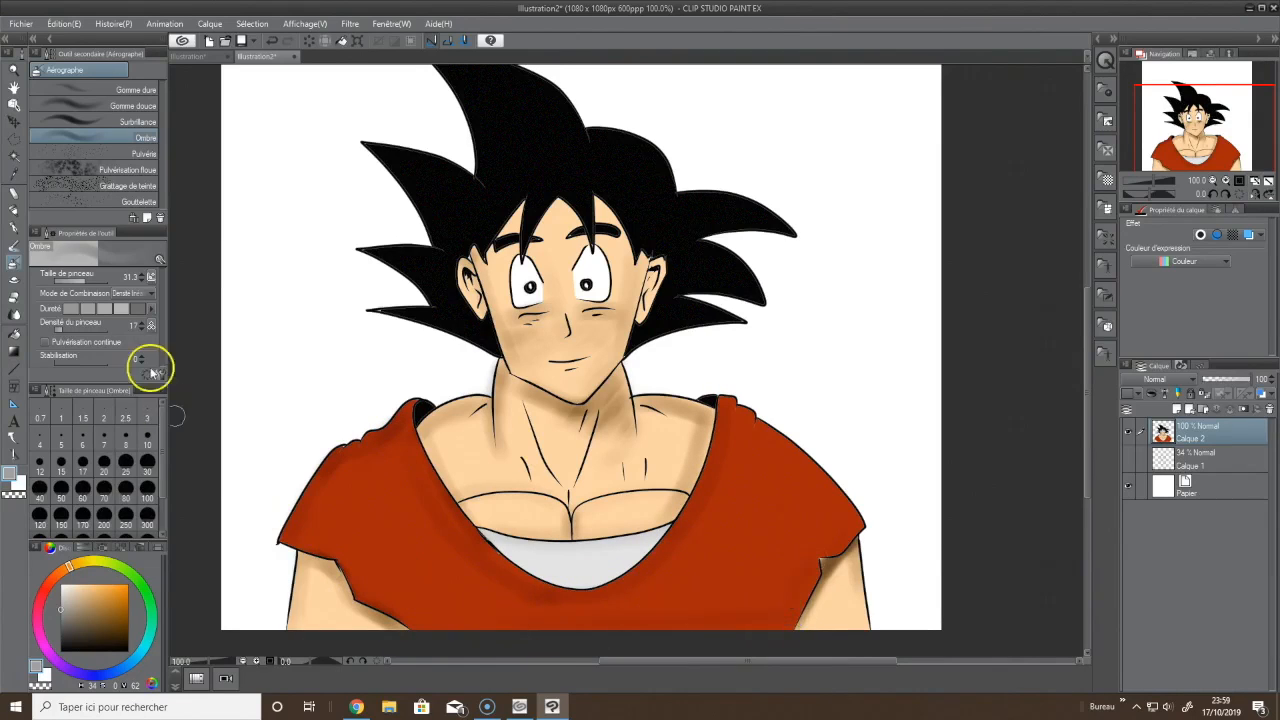
Ink black fold lines on the red top's shoulders, sleeves and neckline with the G-pen, and add fine hatching to the cheek and jaw
click(14, 228)
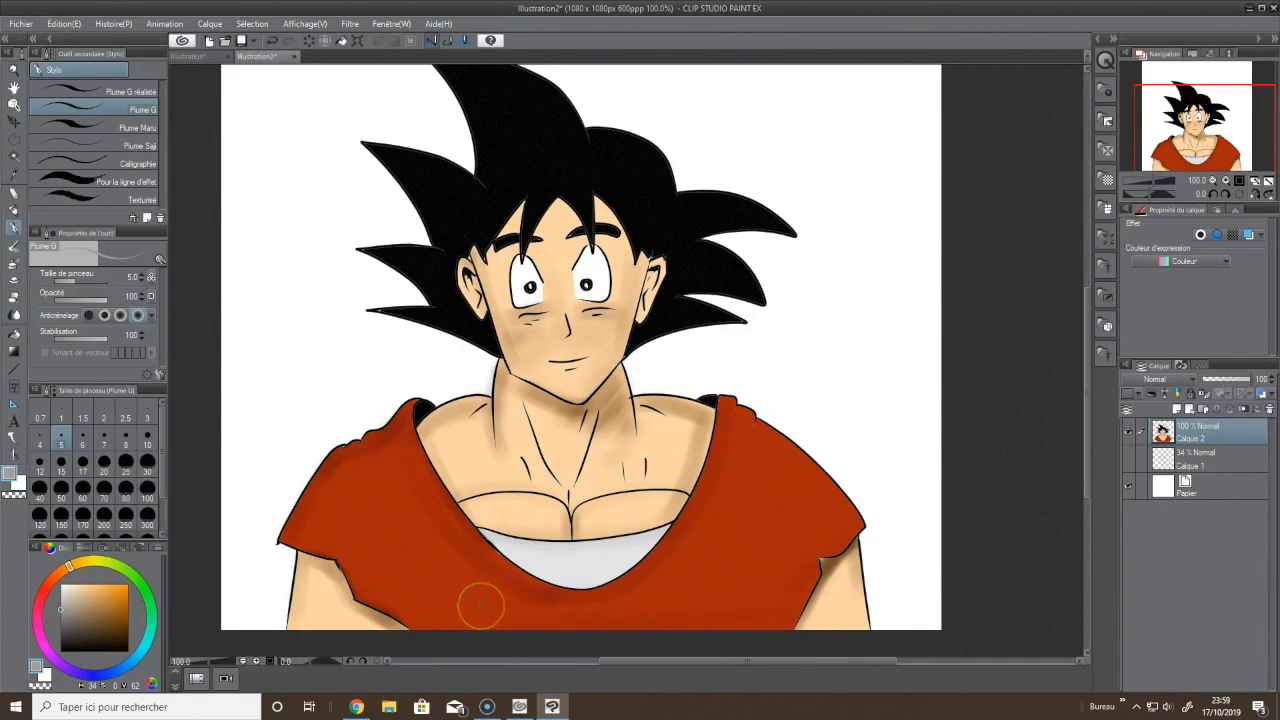
drag(118, 632, 132, 652)
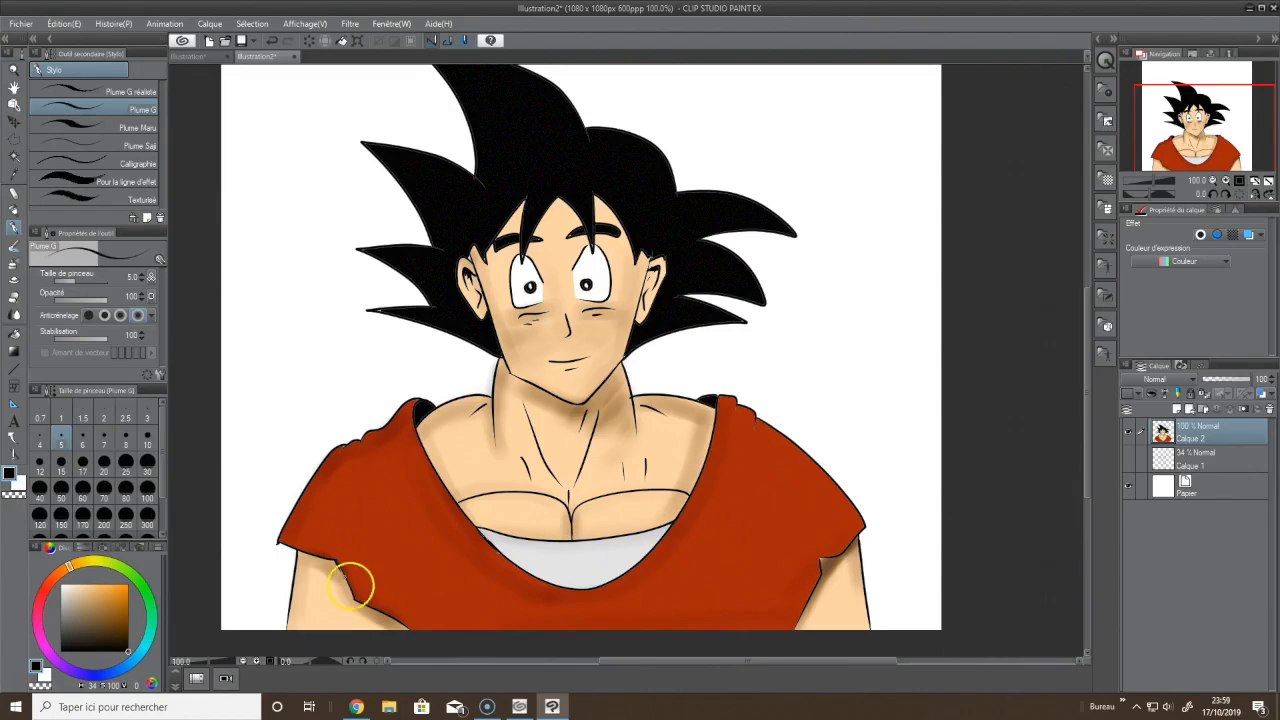
mouse_move(347, 445)
mouse_down()
mouse_move(334, 476)
mouse_move(356, 462)
mouse_up()
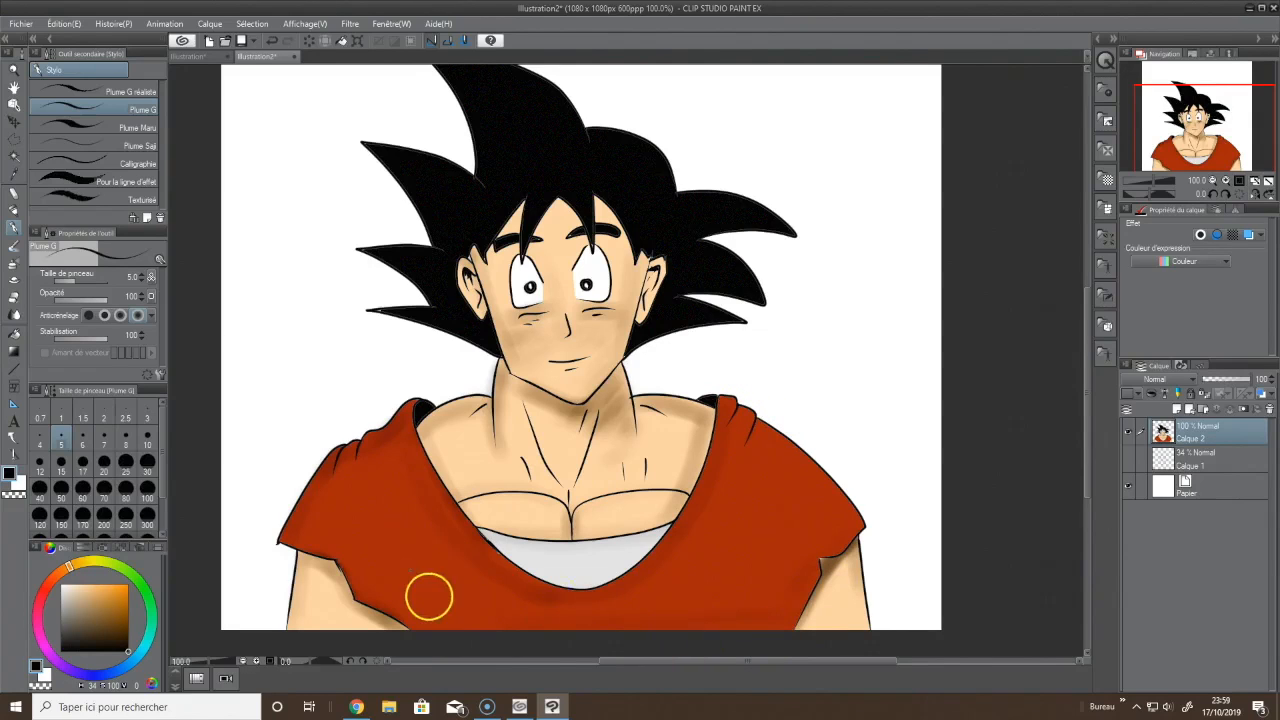
drag(812, 558, 796, 624)
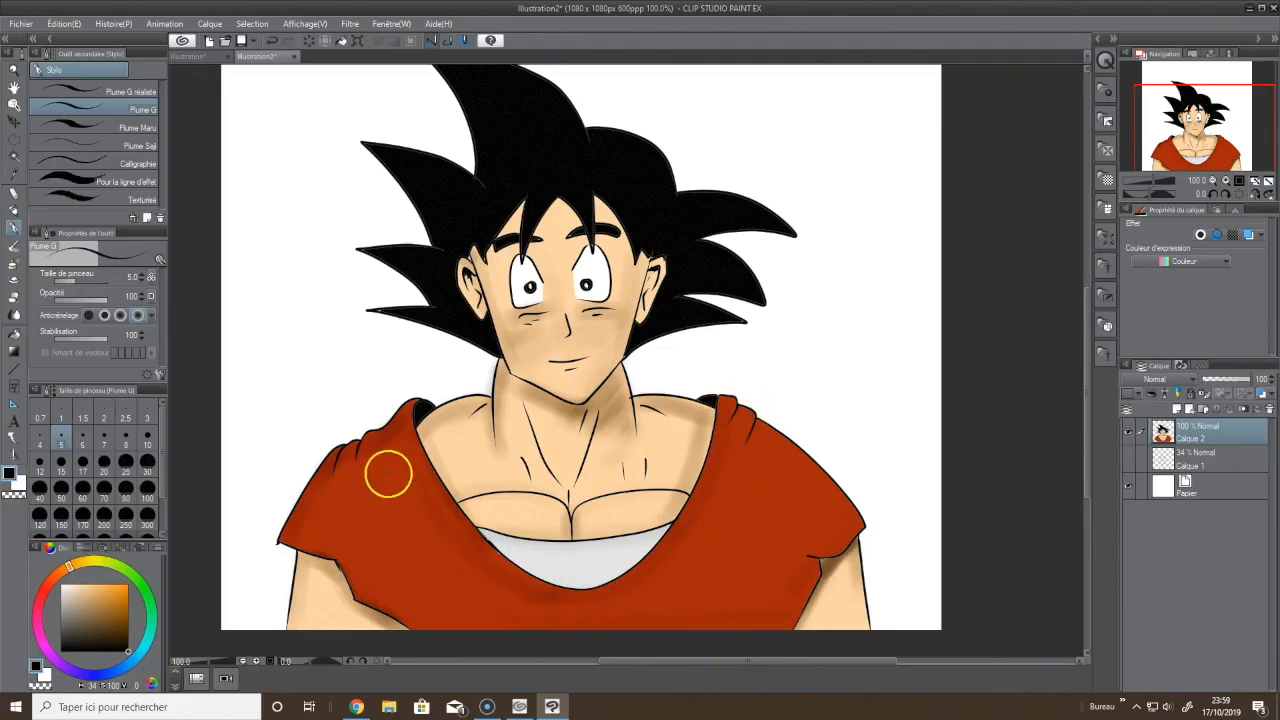
drag(376, 436, 383, 429)
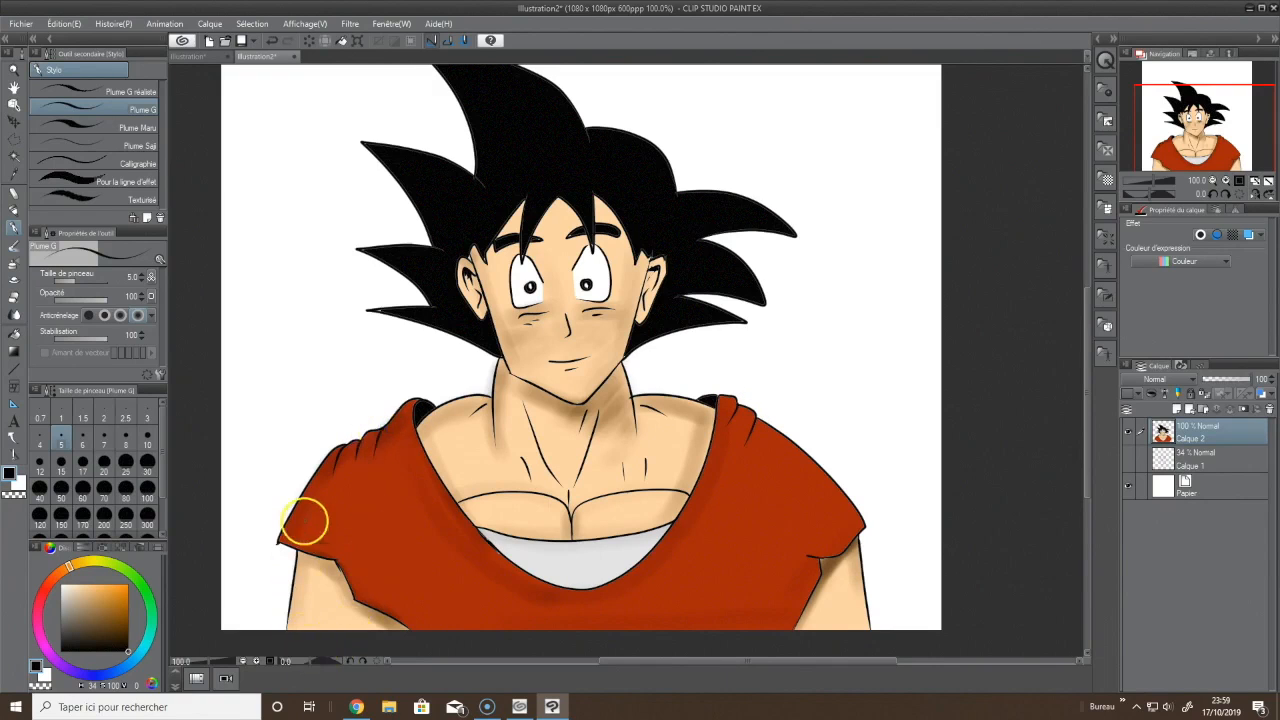
drag(302, 540, 335, 565)
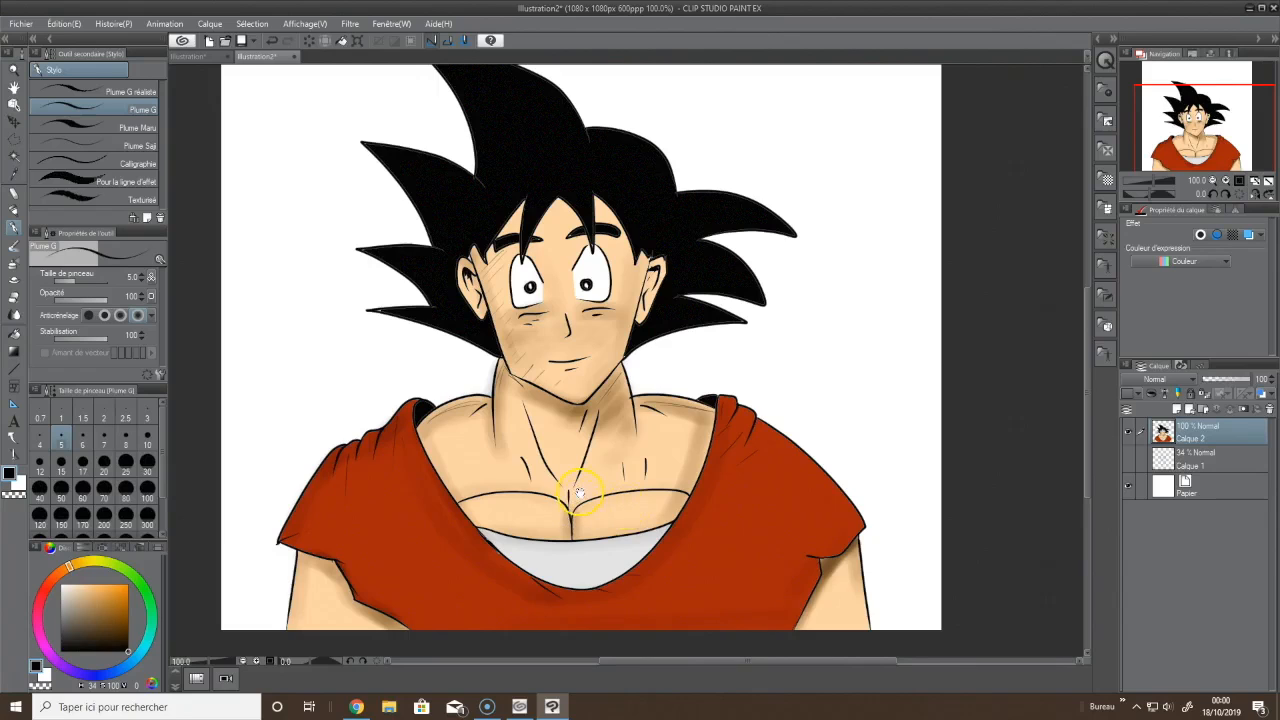
drag(580, 492, 651, 511)
scroll(654, 494, down, 1)
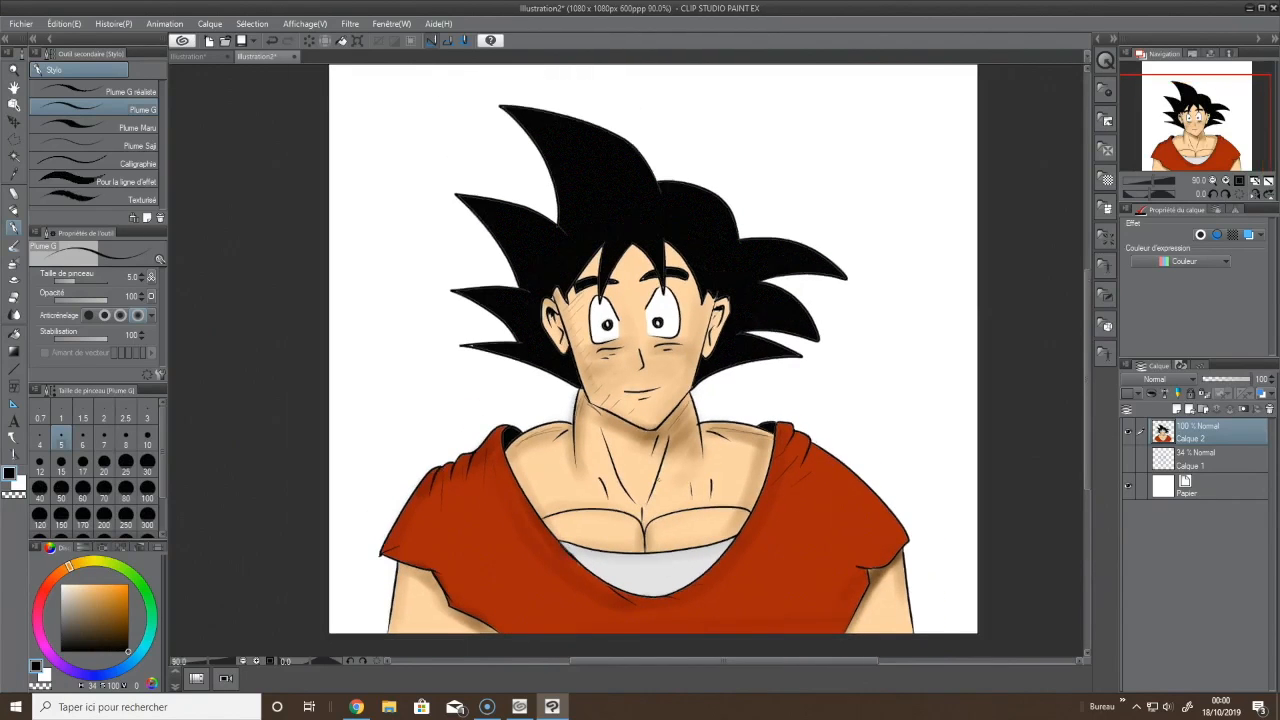